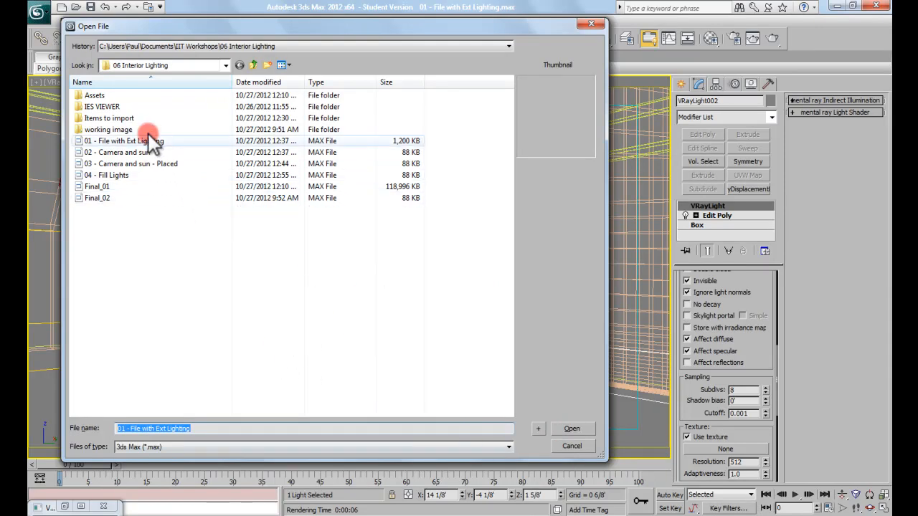
Open the shell scene from the Items to import folder and continue past the missing external files notice
double_click(105, 120)
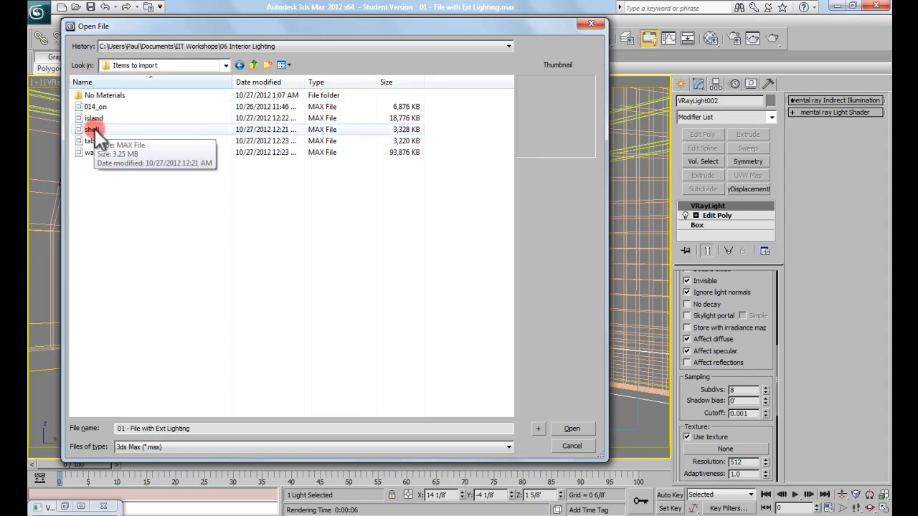
click(100, 130)
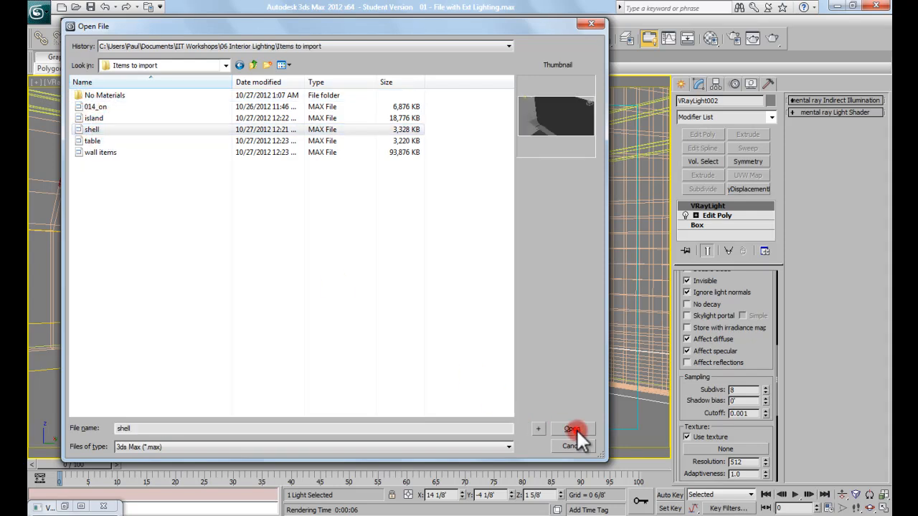
click(574, 429)
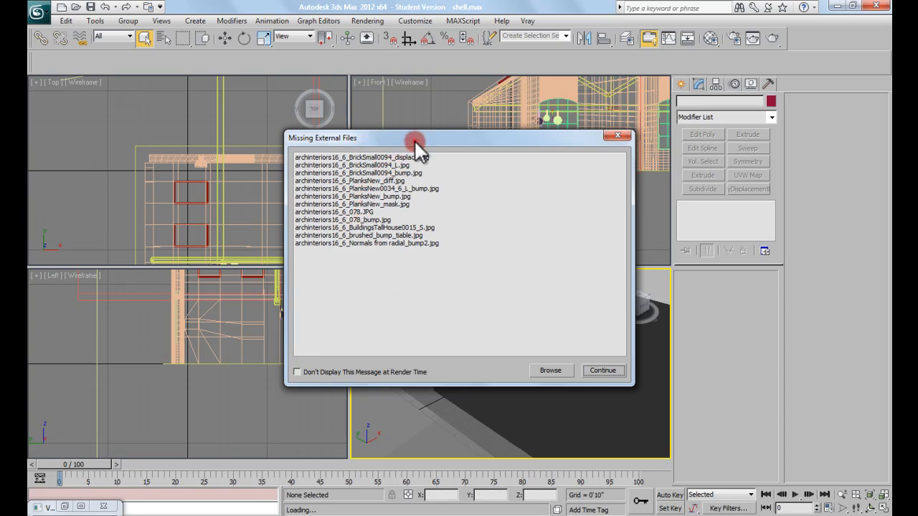
drag(415, 140, 400, 130)
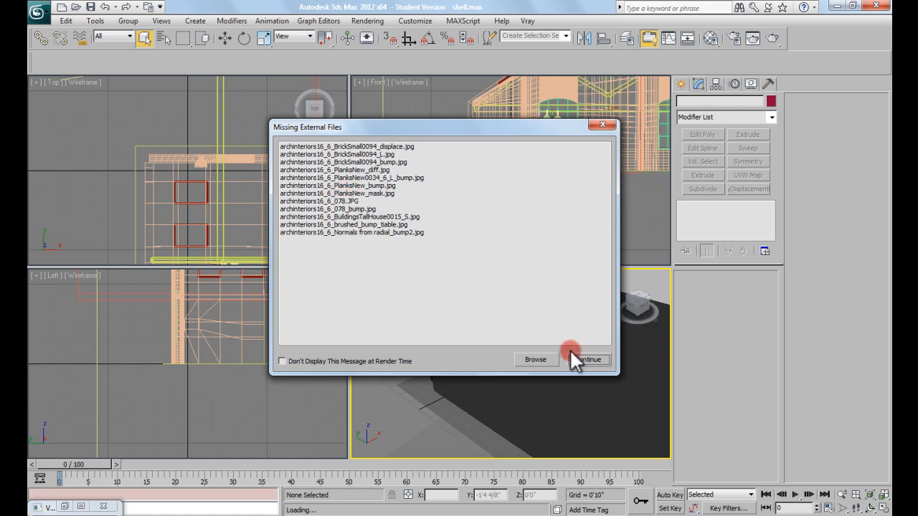
click(598, 358)
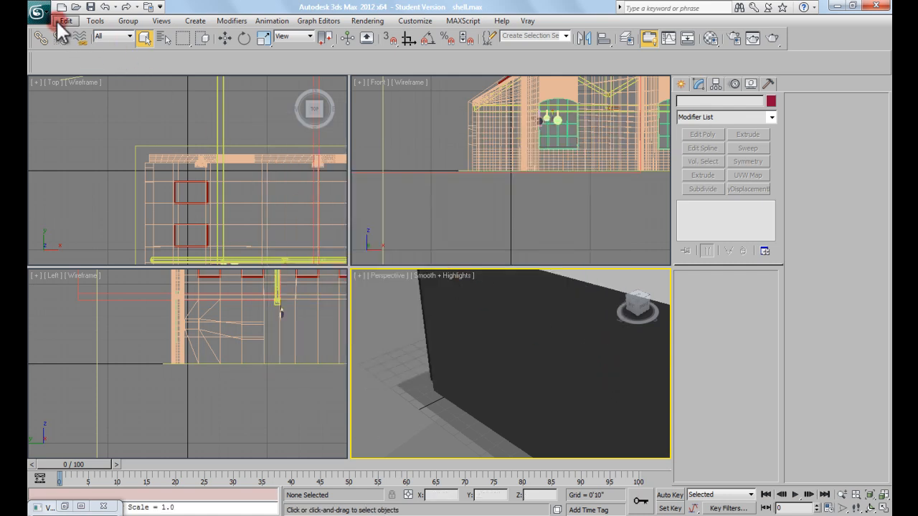
Open Asset Tracking for the shell scene and enlarge its window to show the full asset list
click(38, 12)
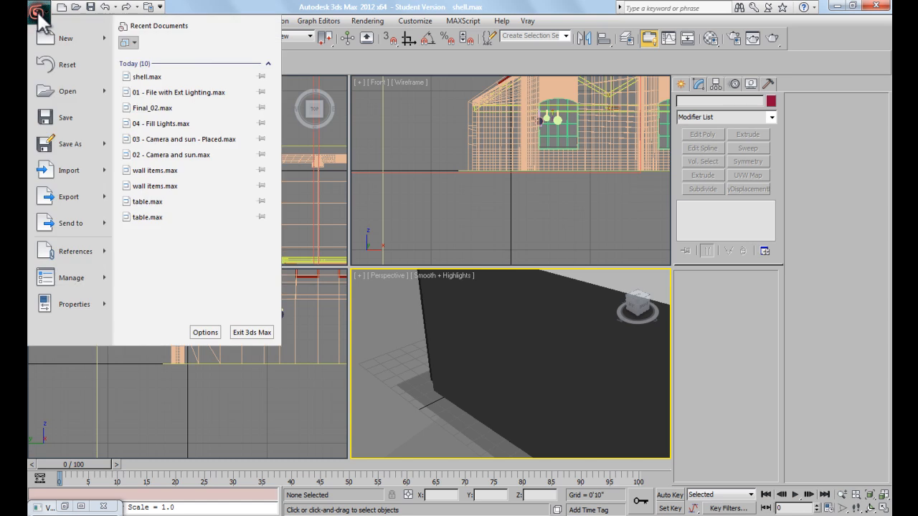
mouse_move(60, 284)
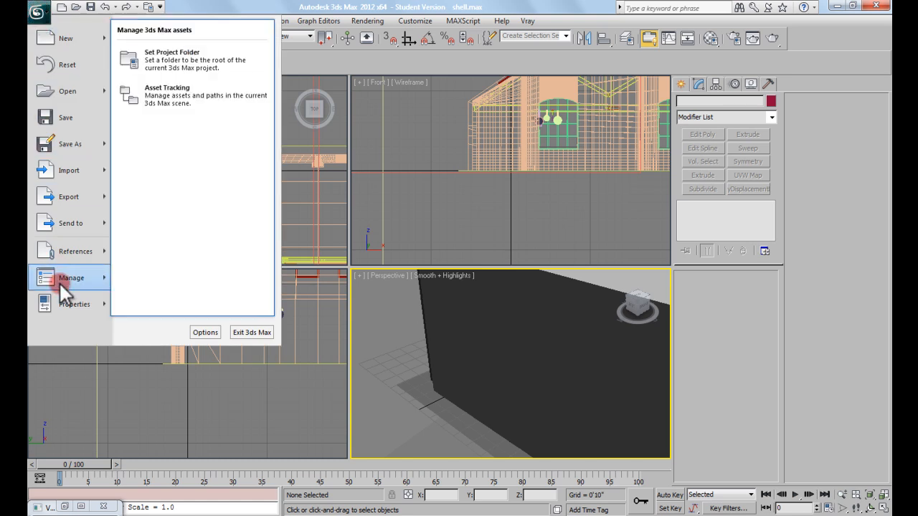
click(215, 97)
drag(330, 69, 280, 19)
drag(229, 62, 350, 115)
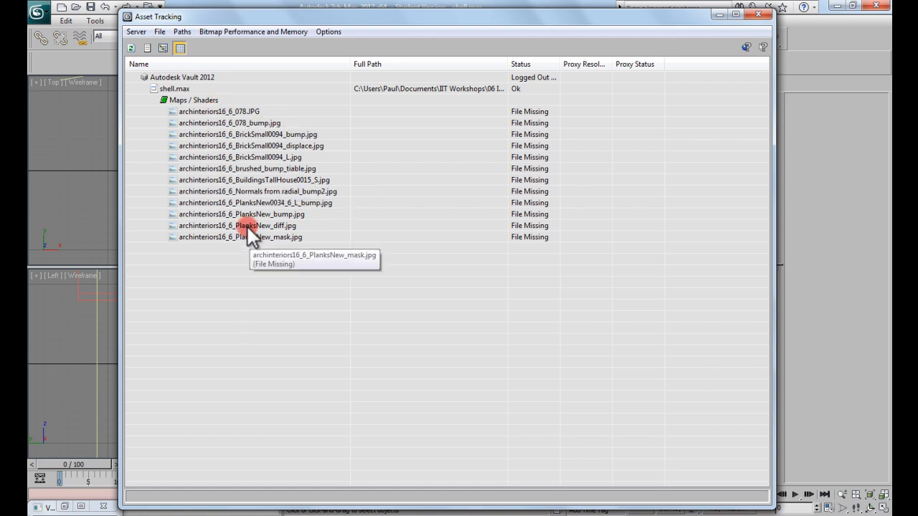
Set the path of all missing maps in the shell scene to the Assets folder inside 06 Interior Lighting
click(233, 113)
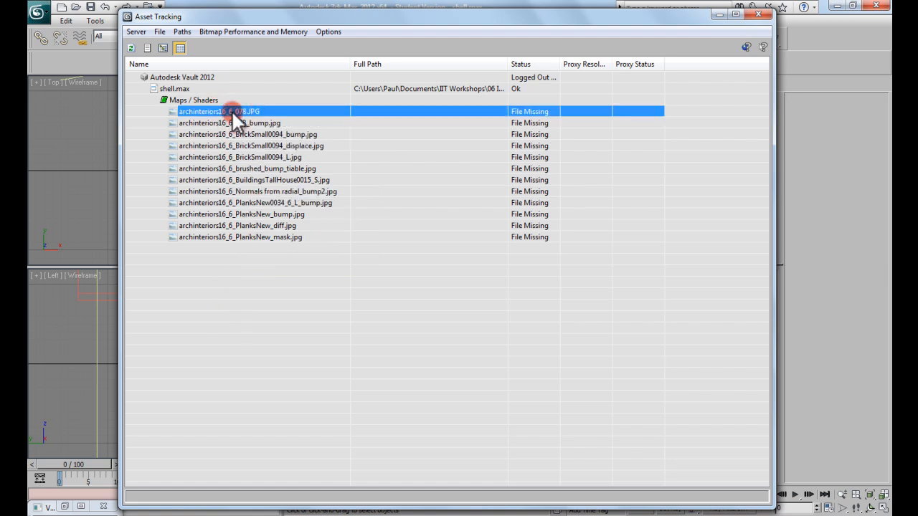
shift+click(227, 237)
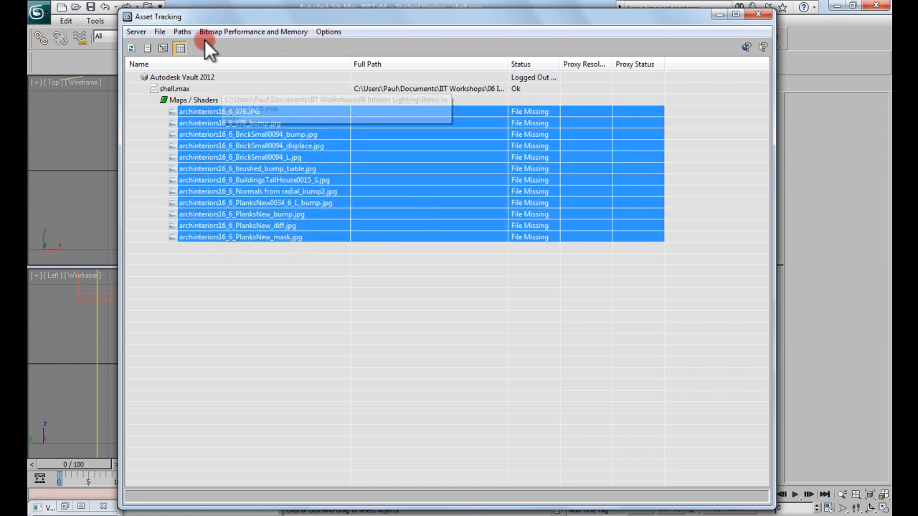
click(183, 32)
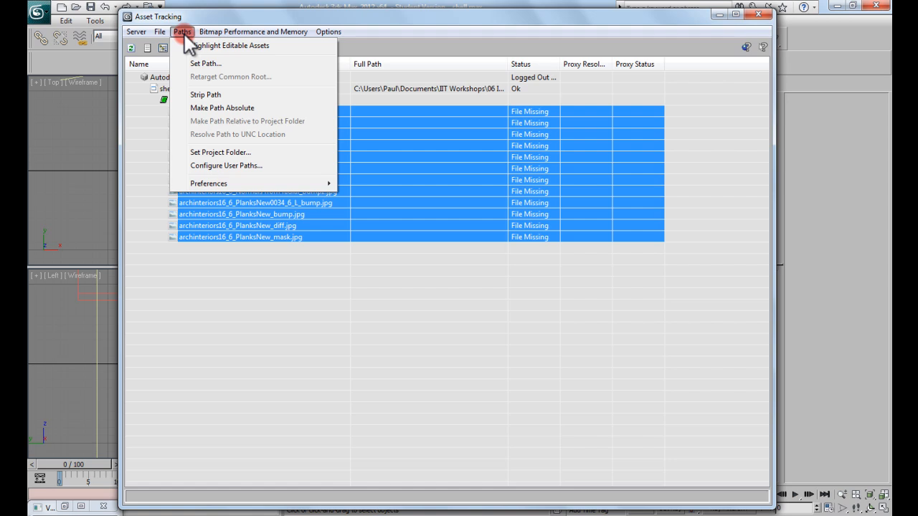
click(225, 64)
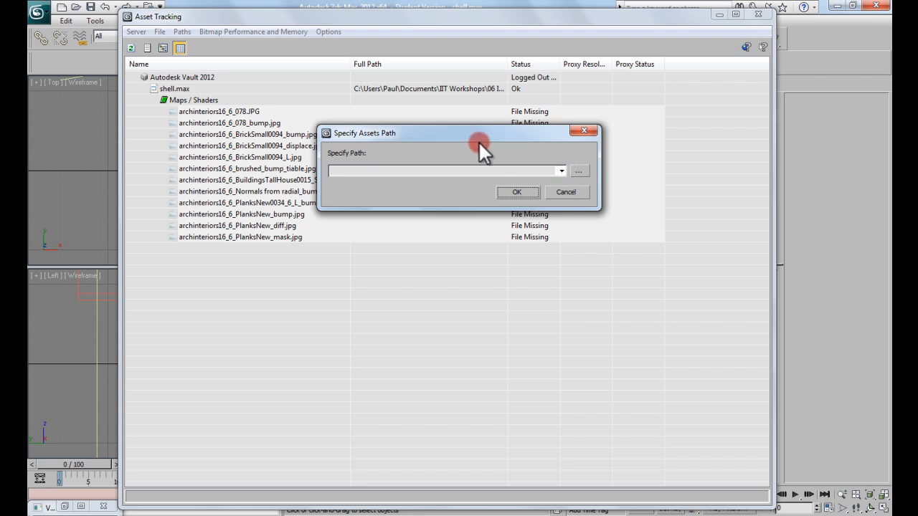
click(580, 172)
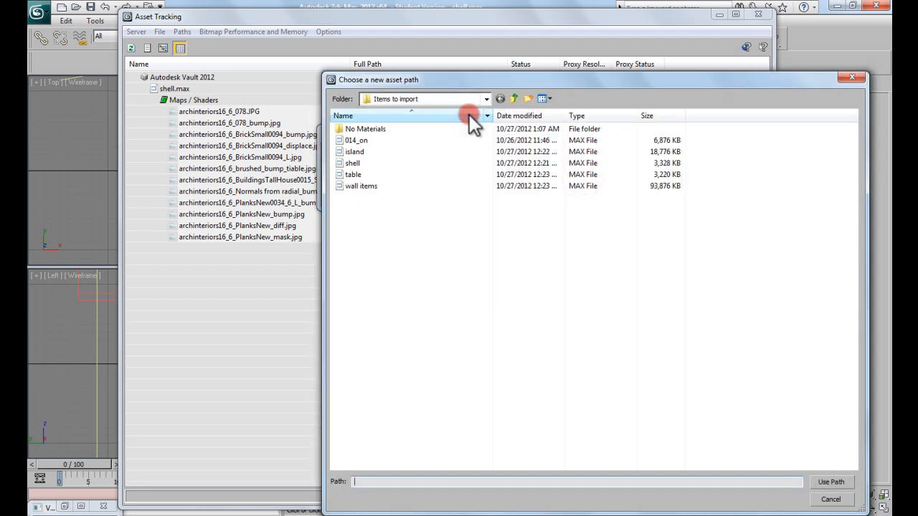
click(515, 98)
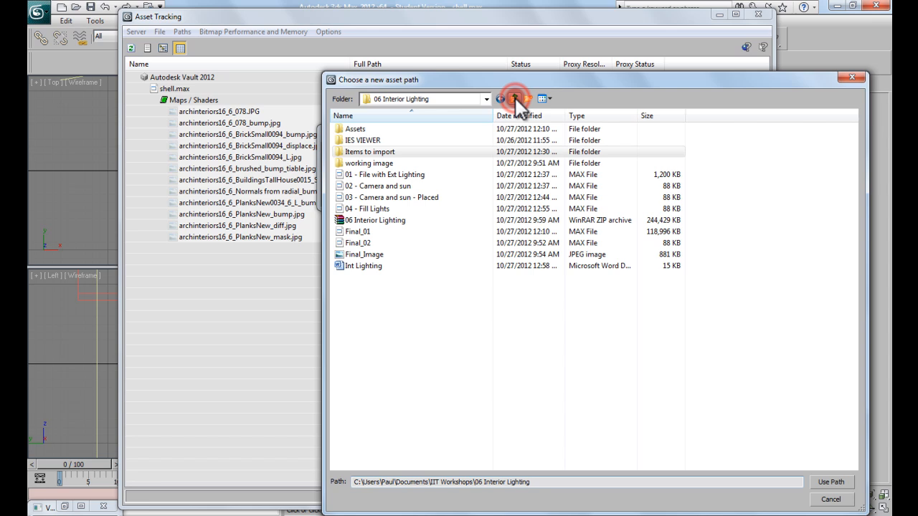
double_click(352, 129)
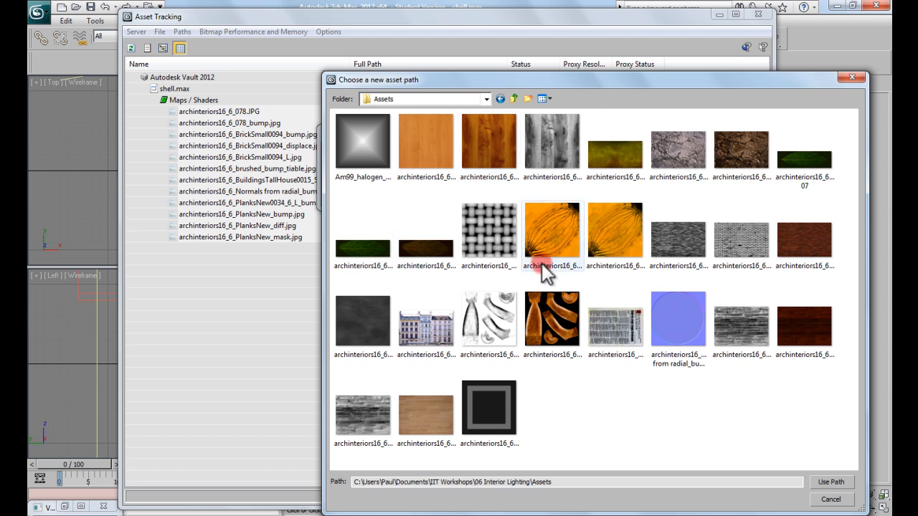
click(422, 154)
drag(510, 81, 451, 43)
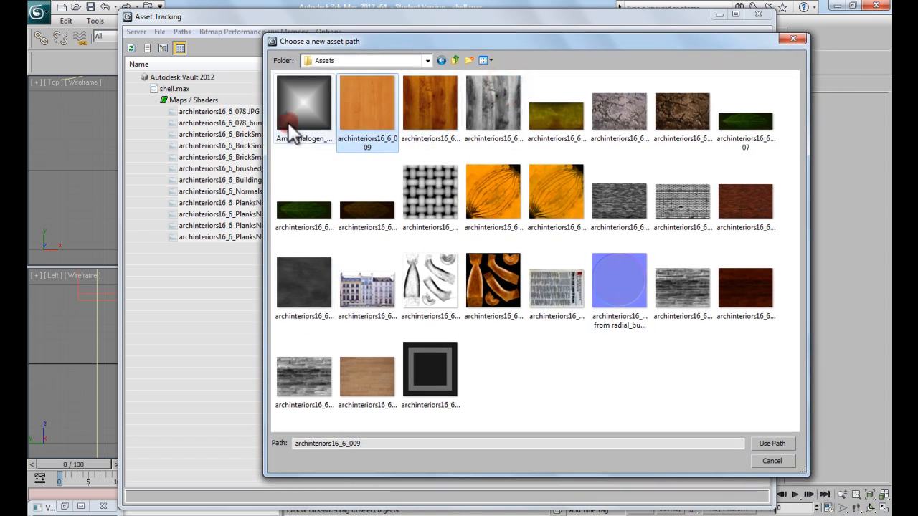
click(563, 285)
click(493, 280)
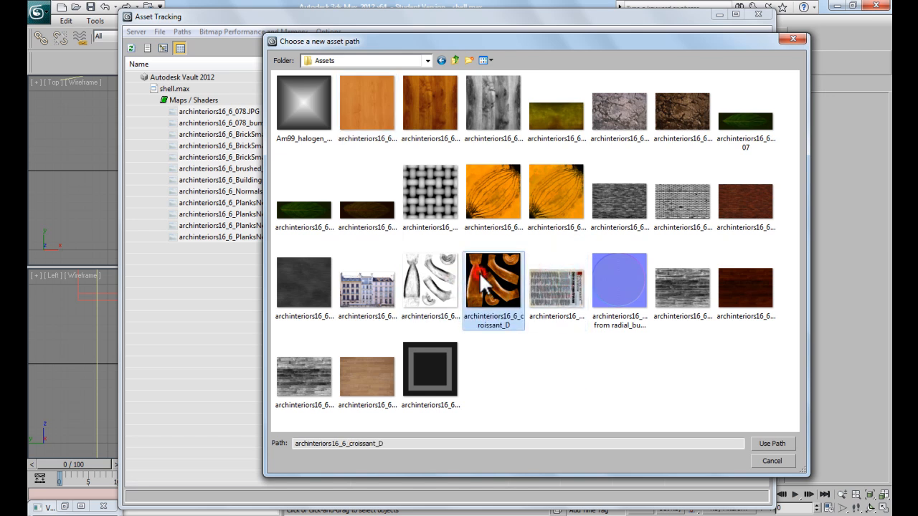
click(771, 439)
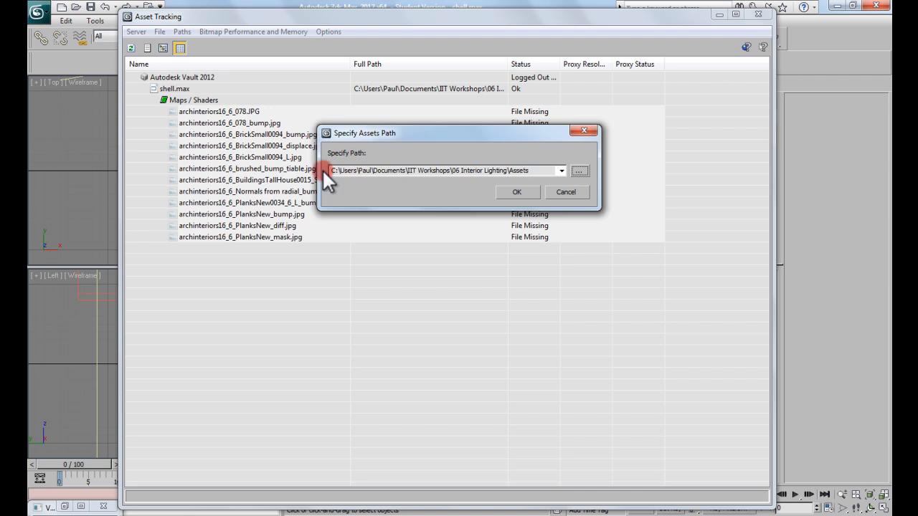
click(510, 192)
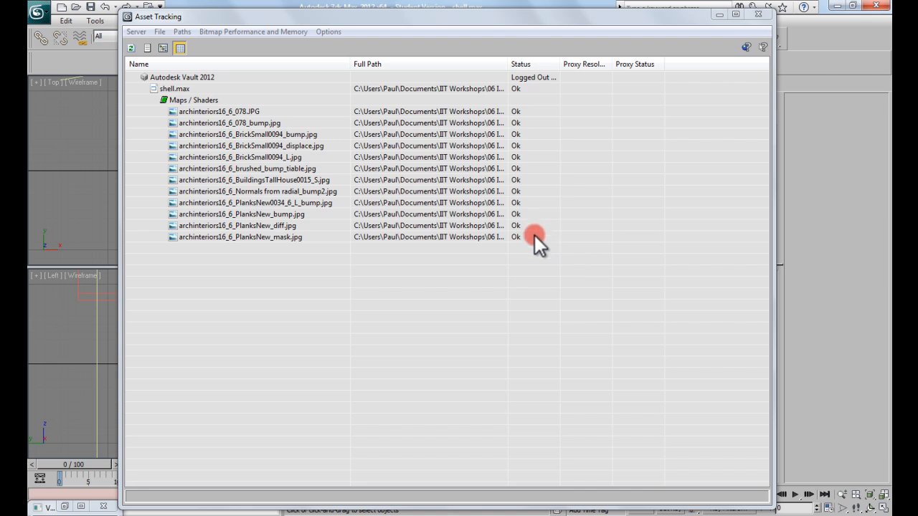
Close Asset Tracking and save the shell scene
drag(531, 18, 527, 24)
click(753, 20)
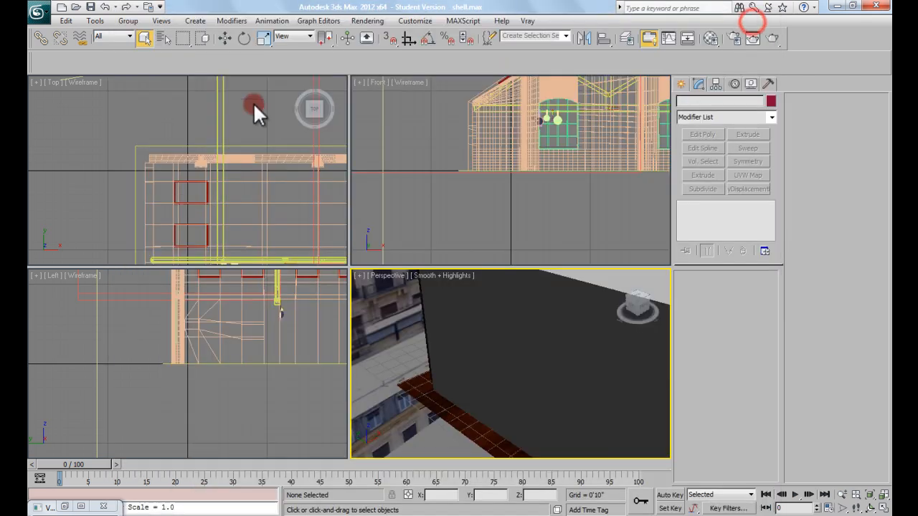
click(91, 6)
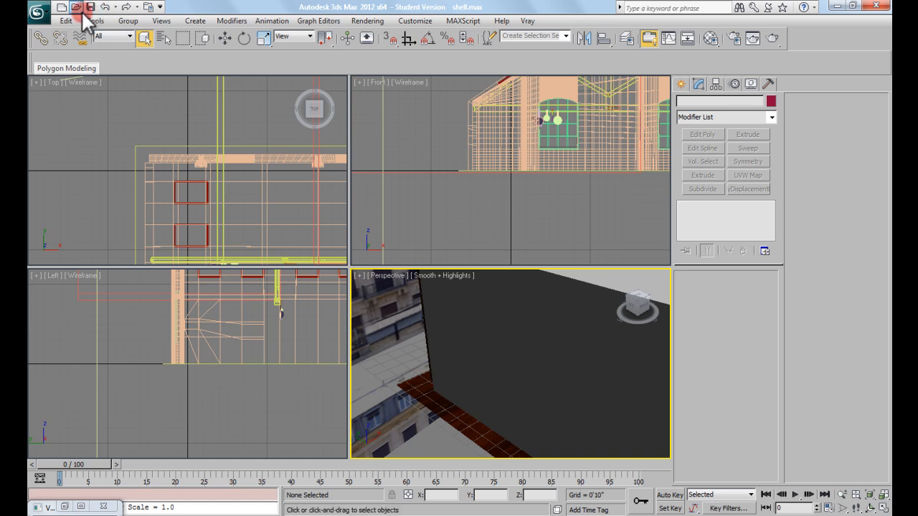
Open the island scene from the Items to import folder and continue past the missing external files notice
click(40, 13)
click(57, 88)
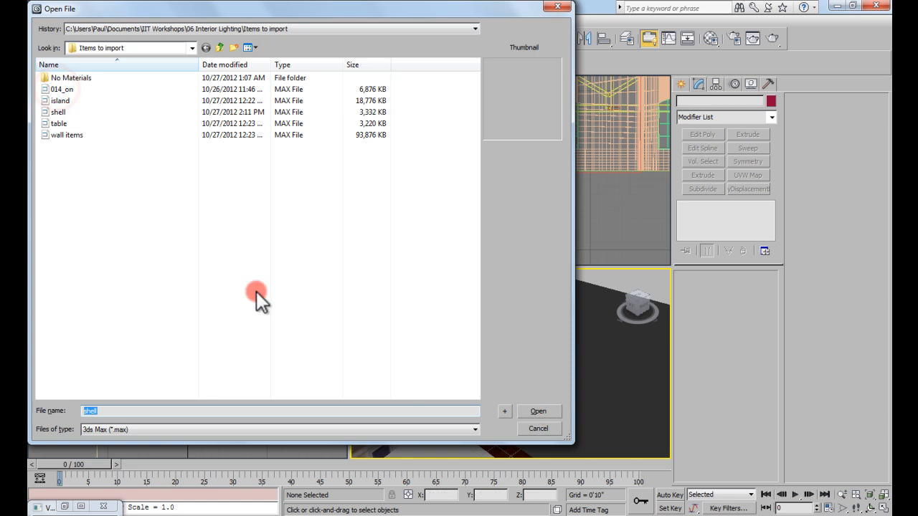
click(62, 100)
click(556, 410)
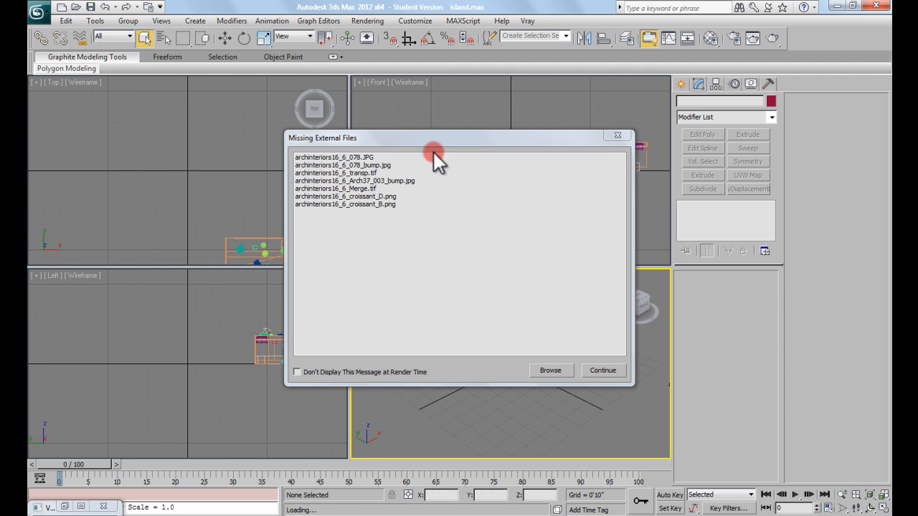
click(603, 370)
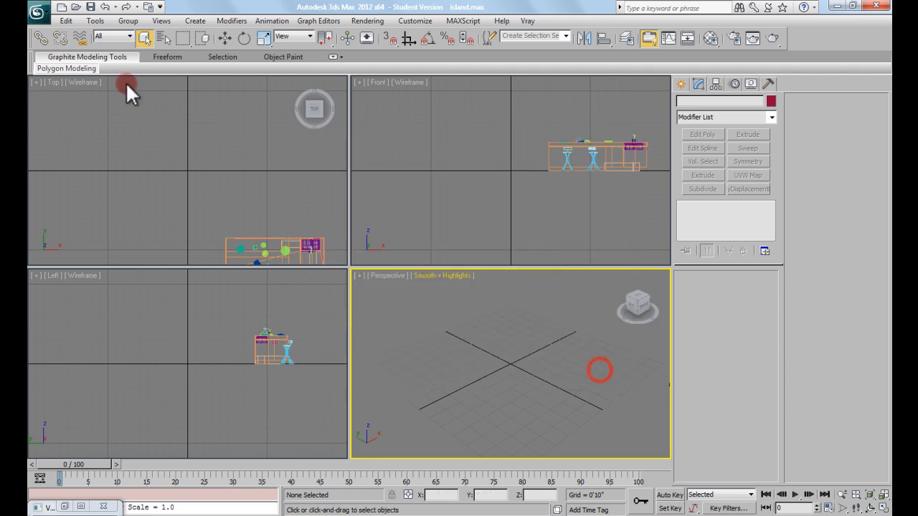
Open Asset Tracking for the island scene
click(35, 14)
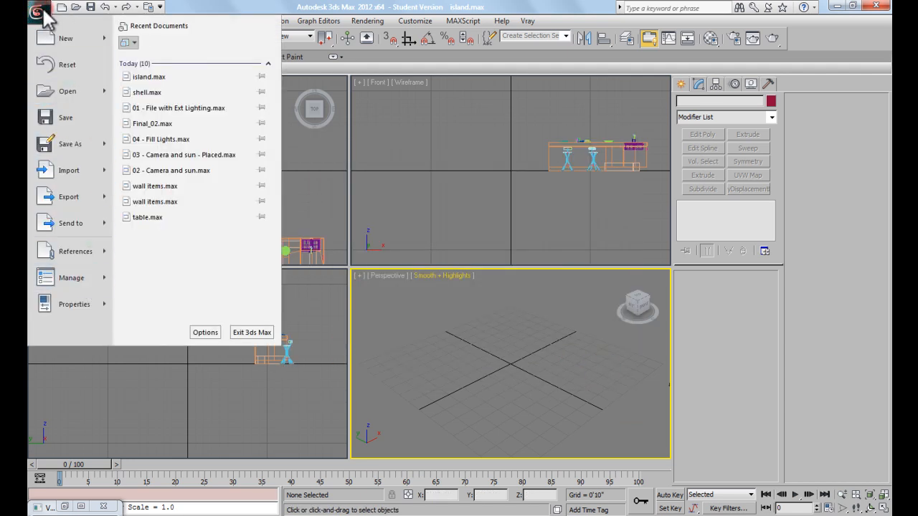
mouse_move(60, 284)
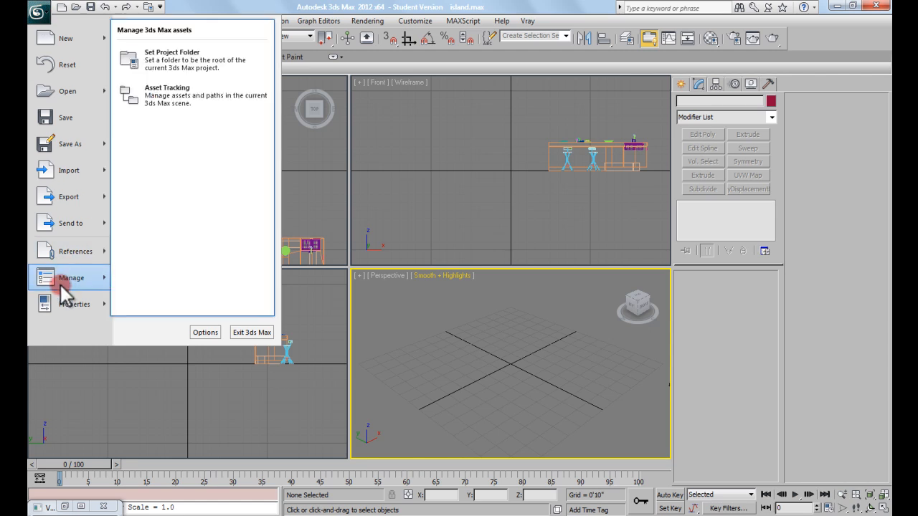
click(193, 104)
Set the path of all missing maps in the island scene to the Assets folder inside 06 Interior Lighting
click(234, 113)
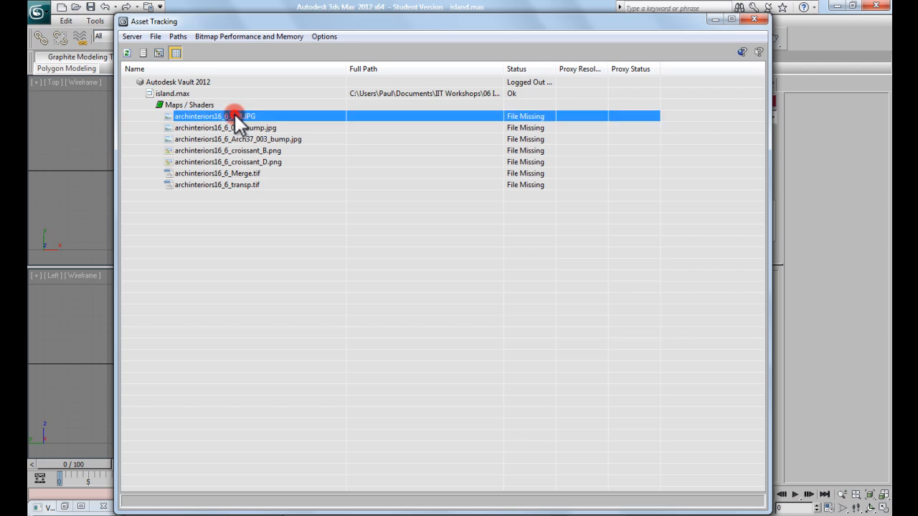
shift+click(242, 185)
click(180, 37)
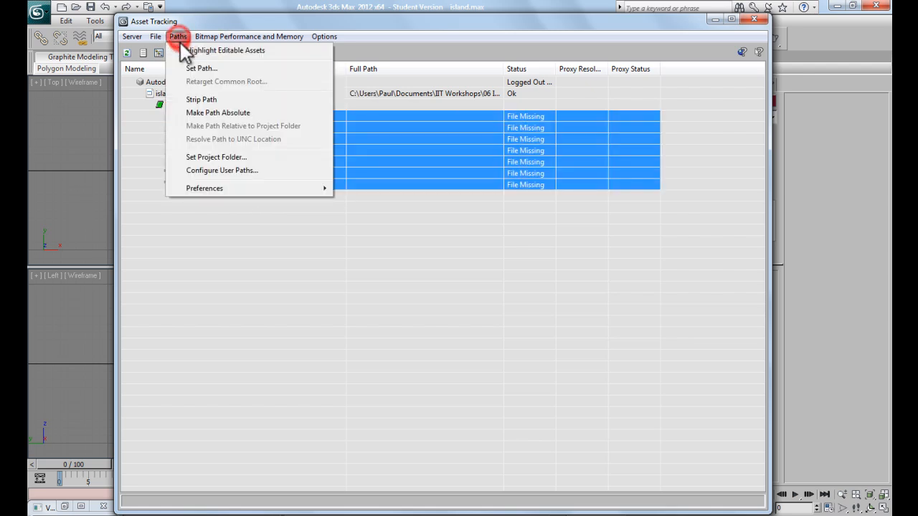
click(191, 66)
click(579, 171)
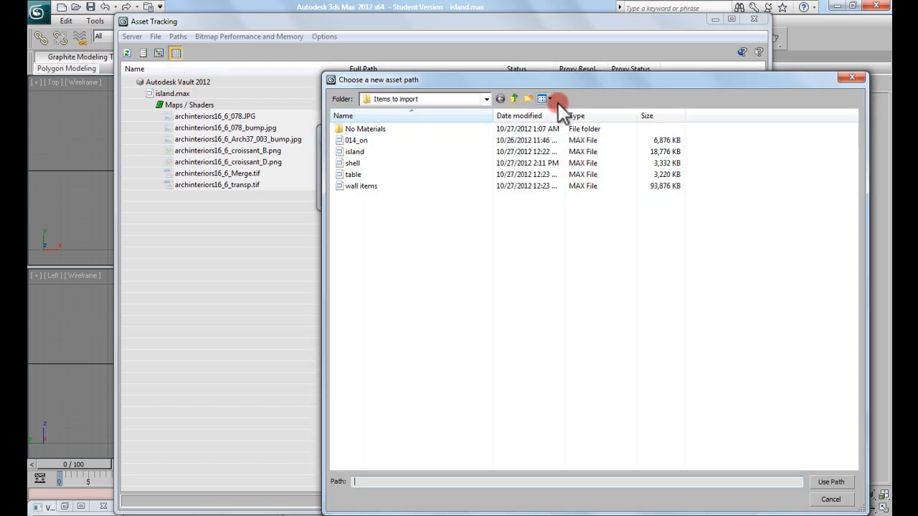
click(513, 98)
double_click(375, 130)
click(375, 129)
click(832, 482)
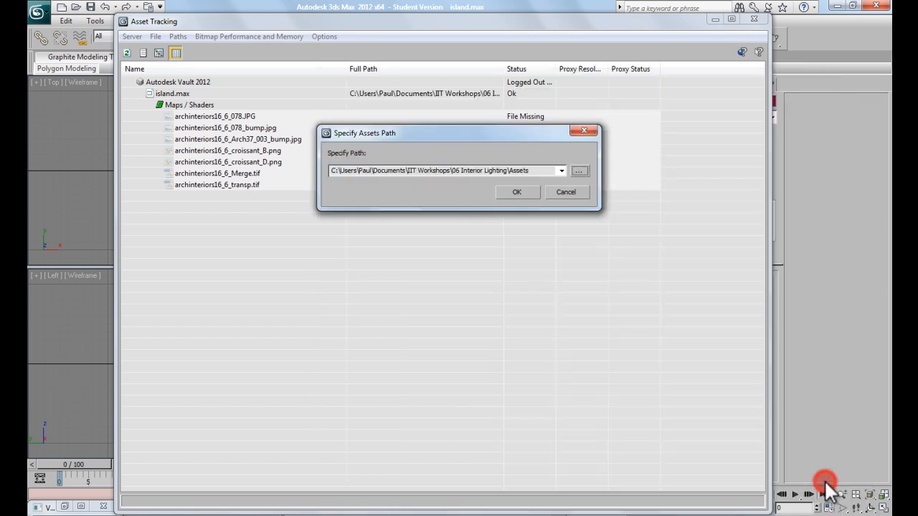
click(528, 193)
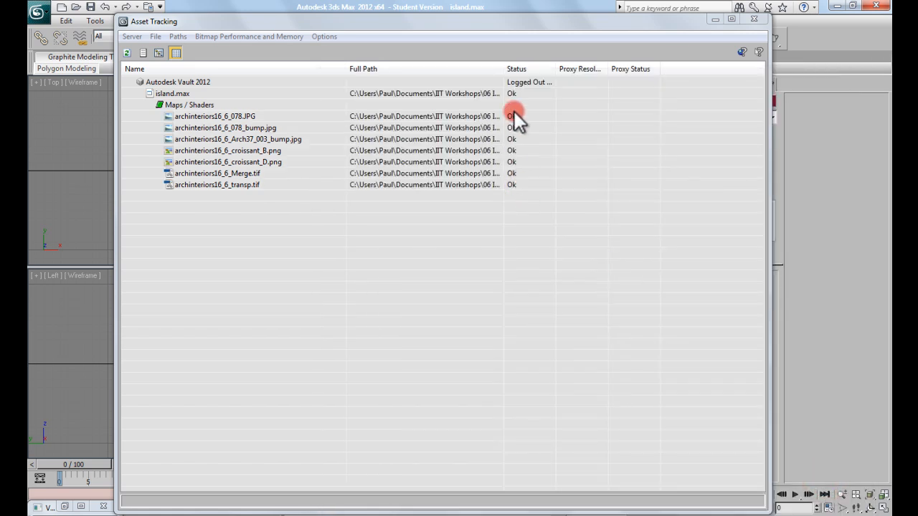
Close Asset Tracking and save the island scene
click(753, 20)
click(90, 7)
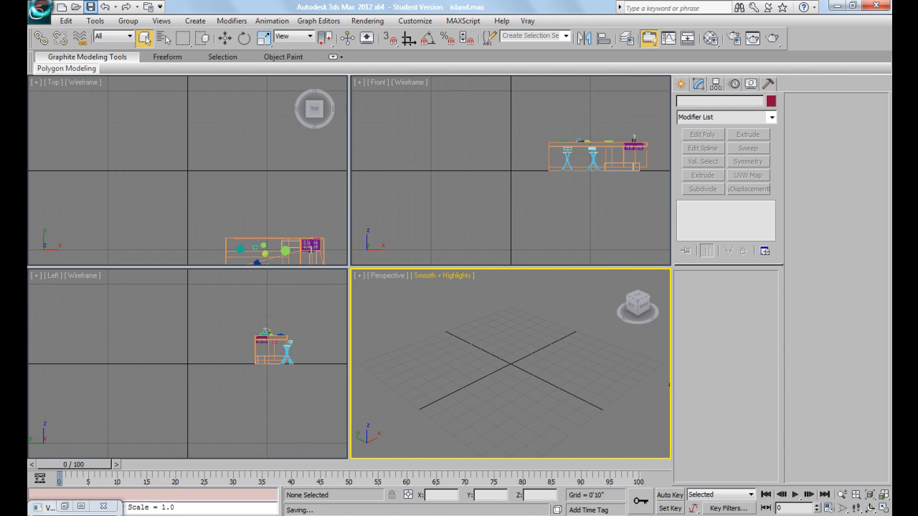
Open the table scene from the Items to import folder and continue past the missing external files notice
click(41, 14)
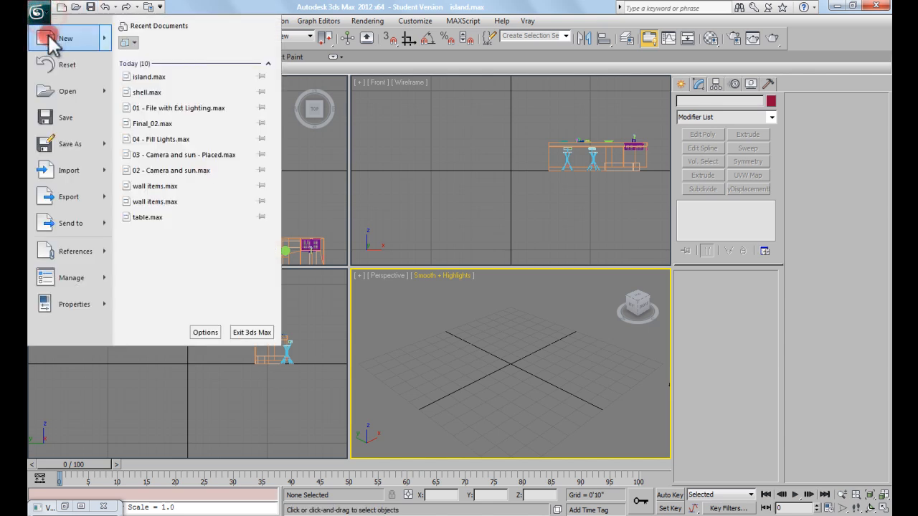
click(55, 94)
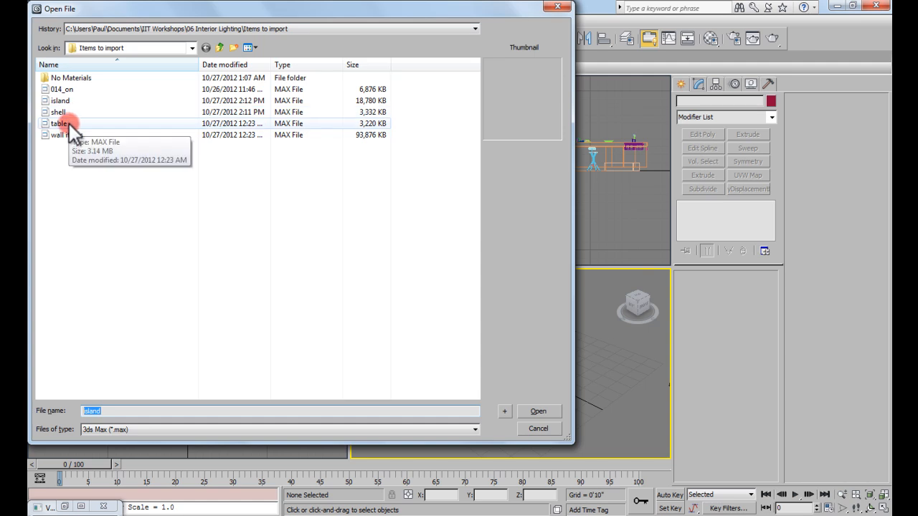
click(68, 123)
click(542, 408)
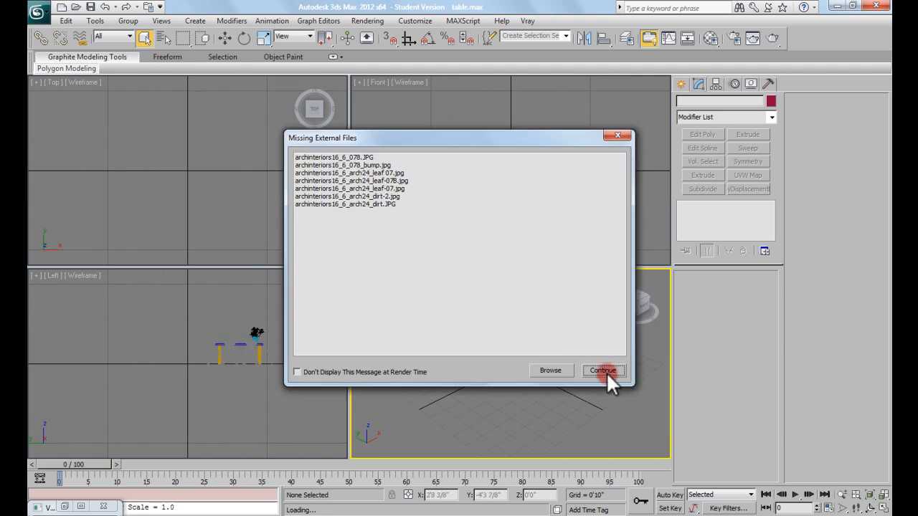
click(603, 371)
Open Asset Tracking for the table scene
click(38, 12)
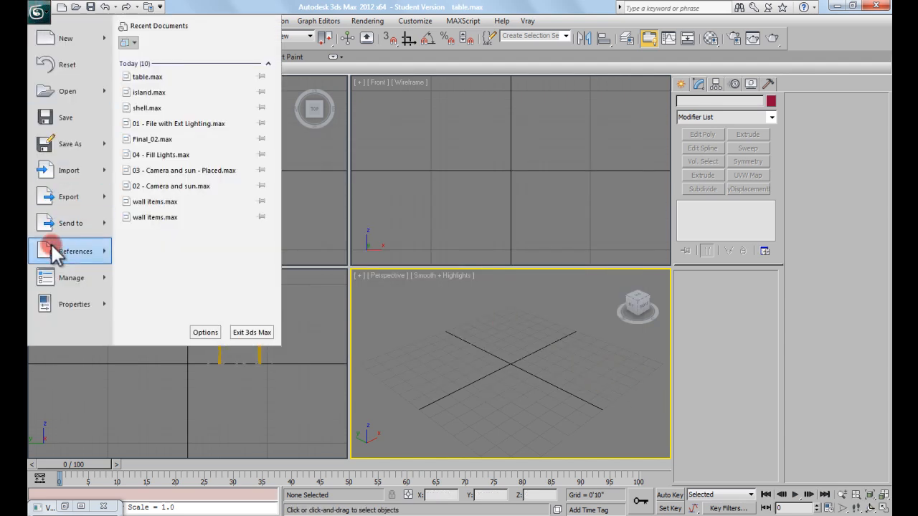
click(75, 283)
click(172, 94)
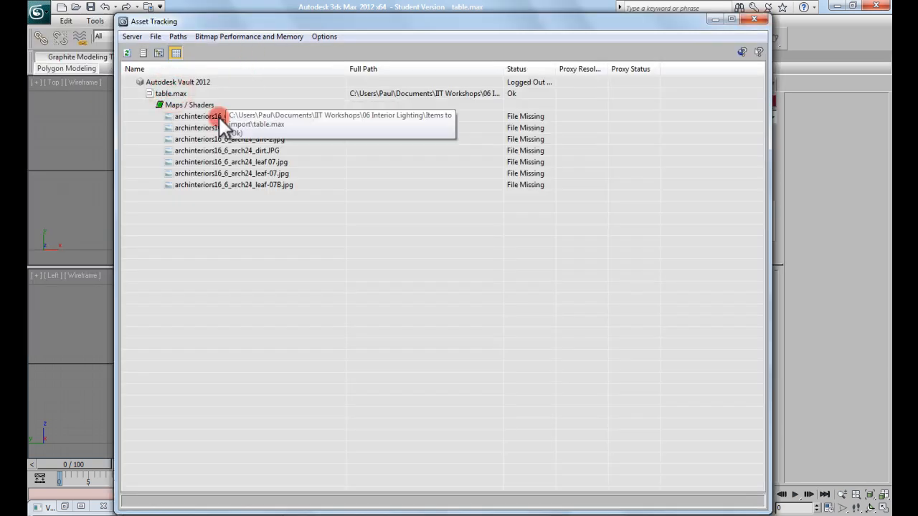
Set the path of all missing maps in the table scene to the Assets folder inside 06 Interior Lighting
click(215, 116)
shift+click(213, 184)
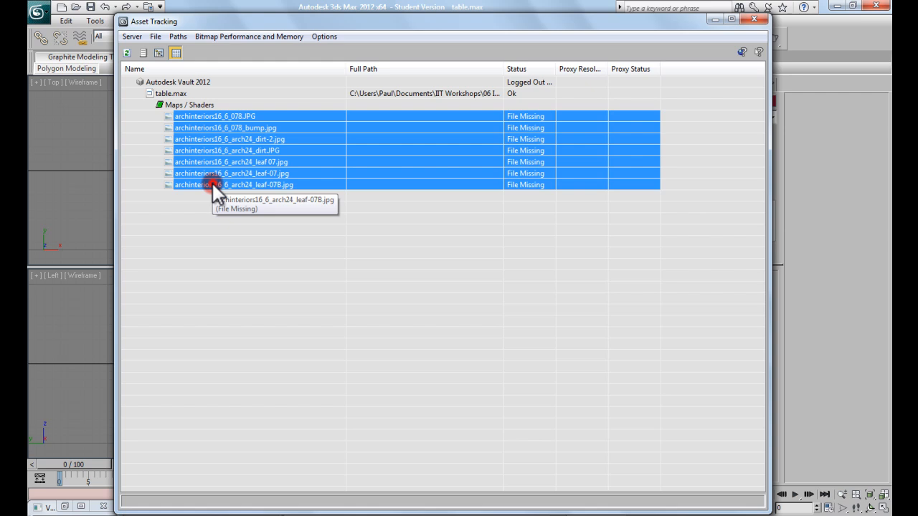
click(179, 40)
click(203, 68)
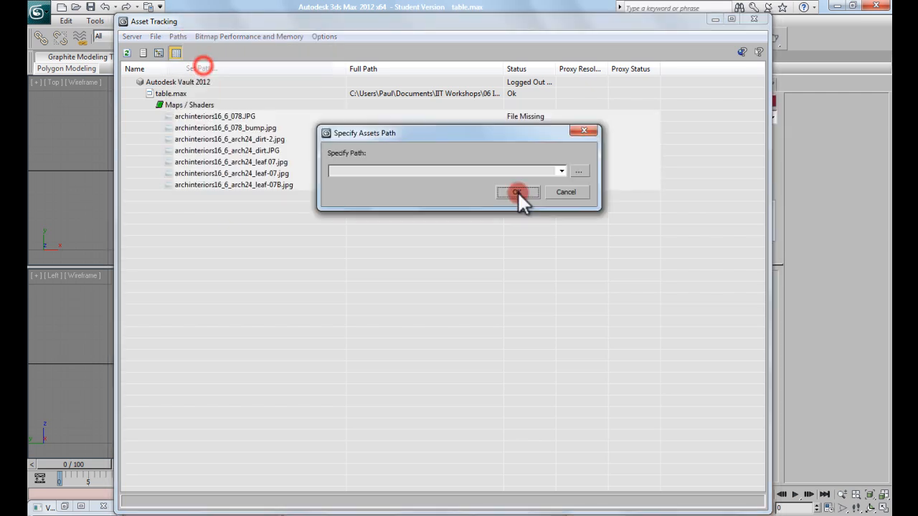
click(583, 168)
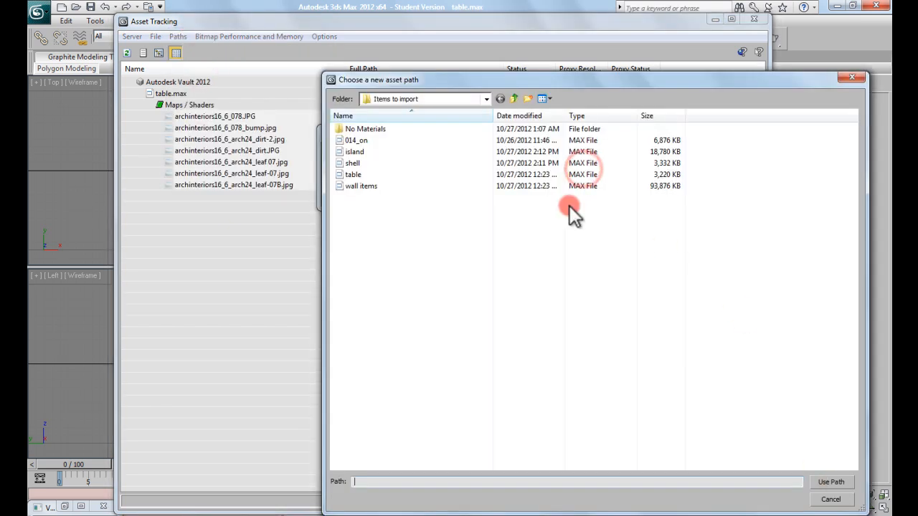
click(514, 98)
double_click(398, 129)
click(396, 131)
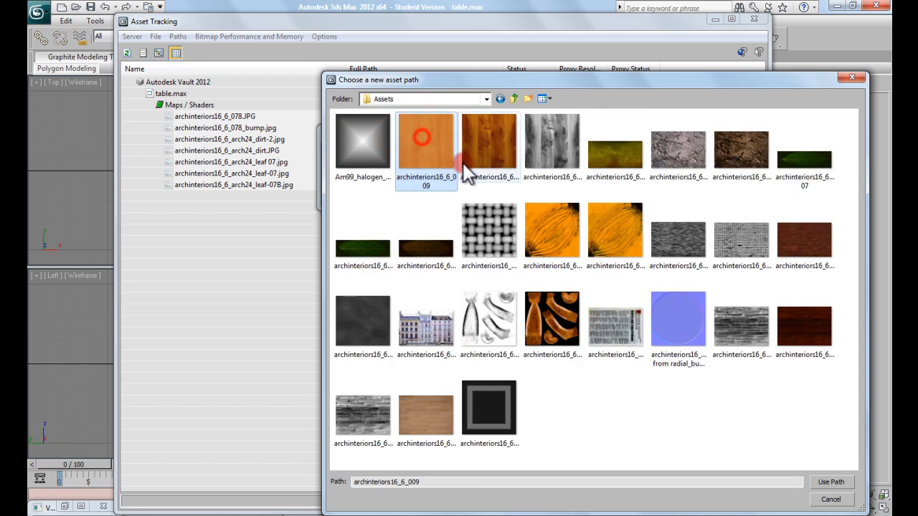
click(826, 483)
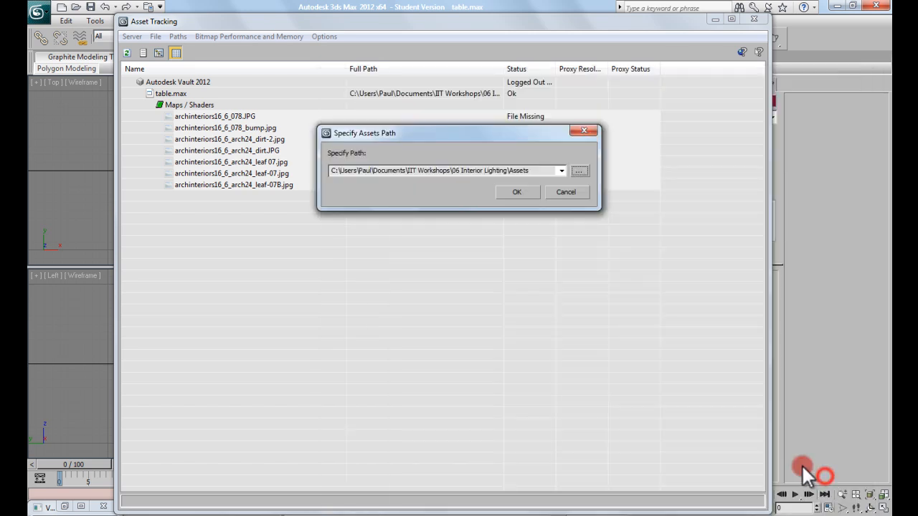
click(519, 191)
Close Asset Tracking and save the table scene
click(733, 56)
click(753, 19)
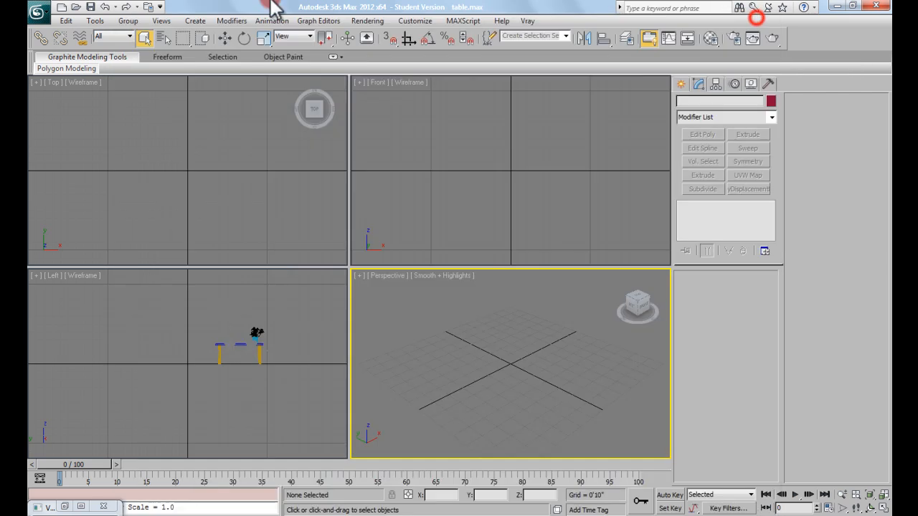
click(90, 6)
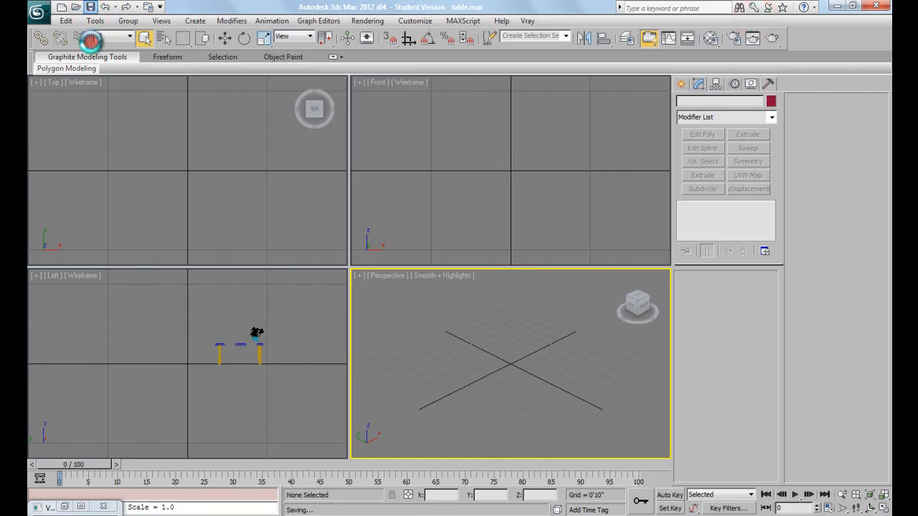
Open the wall items scene from the Items to import folder and continue past the missing external files notice
click(37, 13)
click(44, 94)
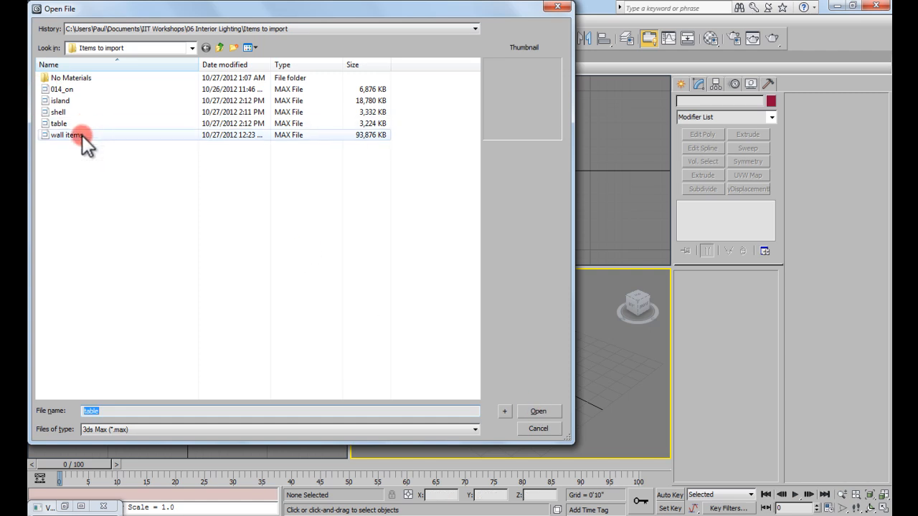
click(82, 135)
click(528, 408)
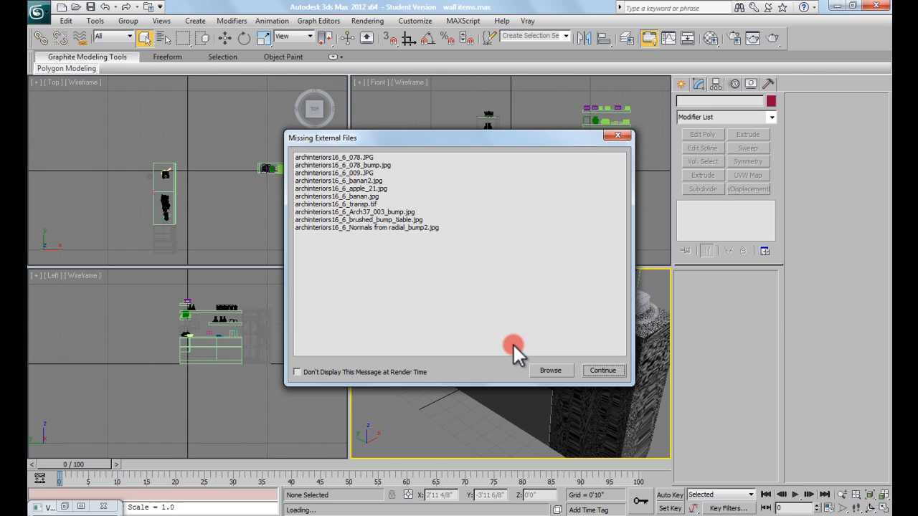
click(606, 369)
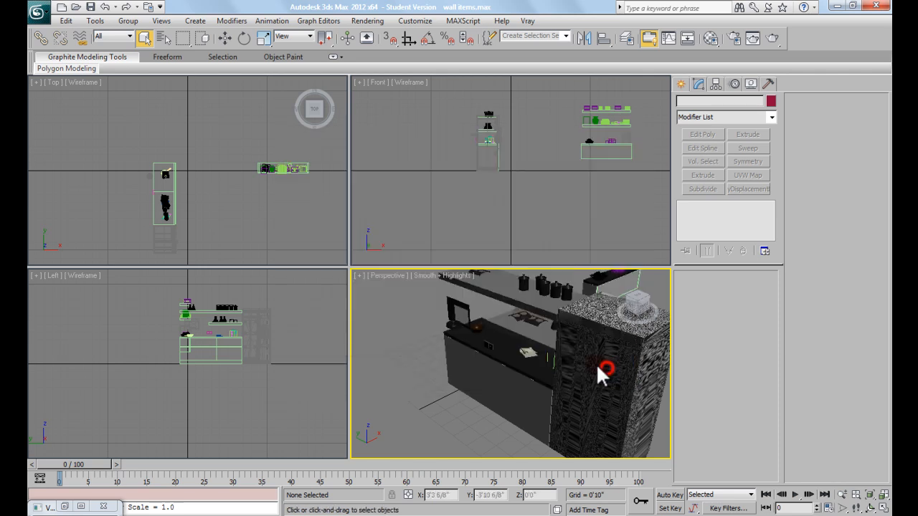
Open Asset Tracking for the wall items scene
click(38, 12)
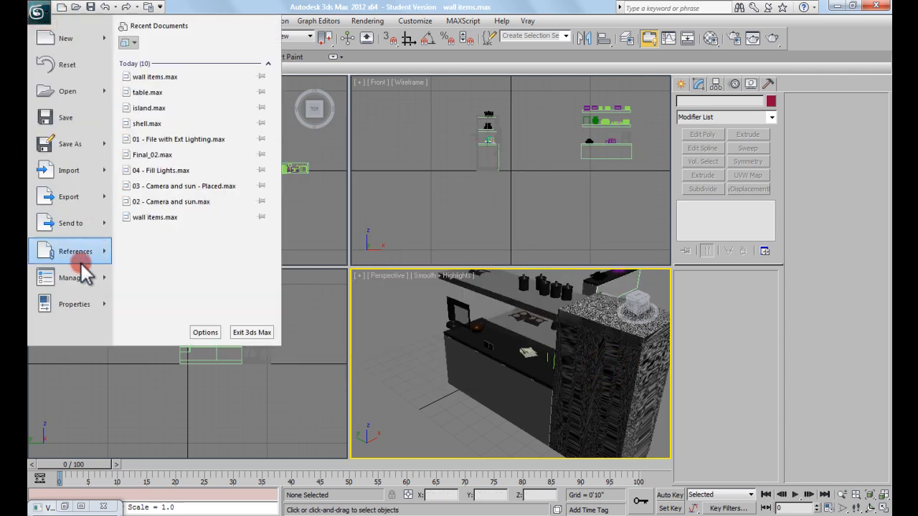
mouse_move(81, 278)
click(195, 89)
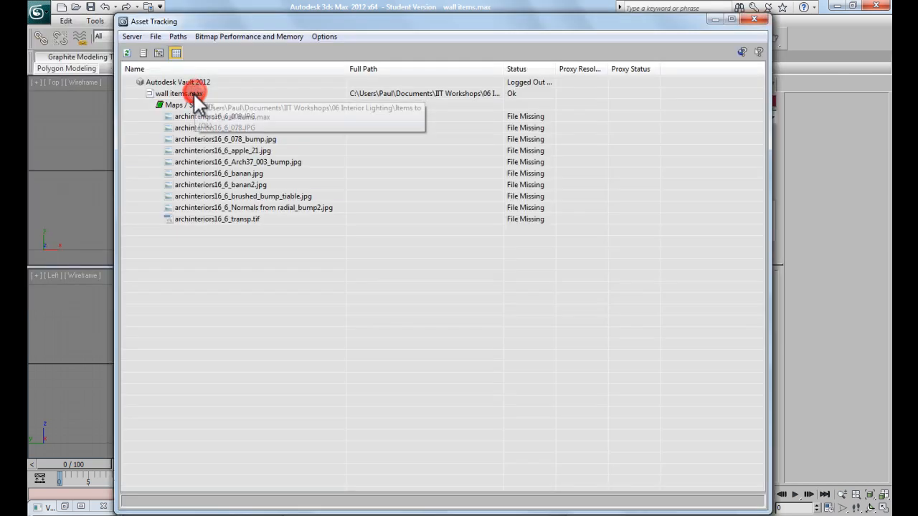
Set the path of all missing maps in the wall items scene to the Assets folder inside 06 Interior Lighting
click(190, 118)
shift+click(226, 219)
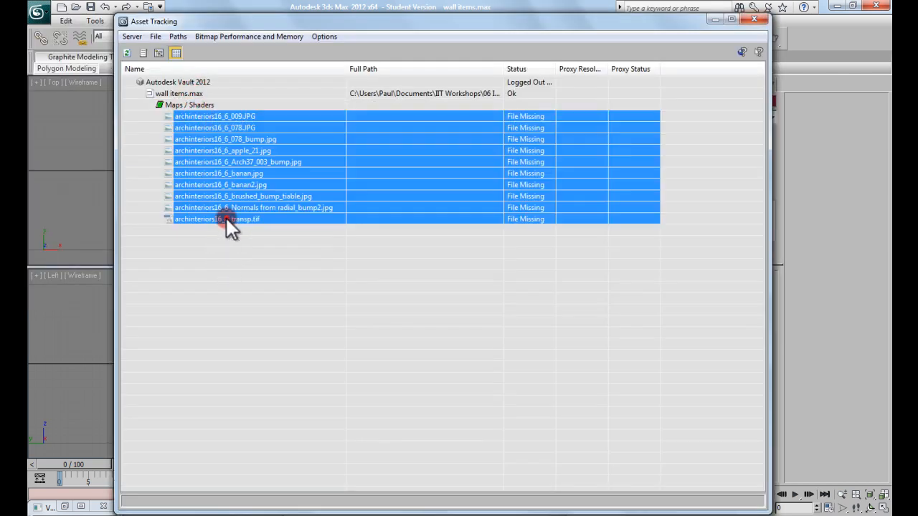
click(178, 36)
click(193, 64)
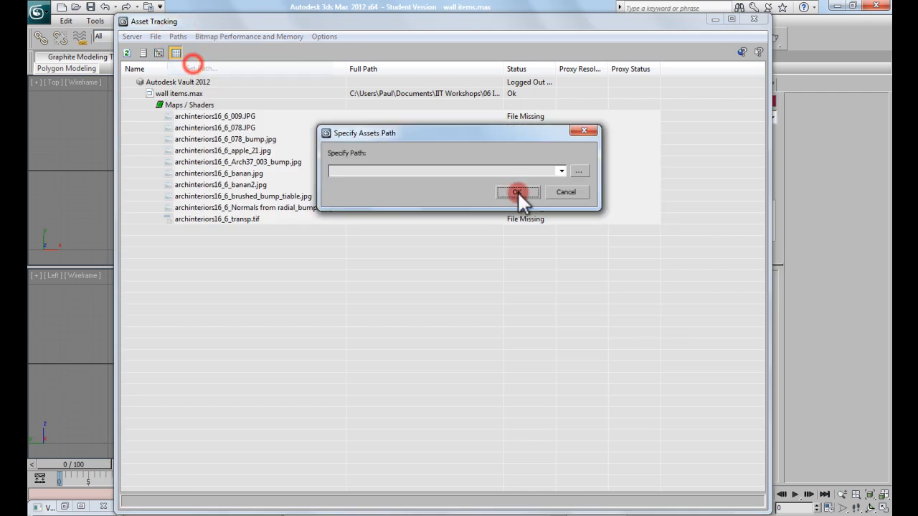
click(580, 172)
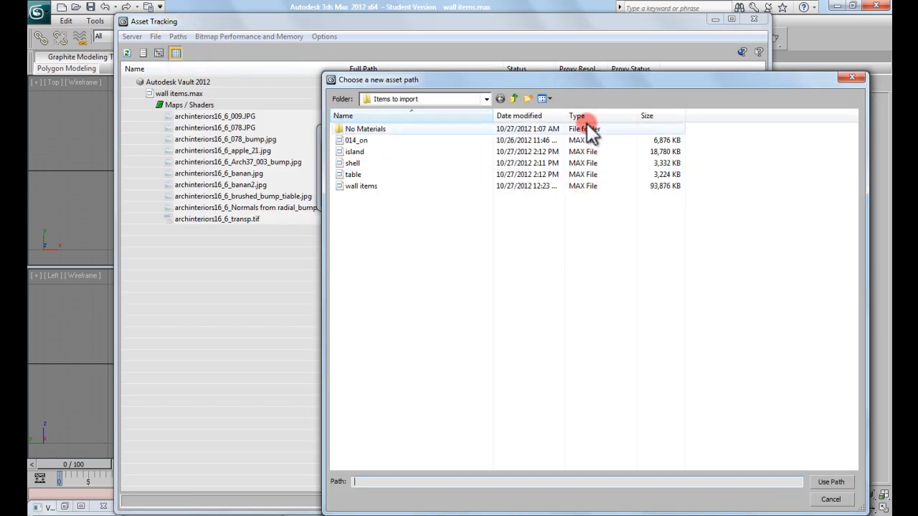
click(515, 100)
double_click(407, 128)
click(376, 140)
click(832, 482)
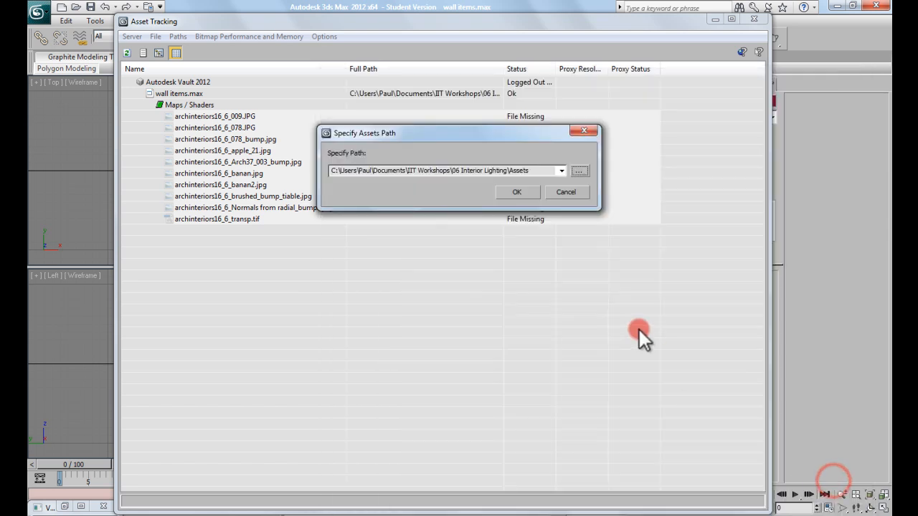
click(516, 192)
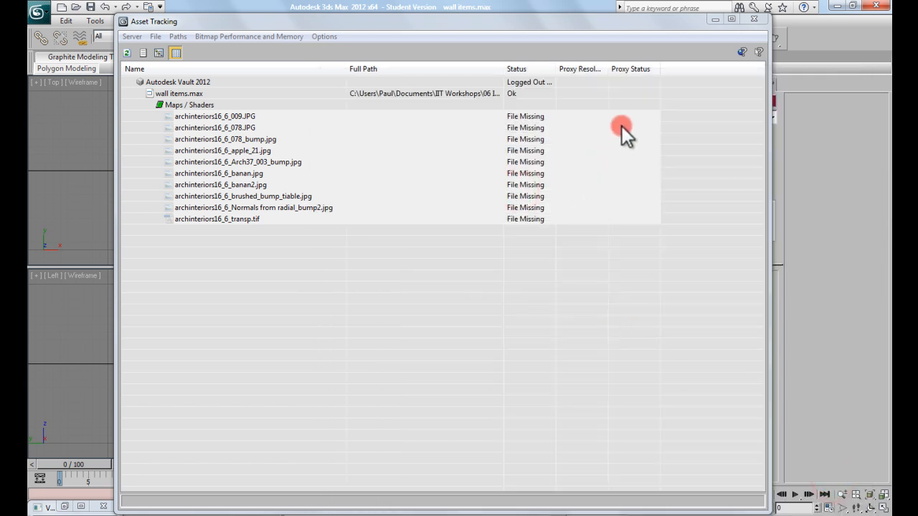
Close Asset Tracking and save the wall items scene
click(754, 19)
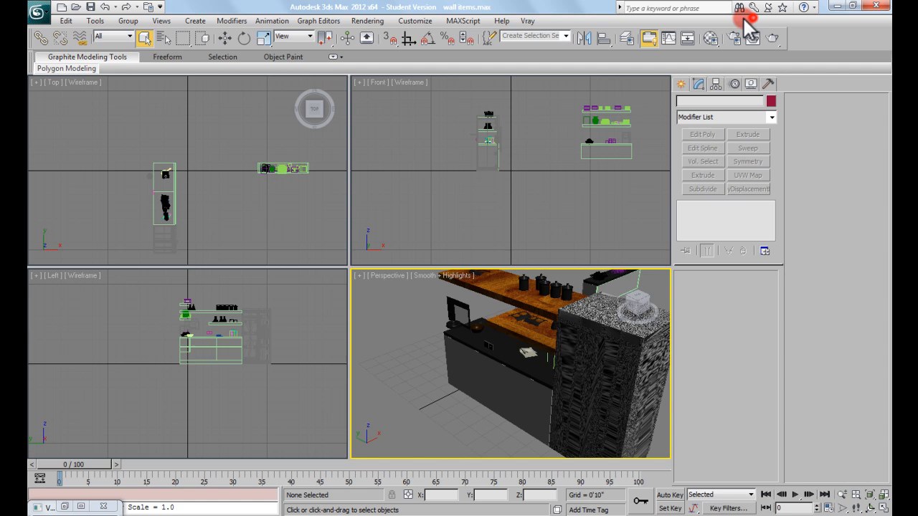
click(90, 7)
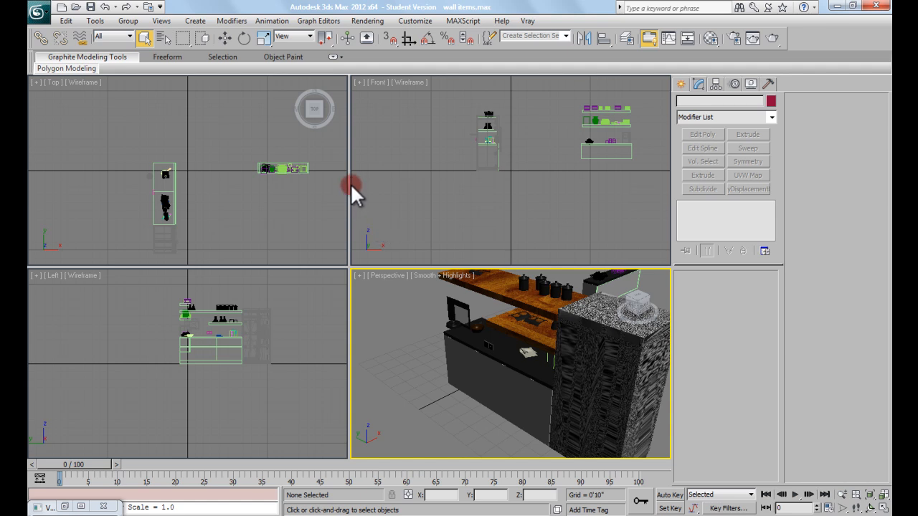
Open the 04 - Fill Lights scene from the 06 Interior Lighting folder
click(33, 13)
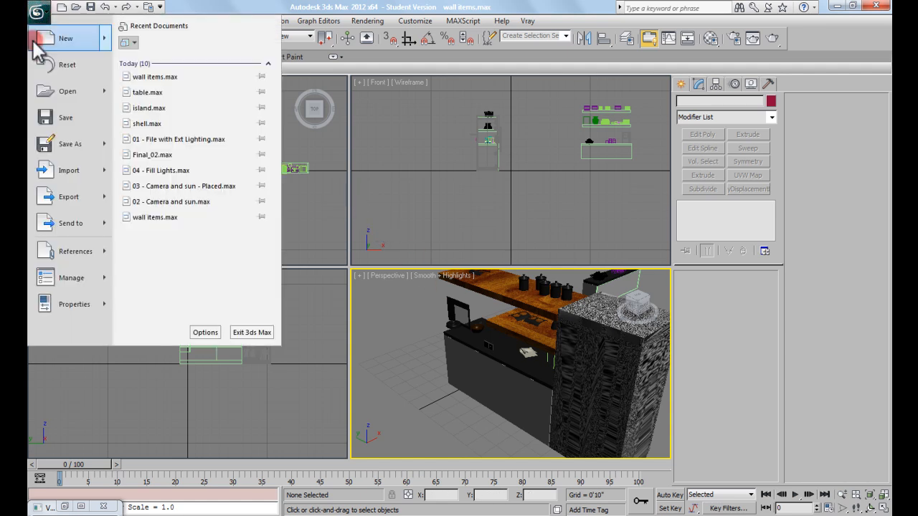
click(43, 91)
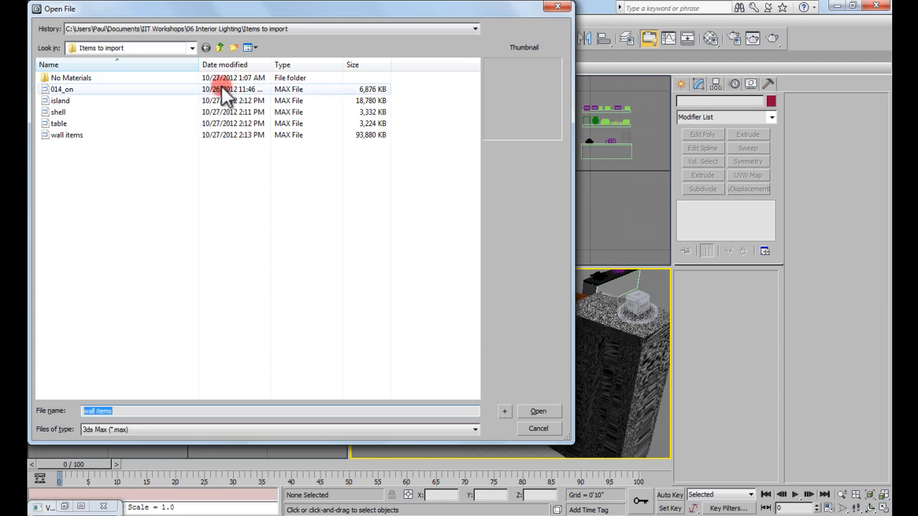
click(219, 47)
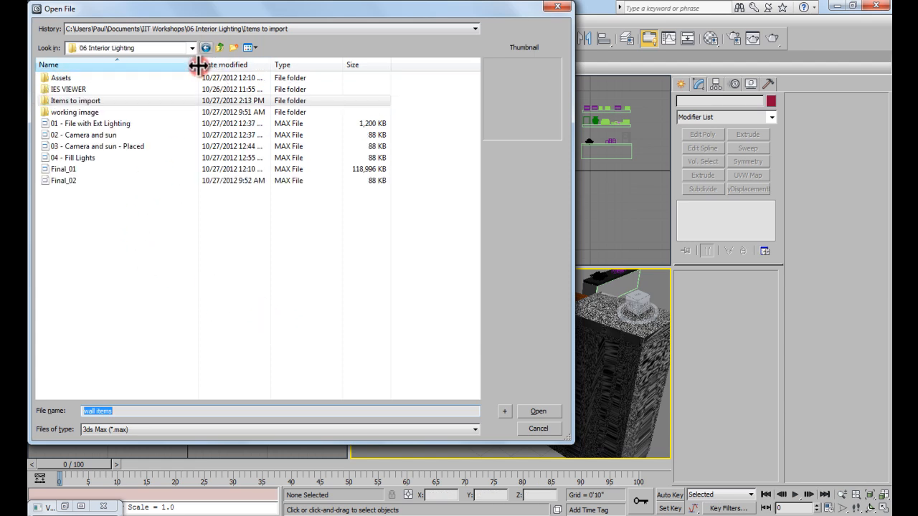
click(97, 159)
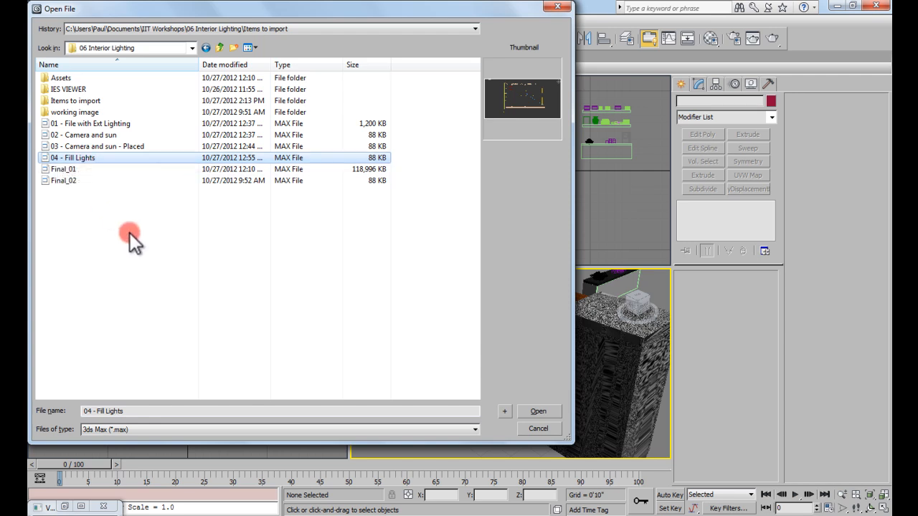
click(538, 412)
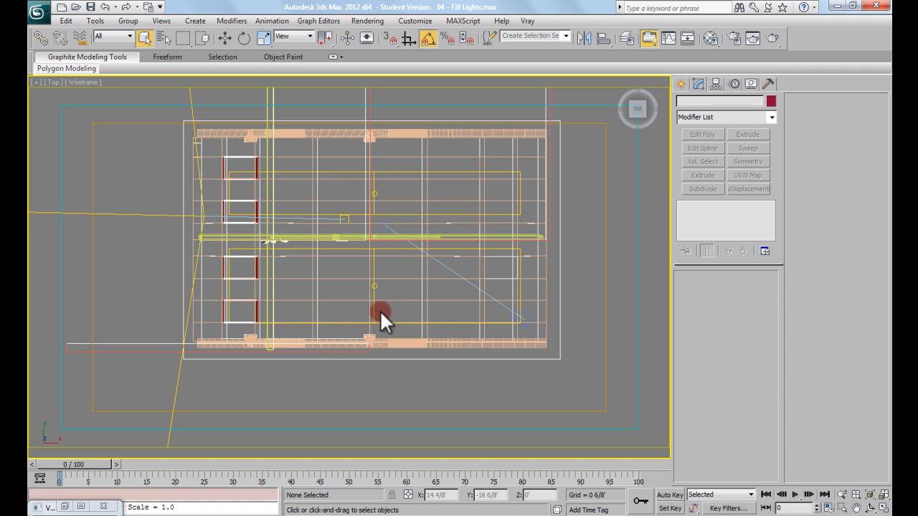
Check which files the 04 - Fill Lights scene references in XRef Scenes and close the dialog
middle_drag(354, 219, 331, 241)
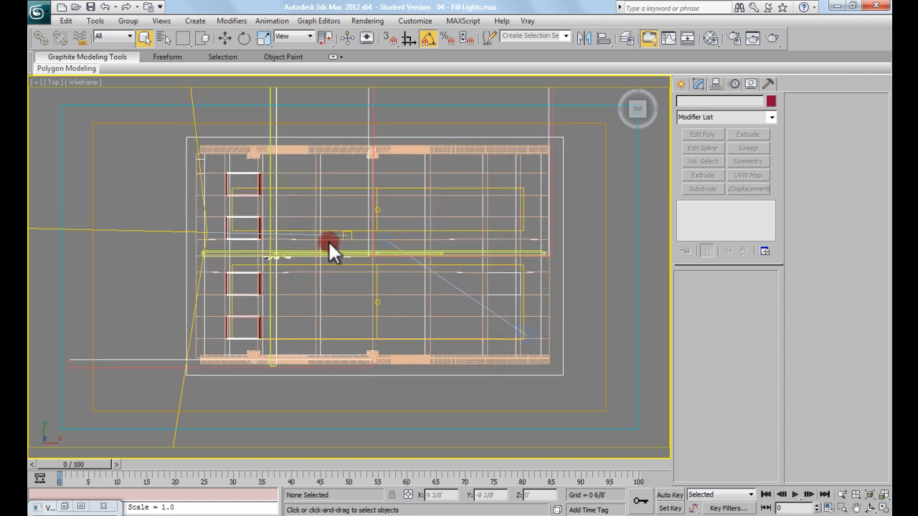
click(38, 13)
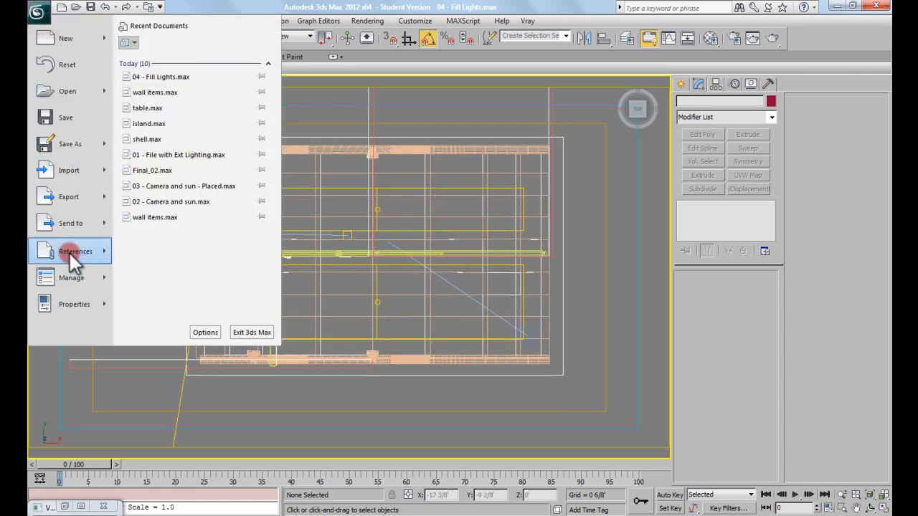
mouse_move(71, 261)
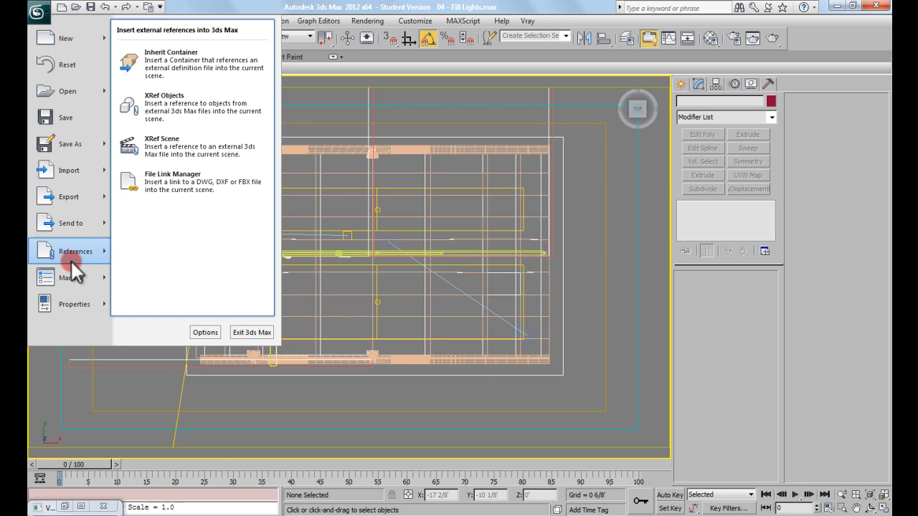
click(161, 144)
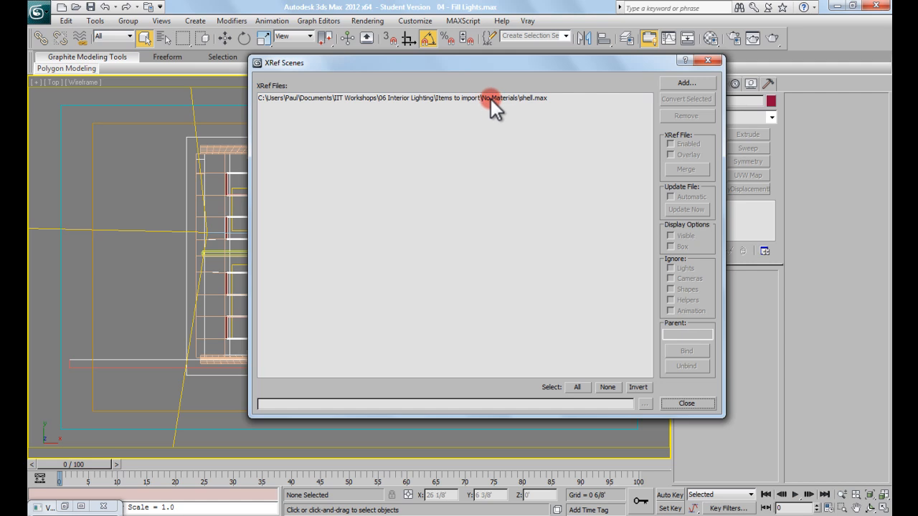
click(710, 406)
Review the V-Ray global switches and image sampler settings in Render Setup, and close the dialog
click(490, 213)
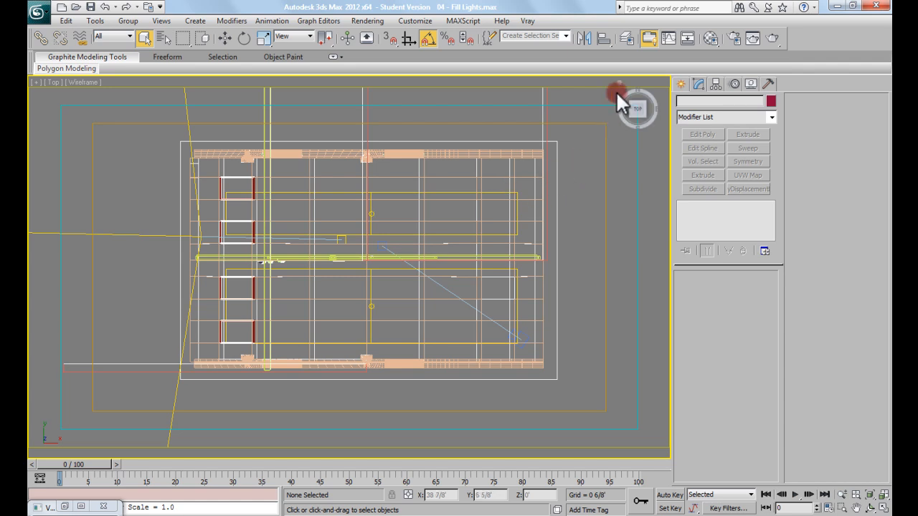
click(731, 35)
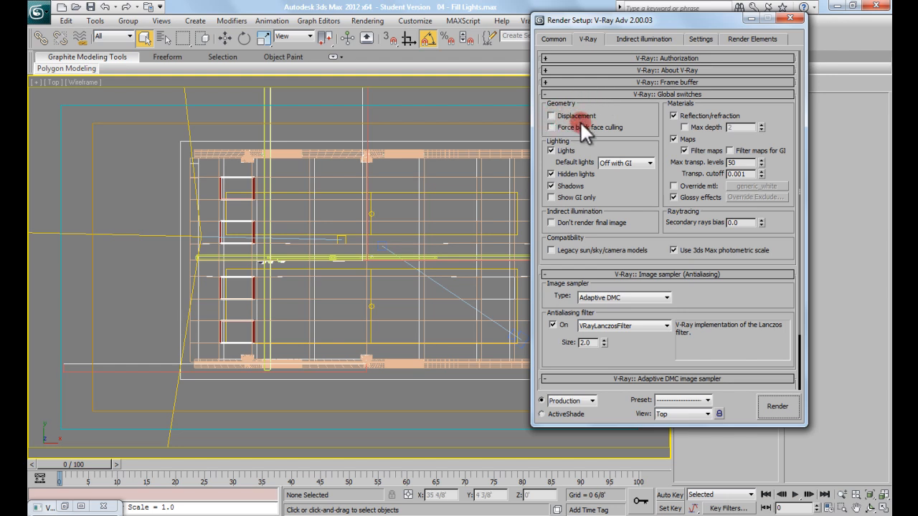
scroll(638, 139, down, 1)
click(798, 16)
Switch the viewport to the VRayPhysicalCamera01 view and render it
click(431, 196)
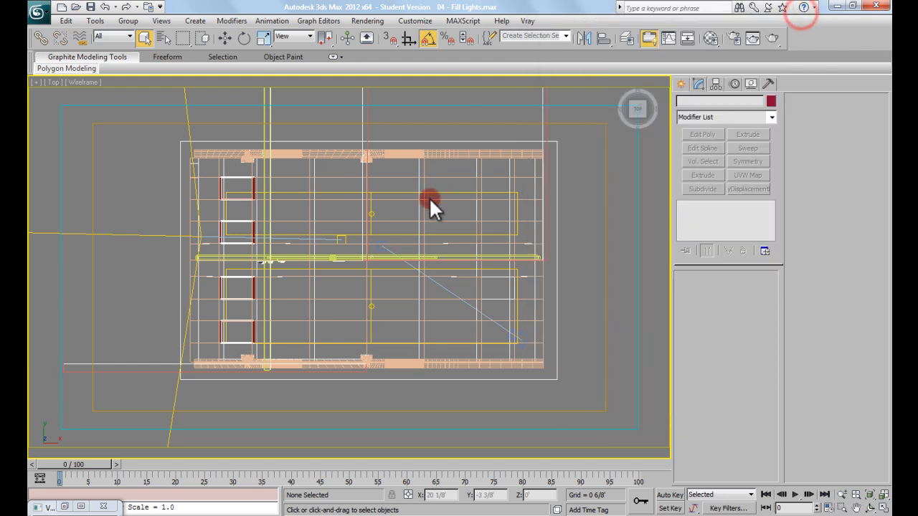
key(c)
click(426, 210)
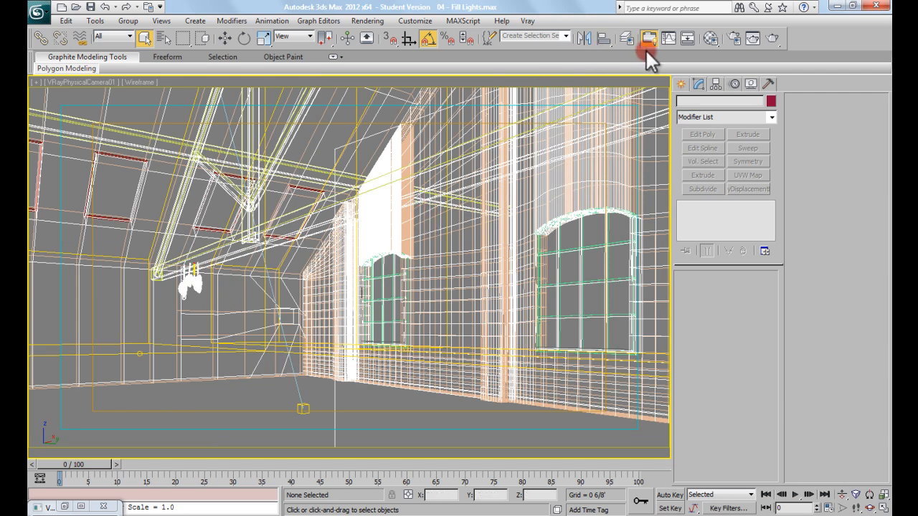
click(769, 38)
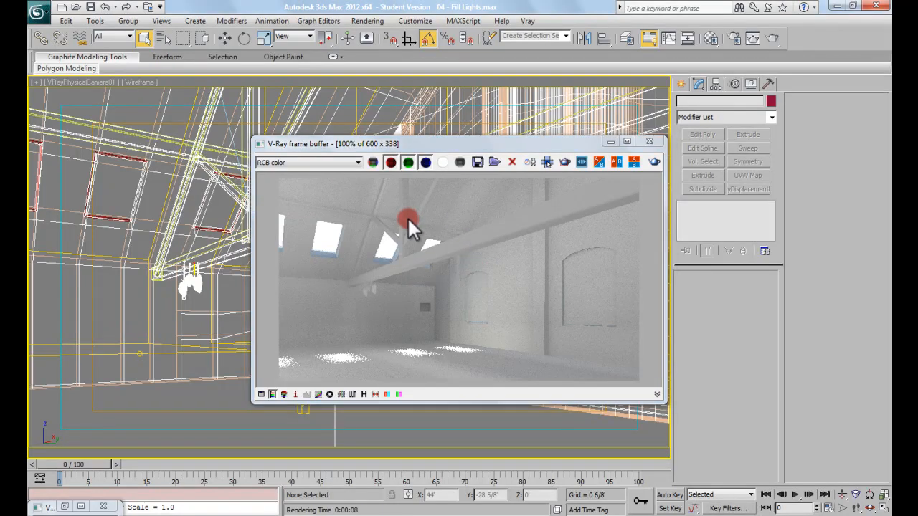
Set the sampling subdivs of the mesh fill light VRayLight001 to 8 and render the camera view
click(171, 352)
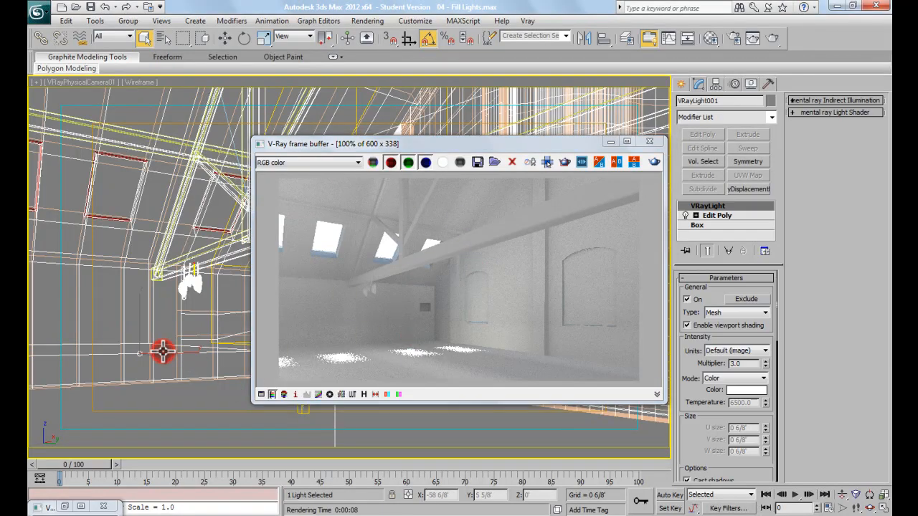
scroll(706, 387, down, 8)
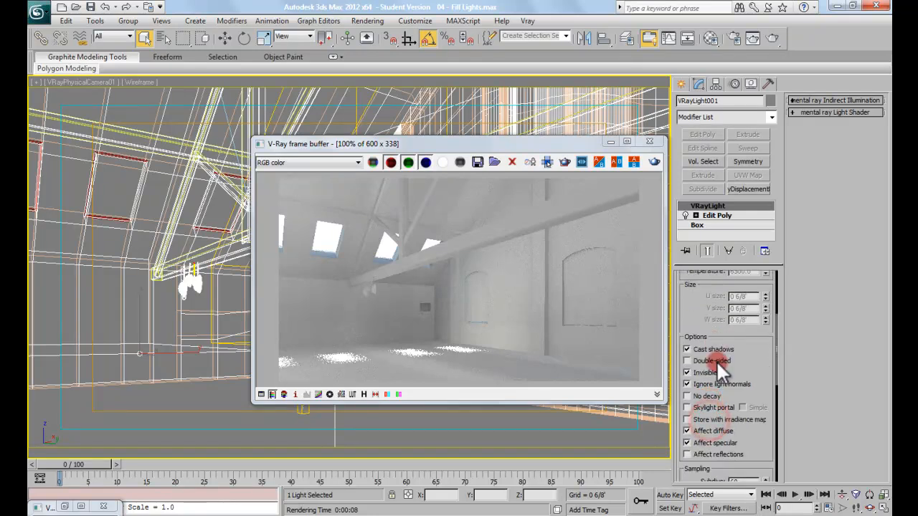
click(142, 326)
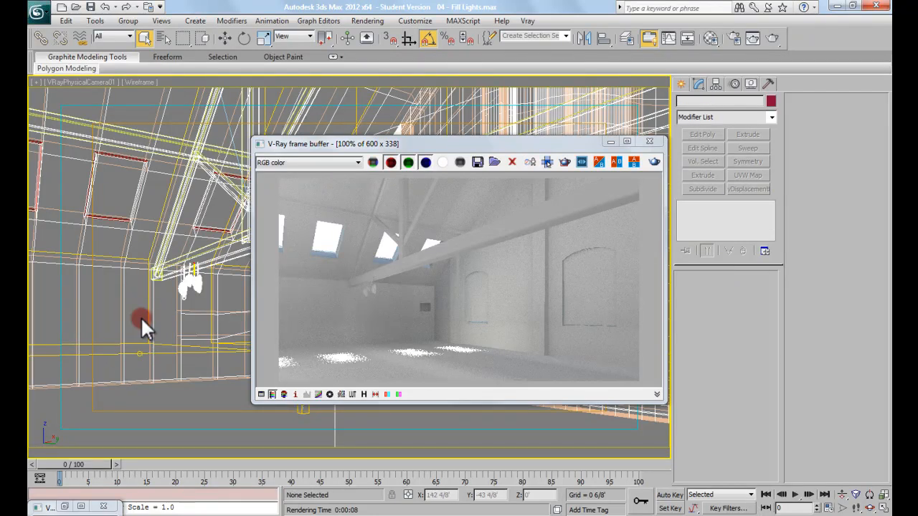
click(141, 351)
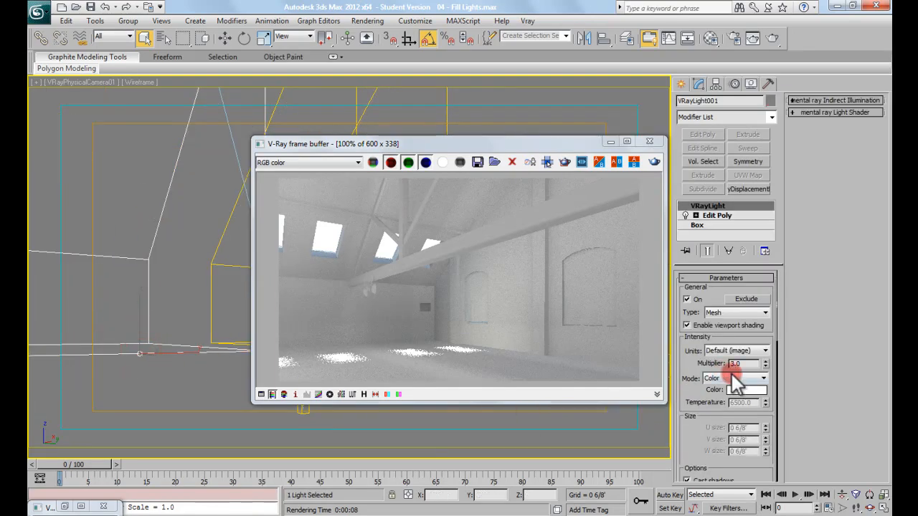
drag(708, 428, 699, 327)
scroll(701, 330, down, 5)
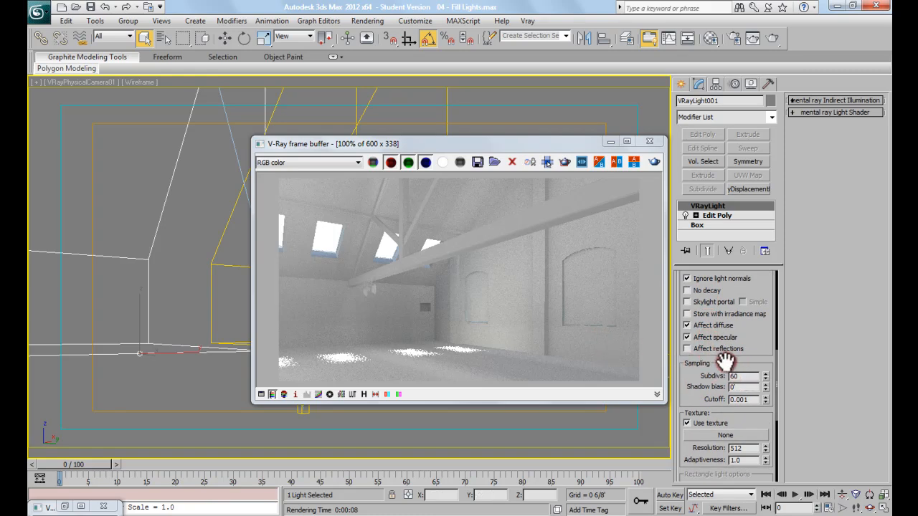
drag(753, 376, 667, 380)
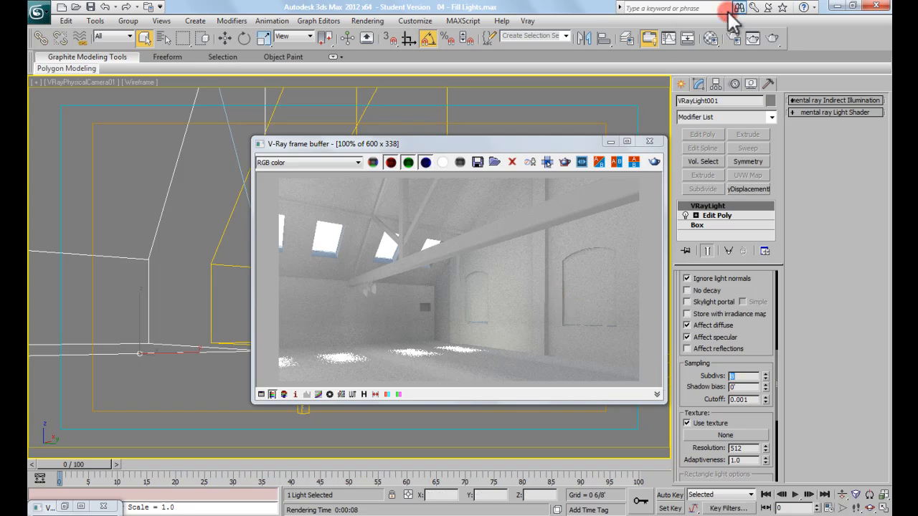
click(772, 38)
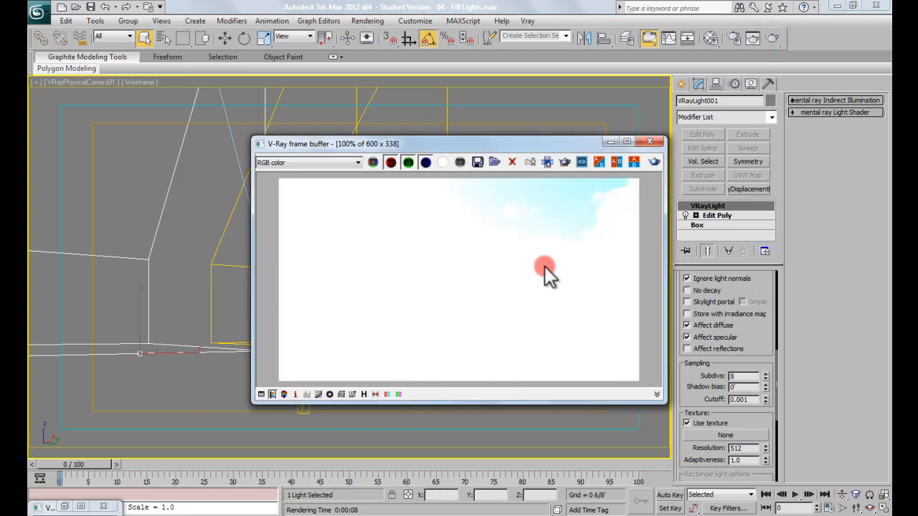
Deselect the fill light, reposition the V-Ray frame buffer and render the camera view again
click(173, 274)
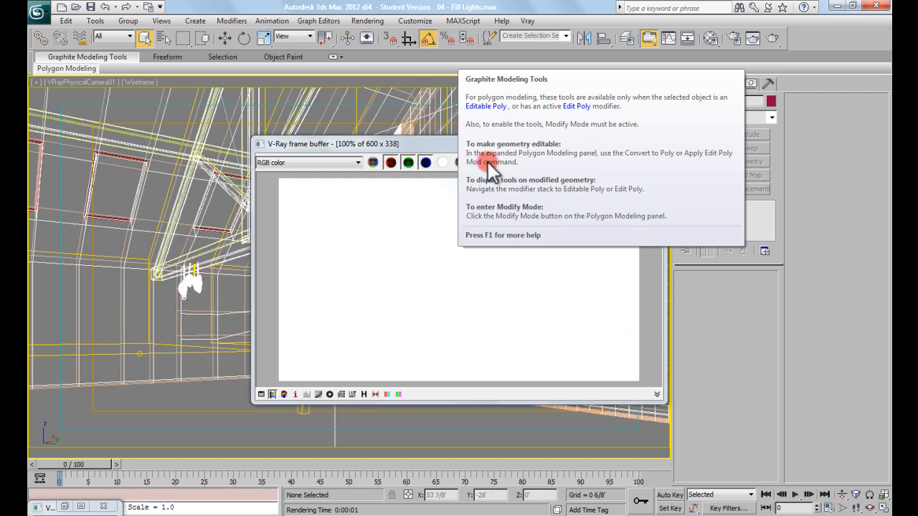
click(418, 144)
drag(418, 144, 389, 144)
click(769, 38)
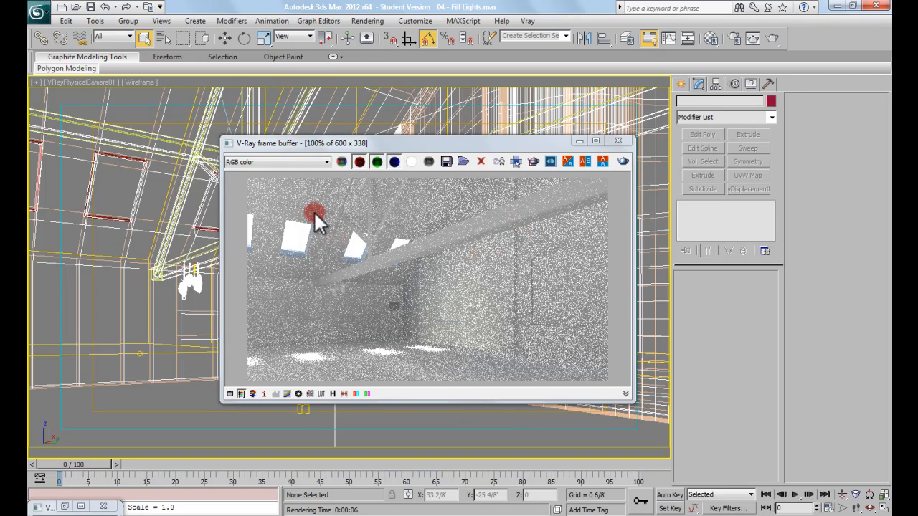
Set the sampling subdivs of VRayLight001 to 60 and render the camera view
click(139, 351)
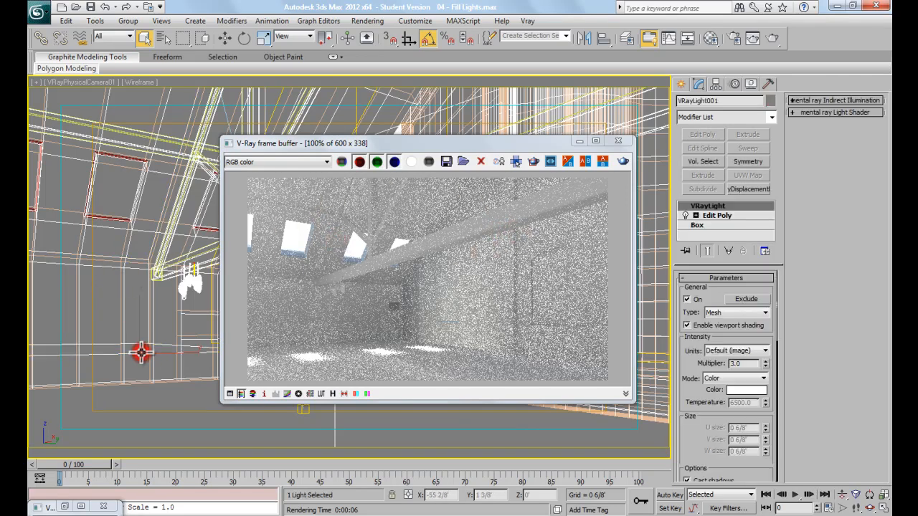
scroll(691, 375, down, 5)
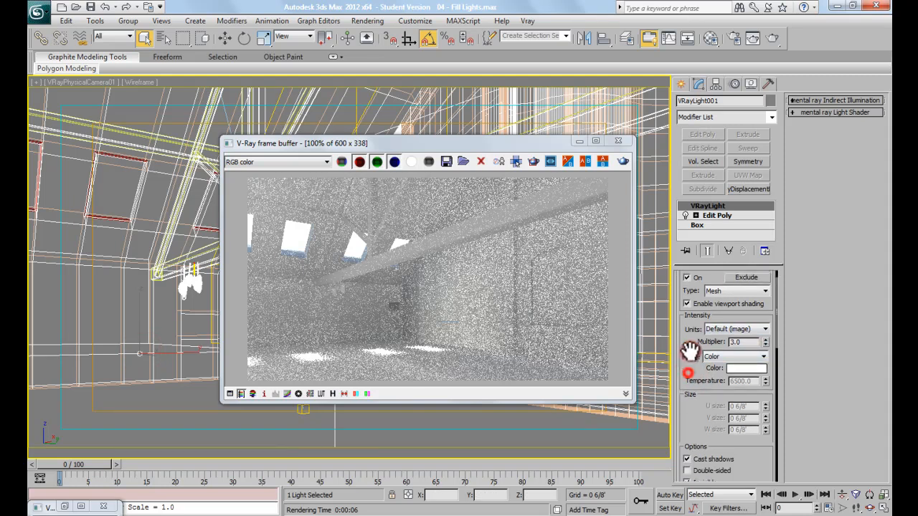
drag(696, 349, 696, 277)
double_click(743, 400)
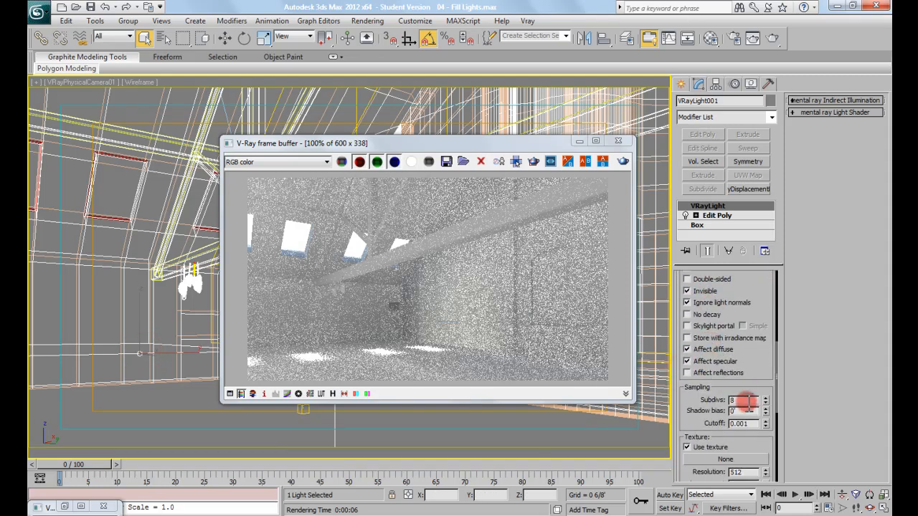
text(60)
key(Return)
click(772, 38)
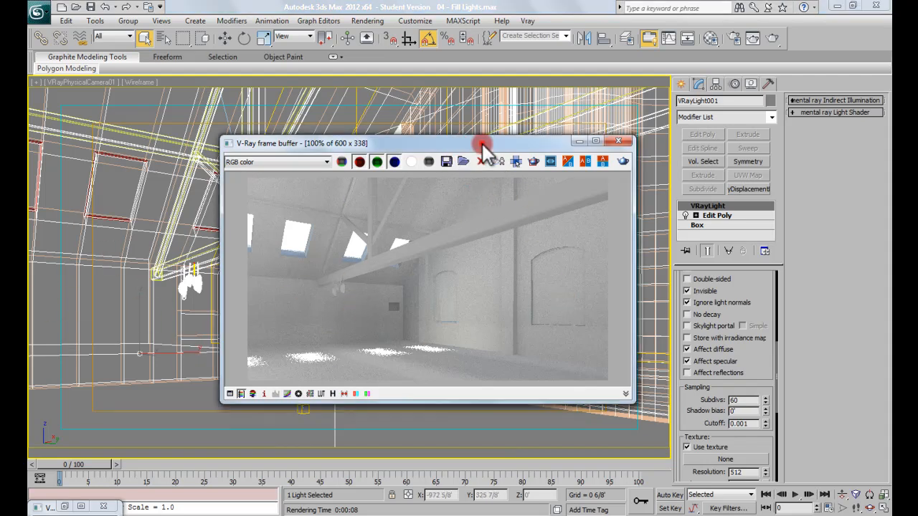
Examine the noise in the rendered image against the fill light's subdivs, also at full-screen size, and close the frame buffer
drag(482, 143, 467, 120)
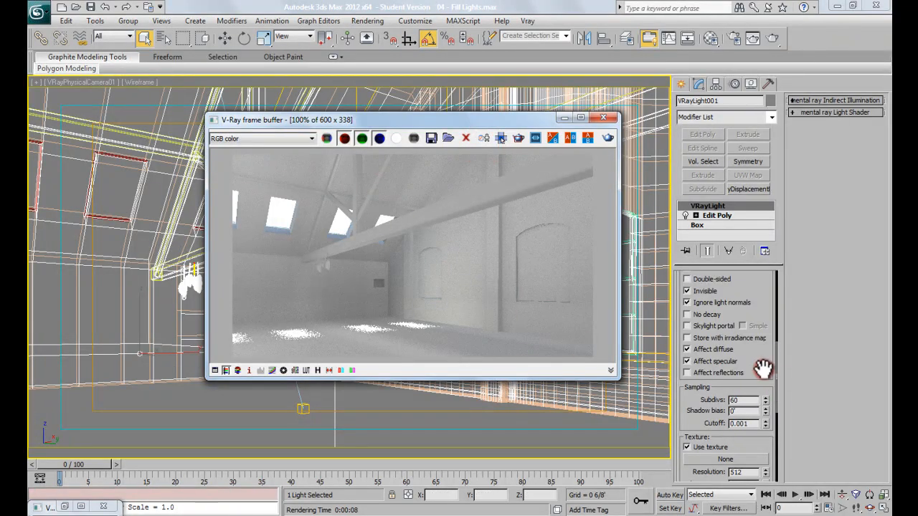
drag(762, 369, 758, 345)
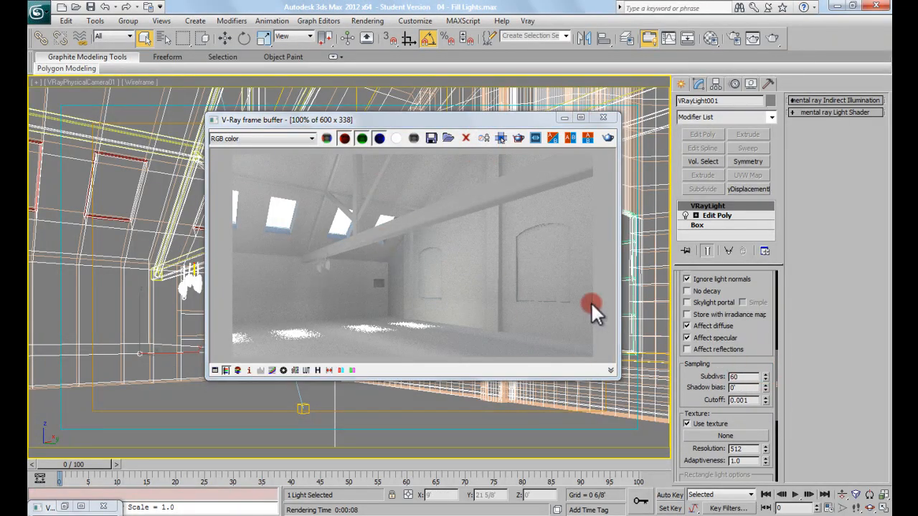
double_click(741, 376)
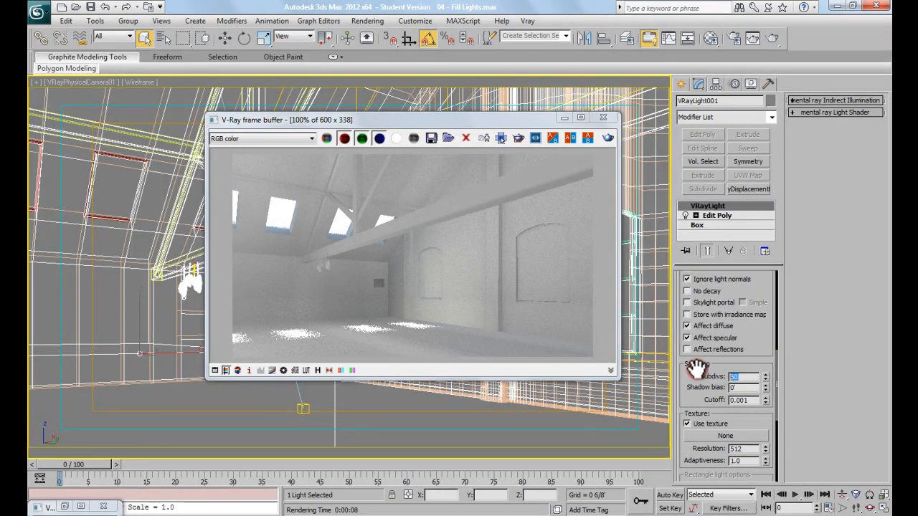
drag(511, 122, 509, 119)
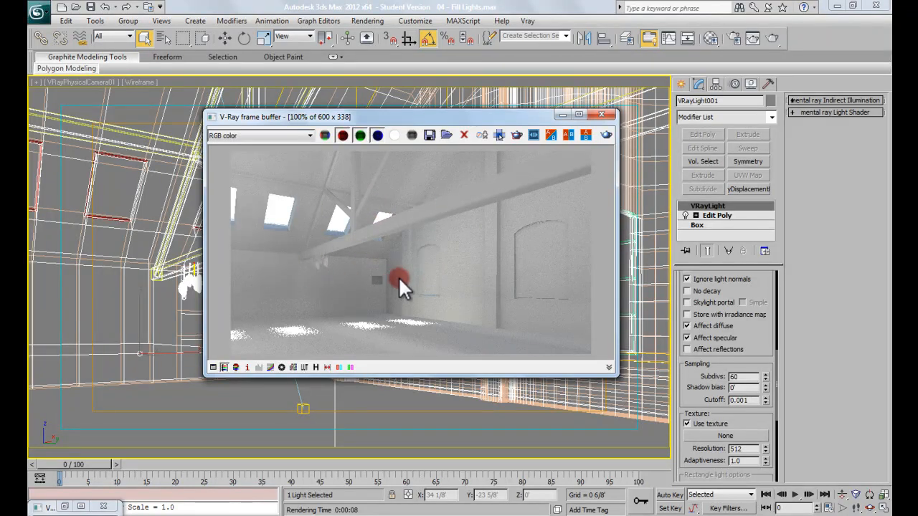
click(580, 115)
click(853, 6)
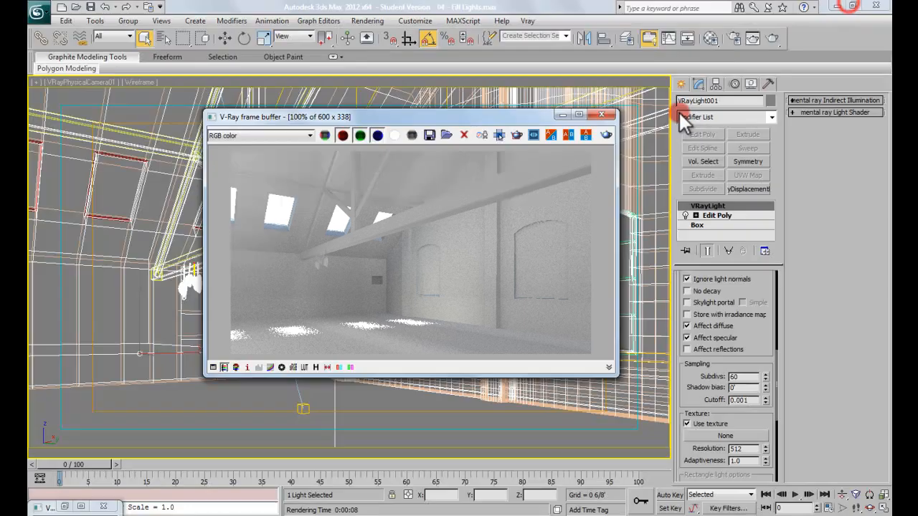
click(611, 116)
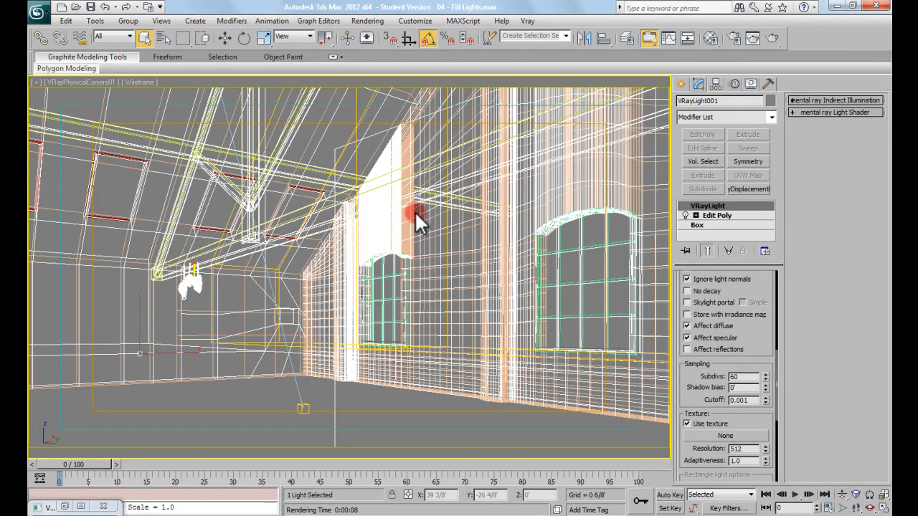
Switch to the Top view and select the VRaySun01 light beside the building
key(t)
key(z)
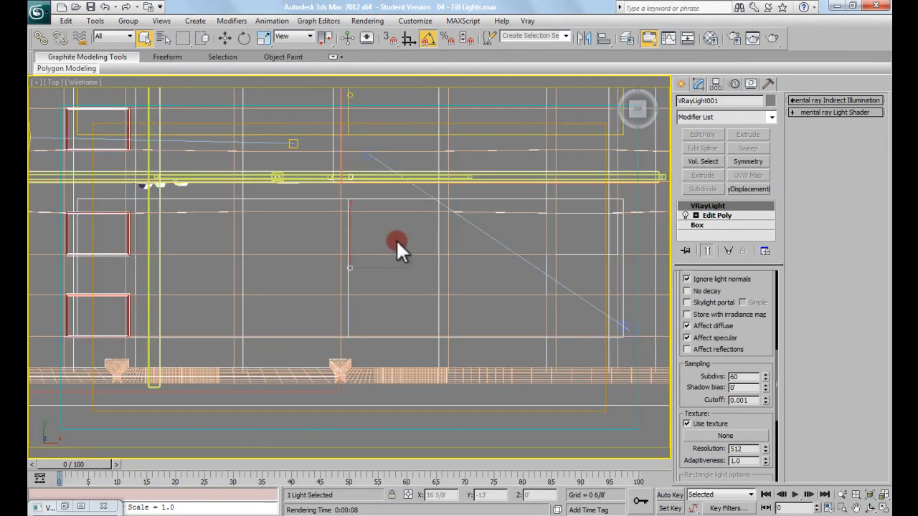
scroll(395, 240, down, 3)
click(429, 409)
scroll(450, 318, up, 5)
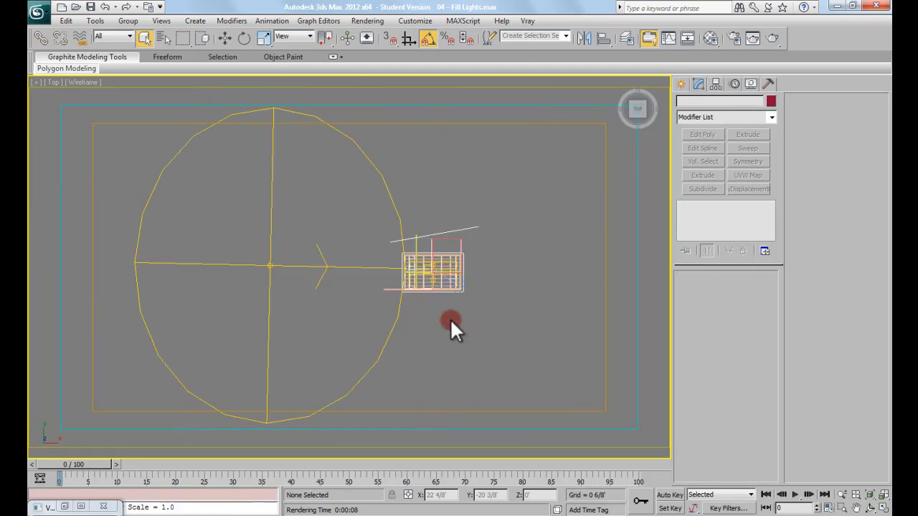
scroll(452, 248, up, 1)
middle_drag(452, 249, 390, 229)
scroll(395, 219, down, 2)
click(343, 169)
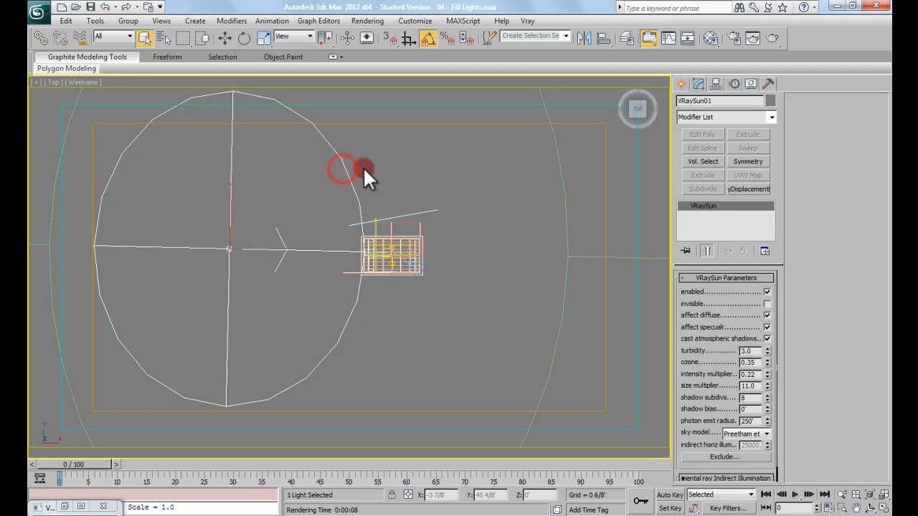
middle_drag(363, 172, 362, 180)
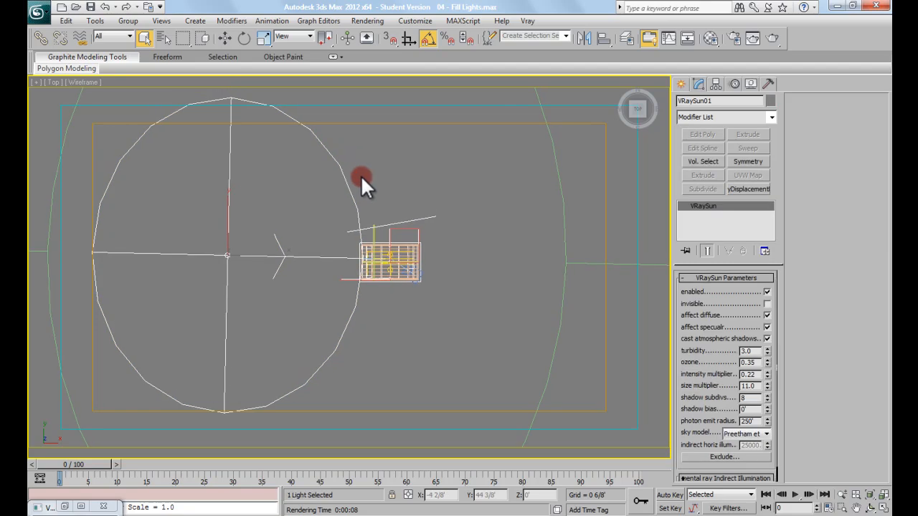
click(495, 224)
click(318, 137)
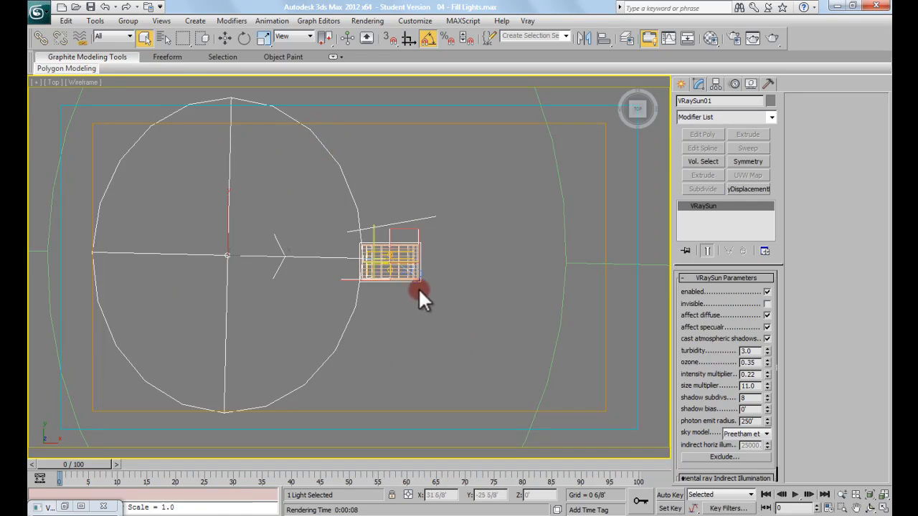
middle_drag(416, 281, 404, 282)
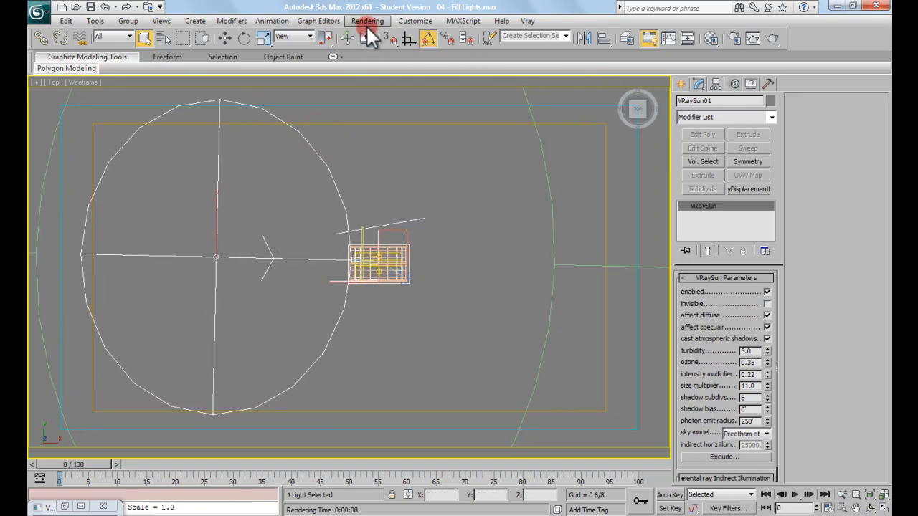
Show the last V-Ray frame buffer from Render Setup, move it clear of the settings and close Render Setup
click(737, 40)
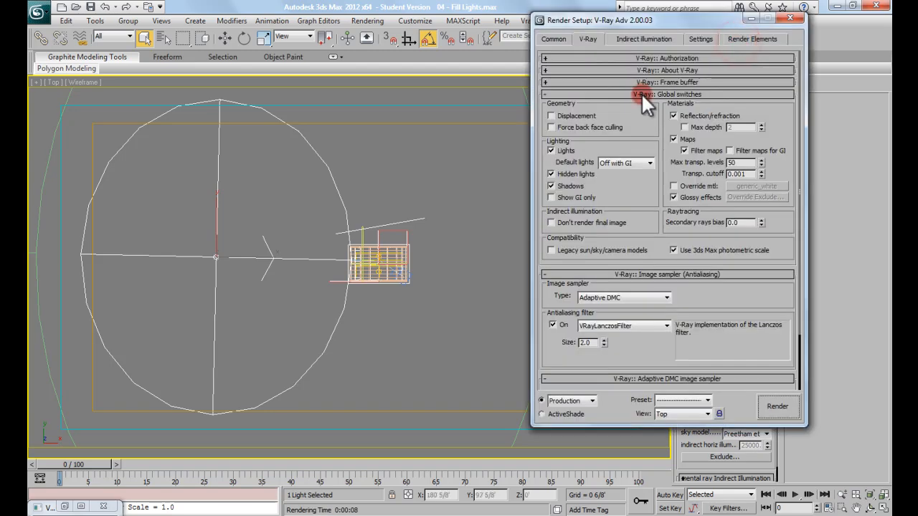
click(601, 81)
click(739, 99)
click(505, 161)
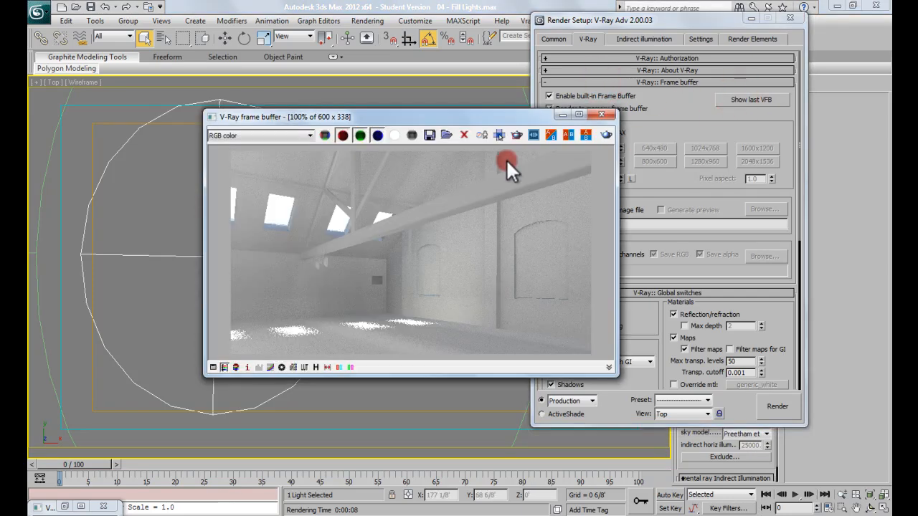
drag(477, 122, 443, 96)
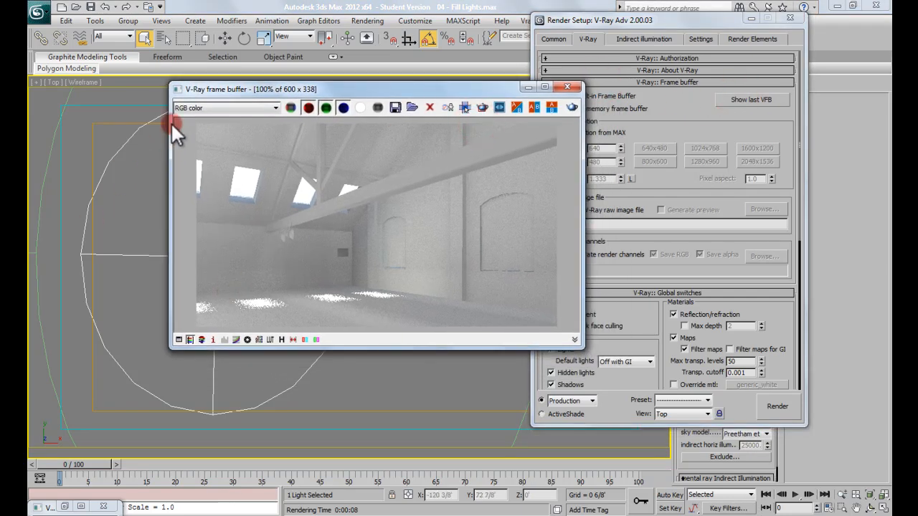
click(789, 18)
Set the size multiplier of the VRaySun01 light to 0.2
click(766, 316)
drag(748, 304, 748, 288)
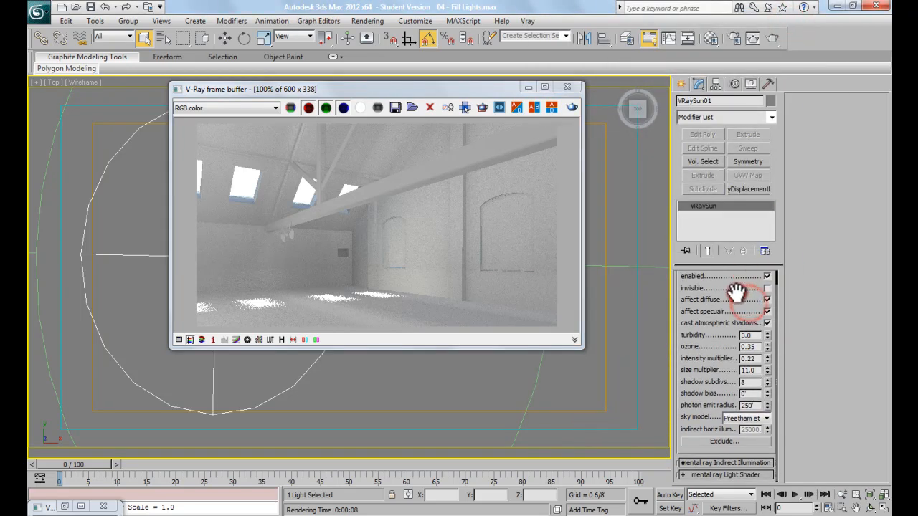
double_click(749, 370)
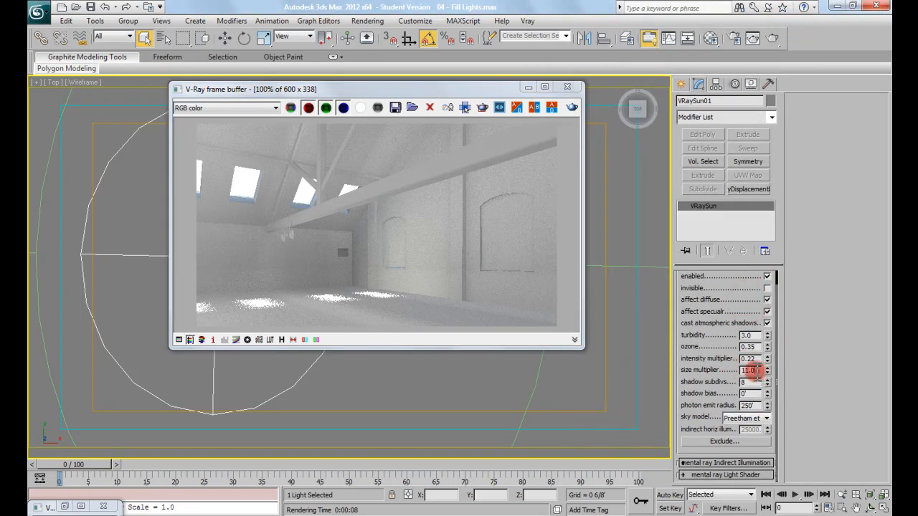
click(257, 177)
click(740, 337)
text(0.2)
key(Return)
Return to the VRayPhysicalCamera01 view and render it to check how sharp the sun patches on the floor are
mouse_move(375, 89)
mouse_down()
mouse_move(510, 96)
mouse_move(324, 86)
mouse_up()
click(648, 39)
click(752, 38)
click(484, 158)
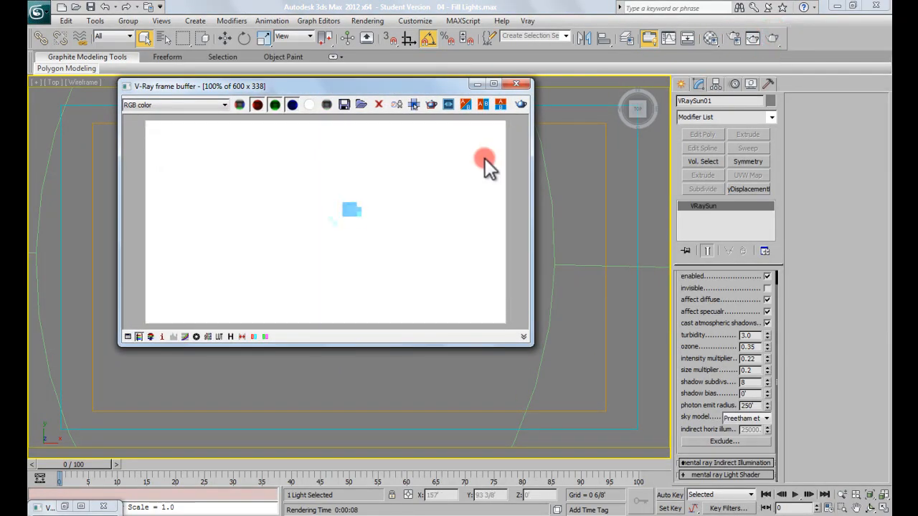
key(c)
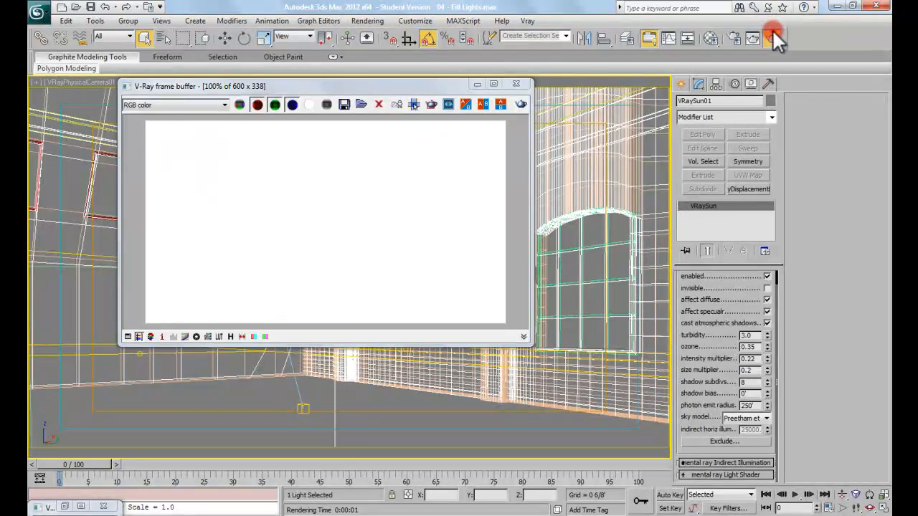
click(772, 37)
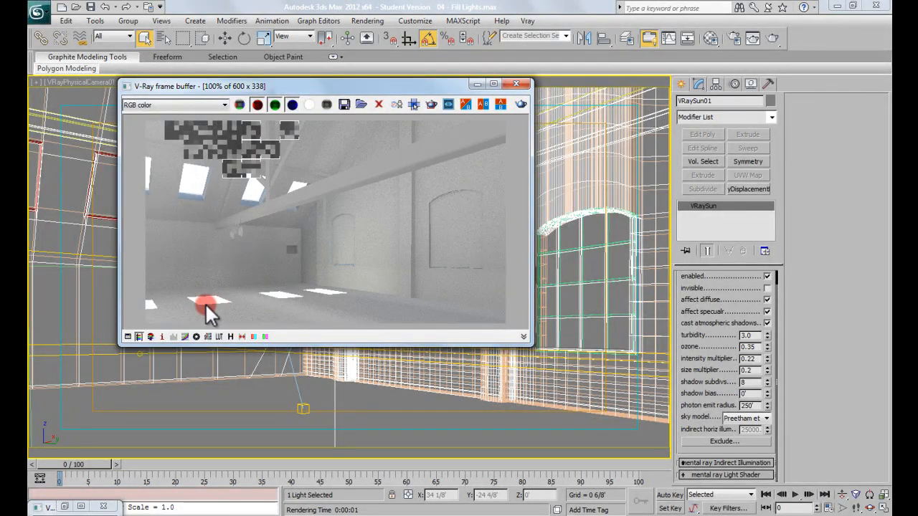
Set VRaySun01's size multiplier back to 11, re-render the camera view and close the frame buffer
click(748, 369)
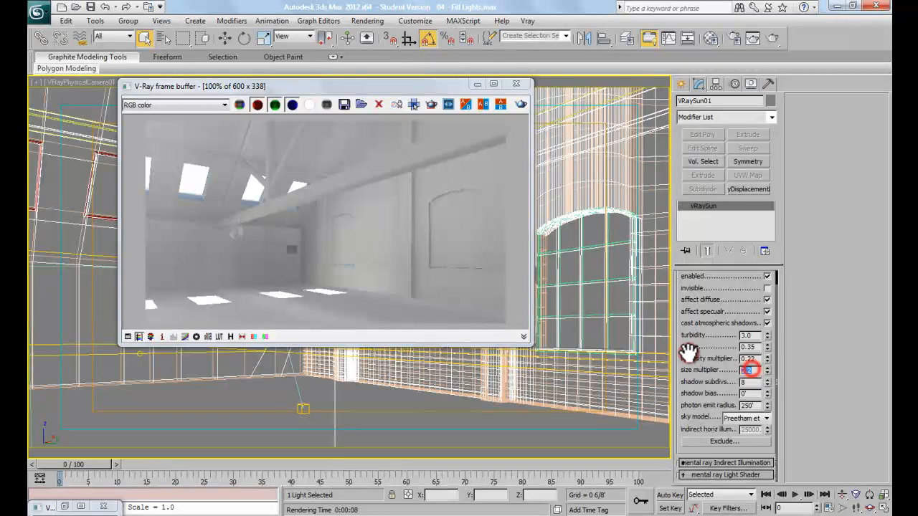
text(11)
key(Return)
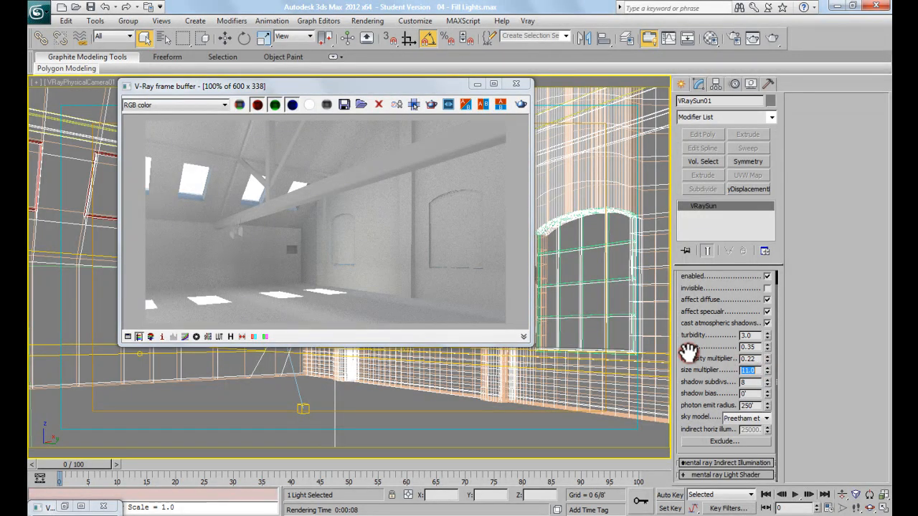
click(770, 33)
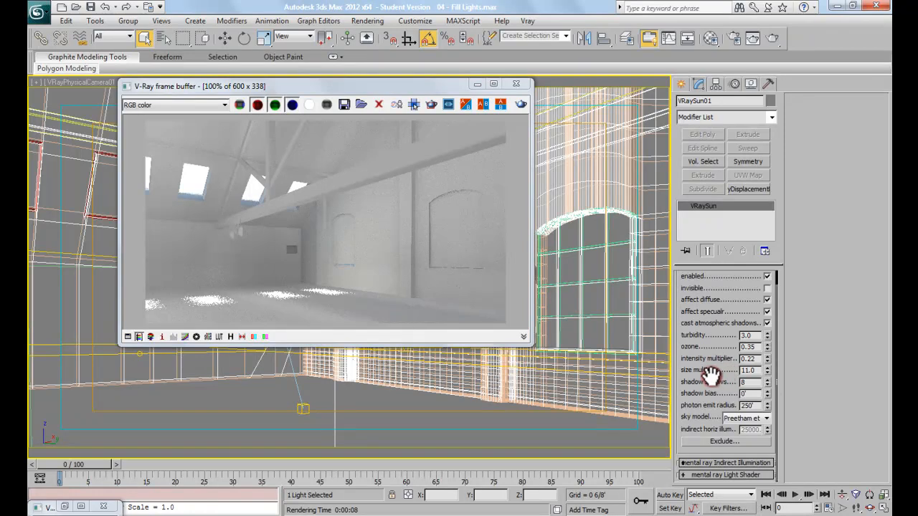
click(514, 172)
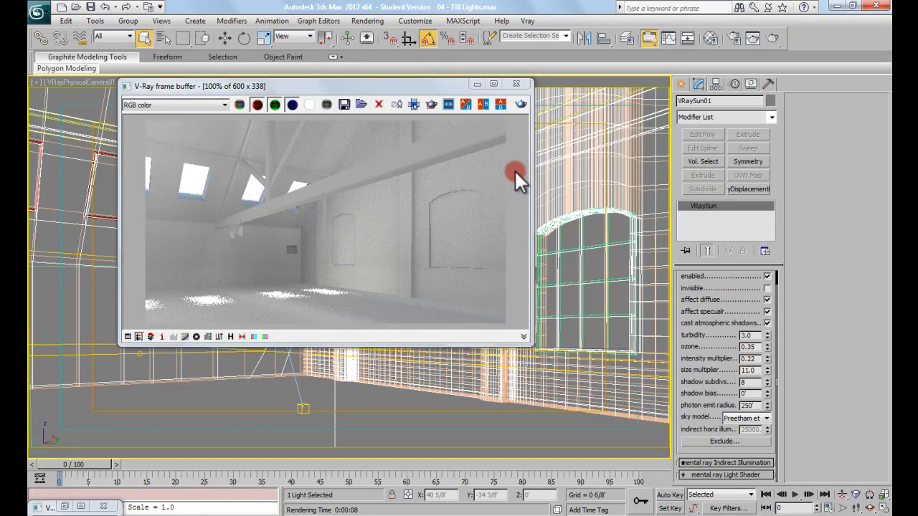
click(516, 83)
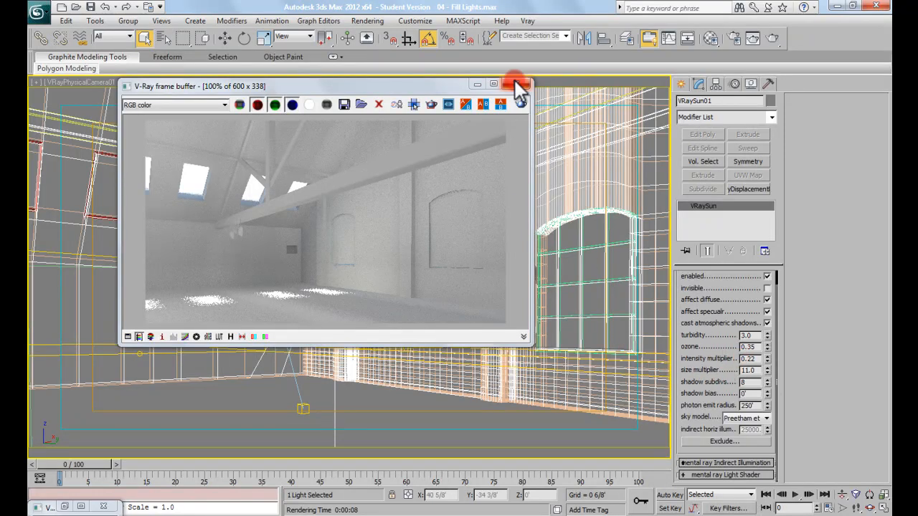
Switch to the Top view, deselect the sun and frame the whole building
click(433, 253)
key(t)
key(z)
scroll(378, 244, down, 2)
click(414, 274)
scroll(402, 267, up, 7)
scroll(331, 228, up, 2)
middle_drag(332, 234, 338, 244)
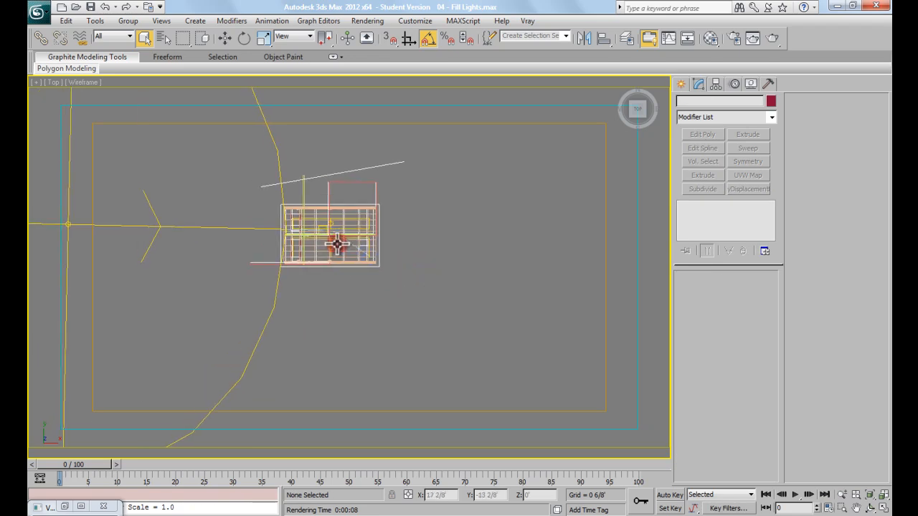
Open the XRef Scenes manager and place it clear of the building in the Top view
click(36, 12)
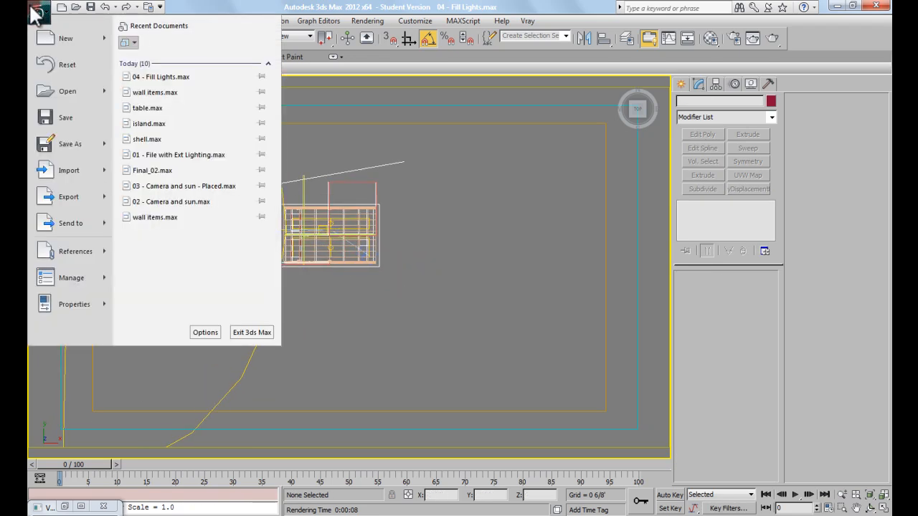
mouse_move(80, 249)
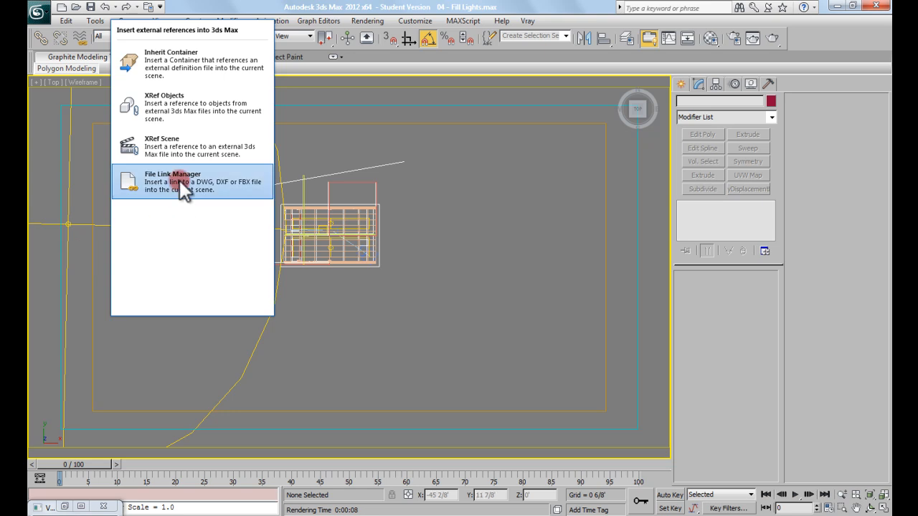
click(168, 143)
drag(471, 63, 676, 48)
scroll(343, 246, up, 5)
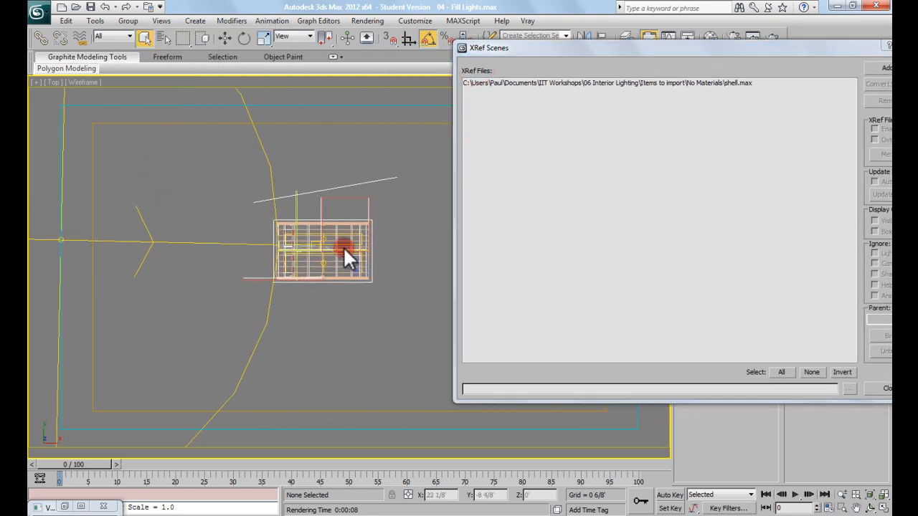
Select the scene's own lights and camera around the referenced building and clear them from the Top view
mouse_move(312, 266)
middle_down()
mouse_move(344, 246)
mouse_move(344, 256)
mouse_move(287, 263)
mouse_move(322, 219)
mouse_move(312, 244)
mouse_move(319, 280)
middle_up()
scroll(311, 217, down, 2)
drag(396, 313, 237, 146)
drag(199, 162, 303, 256)
middle_drag(334, 268, 324, 276)
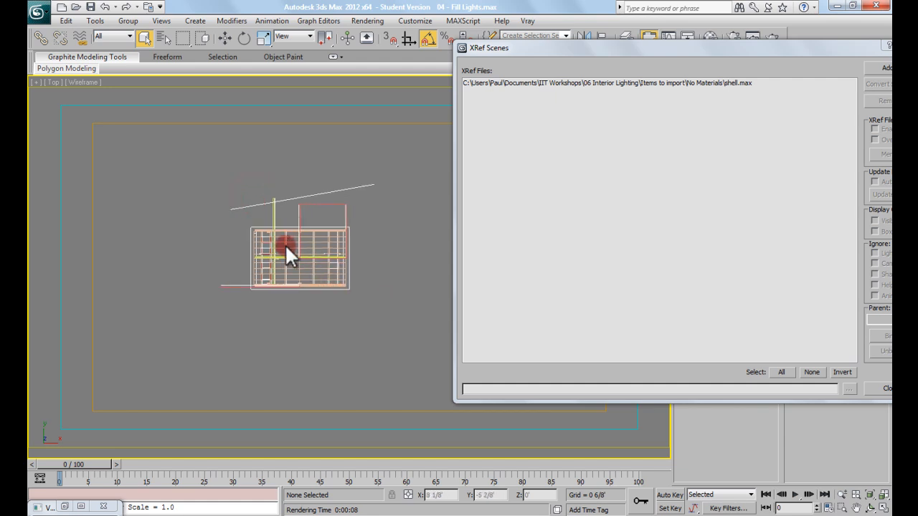
drag(753, 52, 665, 51)
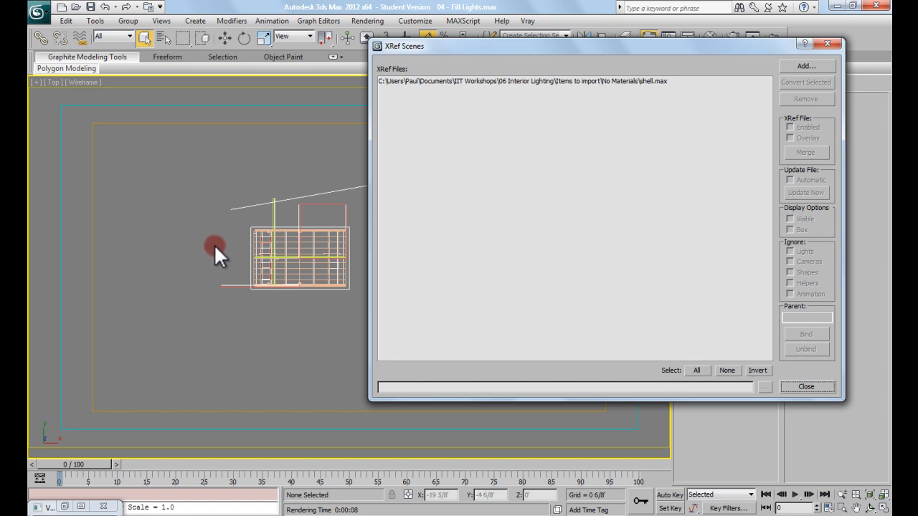
drag(430, 46, 447, 36)
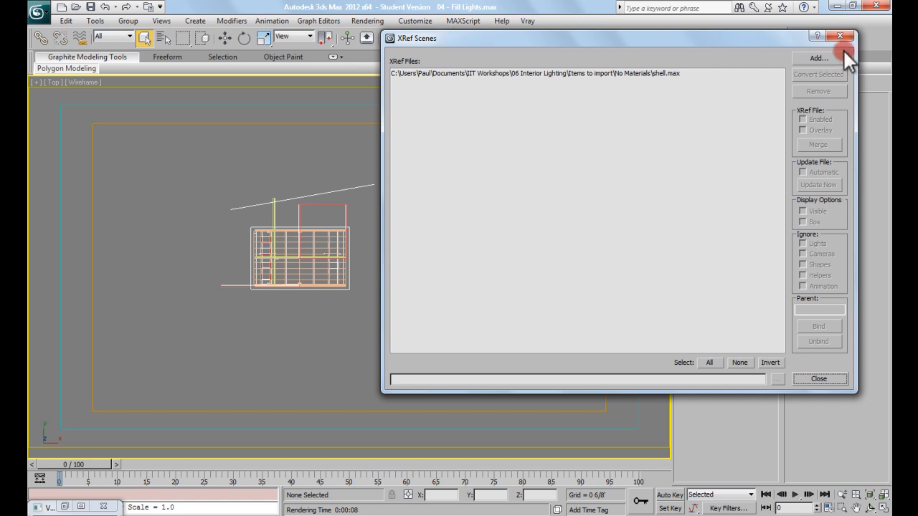
middle_drag(299, 238, 252, 239)
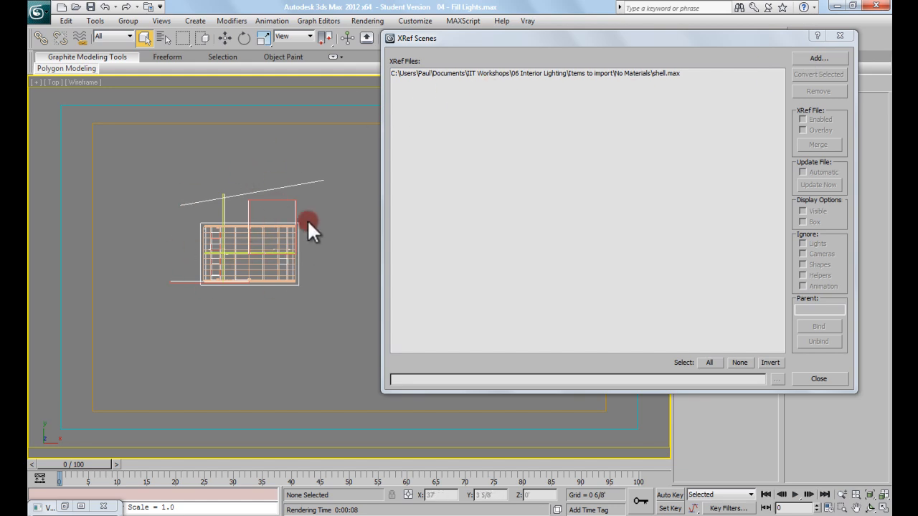
middle_drag(279, 269, 248, 258)
click(697, 201)
middle_drag(288, 223, 294, 206)
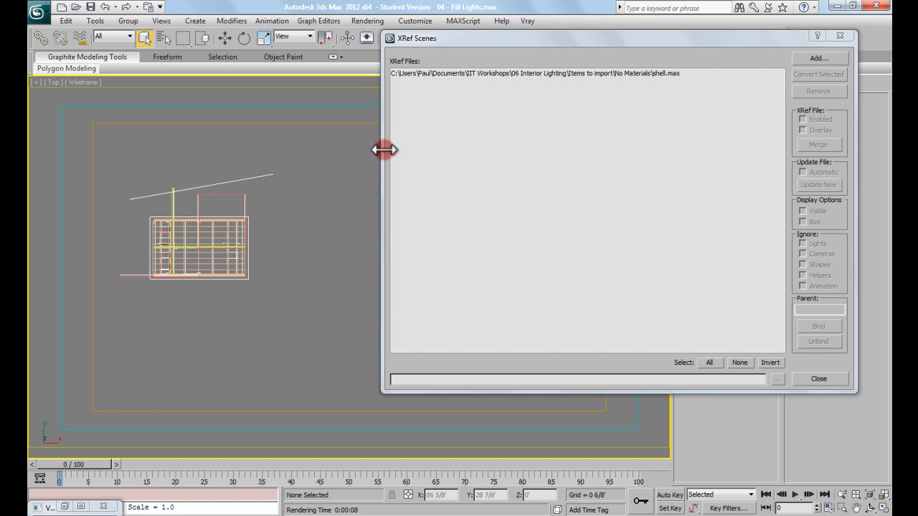
Create a small Dummy helper just above the building's upper-left corner in the Top view
drag(598, 36, 400, 72)
click(684, 84)
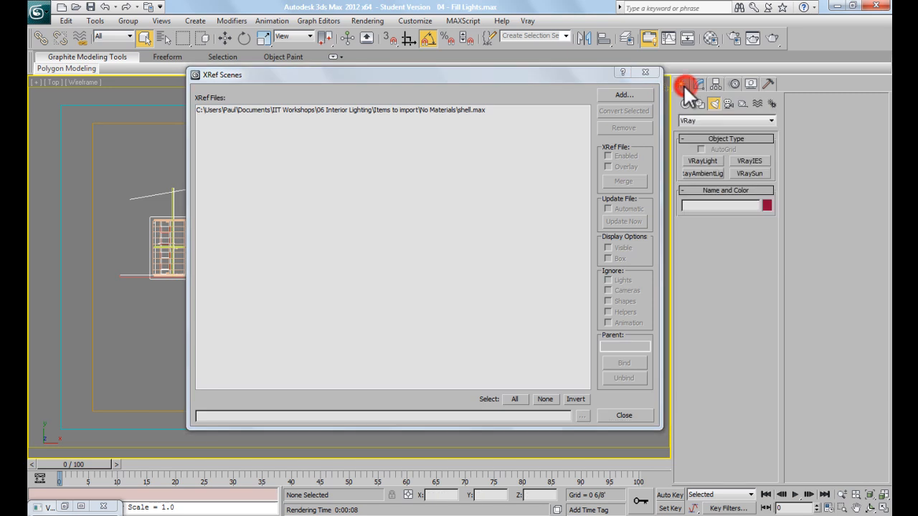
click(743, 104)
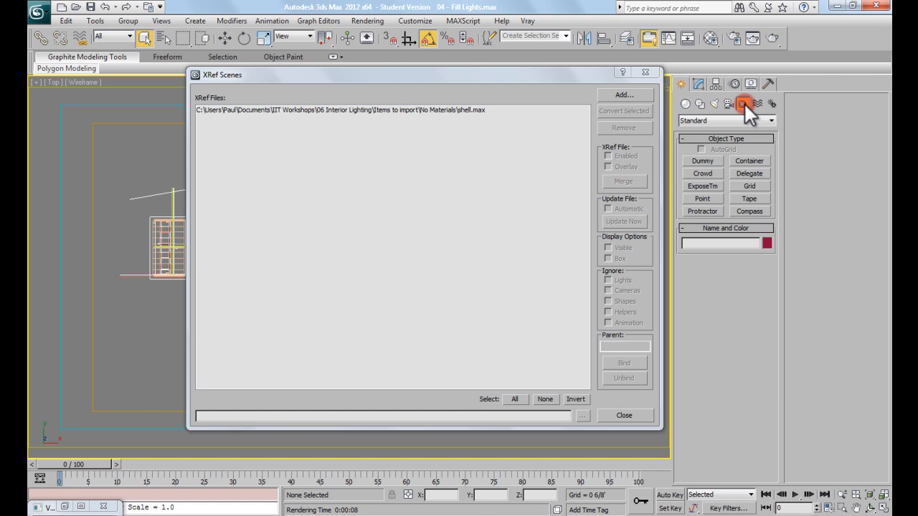
click(703, 160)
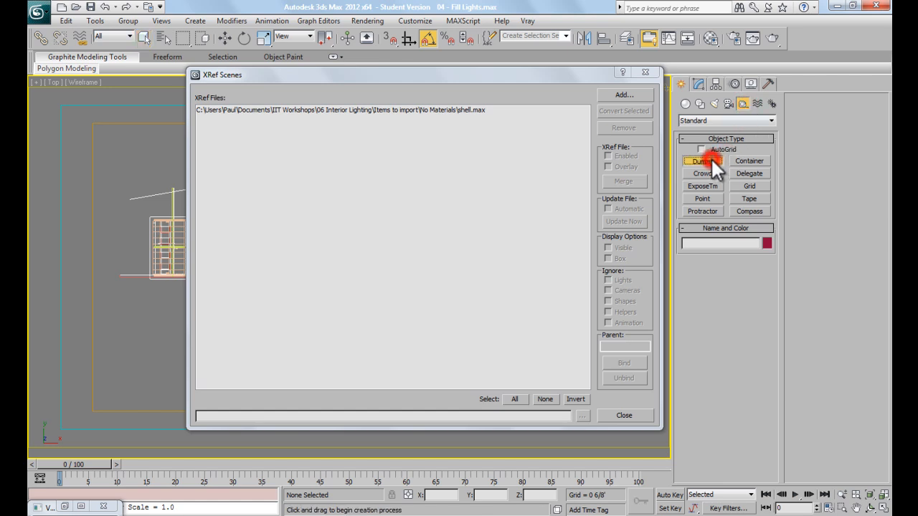
drag(154, 185, 155, 185)
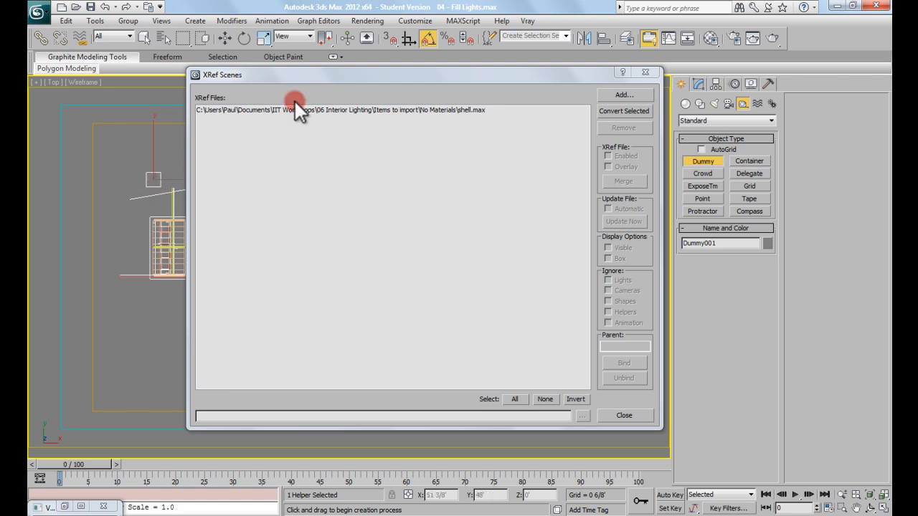
Bind the referenced No Materials shell.max scene to the new dummy as its parent
drag(342, 78, 493, 75)
scroll(174, 189, up, 5)
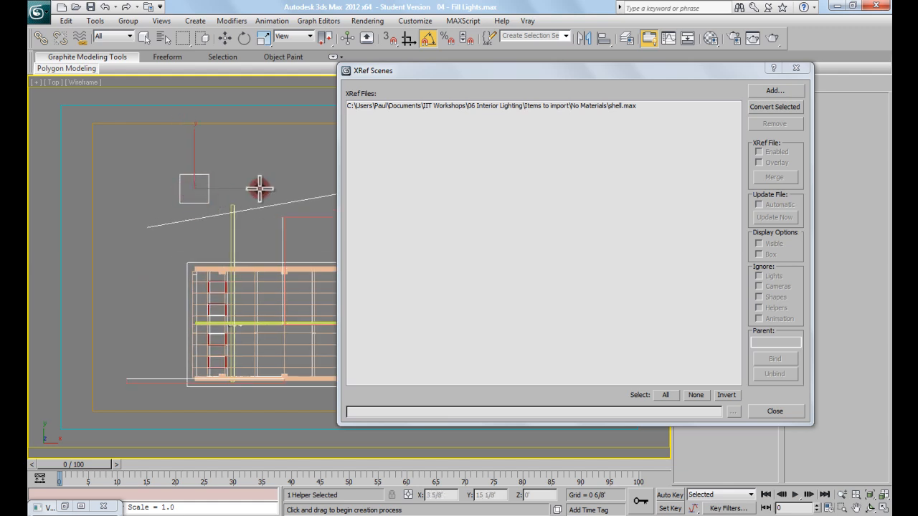
click(405, 105)
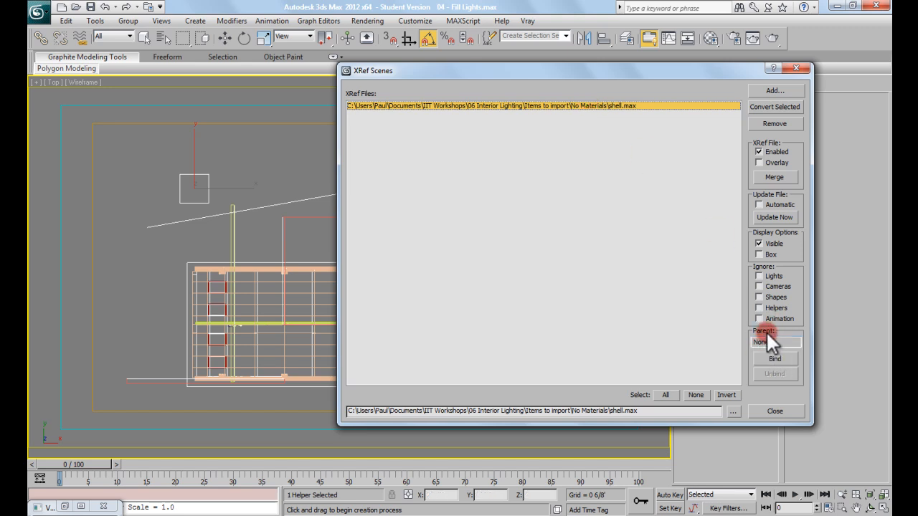
click(773, 358)
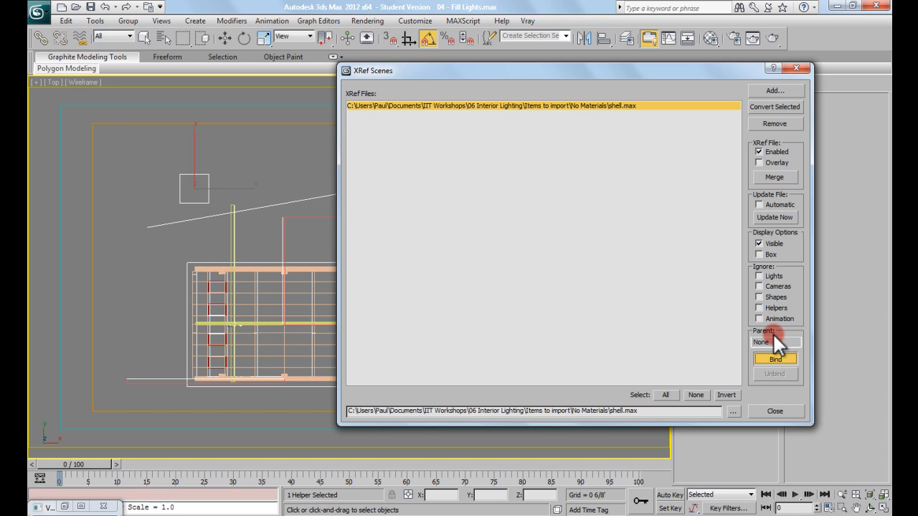
click(208, 181)
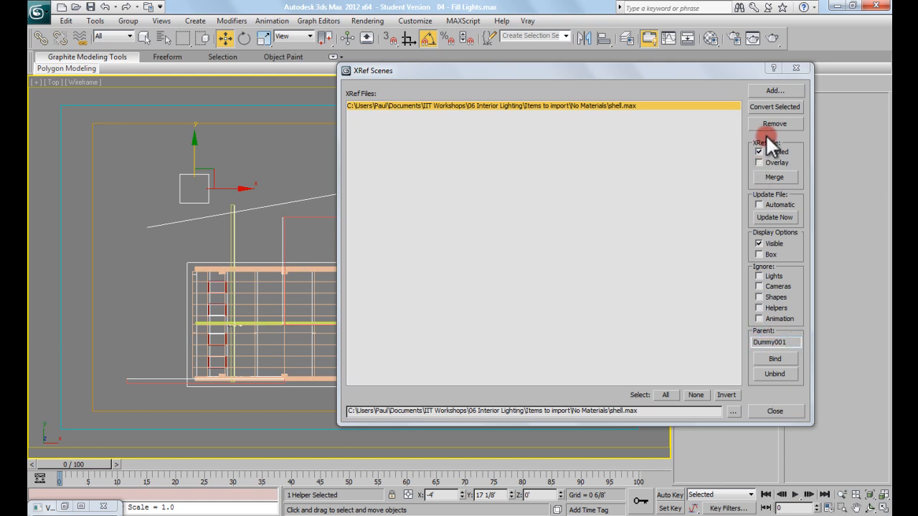
Move the dummy with its bound shell to the right along X, to about X 82 2/8'
drag(429, 70, 787, 91)
middle_drag(301, 139, 296, 151)
scroll(222, 163, down, 2)
middle_drag(222, 162, 198, 203)
scroll(177, 182, down, 2)
drag(131, 183, 421, 287)
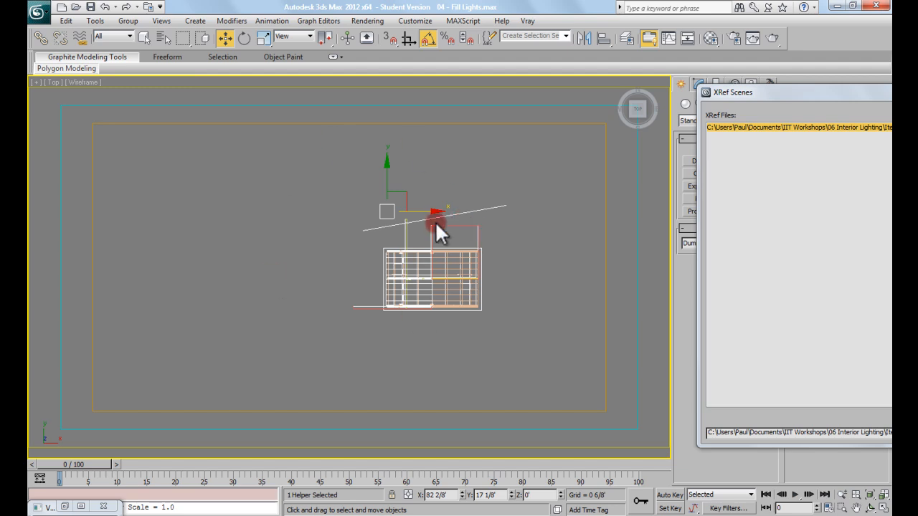
Add shell.max from the Items to import folder as a second XRef scene
drag(764, 95, 445, 73)
click(819, 91)
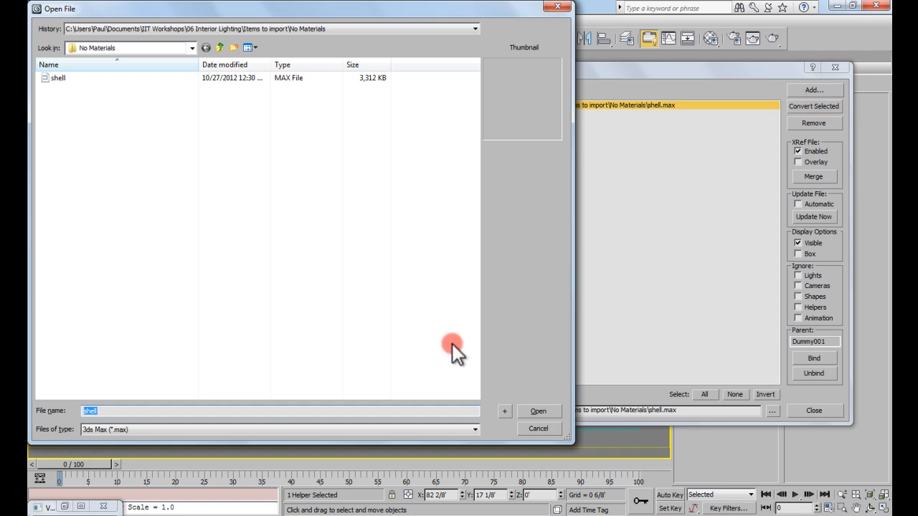
click(217, 49)
click(60, 112)
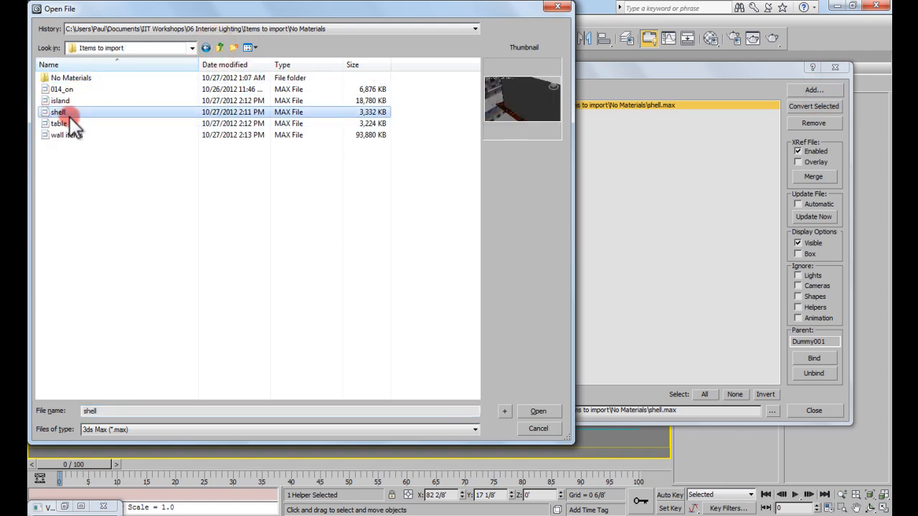
click(543, 411)
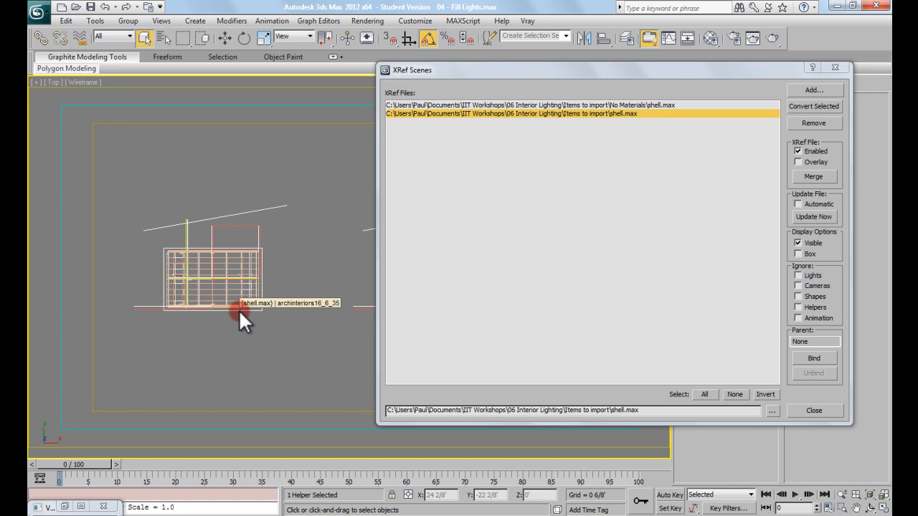
Try rotating and scaling the dummy with its bound shell, undoing both changes
drag(601, 71, 838, 72)
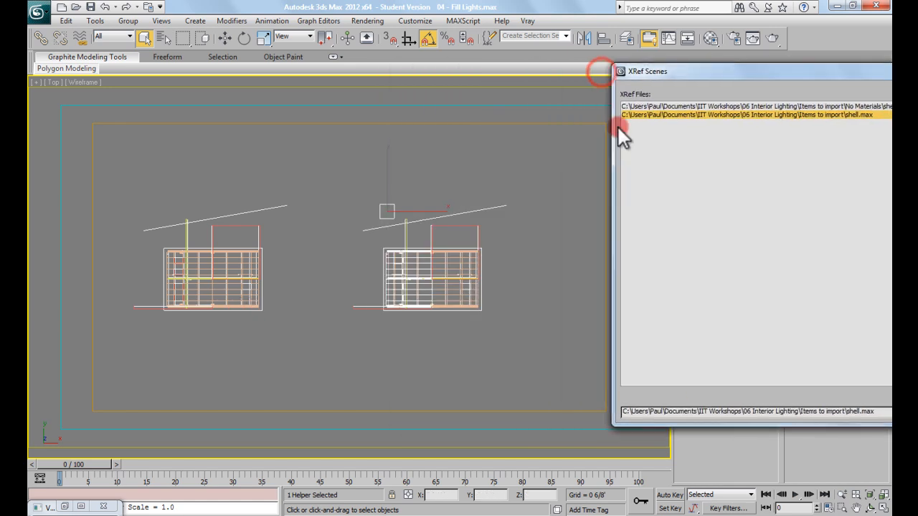
middle_drag(362, 253, 370, 254)
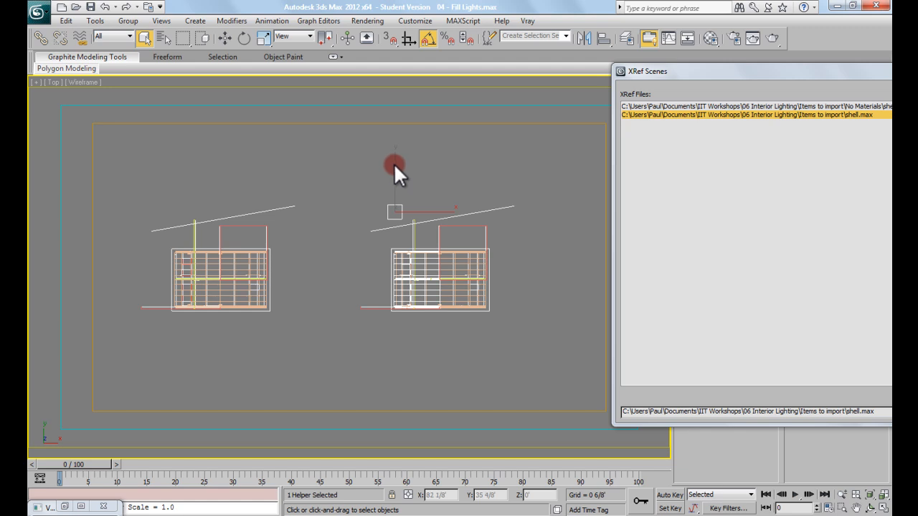
middle_drag(374, 173, 381, 178)
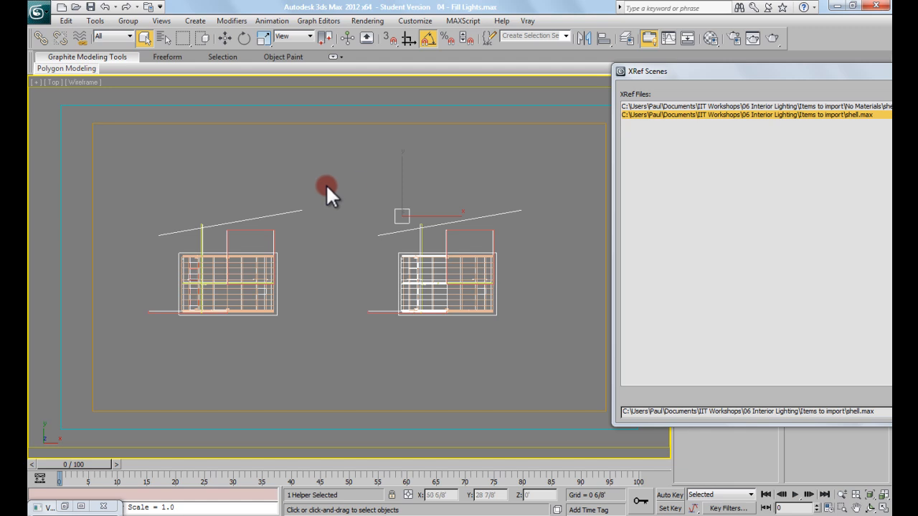
mouse_move(426, 210)
middle_down()
mouse_move(428, 220)
mouse_move(418, 208)
middle_up()
key(e)
mouse_move(419, 208)
mouse_down()
mouse_move(440, 214)
mouse_move(423, 203)
mouse_up()
key(ctrl+z)
key(r)
key(ctrl+z)
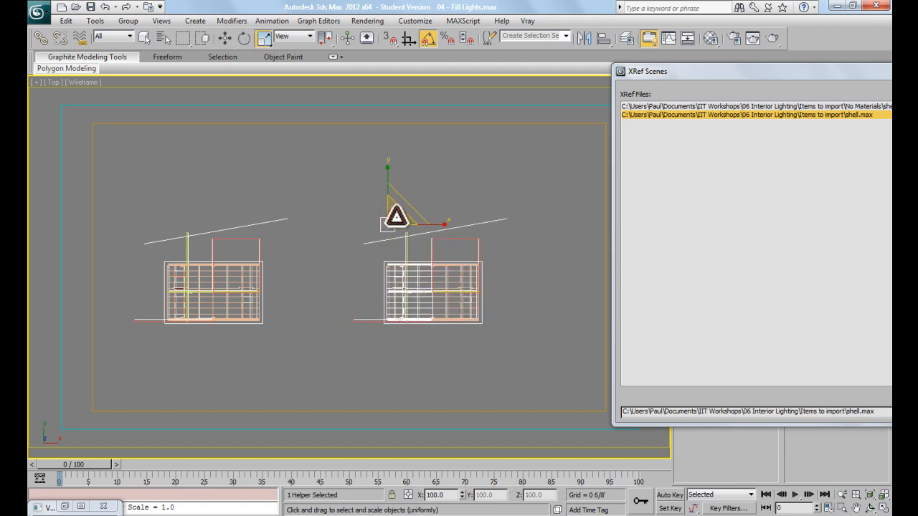
Try uniformly scaling the dummy with its bound shell once more, undoing the change
drag(409, 213, 435, 206)
key(ctrl+z)
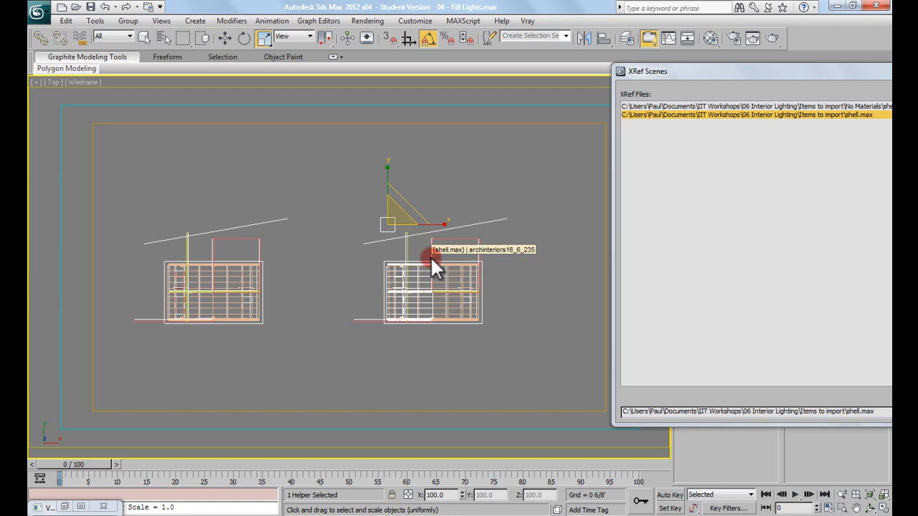
Disable the No Materials shell.max reference in the list of XRef scenes
drag(696, 72, 409, 84)
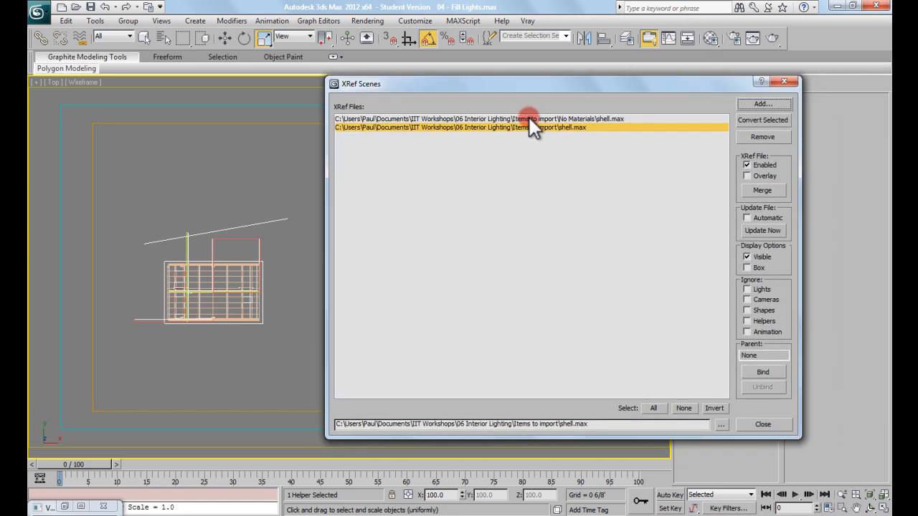
click(500, 119)
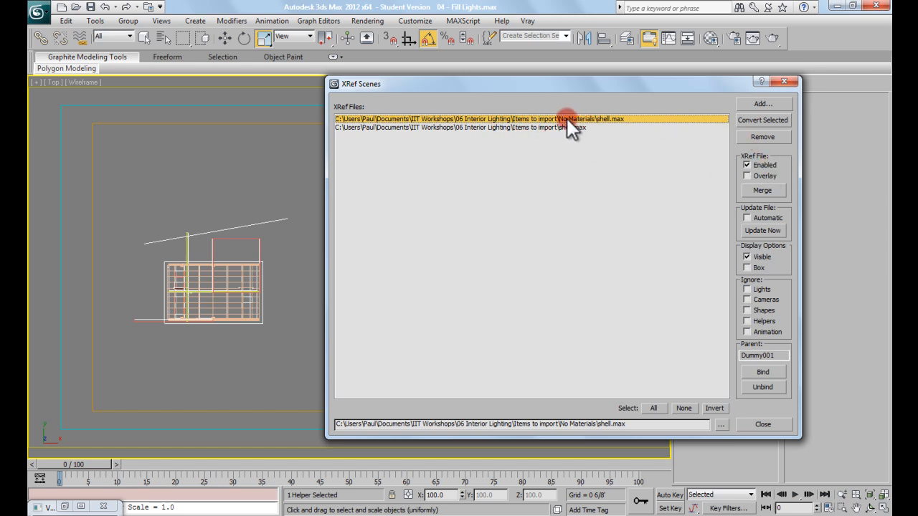
click(747, 162)
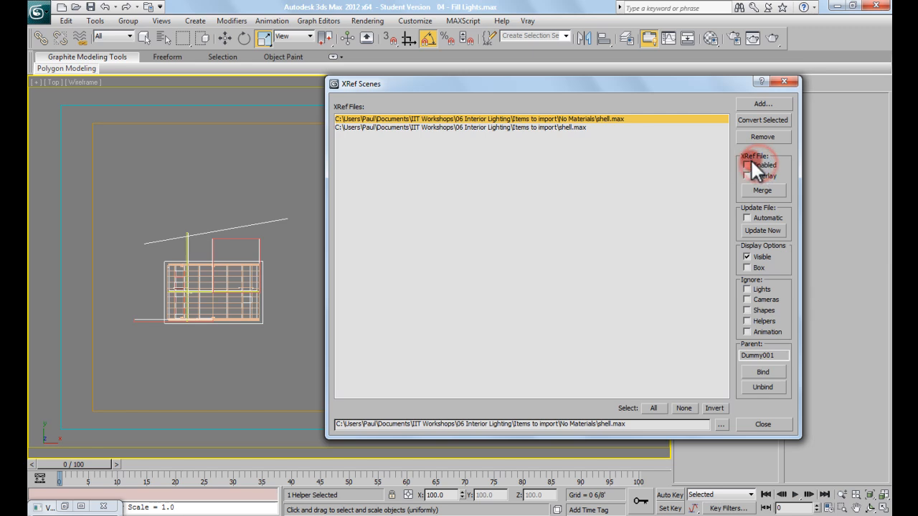
Deselect the dummy and hide the helpers in the Top view
drag(652, 83, 844, 65)
click(467, 211)
click(419, 210)
middle_drag(466, 209, 472, 210)
drag(435, 257, 366, 195)
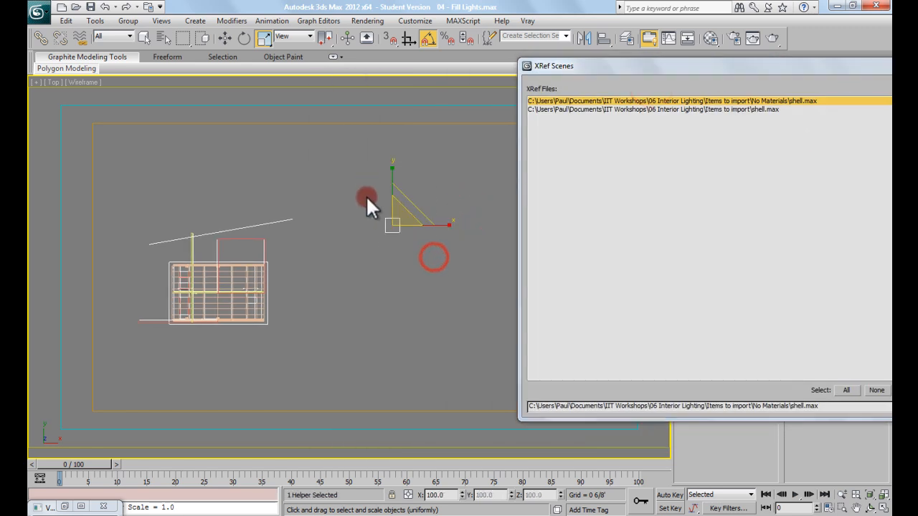
click(435, 322)
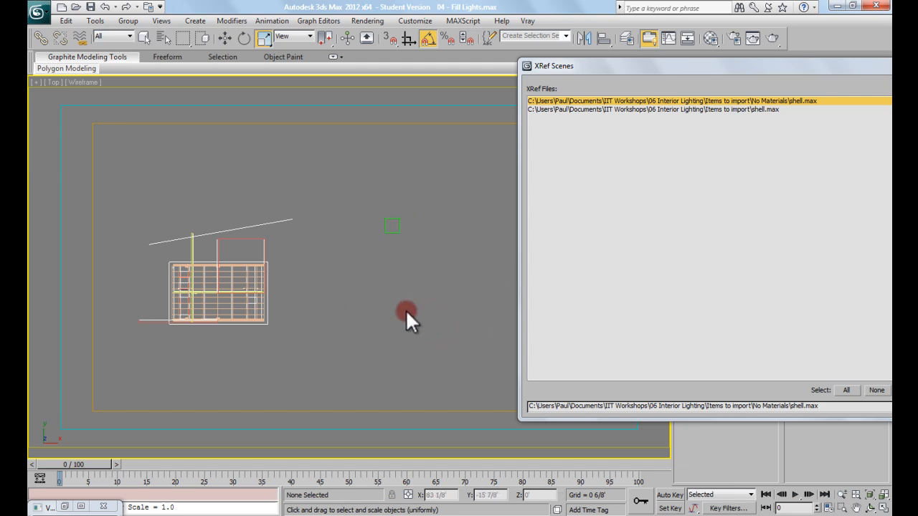
middle_drag(410, 265, 430, 256)
key(shift+h)
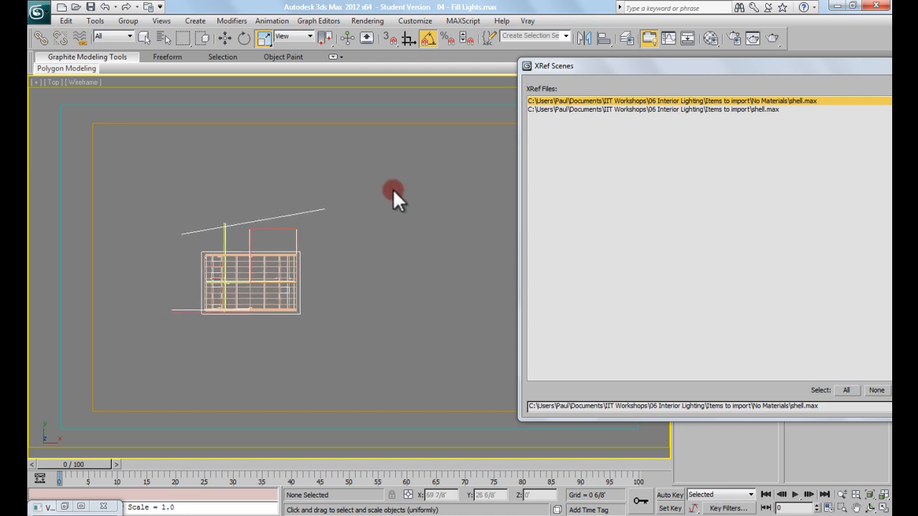
Add island.max from the Items to import folder as an XRef scene
drag(599, 65, 420, 61)
click(760, 84)
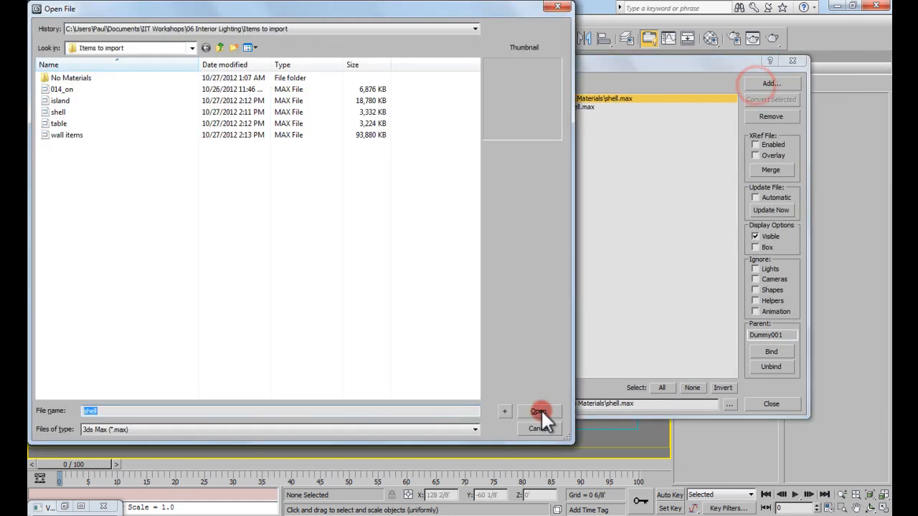
click(86, 100)
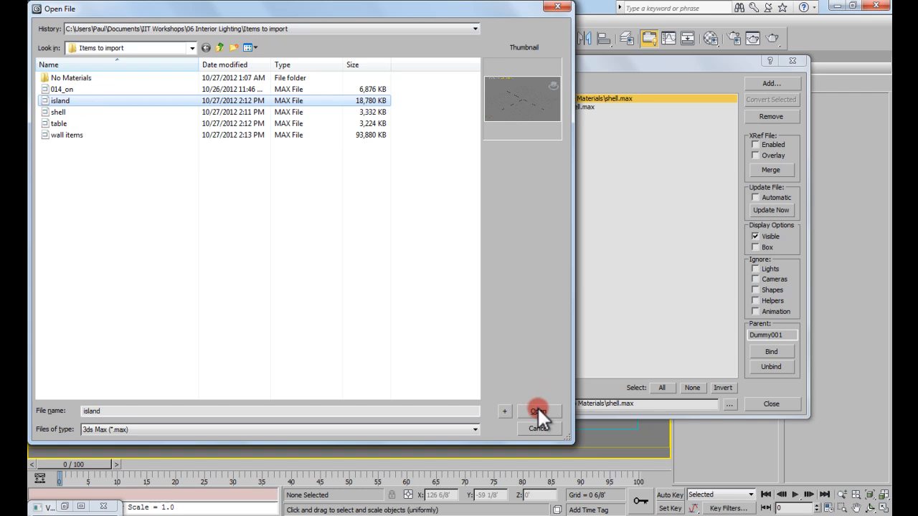
click(538, 411)
Examine the placement of the referenced kitchen island inside the shell in the Top view
click(213, 276)
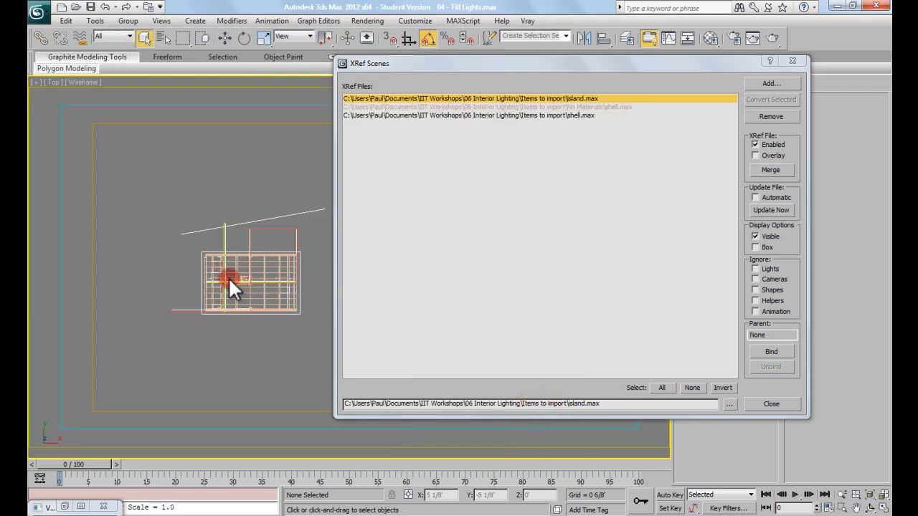
scroll(240, 281, up, 5)
middle_drag(252, 281, 229, 274)
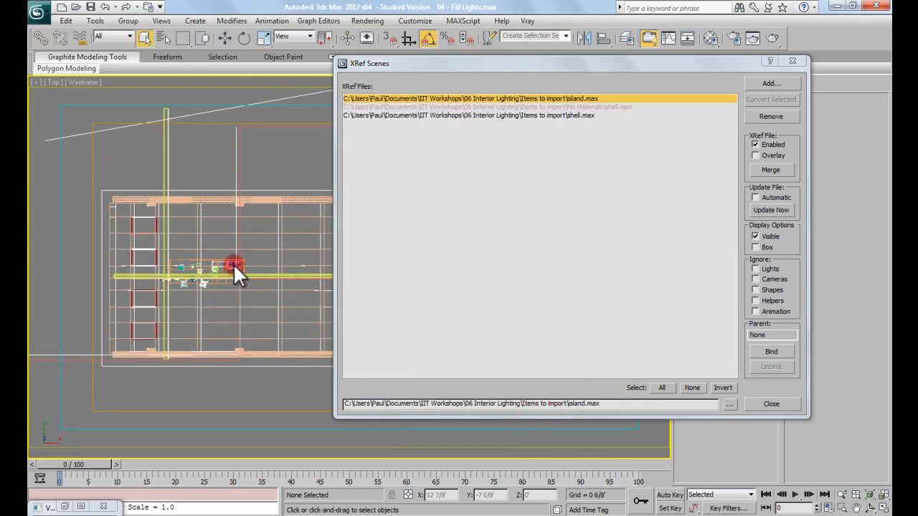
drag(494, 65, 557, 55)
click(244, 269)
scroll(233, 271, up, 4)
scroll(243, 250, down, 3)
scroll(205, 237, up, 3)
scroll(205, 237, down, 4)
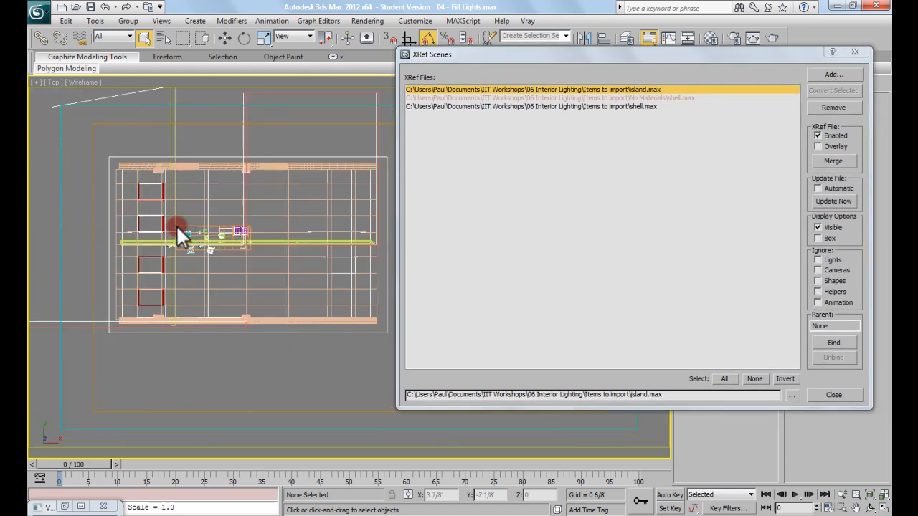
Add table.max from the Items to import folder as an XRef scene and check its placement in the shell
click(833, 74)
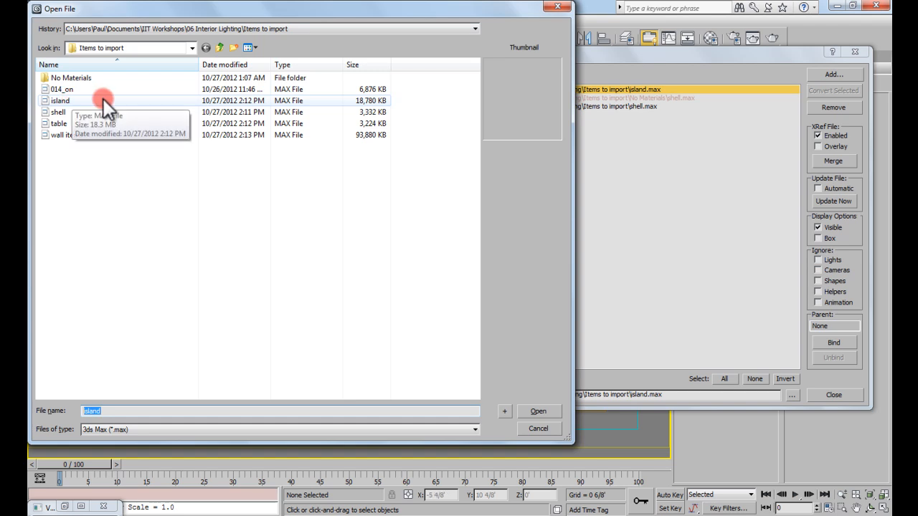
click(69, 123)
click(536, 406)
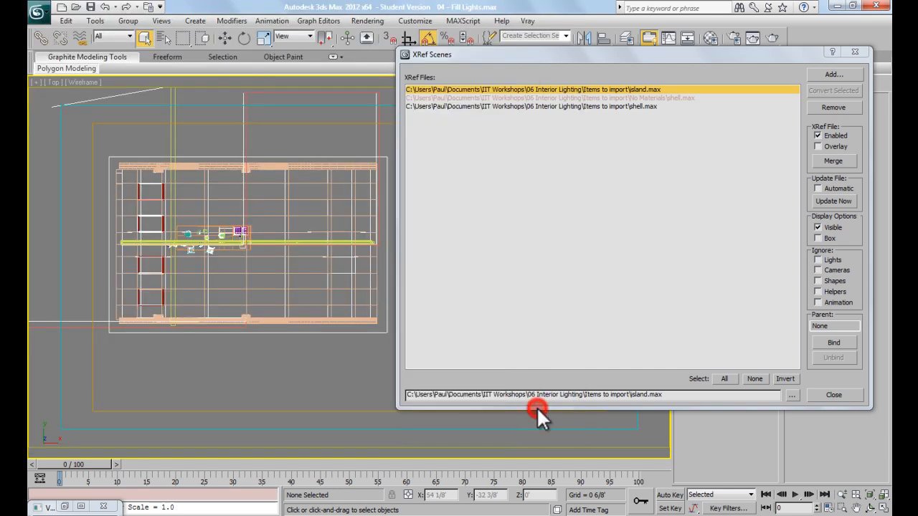
scroll(315, 222, up, 4)
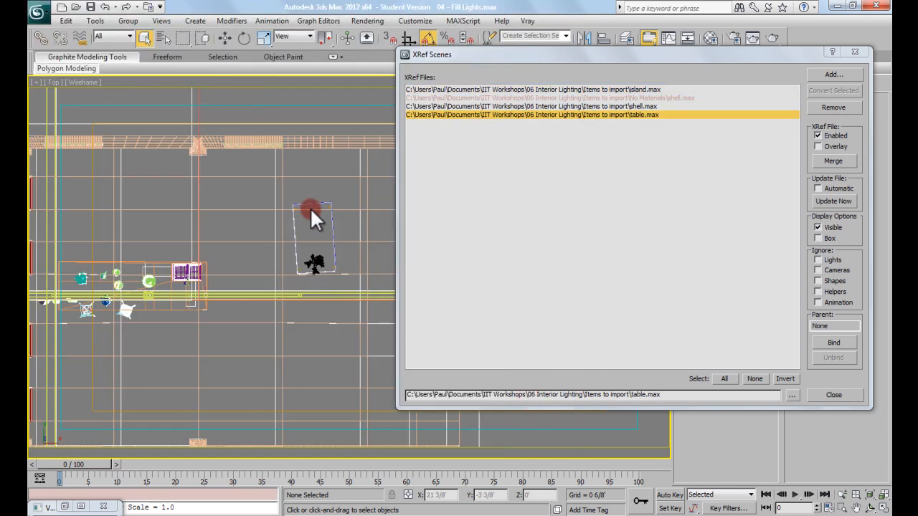
middle_drag(319, 215, 299, 213)
scroll(303, 213, up, 2)
scroll(302, 212, down, 2)
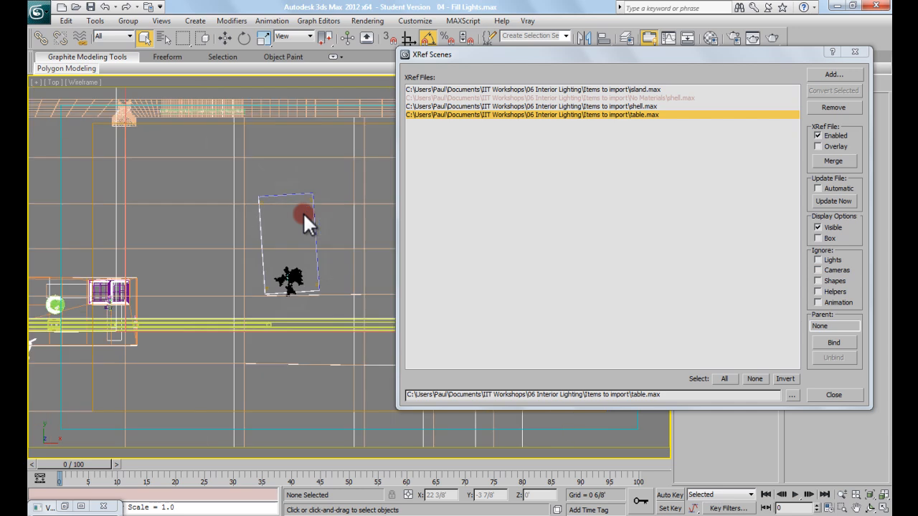
middle_drag(246, 244, 295, 219)
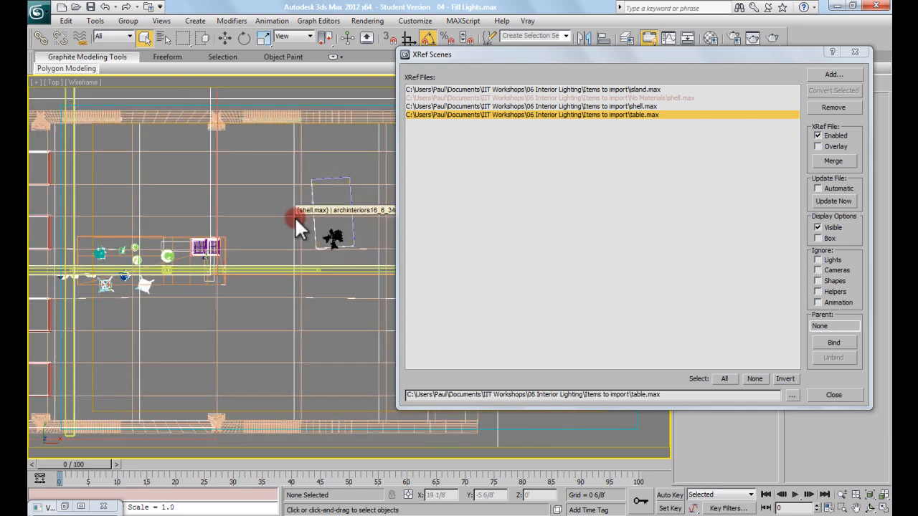
Add wall items.max from the Items to import folder as an XRef scene
click(833, 75)
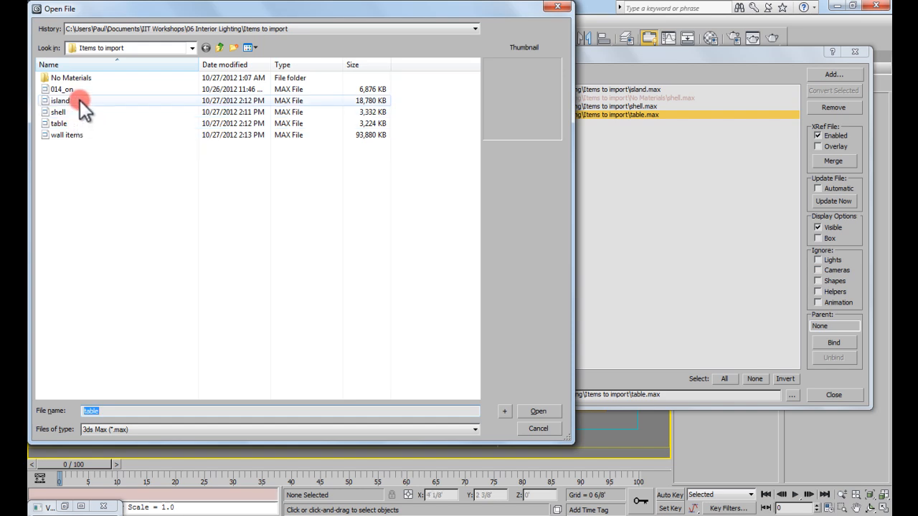
click(80, 133)
click(522, 409)
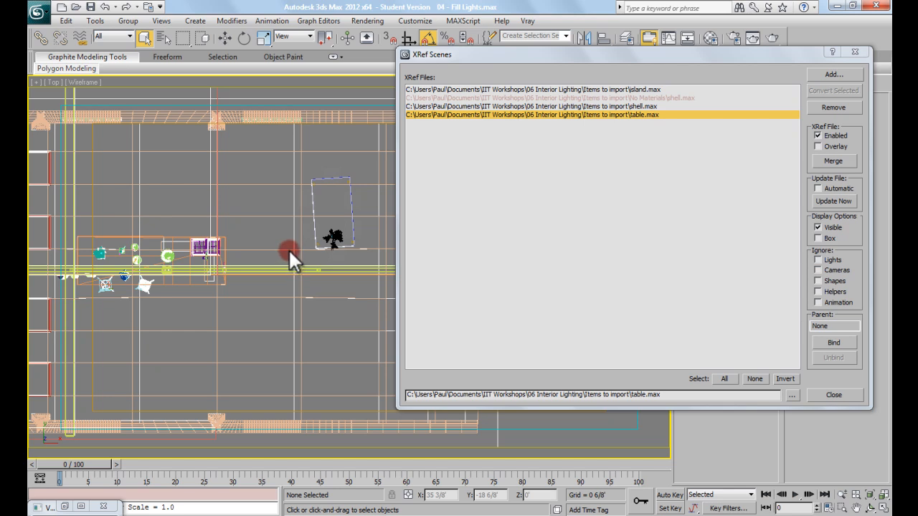
middle_drag(204, 198, 249, 202)
scroll(249, 202, down, 2)
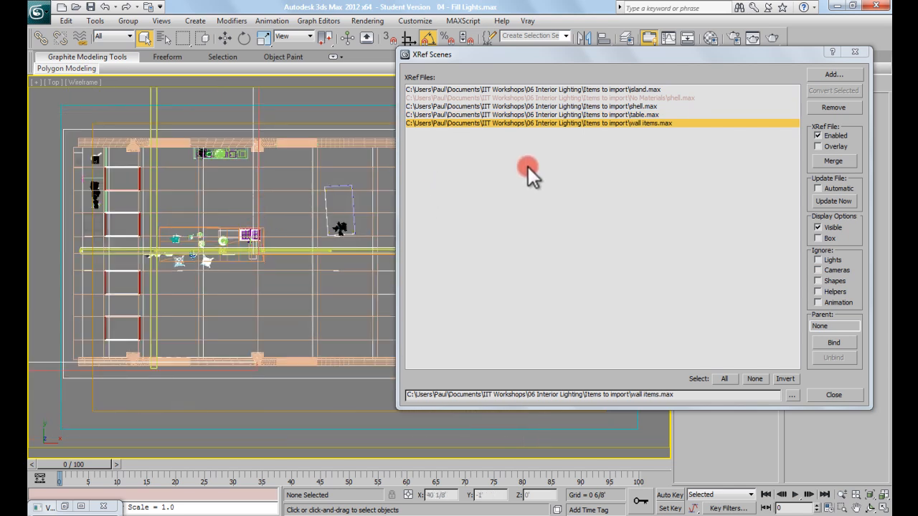
Turn on the Box display option for the wall items.max reference
click(824, 238)
middle_drag(258, 199, 219, 201)
scroll(211, 199, up, 2)
scroll(212, 200, down, 3)
click(701, 123)
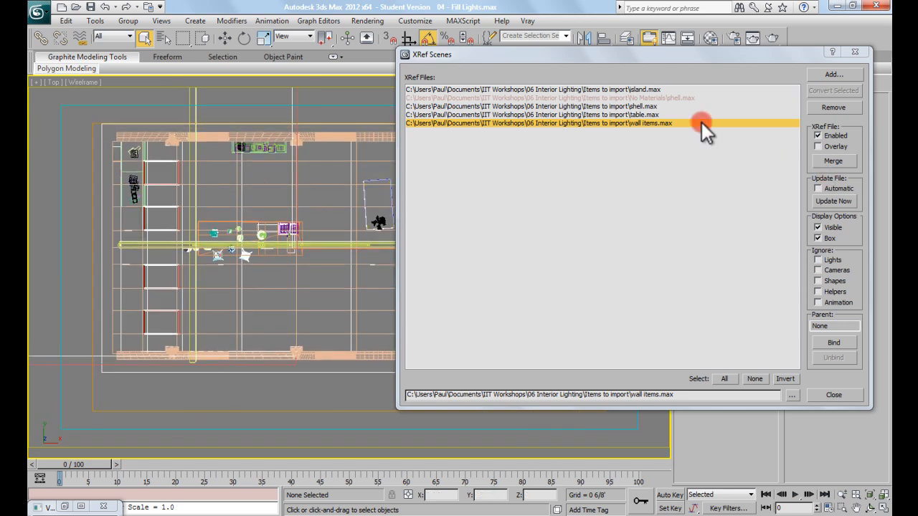
Turn on the Box display option for the table.max and island.max references
click(592, 116)
click(824, 237)
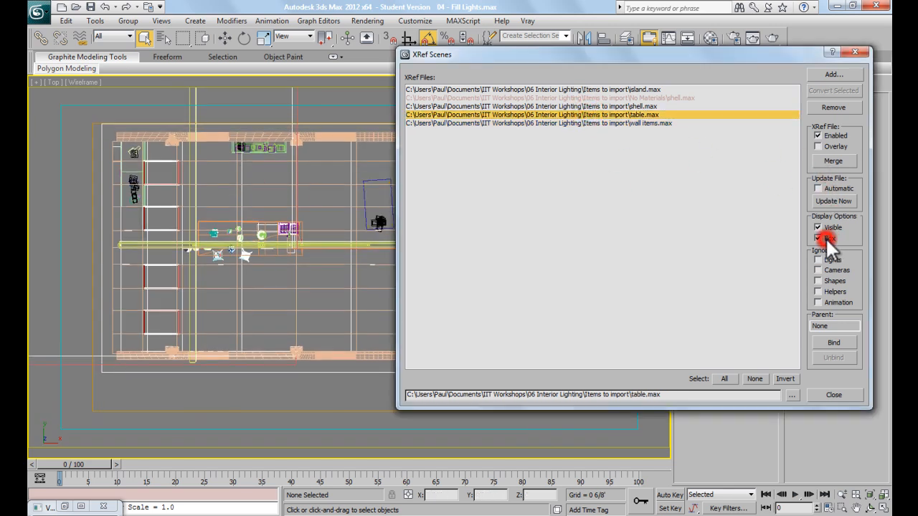
middle_drag(185, 237, 176, 244)
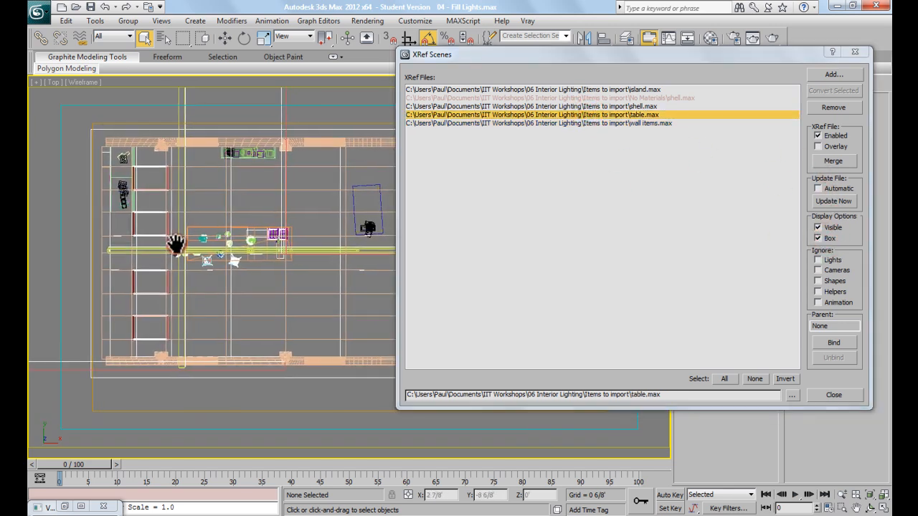
click(565, 107)
click(628, 91)
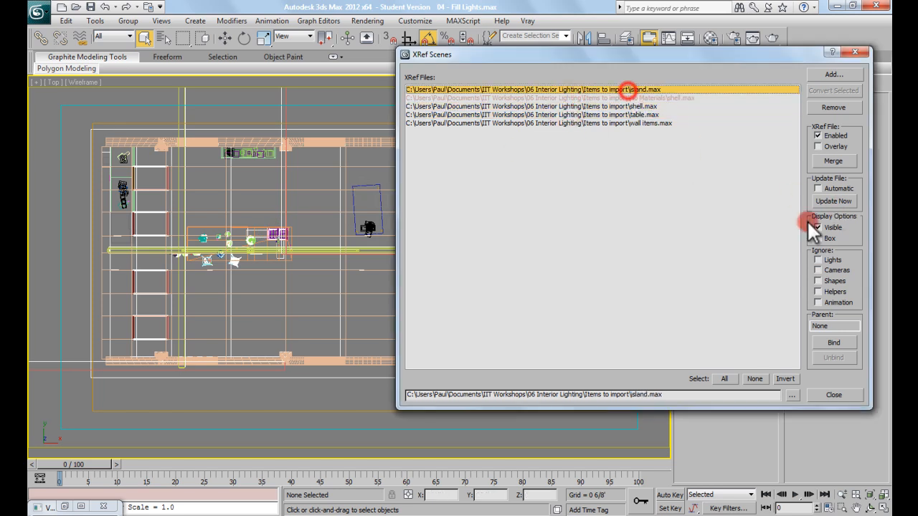
click(819, 237)
mouse_move(261, 250)
middle_down()
mouse_move(243, 235)
mouse_move(266, 250)
mouse_move(261, 259)
middle_up()
scroll(243, 235, down, 2)
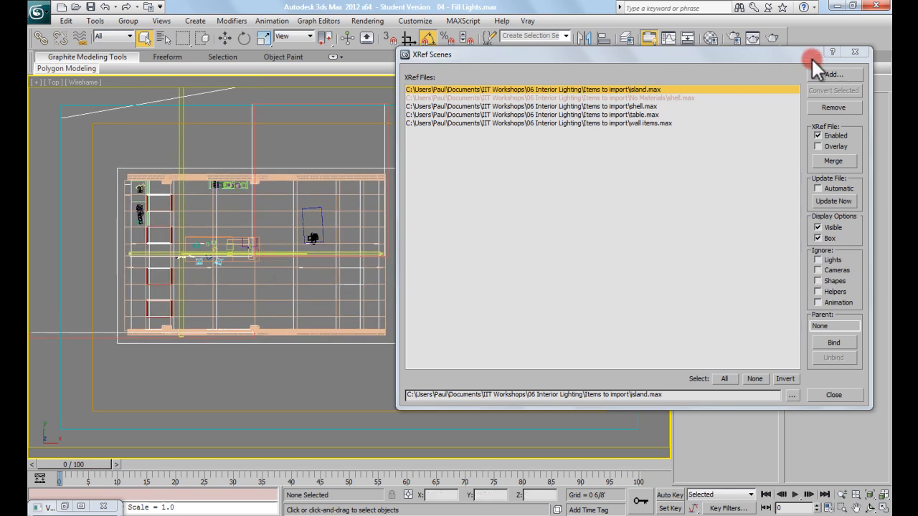
Review the display options of the shell, table, wall items and island references, closing the XRef scene list when done
drag(811, 58, 723, 60)
click(597, 110)
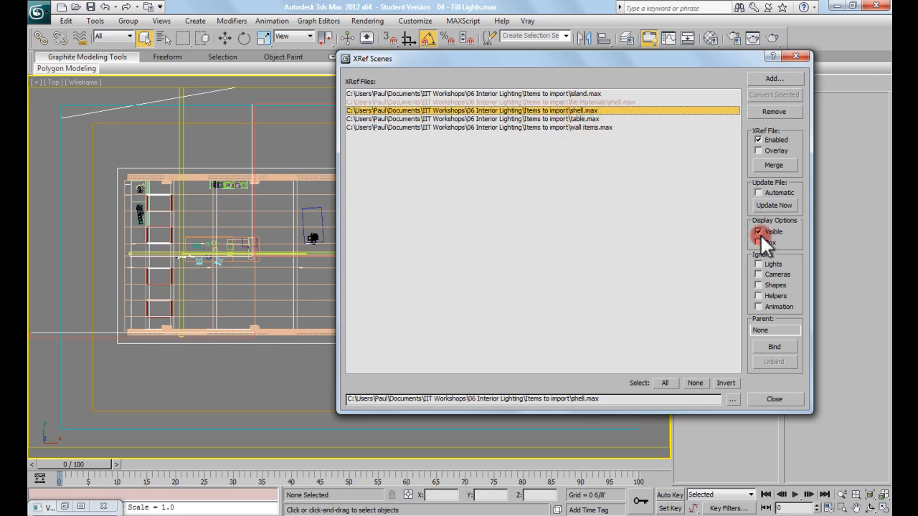
click(573, 118)
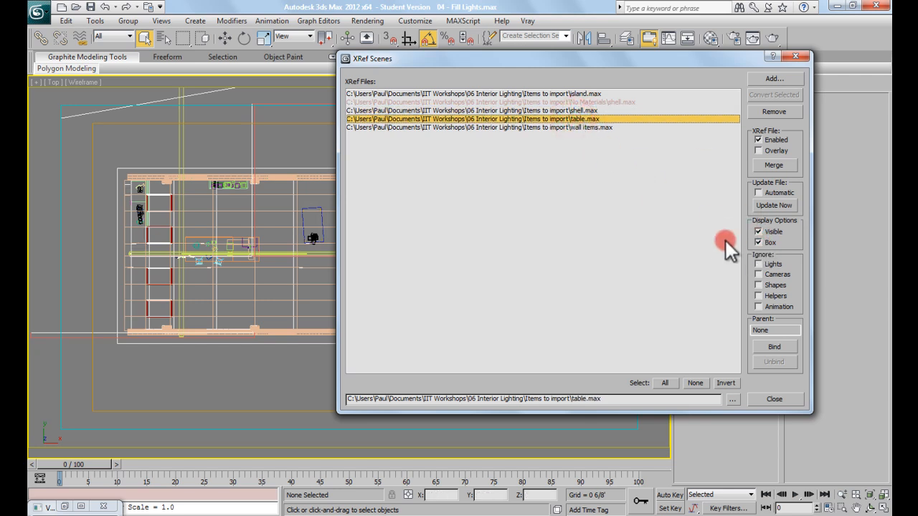
click(574, 127)
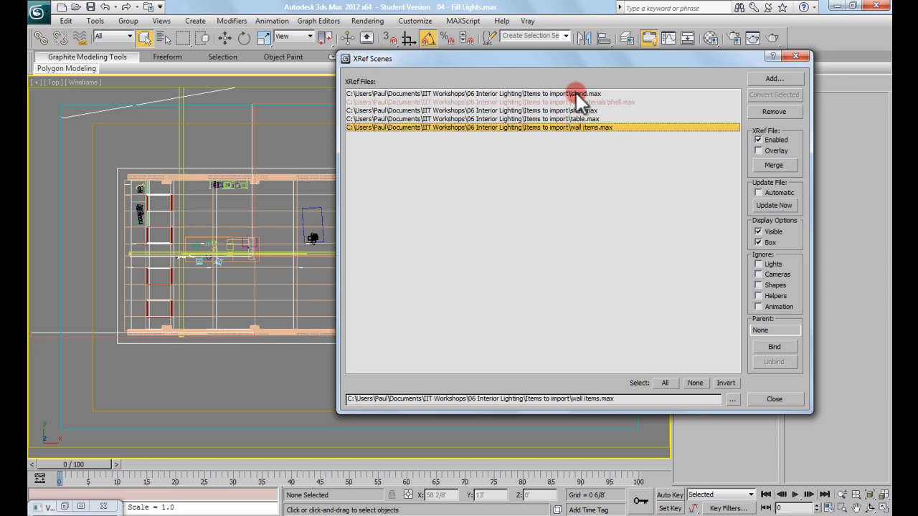
click(576, 93)
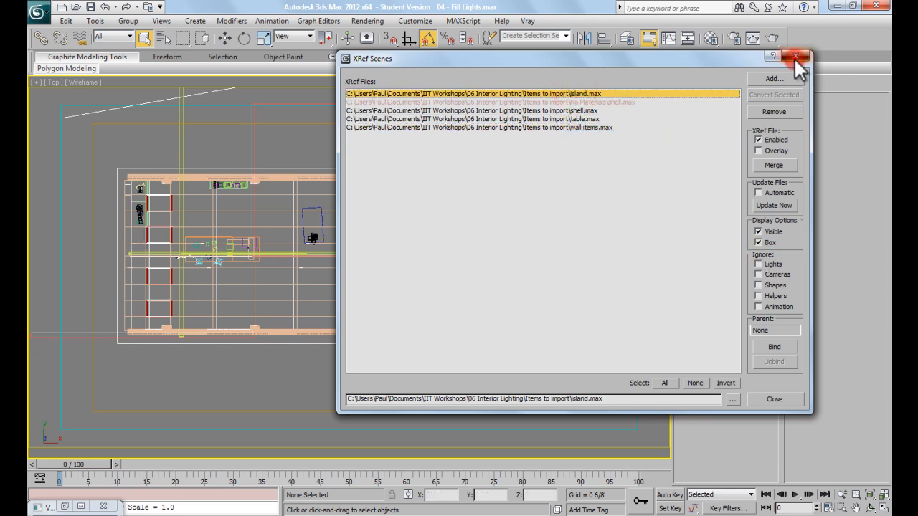
click(796, 56)
Examine the shell and its referenced furnishings from an angled orthographic view
scroll(216, 208, up, 4)
scroll(372, 219, down, 5)
alt+middle_drag(375, 222, 444, 212)
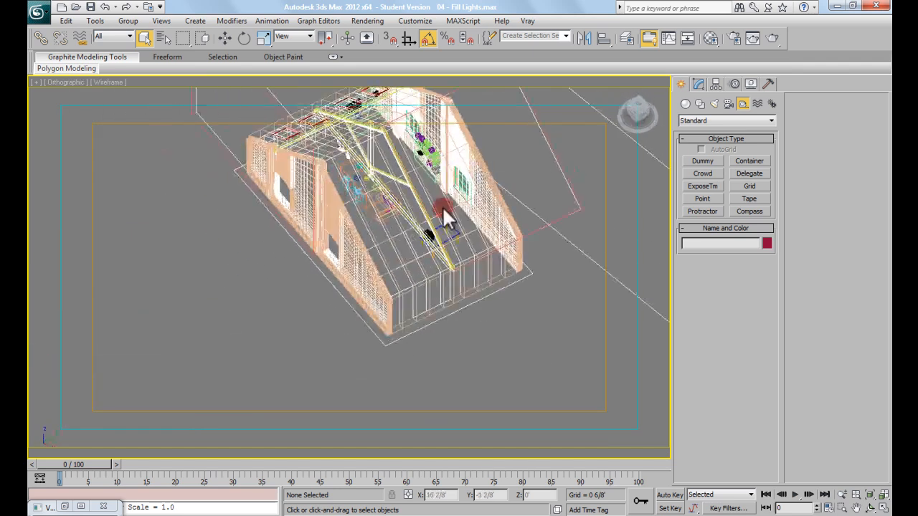
scroll(445, 219, up, 10)
alt+middle_drag(365, 171, 222, 222)
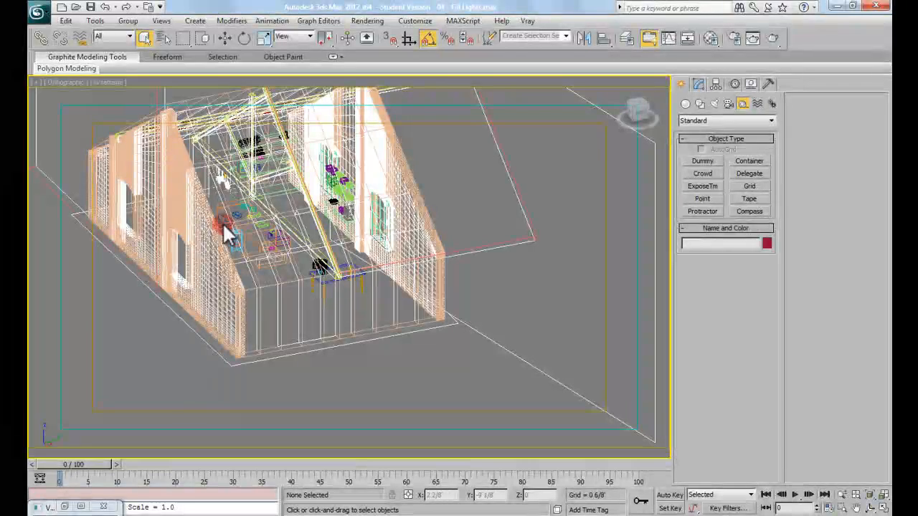
scroll(247, 203, up, 3)
middle_drag(280, 160, 246, 194)
scroll(246, 193, down, 2)
Reopen the XRef scene list and turn off the Box display option for wall items.max
click(40, 17)
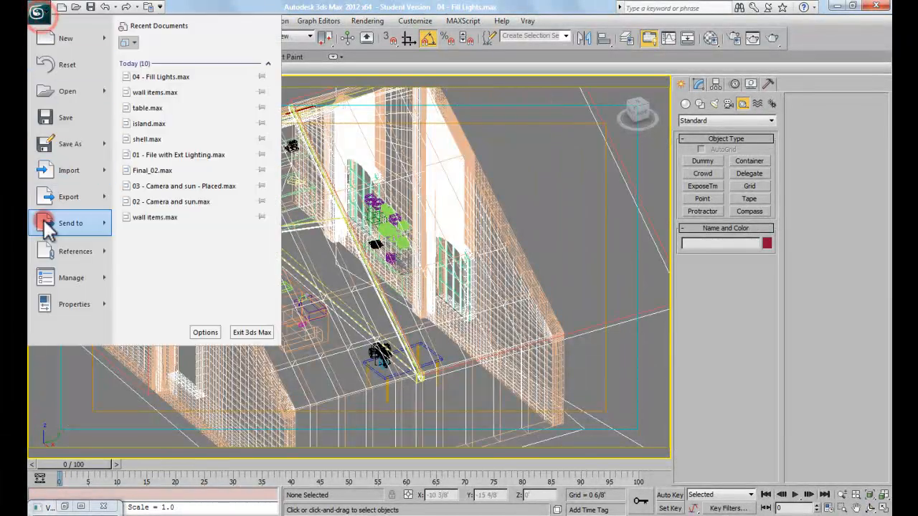
mouse_move(54, 255)
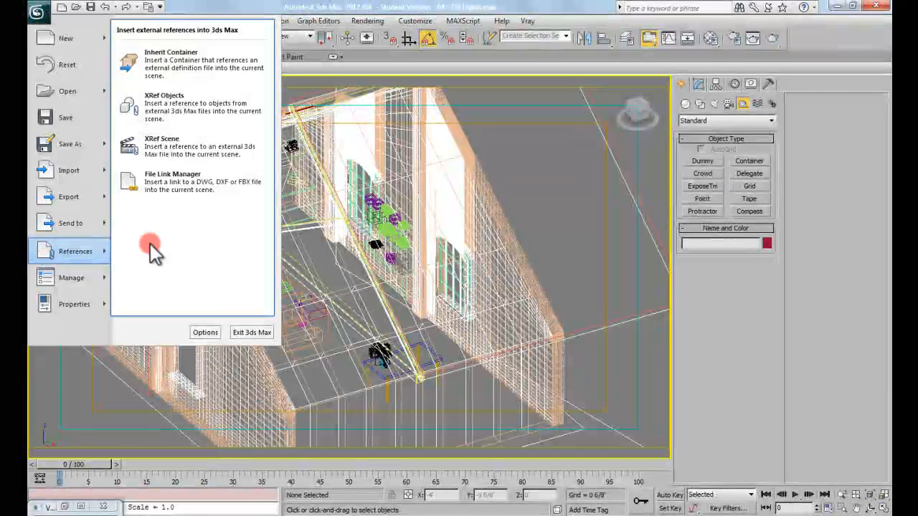
click(191, 148)
click(597, 127)
click(761, 244)
click(796, 59)
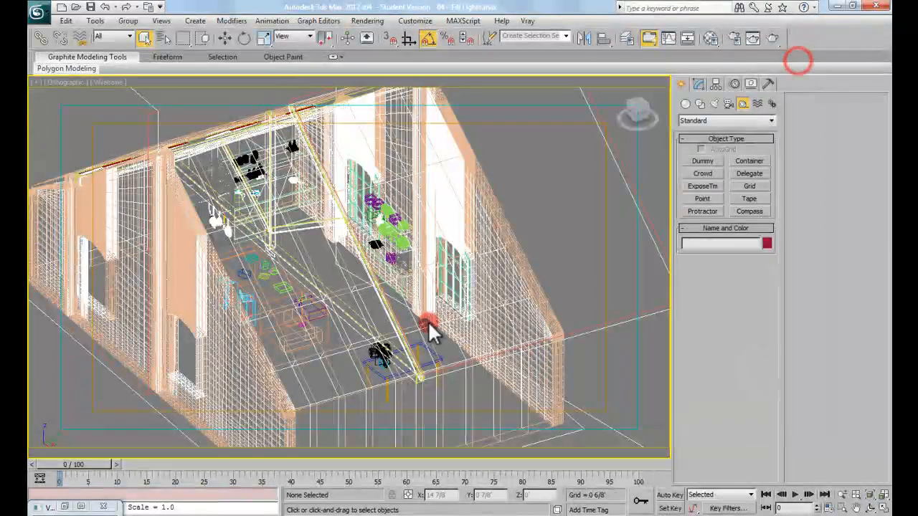
Inspect the referenced wall items up close and return the viewport to the Top view
middle_drag(356, 245, 353, 256)
scroll(353, 256, up, 4)
alt+middle_drag(209, 218, 246, 236)
key(t)
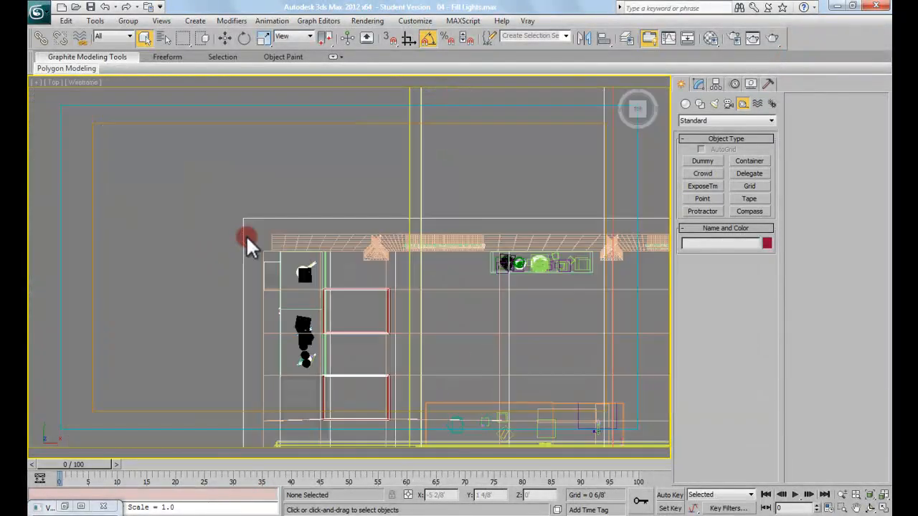
Examine the shelf items, vent and window area of the kitchen in the Top view
key(z)
scroll(359, 287, up, 6)
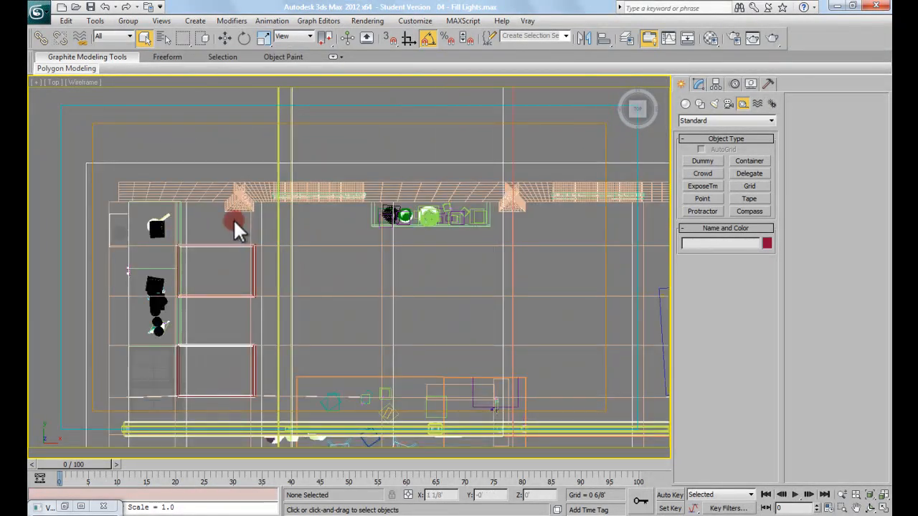
scroll(245, 188, up, 3)
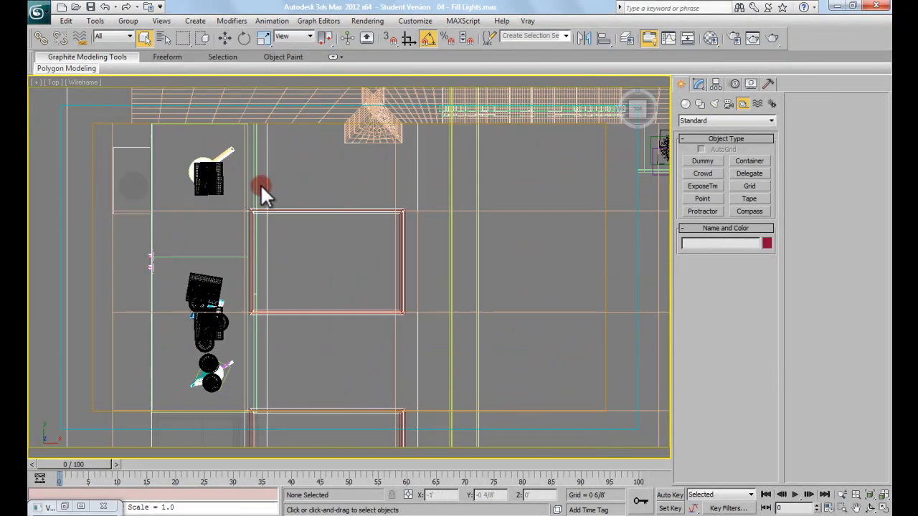
scroll(279, 188, down, 2)
middle_drag(287, 204, 296, 237)
scroll(294, 192, up, 2)
scroll(297, 193, down, 4)
middle_drag(307, 203, 368, 219)
Examine the hanging pans, shelves and counter items in the Front and Left views
key(f)
scroll(483, 206, up, 5)
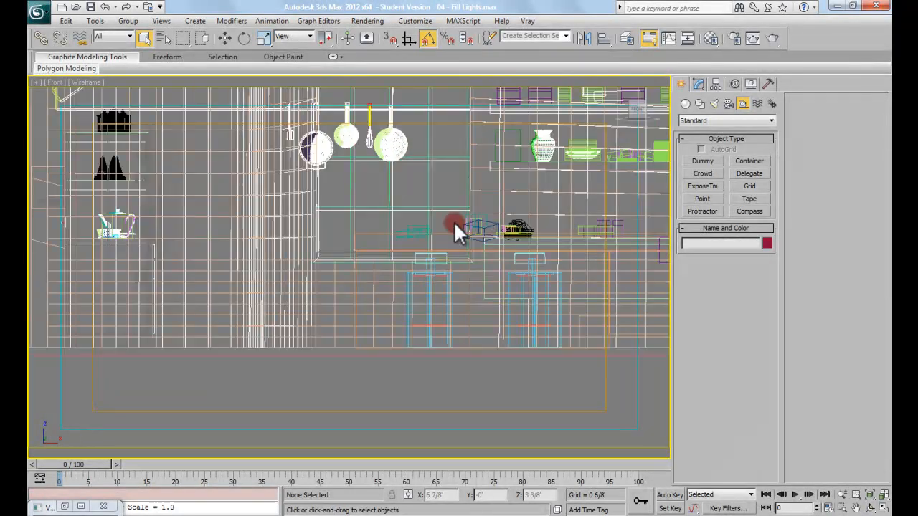
middle_drag(314, 231, 380, 242)
key(l)
middle_drag(288, 220, 343, 249)
scroll(473, 251, down, 2)
scroll(377, 199, up, 4)
middle_drag(432, 225, 383, 210)
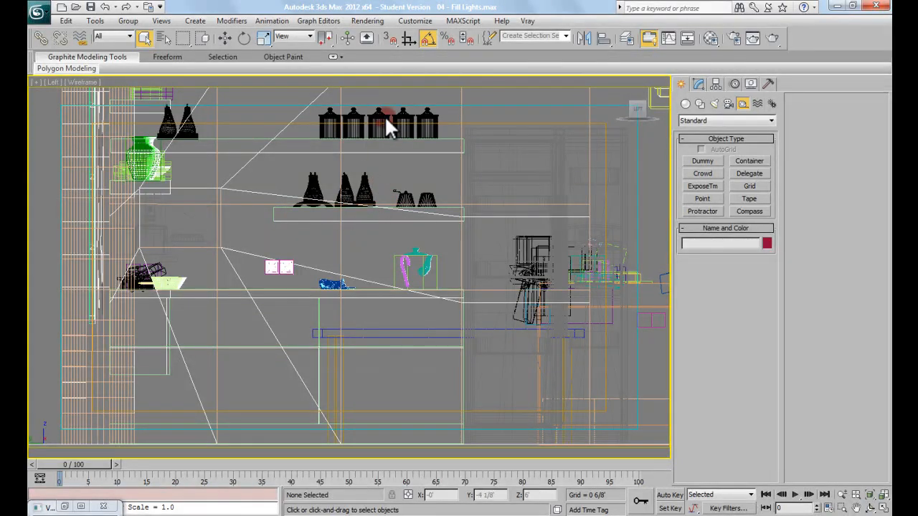
middle_drag(309, 186, 307, 194)
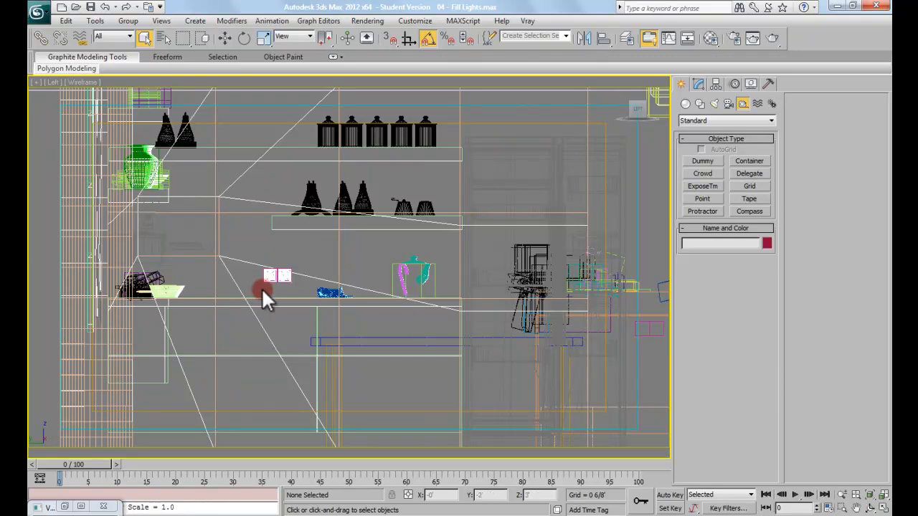
Switch to the 06 Interior Lighting folder and look through the IES files in IES VIEWER > Lithonia_Lighting > Downlighting > 6
mouse_move(178, 515)
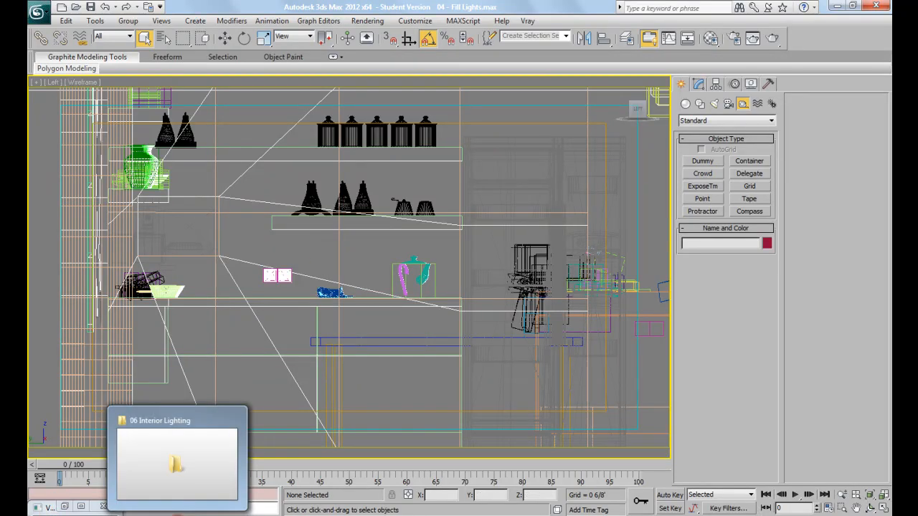
click(201, 495)
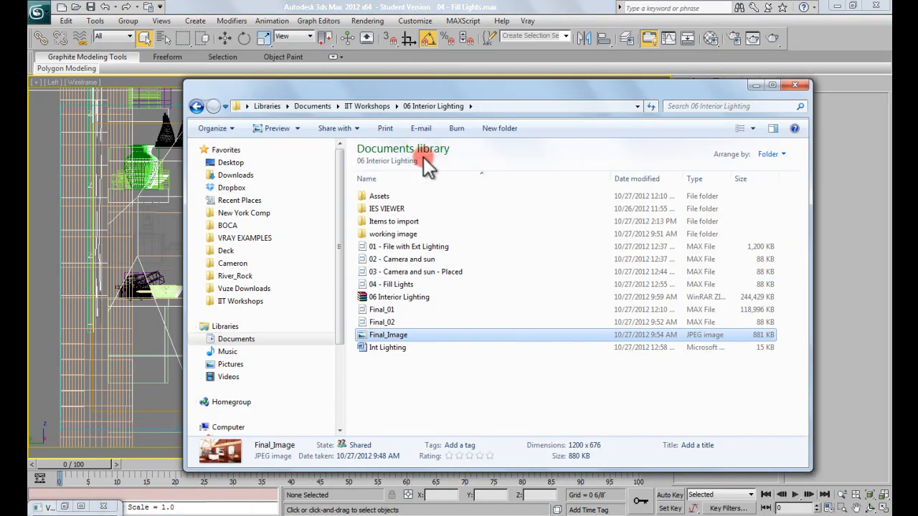
double_click(388, 211)
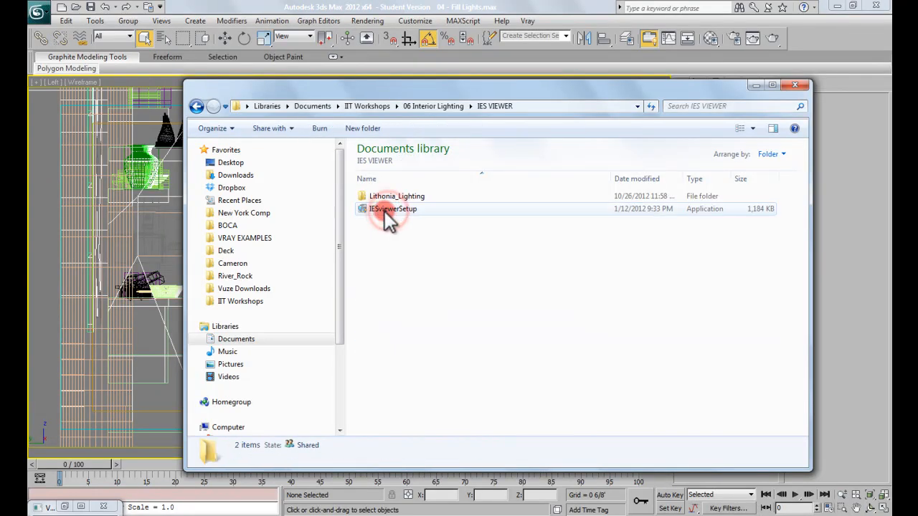
double_click(393, 197)
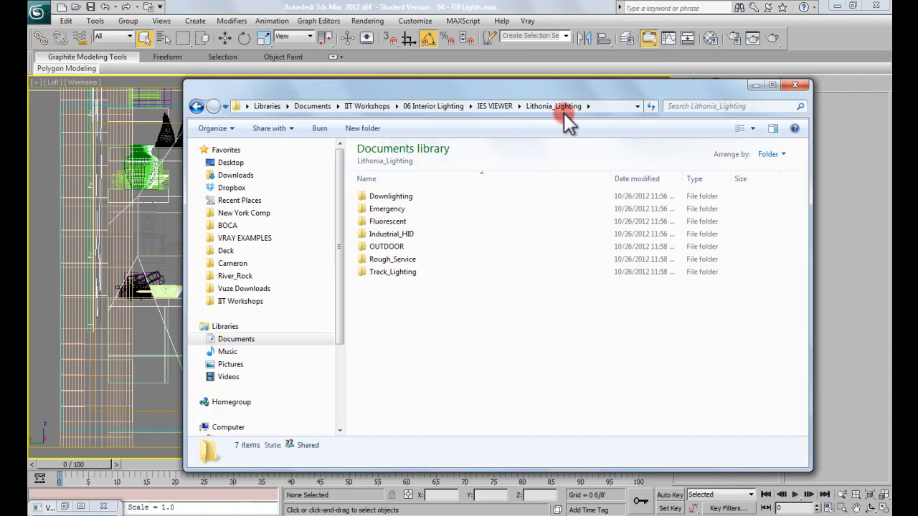
double_click(393, 198)
double_click(393, 197)
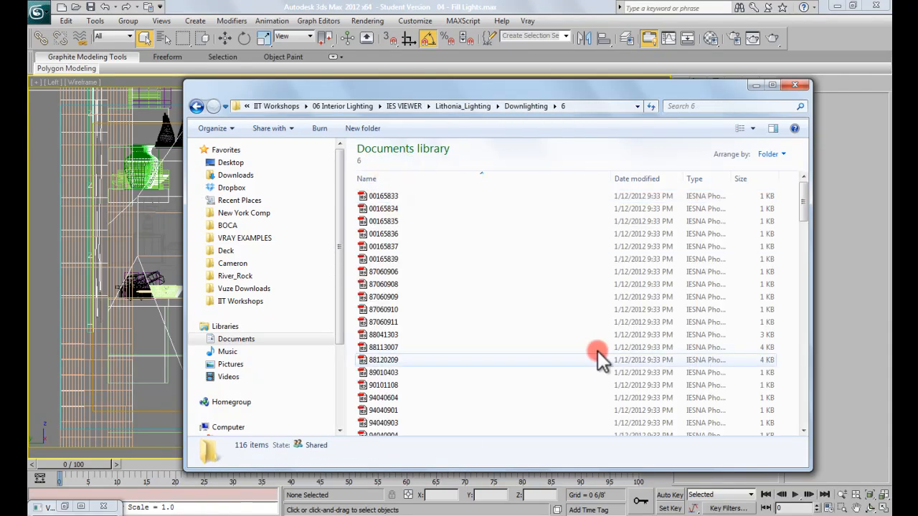
drag(802, 200, 771, 190)
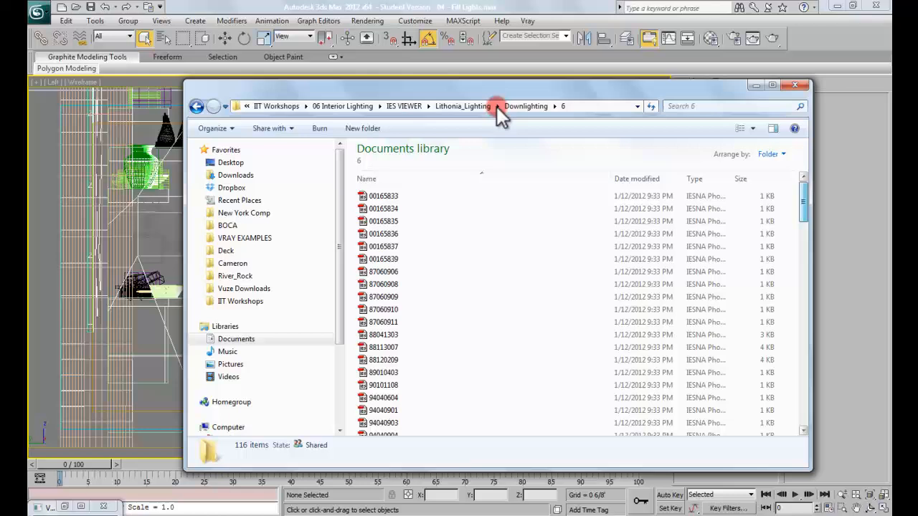
Return to the IES VIEWER folder and locate the IESviewerSetup application
click(406, 107)
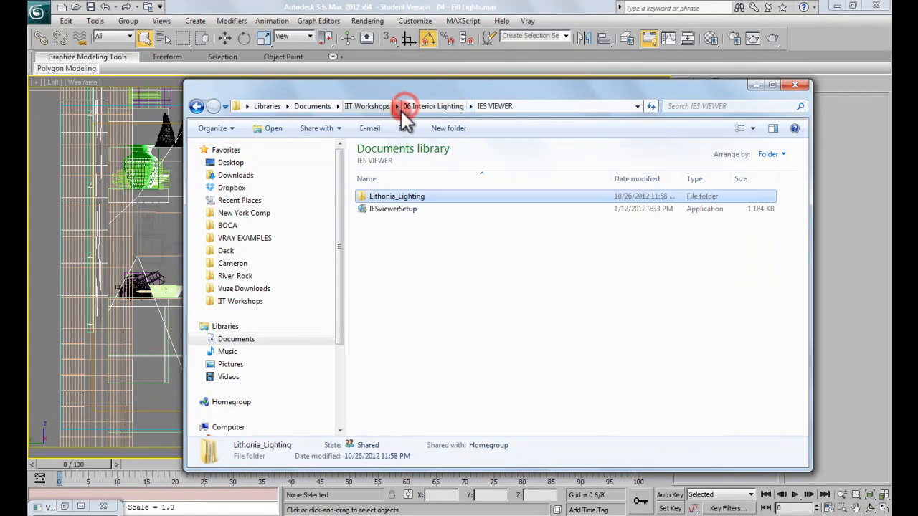
click(400, 210)
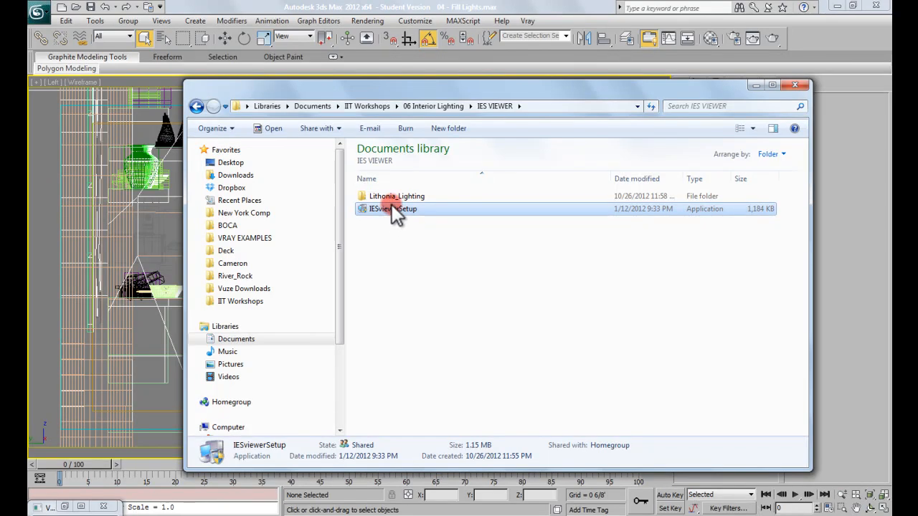
click(406, 259)
Search the installed programs for "ies", launch IES Viewer and move its window fully into view
key(super)
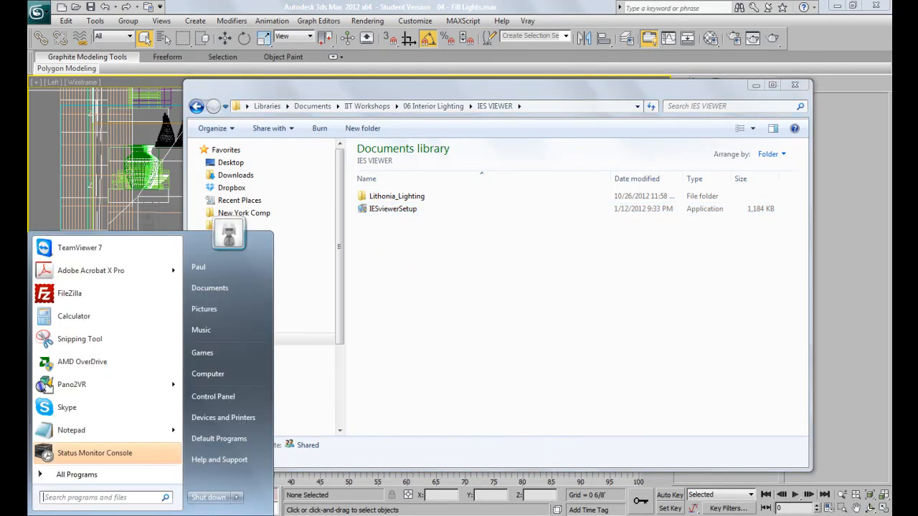
text(ies)
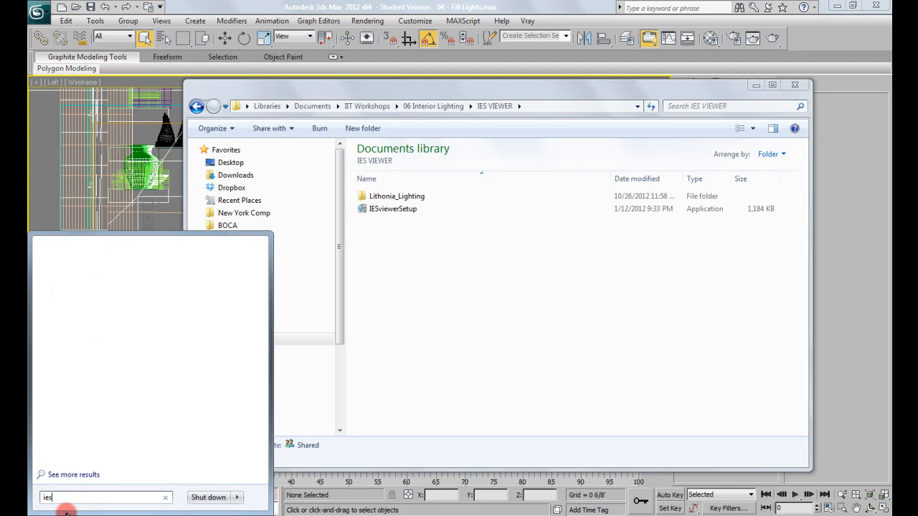
click(71, 281)
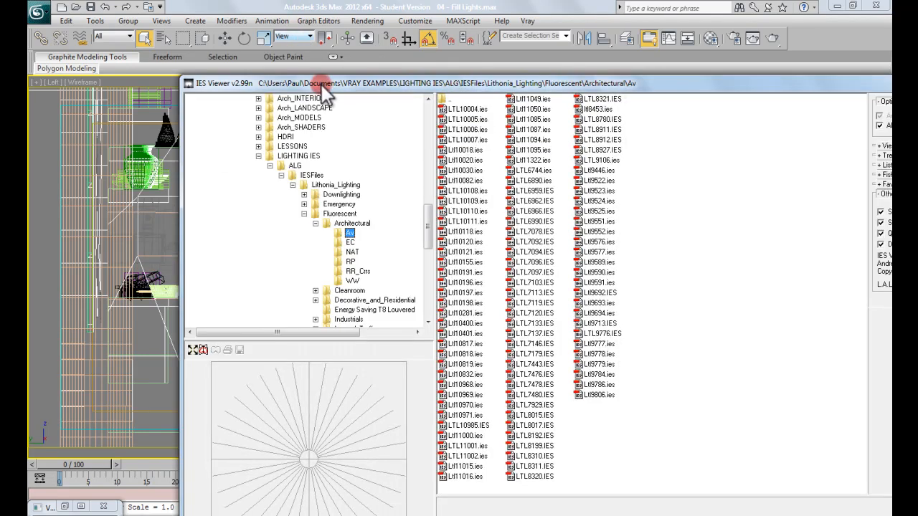
drag(321, 84, 187, 15)
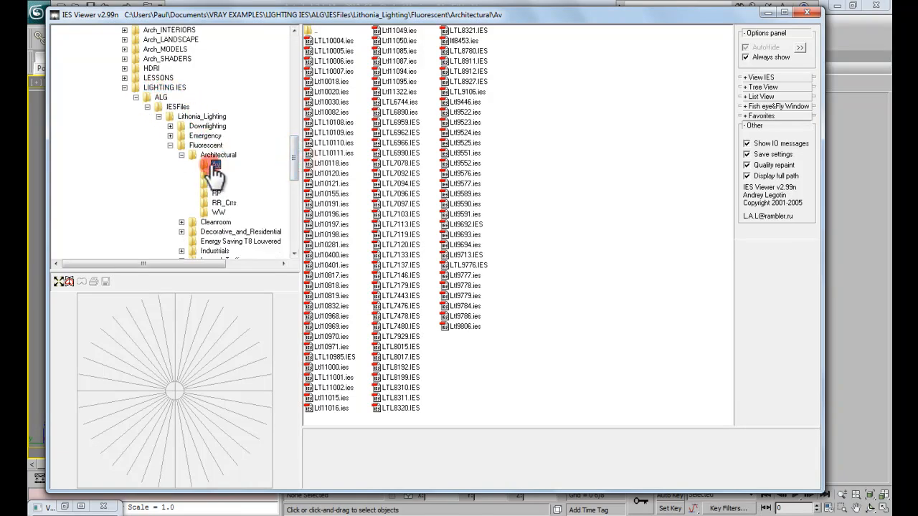
Open the render preview of LTL10004.ies and lower its brightness and zoom, keeping the preview clear of the file list
click(332, 43)
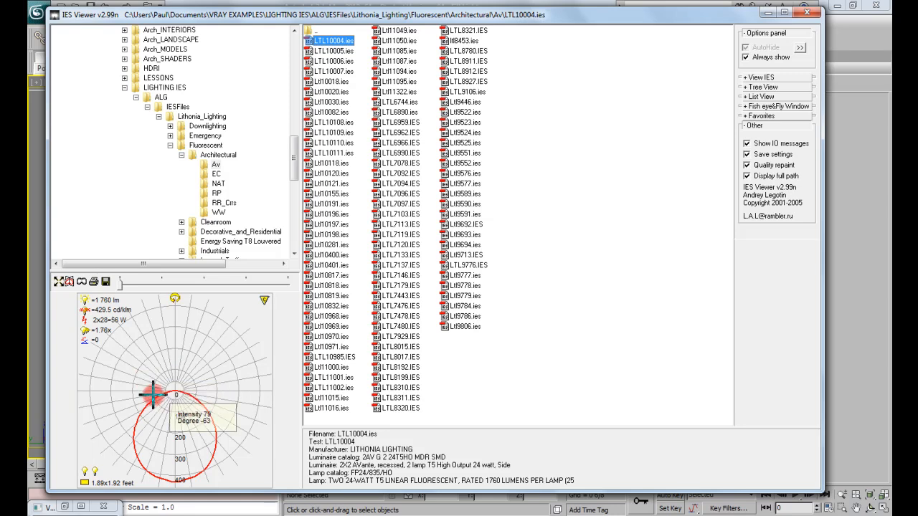
click(81, 283)
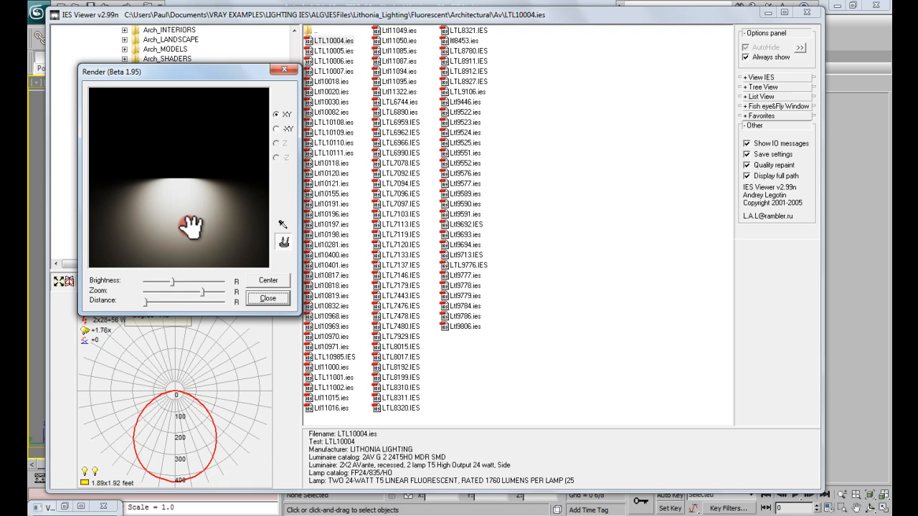
click(173, 284)
drag(173, 284, 147, 308)
click(197, 293)
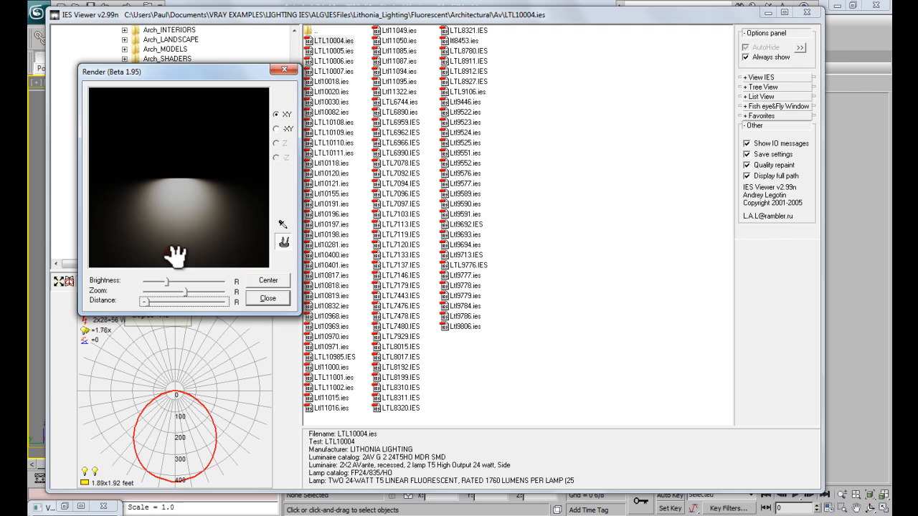
drag(220, 73, 193, 77)
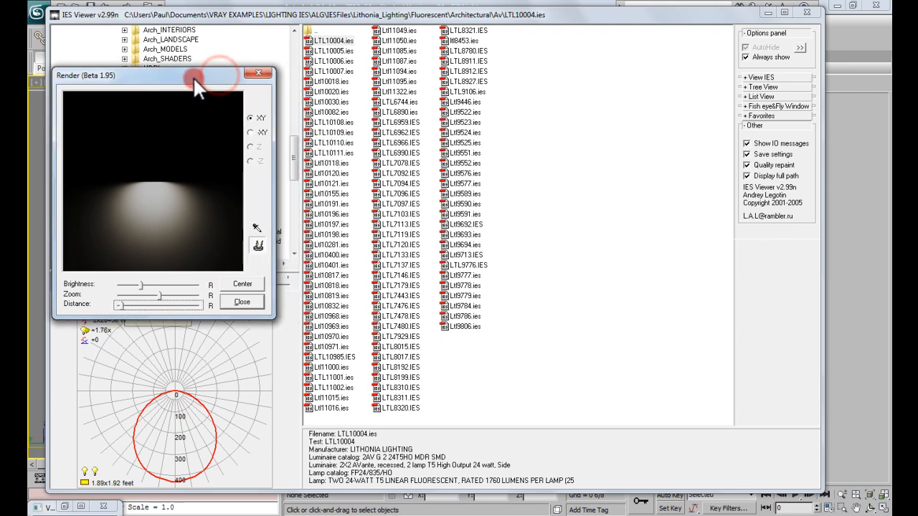
Look through the render previews of the Fluorescent > Architectural > Av files one by one, from LTL10004.ies to Ltl9806.ies
click(327, 41)
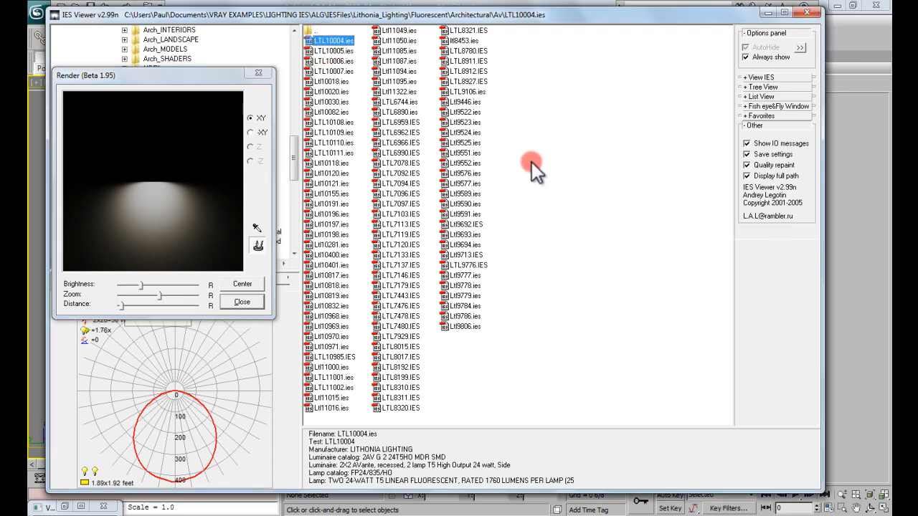
click(334, 51)
click(337, 41)
click(340, 51)
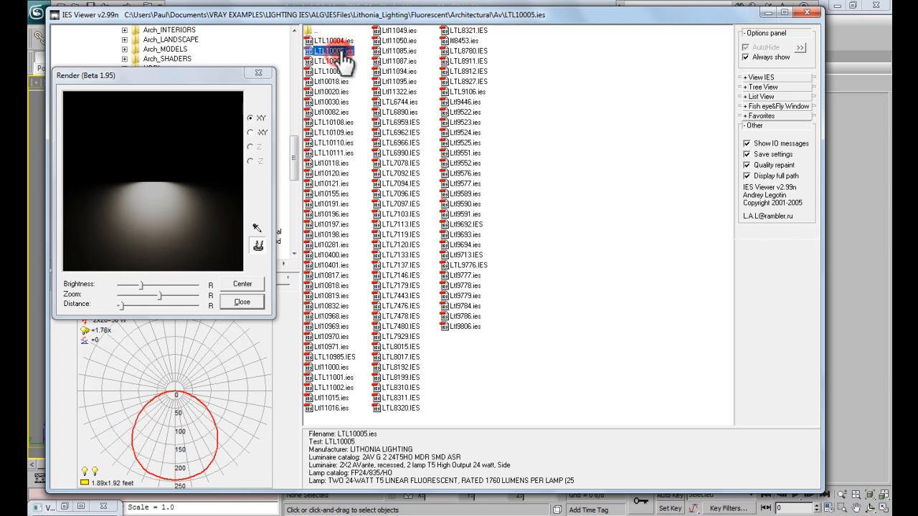
key(Down)
key(Down)
key(Down)
key(Down)
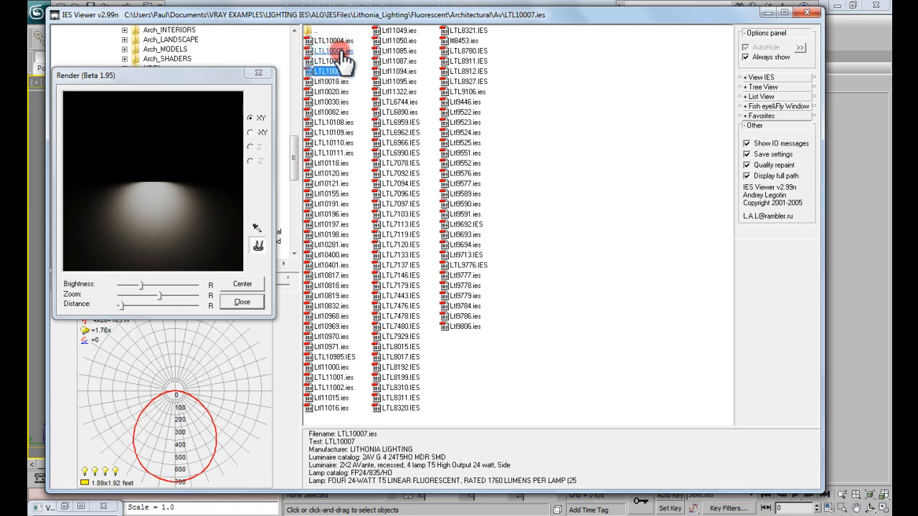
key(Down)
key(Down)
key(Down)
key(Down)
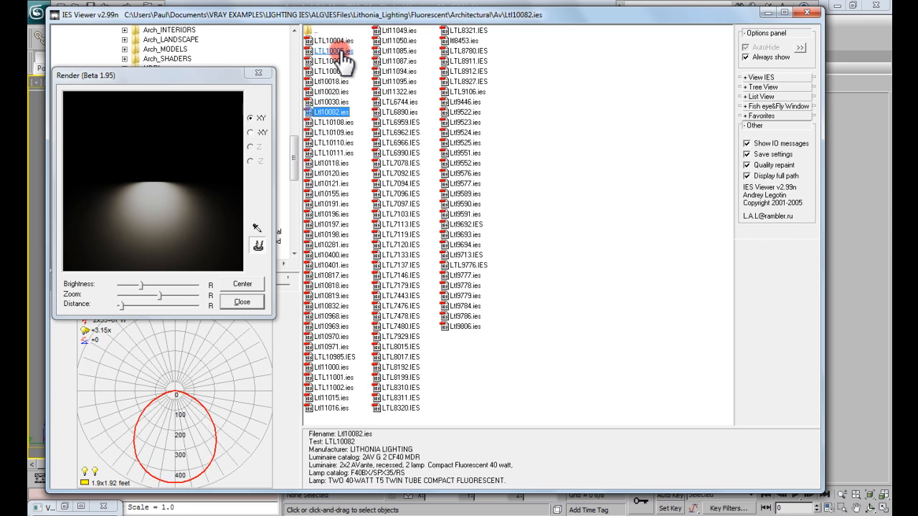
key(Down)
key(Down)
key(Down)
key(Down)
key(Down)
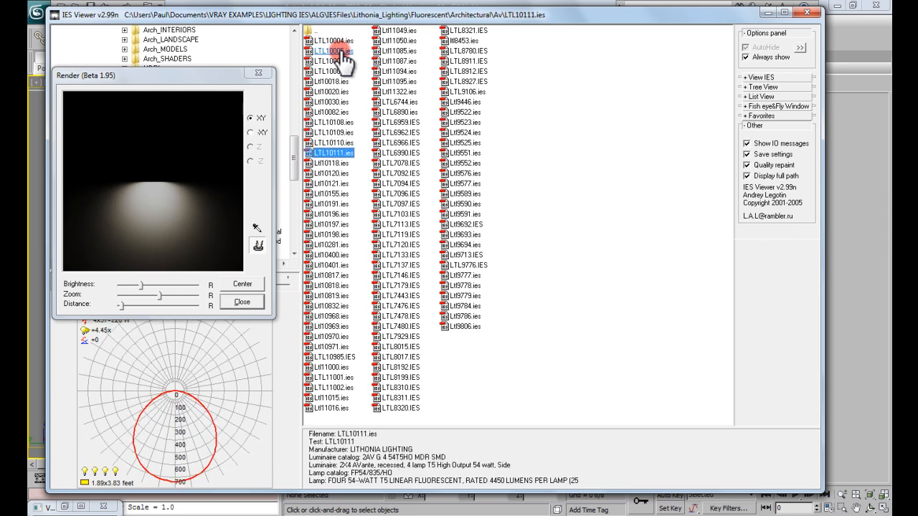
key(Down)
key(Down)
key(Down)
key(Down)
key(Down)
key(Down)
key(Down)
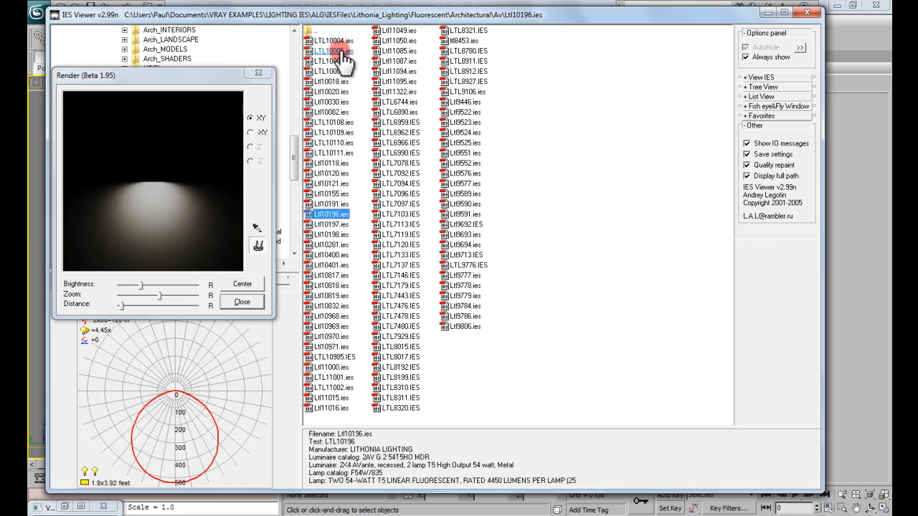
key(Down)
key(Down)
key(Down)
key(Down)
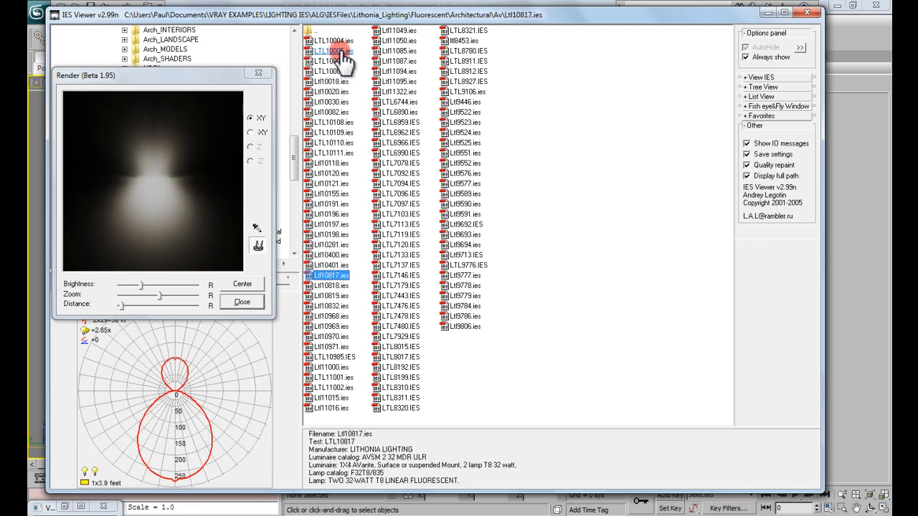
key(Down)
key(Down)
key(Down)
key(Down)
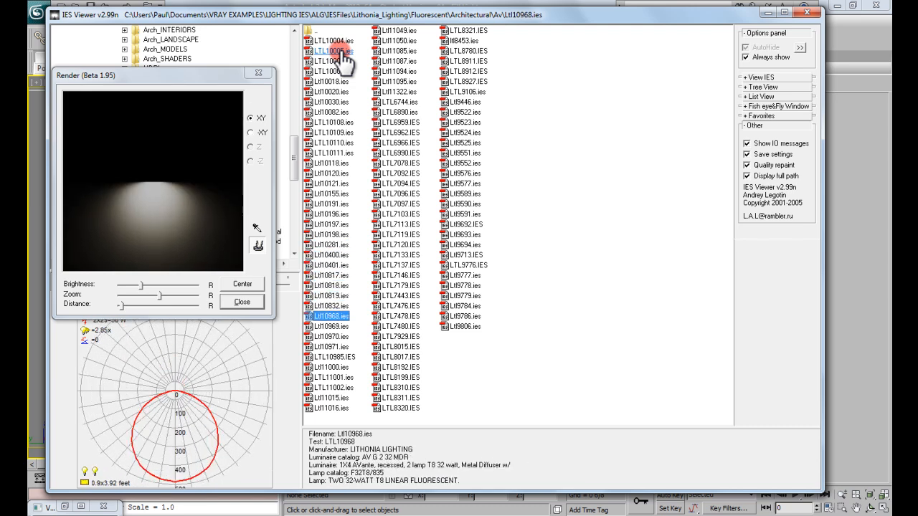
key(Down)
key(Down)
key(Down)
key(Down)
key(Down)
key(Down)
key(Down)
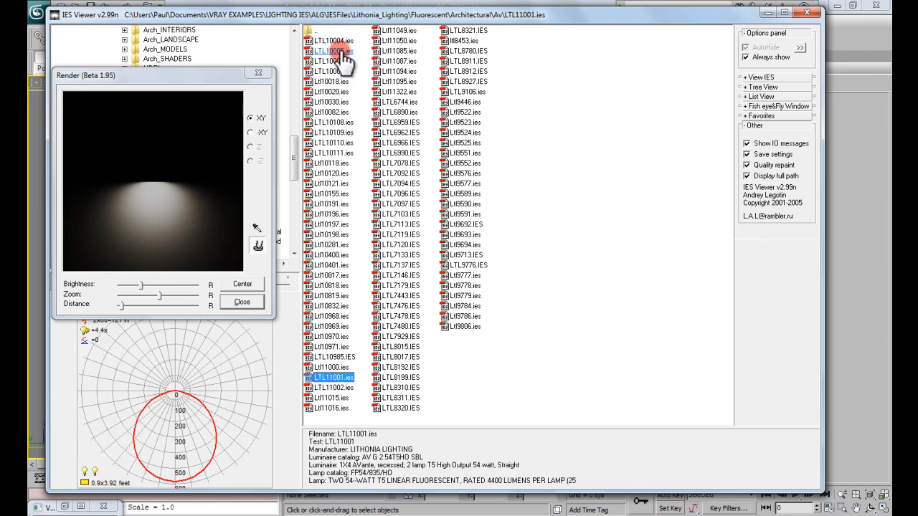
key(Down)
key(Down)
key(Down)
key(Down)
key(Down)
key(Down)
key(Down)
key(Down)
key(Down)
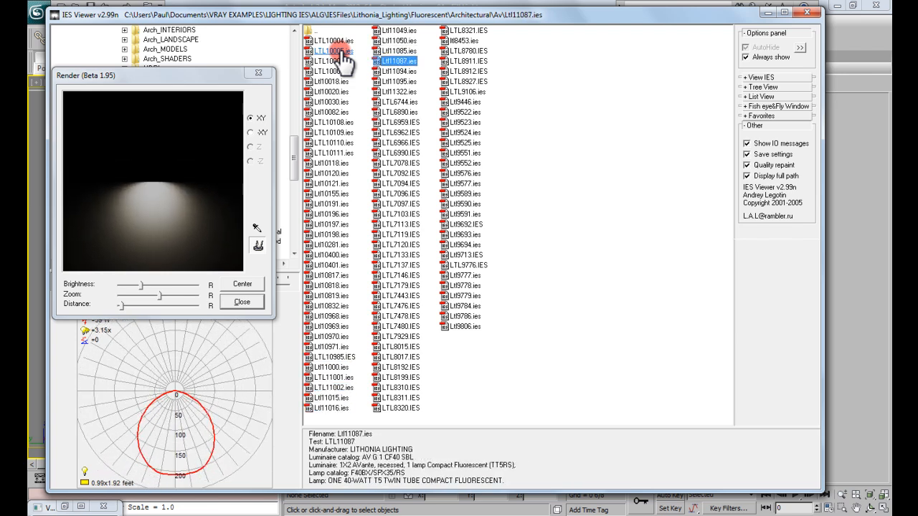
key(Down)
key(Down)
key(Down)
key(Down)
key(Down)
key(Down)
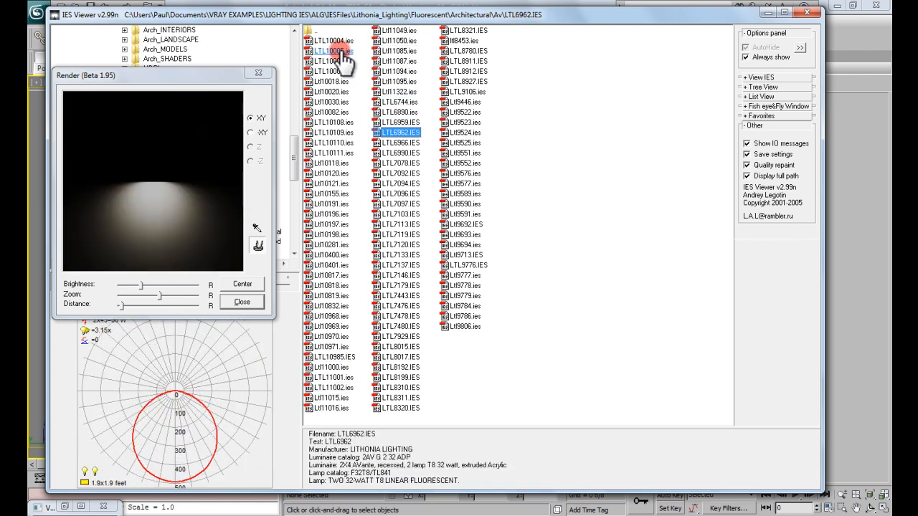
key(Down)
key(Down)
key(Down)
key(Down)
key(Down)
key(Down)
key(Down)
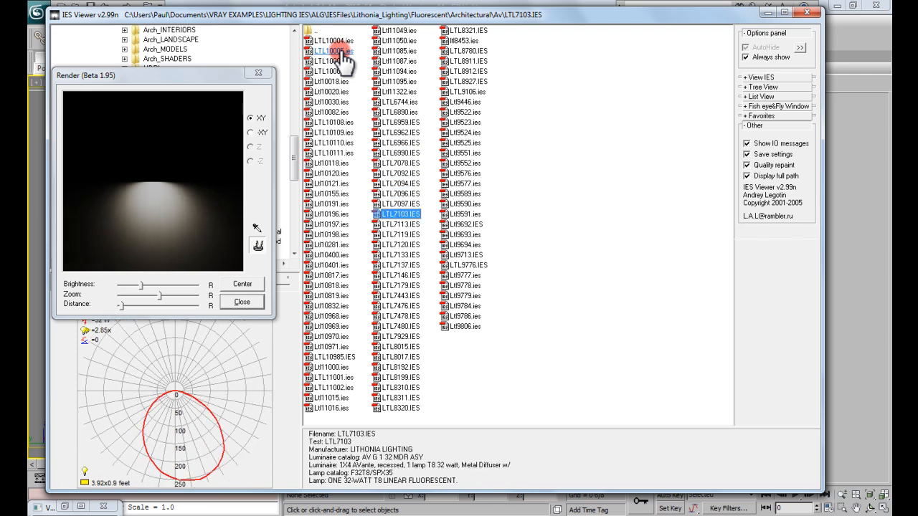
key(Down)
key(Down)
key(Down)
key(Down)
key(Down)
key(Down)
key(Down)
key(Down)
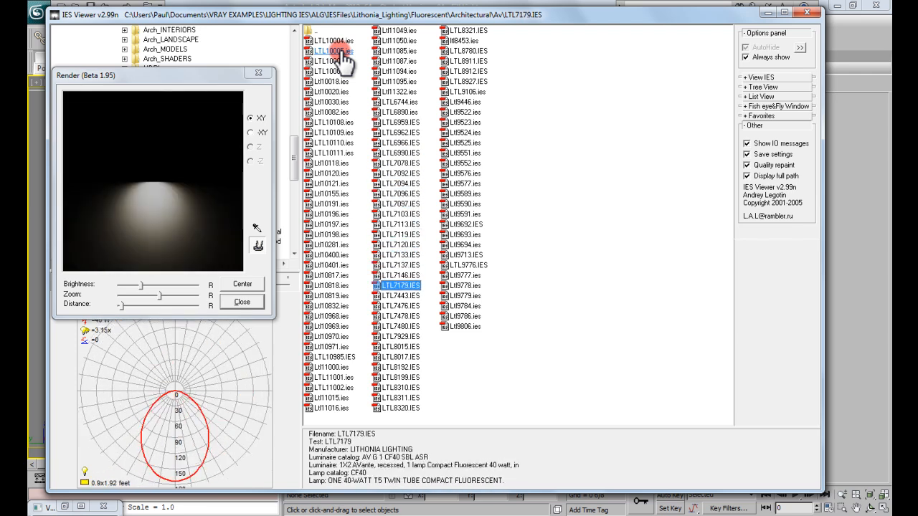
key(Down)
key(Down)
key(Down)
key(Down)
key(Down)
key(Down)
key(Down)
key(Down)
key(Down)
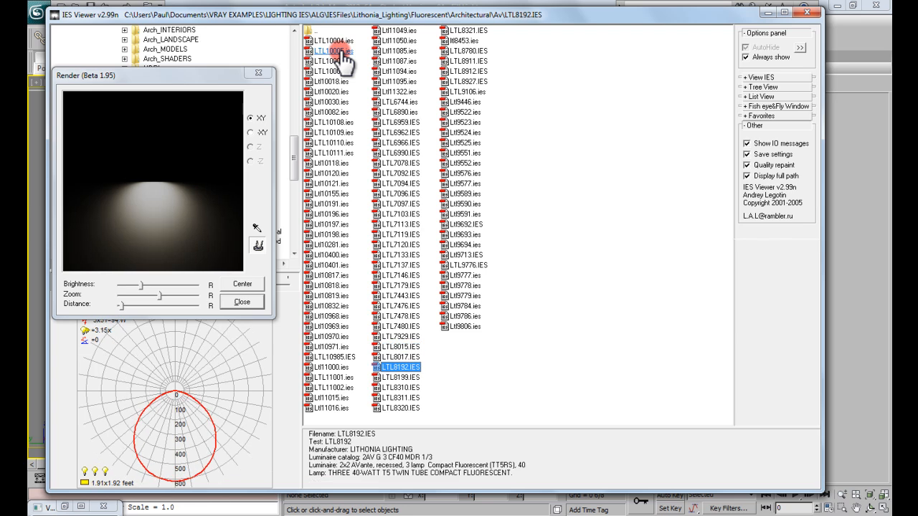
key(Down)
key(Down)
key(Down)
key(Down)
key(Down)
key(Down)
key(Down)
key(Down)
key(Down)
key(Down)
key(Down)
key(Down)
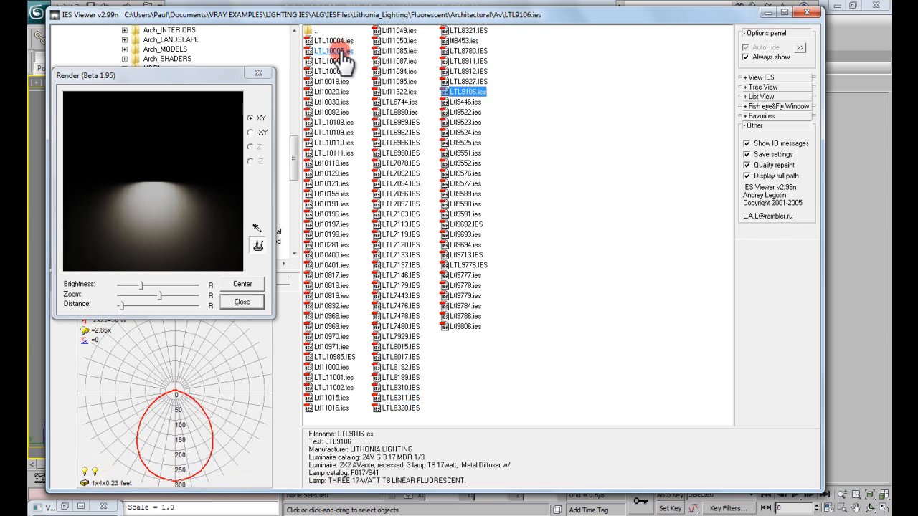
key(Down)
key(Down)
key(Down)
key(Down)
key(Down)
key(Down)
key(Down)
key(Down)
key(Down)
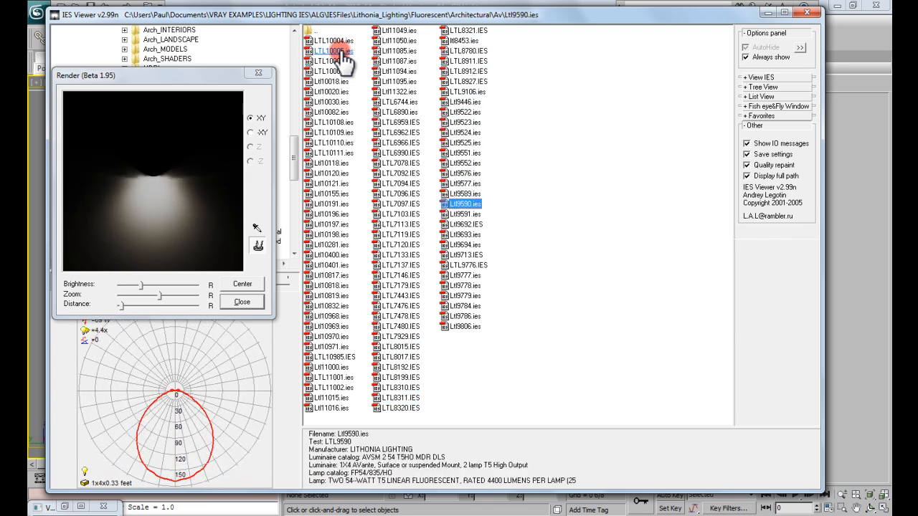
key(Down)
key(Down)
key(Down)
key(Down)
key(Down)
key(Down)
key(Down)
key(Down)
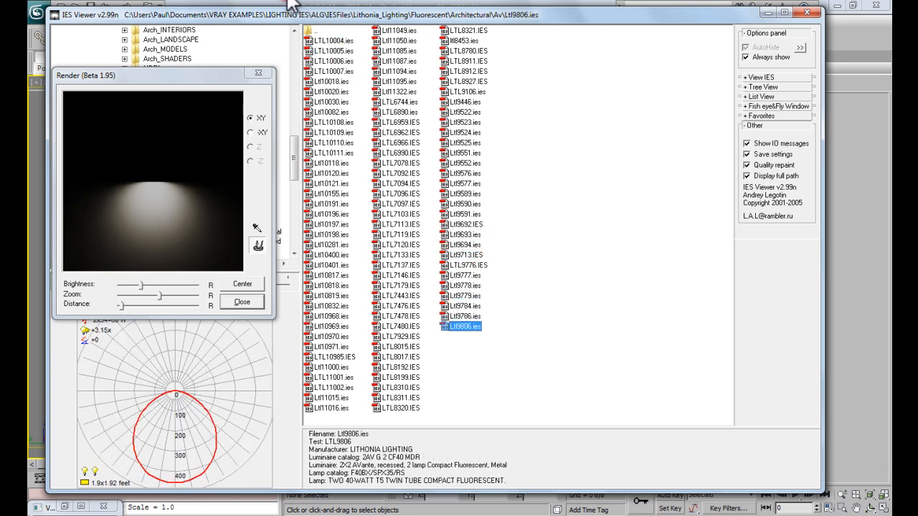
Close the render preview, collapse the Fluorescent folders and display the IES files in Lithonia_Lighting > Downlighting > 6
click(258, 72)
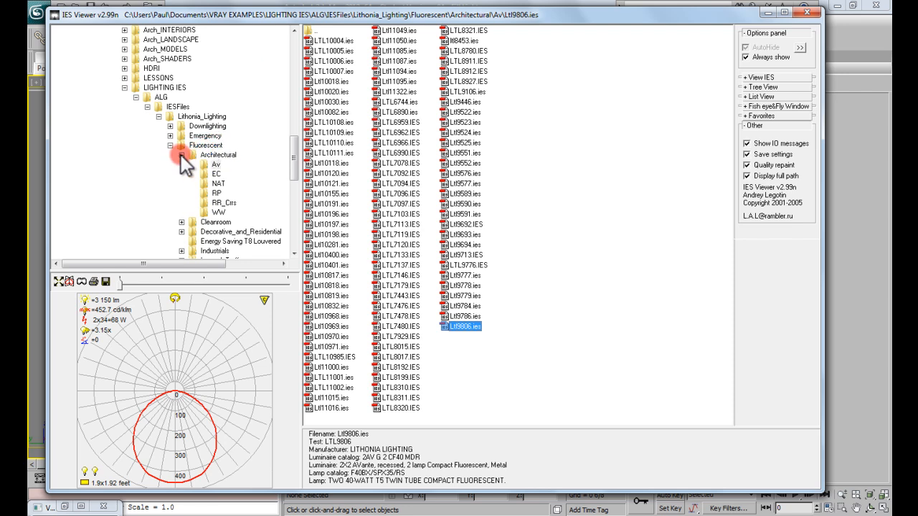
click(181, 156)
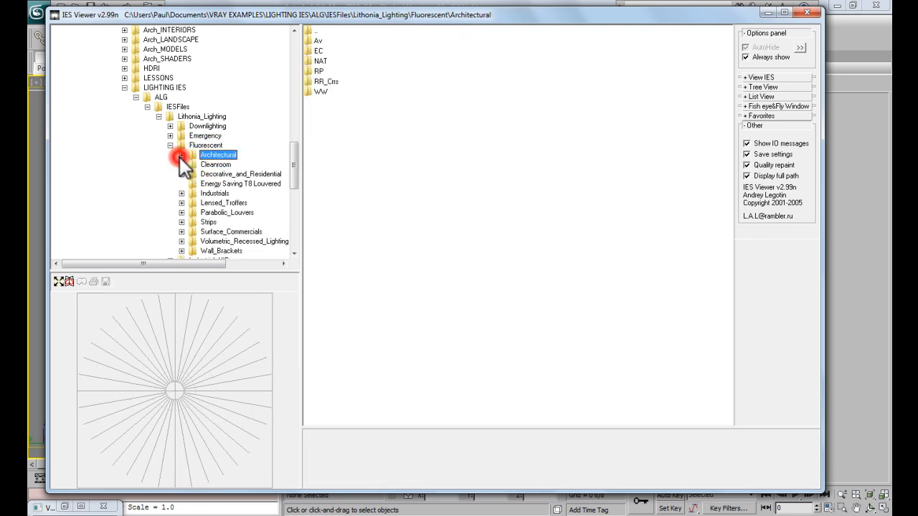
click(170, 145)
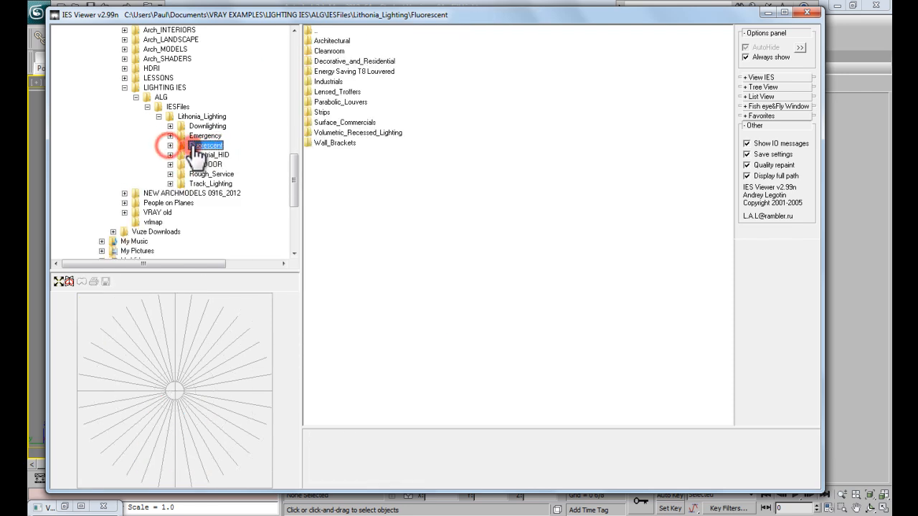
click(170, 126)
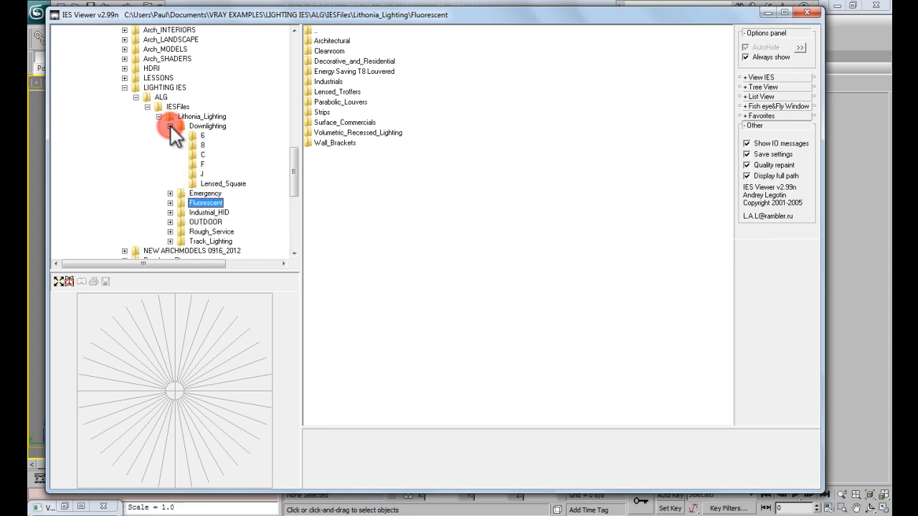
click(196, 135)
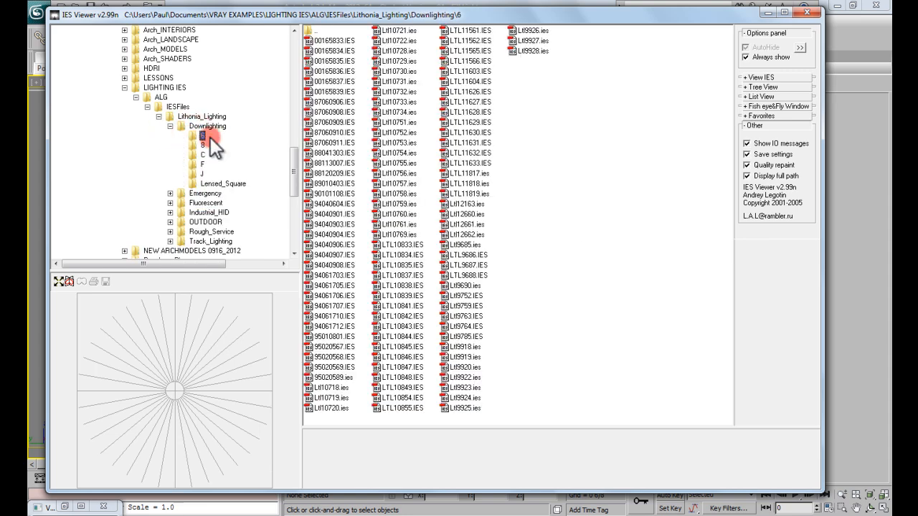
Open the render preview for 00165833.IES and return the focus to that file in the list
click(330, 41)
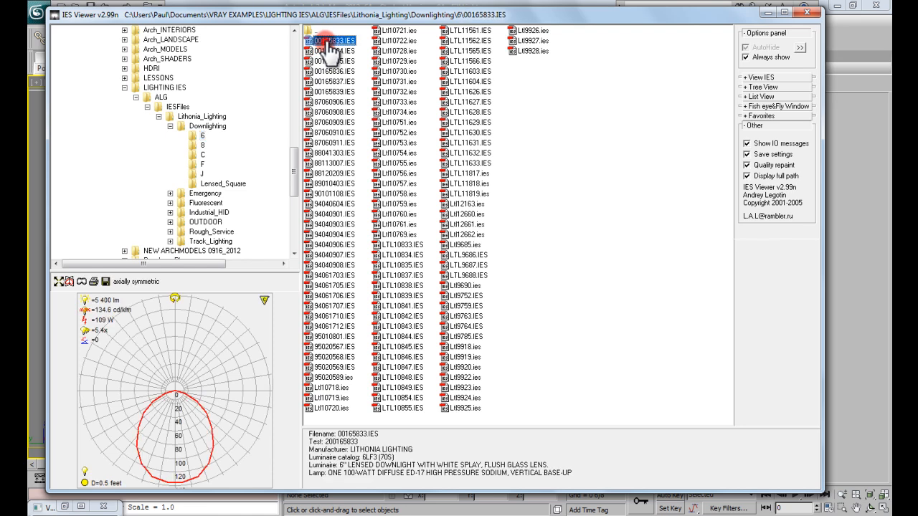
click(82, 282)
click(332, 40)
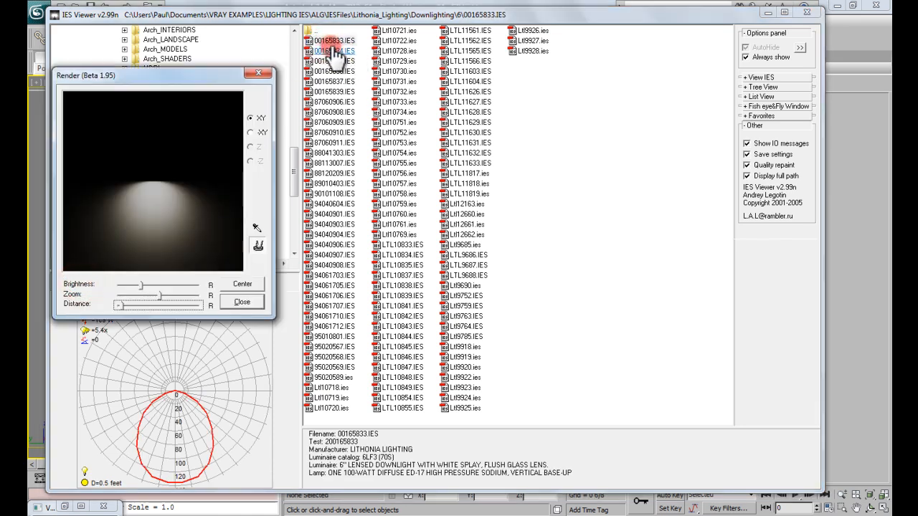
Examine the render previews of the 6-inch downlight files in sequence, from 00165833.IES to 89010403.IES
key(Down)
key(Down)
key(Down)
key(Down)
key(Down)
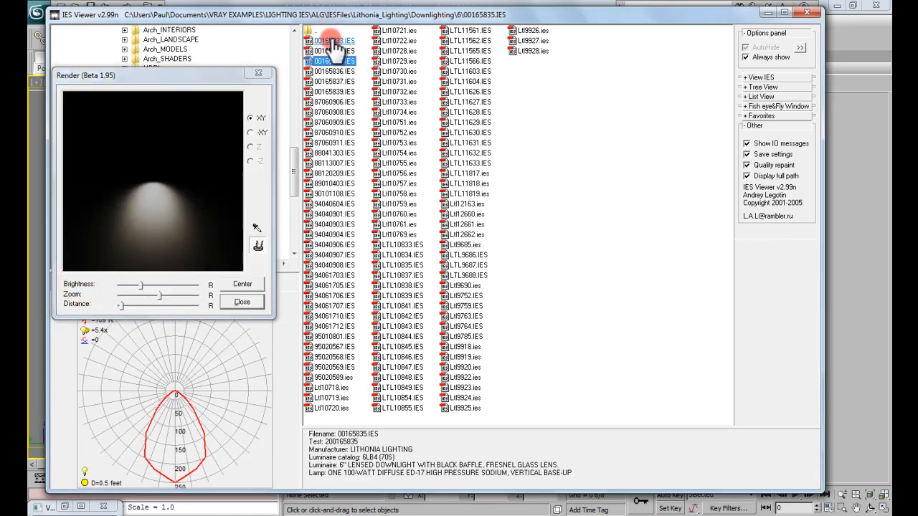
key(Down)
key(Down)
key(Down)
key(Down)
key(Down)
key(Down)
key(Down)
key(Down)
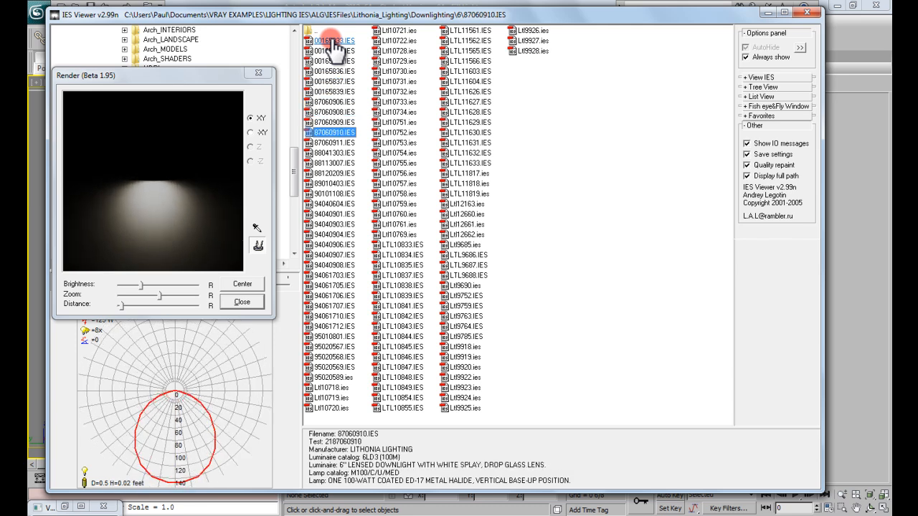
key(Down)
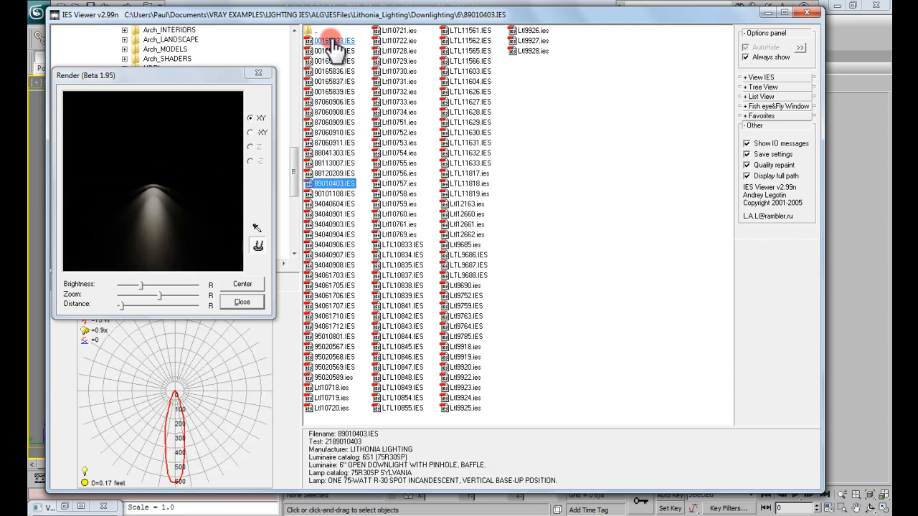
Compare 89010403.IES with its neighbouring profiles, return to it and slightly raise the render preview's brightness
key(Down)
key(Down)
key(Up)
key(Up)
key(Down)
key(Up)
drag(142, 285, 149, 284)
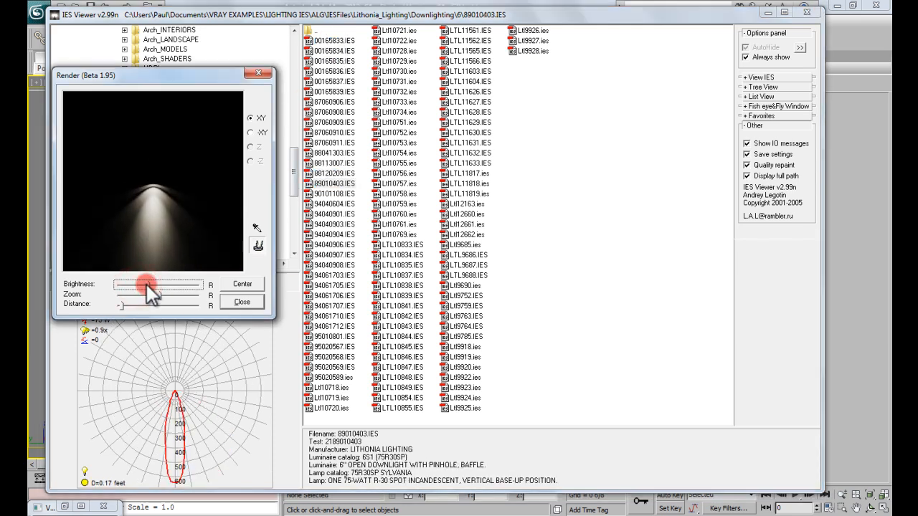
Examine the brightened previews of the downlight profiles in sequence, from 88120209.IES to 95020569.IES
click(342, 174)
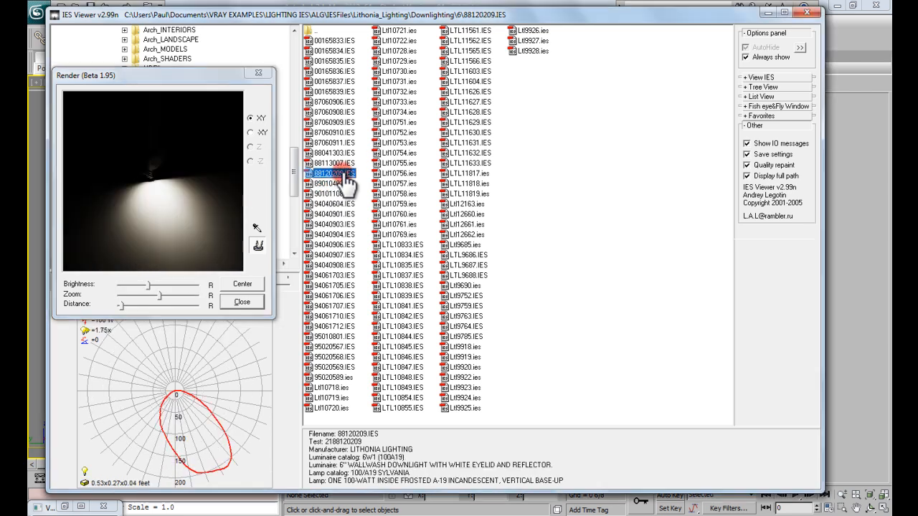
key(Down)
key(Down)
key(Down)
key(Down)
key(Down)
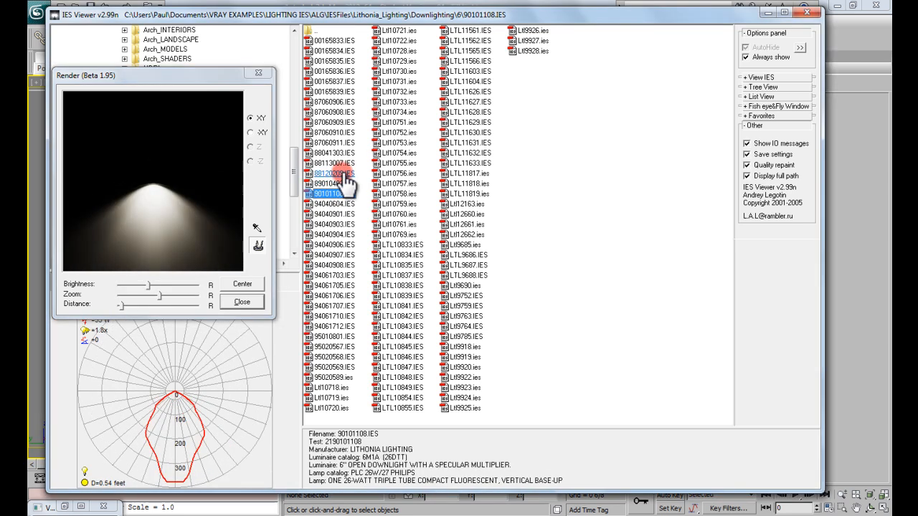
key(Down)
key(Down)
key(Down)
key(Down)
key(Down)
key(Down)
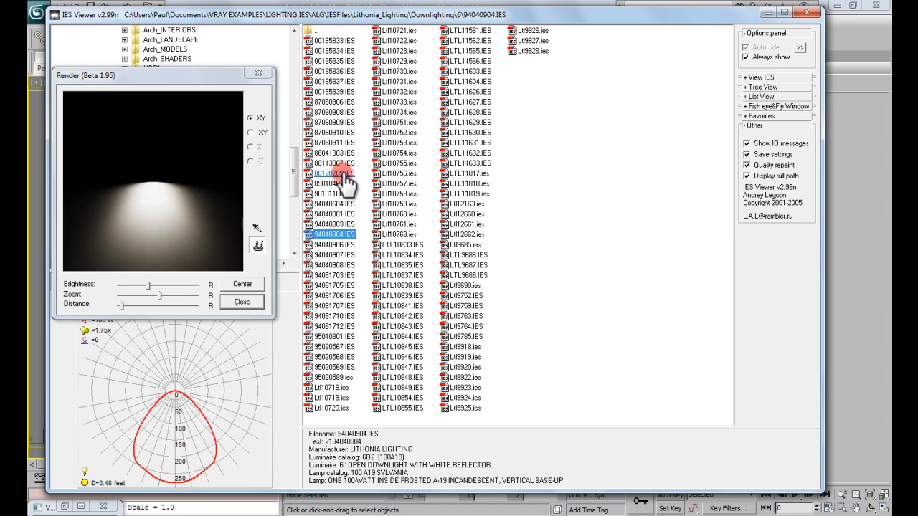
key(Down)
key(Down)
key(Down)
key(Down)
key(Down)
key(Down)
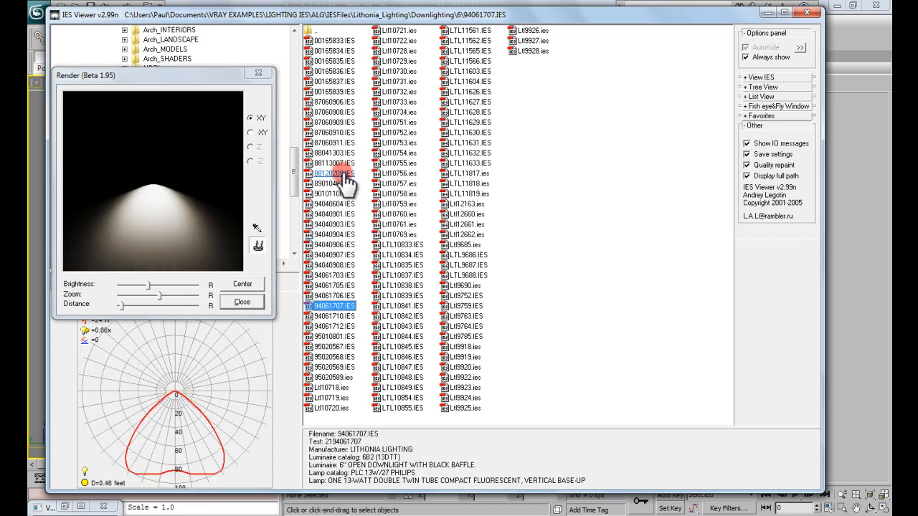
key(Down)
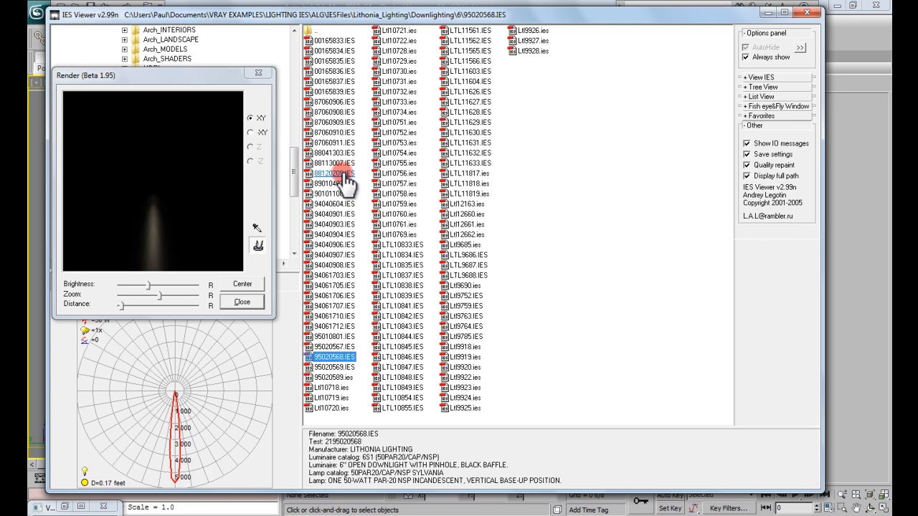
key(Down)
key(Down)
key(Up)
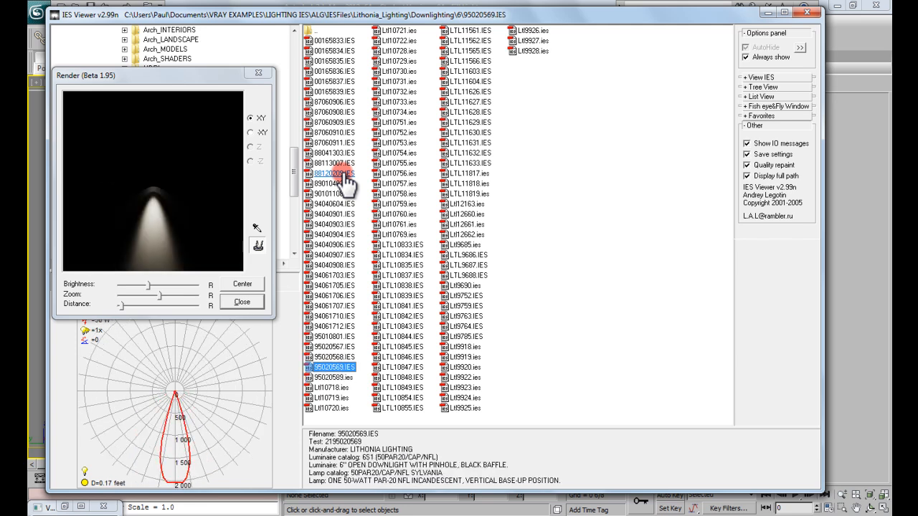
Compare the render previews of the downlight profiles around 95020589.ies and Ltl10719.ies, moving back and forth between them
key(Down)
key(Down)
key(Down)
key(Down)
key(Up)
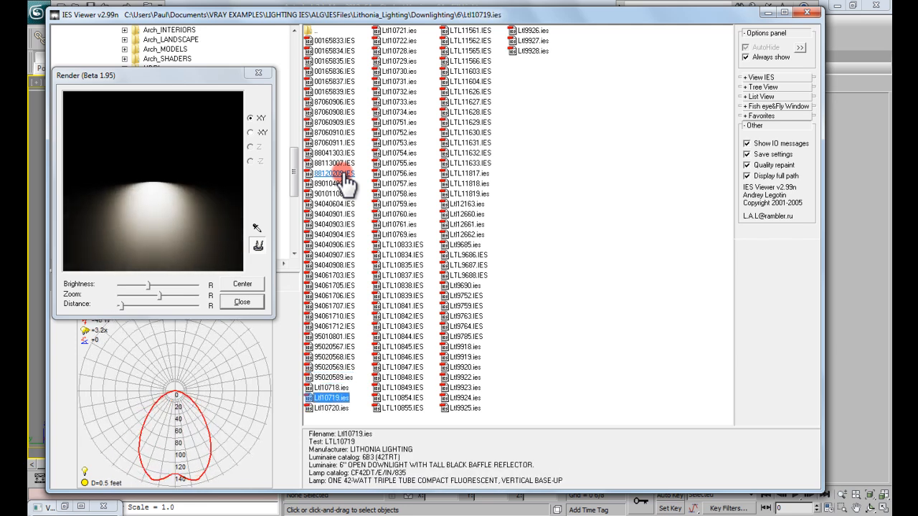
key(Up)
key(Up)
key(Down)
key(Down)
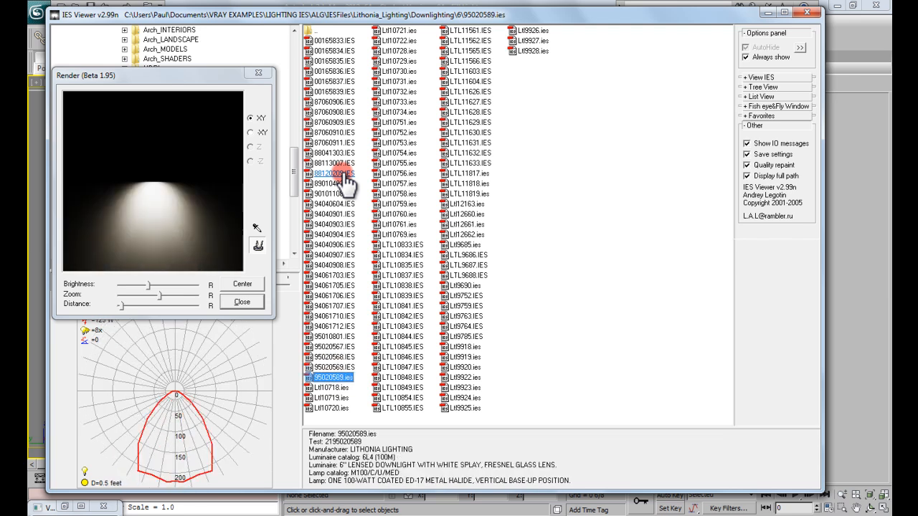
Examine the previews of the remaining 6-inch downlight profiles in sequence, through the LTL series to Ltl9927.ies
key(Down)
key(Down)
key(Down)
key(Down)
key(Down)
key(Down)
key(Down)
key(Down)
key(Down)
key(Down)
key(Down)
key(Down)
key(Down)
key(Down)
key(Down)
key(Down)
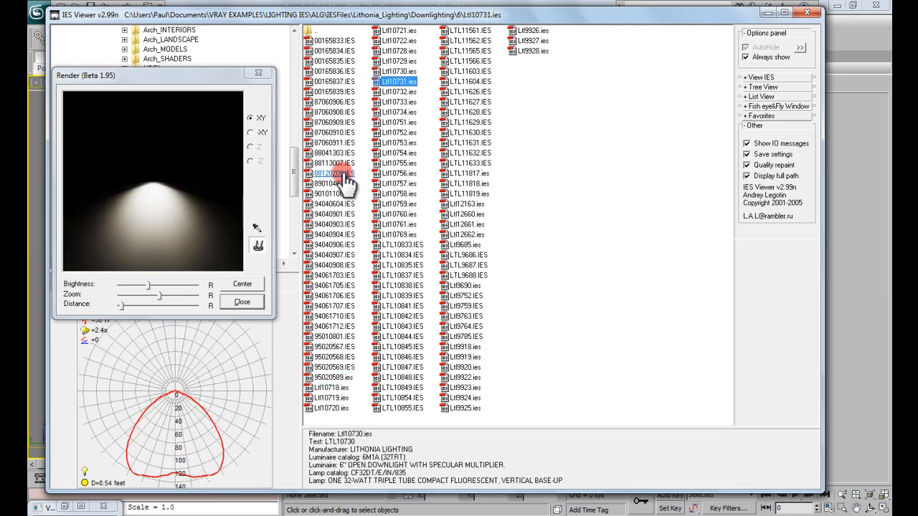
key(Down)
key(Down)
key(Down)
key(Down)
key(Down)
key(Down)
key(Down)
key(Down)
key(Down)
key(Down)
key(Down)
key(Down)
key(Down)
key(Down)
key(Down)
key(Down)
key(Down)
key(Down)
key(Down)
key(Down)
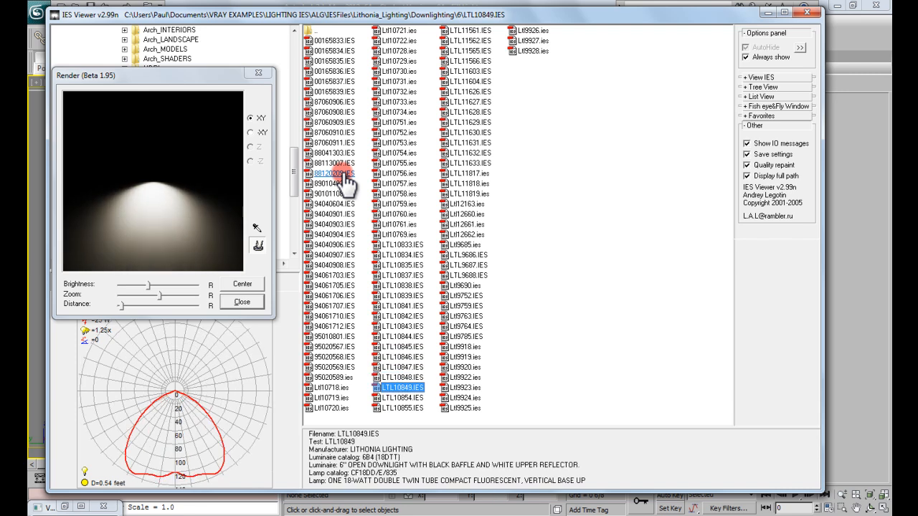
key(Down)
key(Down)
key(Down)
key(Down)
key(Down)
key(Down)
key(Down)
key(Down)
key(Down)
key(Down)
key(Down)
key(Down)
key(Down)
key(Down)
key(Down)
key(Down)
key(Down)
key(Down)
key(Down)
key(Down)
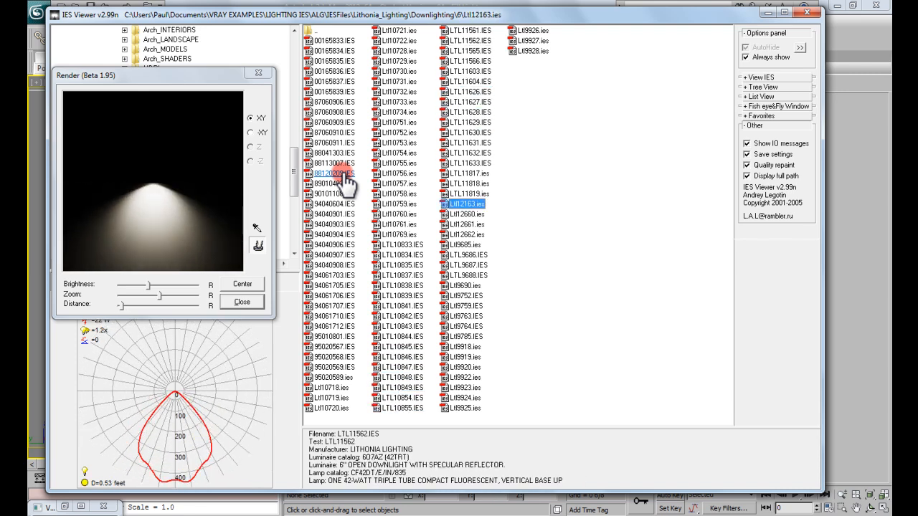
key(Down)
key(Down)
key(Down)
key(Down)
key(Down)
key(Down)
key(Down)
key(Down)
key(Down)
key(Down)
key(Down)
key(Down)
key(Down)
key(Down)
key(Down)
key(Down)
key(Down)
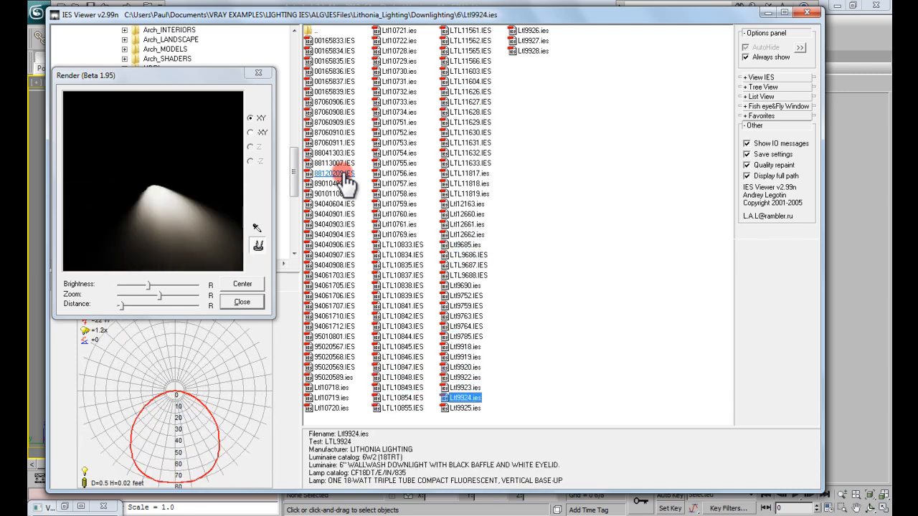
key(Down)
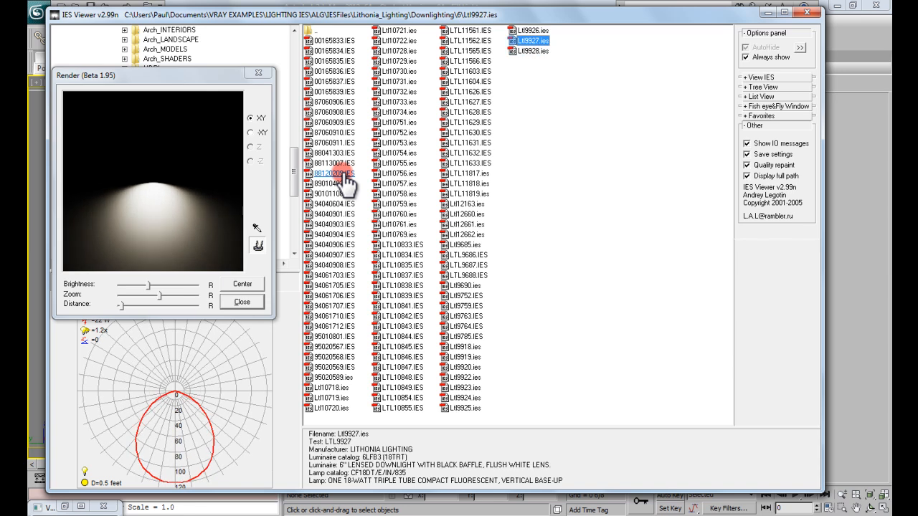
Reselect 89010403.IES, close its render preview and IES Viewer, and minimize the IES VIEWER folder window to return to 3ds Max
click(344, 180)
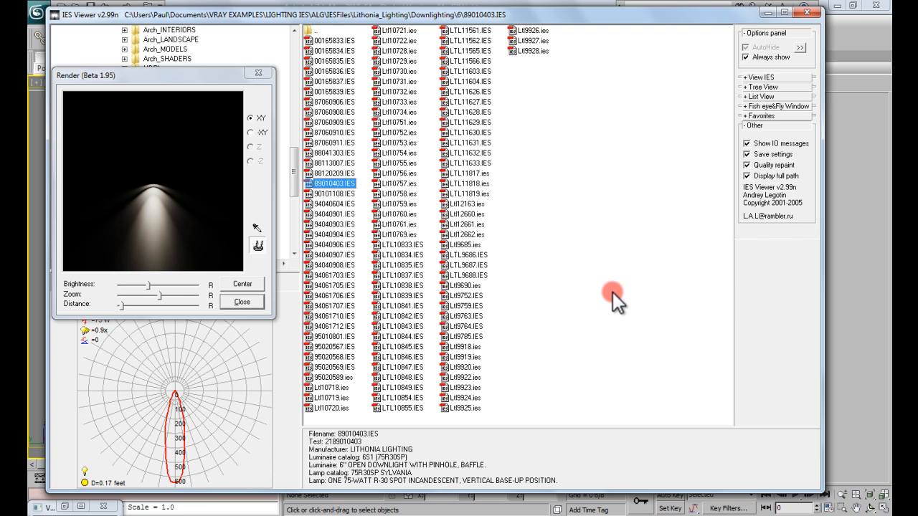
click(238, 302)
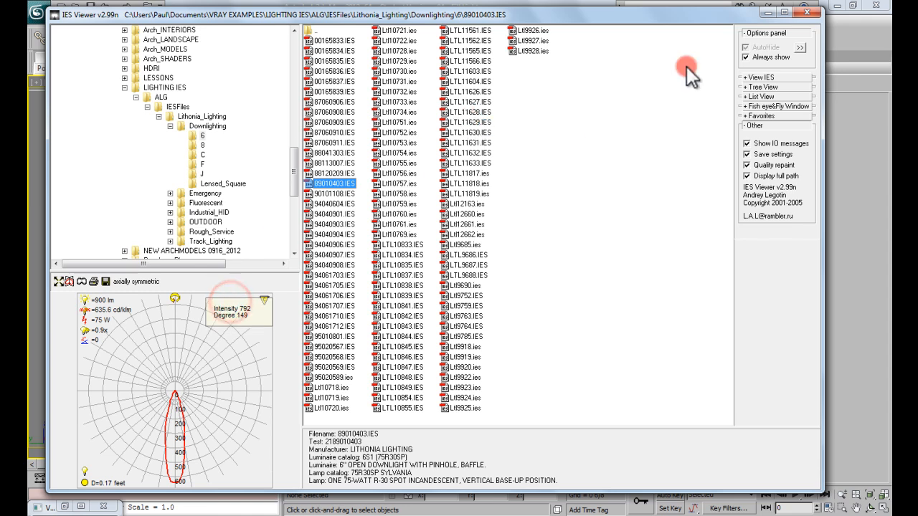
click(805, 13)
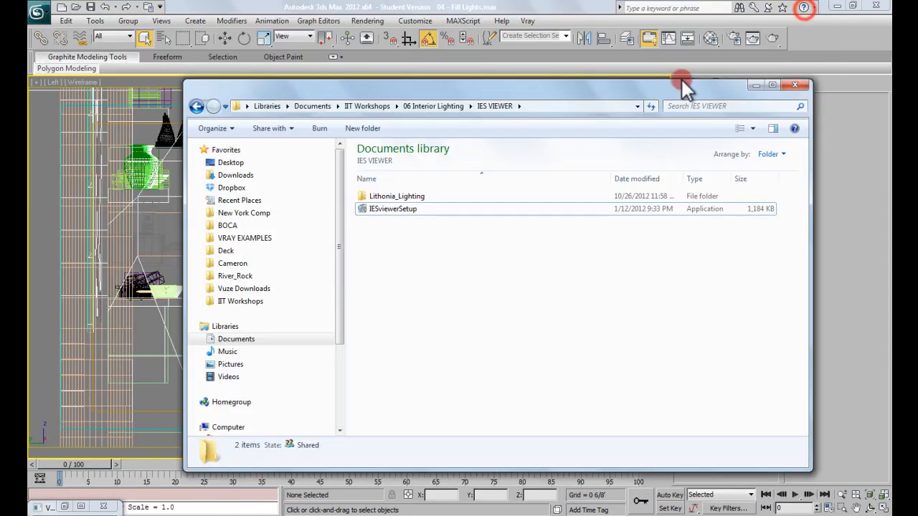
click(755, 85)
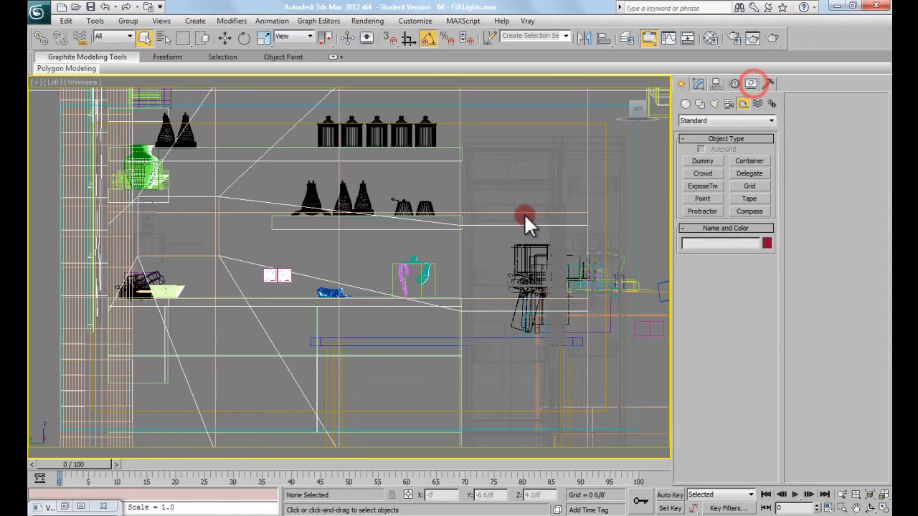
Create a targeted VRayIES light just under the middle shelf in the Left view, using temporary ortho snapping to aim its target straight down
click(714, 103)
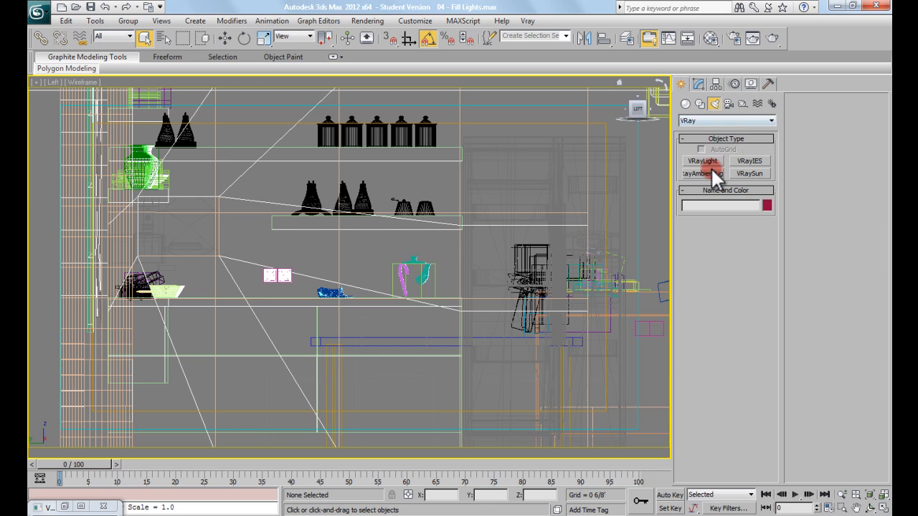
click(748, 161)
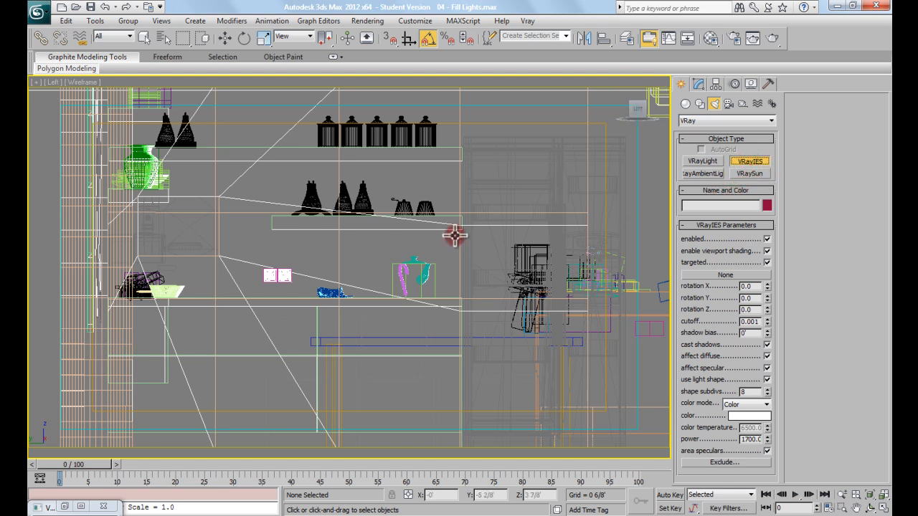
click(407, 38)
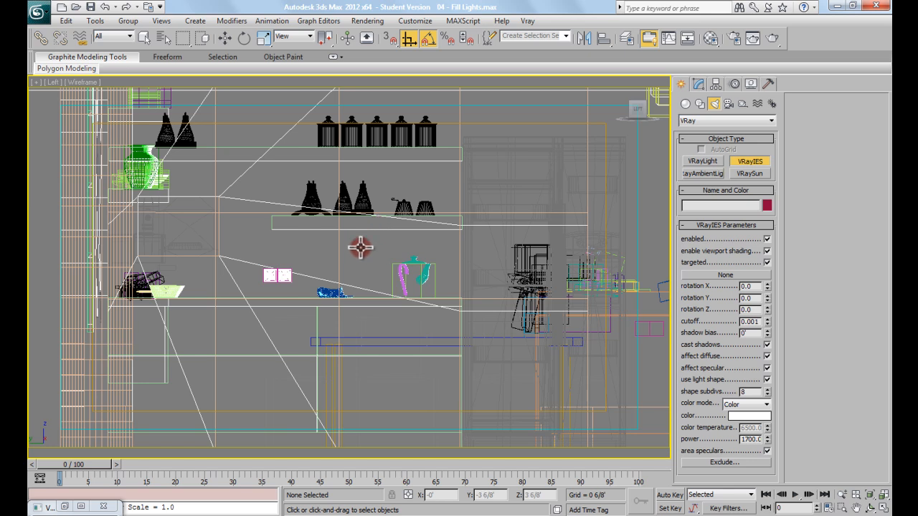
drag(362, 233, 415, 329)
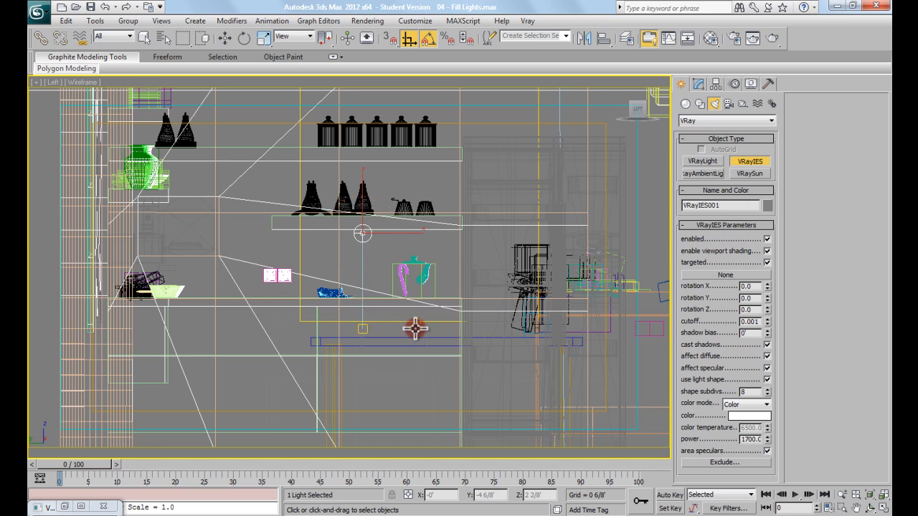
click(401, 35)
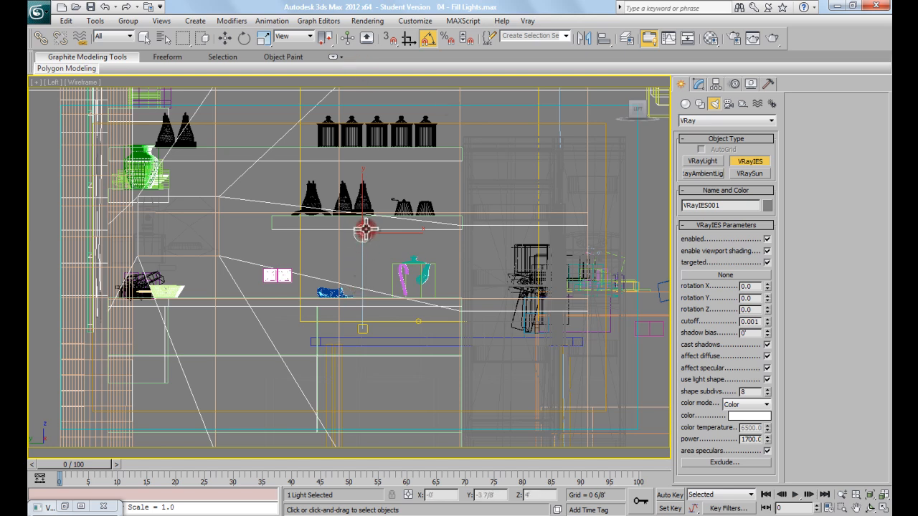
Start assigning an IES profile to the new VRayIES light and browse to IES VIEWER > Lithonia_Lighting > Downlighting
click(698, 85)
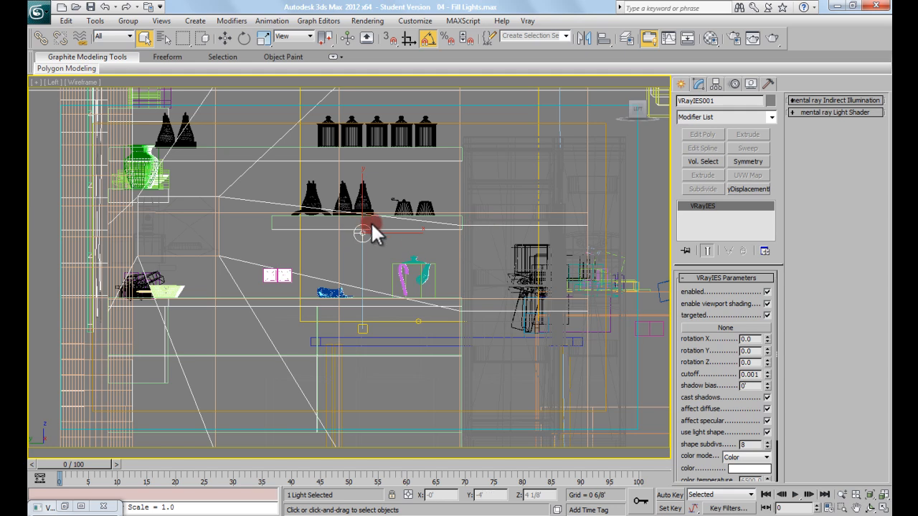
drag(740, 287, 738, 279)
scroll(722, 317, down, 1)
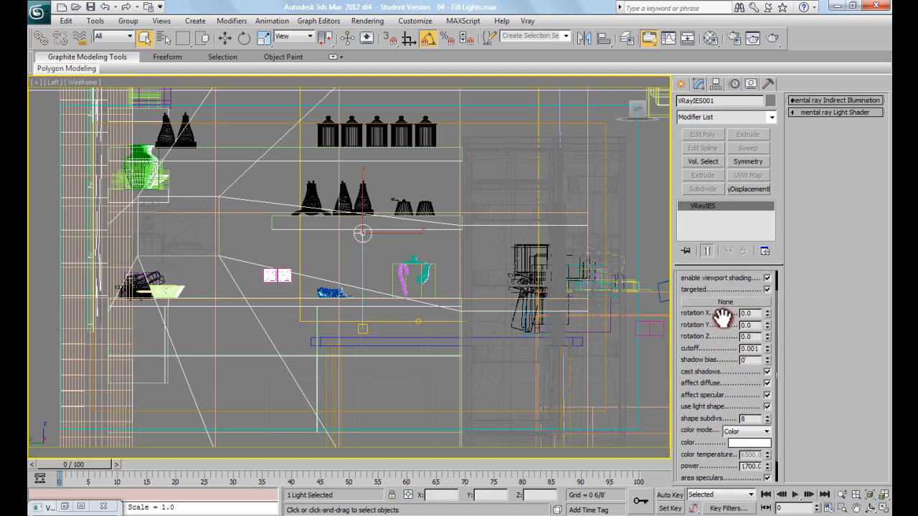
scroll(723, 313, up, 2)
click(723, 326)
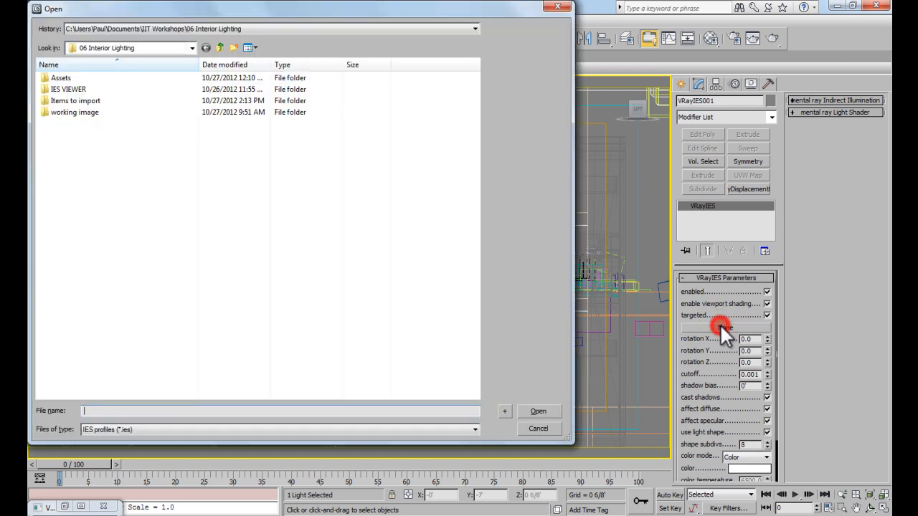
double_click(69, 89)
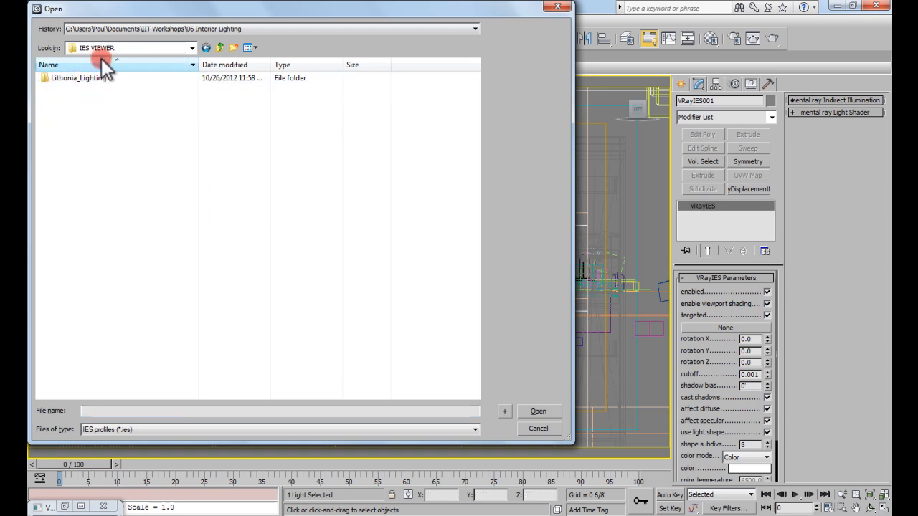
double_click(84, 82)
double_click(83, 79)
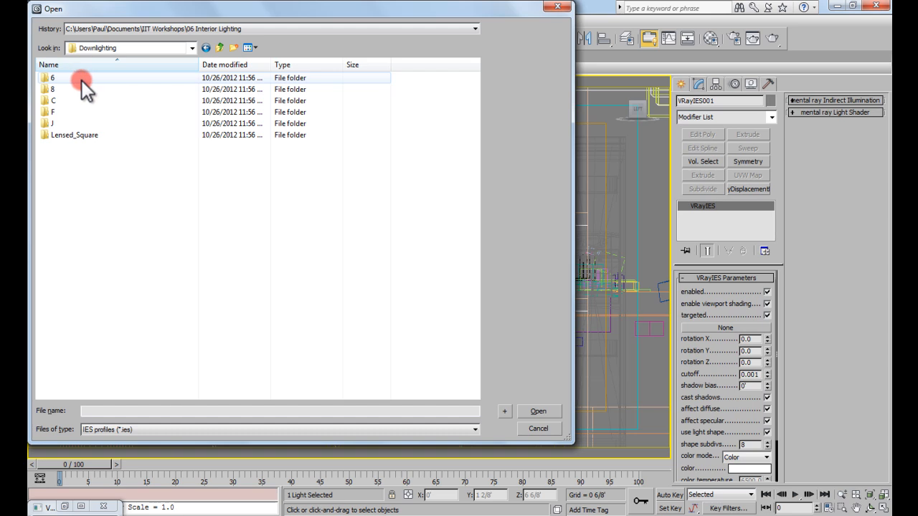
Load the photometric profile 89010403 from the 6 folder in Downlighting into the VRayIES light
double_click(81, 79)
click(106, 134)
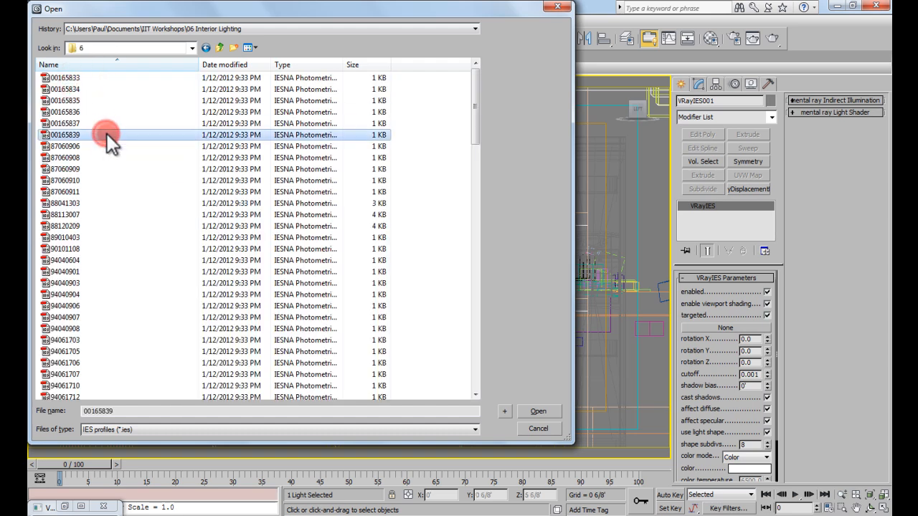
text(89010403)
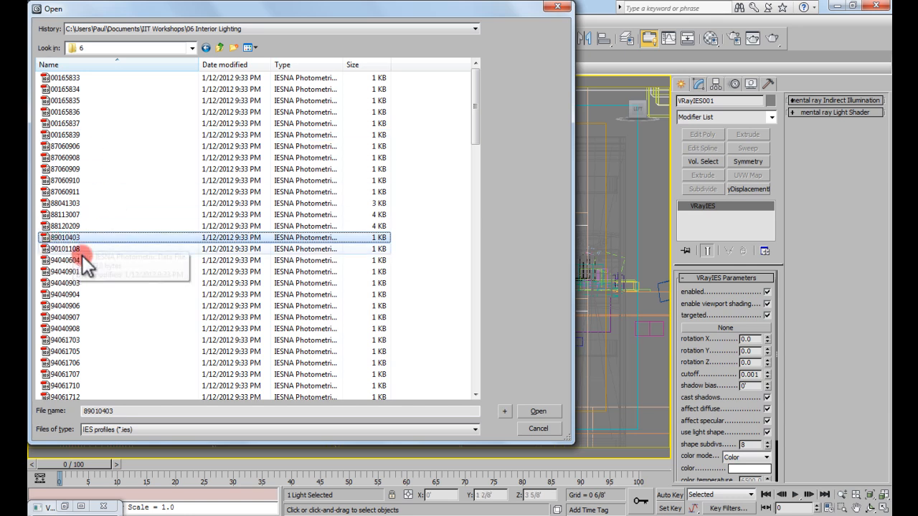
click(532, 410)
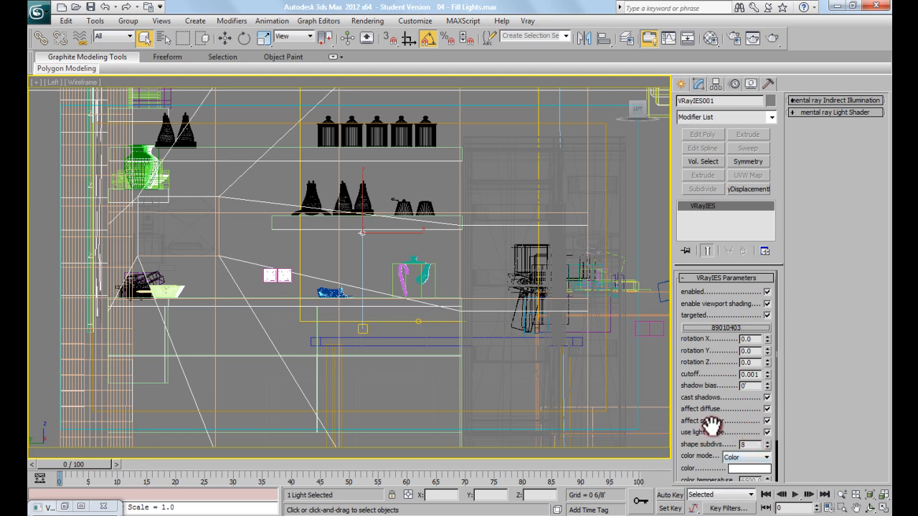
Examine the IES light's placement relative to the shelf and counter in the left, top and front views
scroll(380, 237, up, 4)
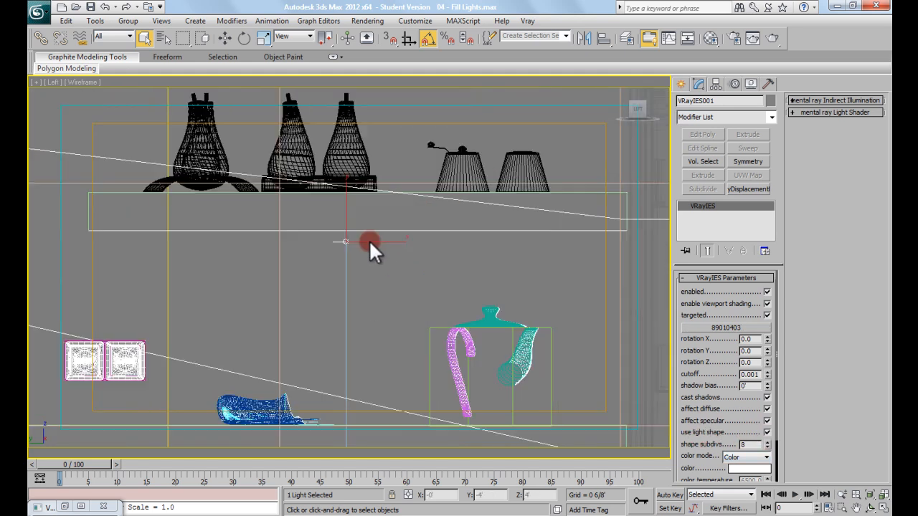
scroll(391, 233, down, 3)
middle_drag(392, 241, 387, 195)
key(t)
key(z)
middle_drag(351, 284, 393, 252)
scroll(355, 243, down, 8)
scroll(381, 252, down, 3)
scroll(370, 264, up, 3)
scroll(370, 264, up, 2)
key(f)
key(z)
middle_drag(384, 157, 378, 203)
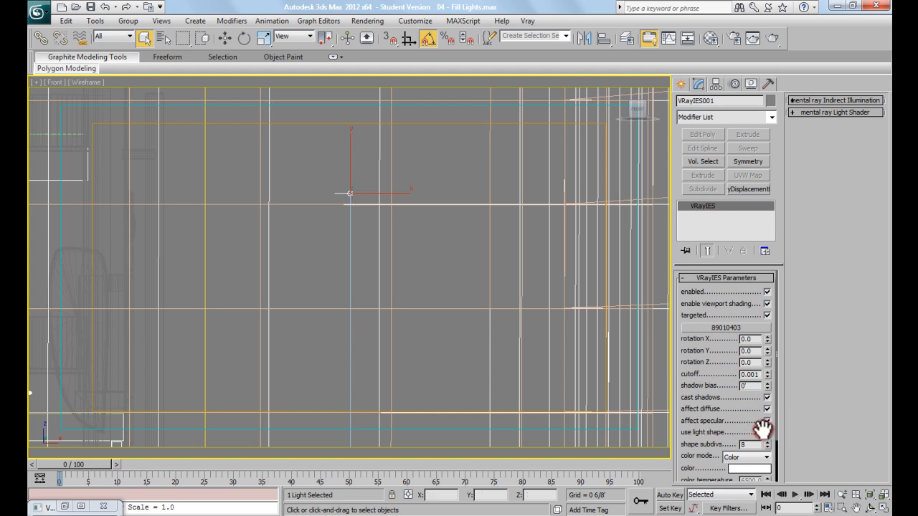
Review the IES light's shape subdivisions, cutoff, shadow bias, colour mode, power and loaded profile settings
scroll(733, 421, down, 3)
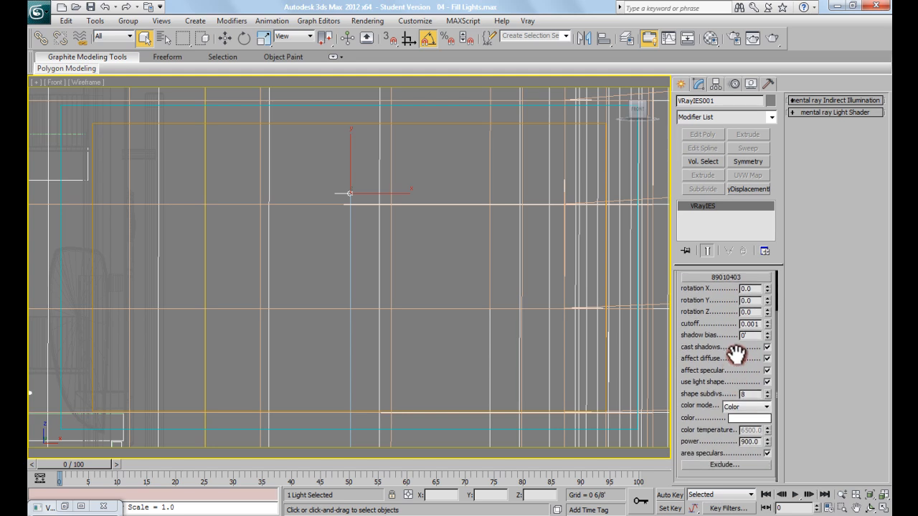
double_click(751, 393)
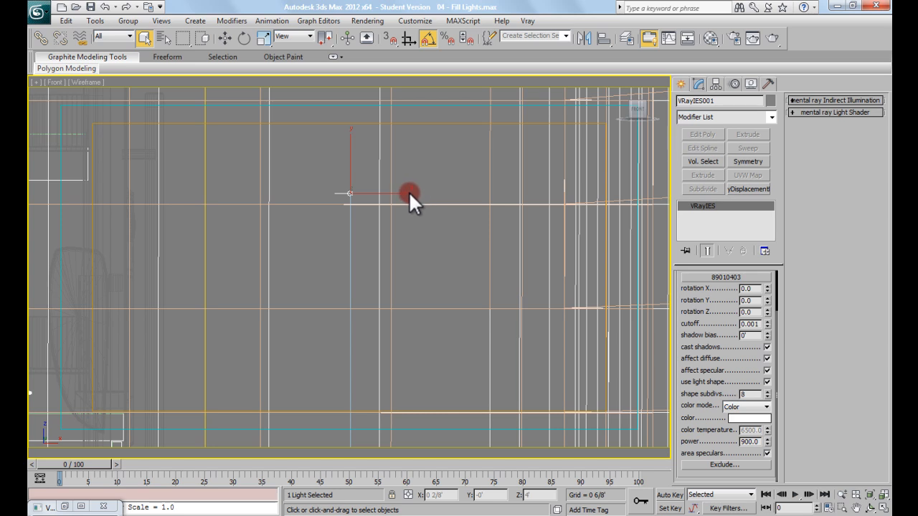
scroll(394, 201, down, 5)
middle_drag(395, 201, 395, 210)
drag(735, 355, 722, 380)
click(744, 385)
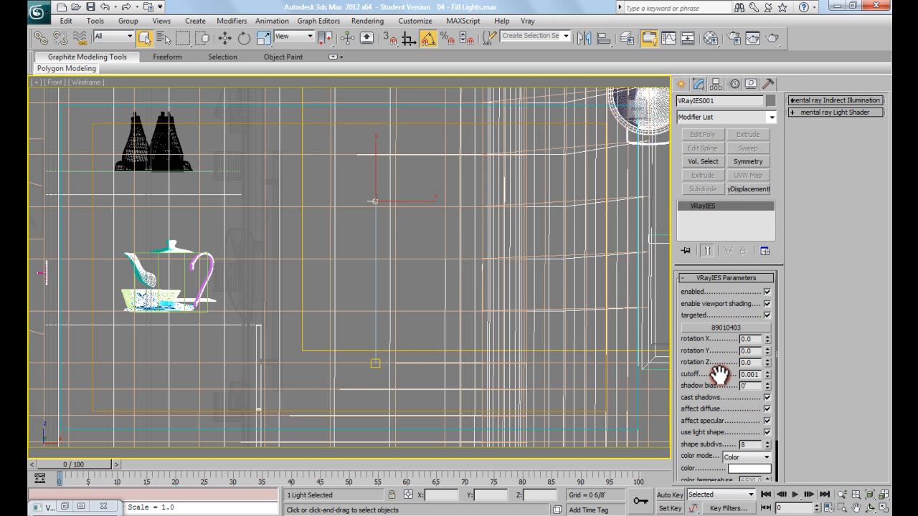
double_click(750, 374)
drag(715, 363, 712, 322)
click(757, 441)
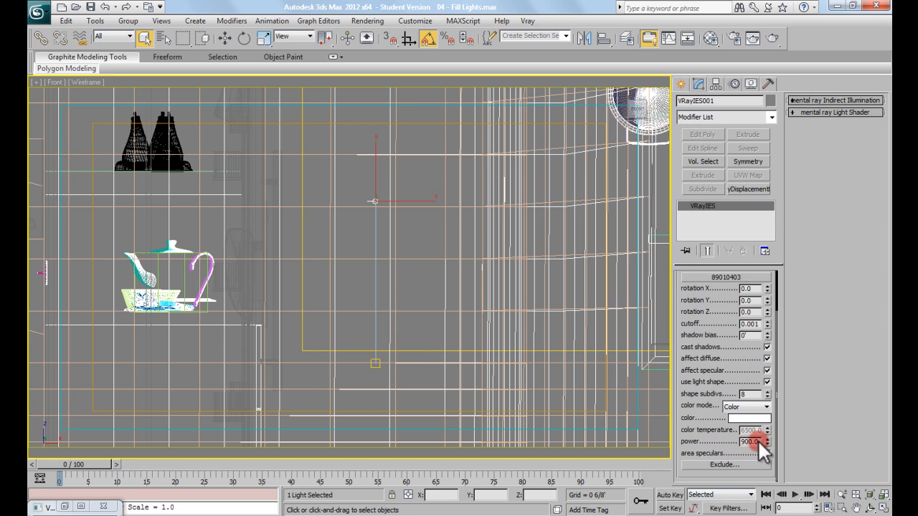
click(730, 408)
click(750, 410)
scroll(715, 408, up, 4)
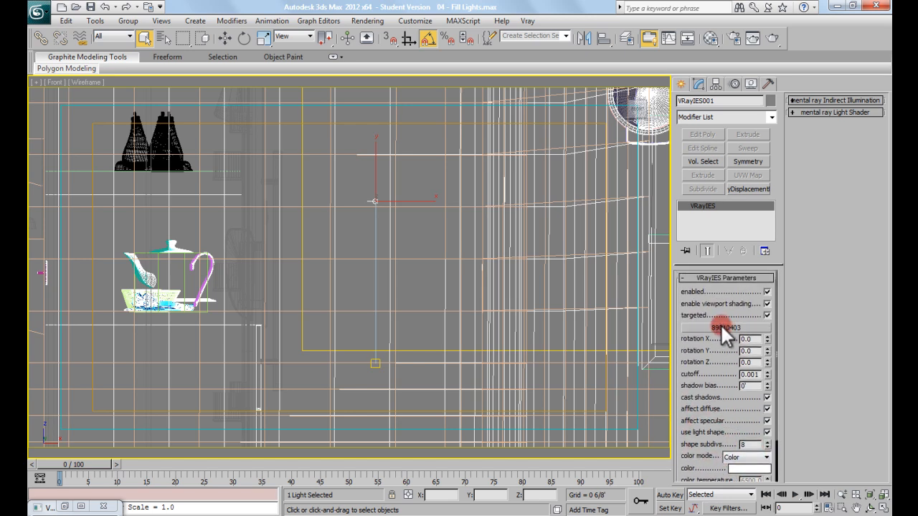
scroll(693, 353, down, 4)
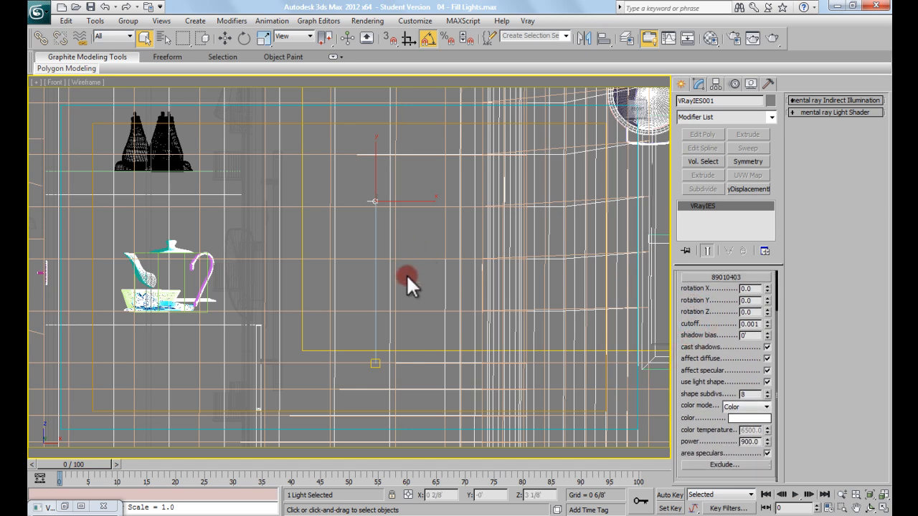
Check the scene's external files in Asset Tracking, refreshing the list to include the photometric file, and close it
click(39, 10)
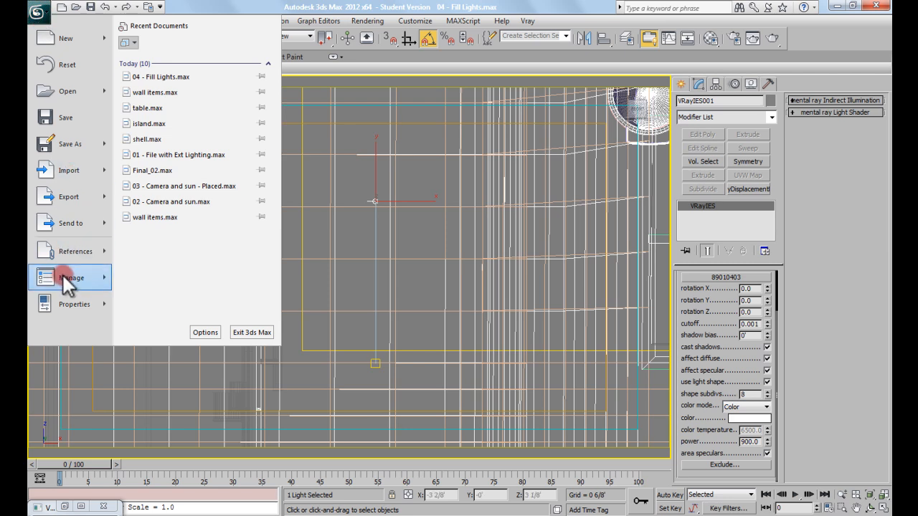
mouse_move(62, 276)
click(192, 111)
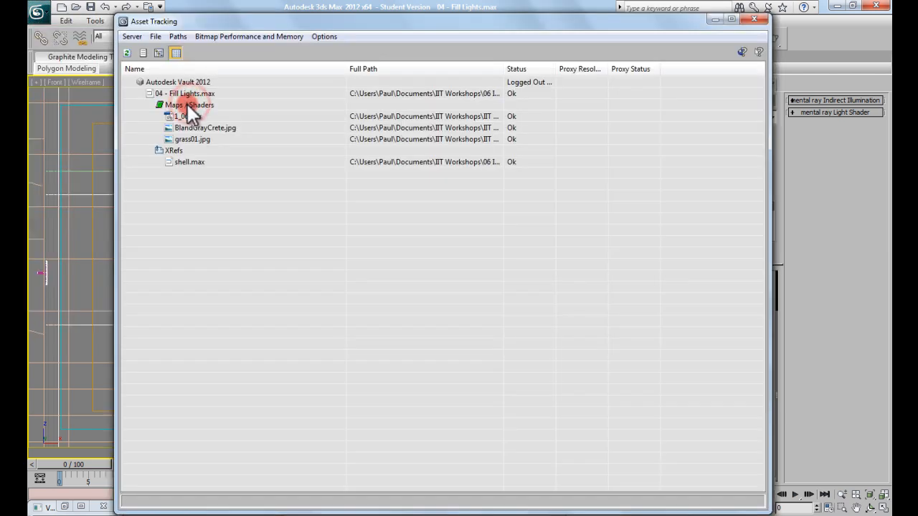
click(156, 36)
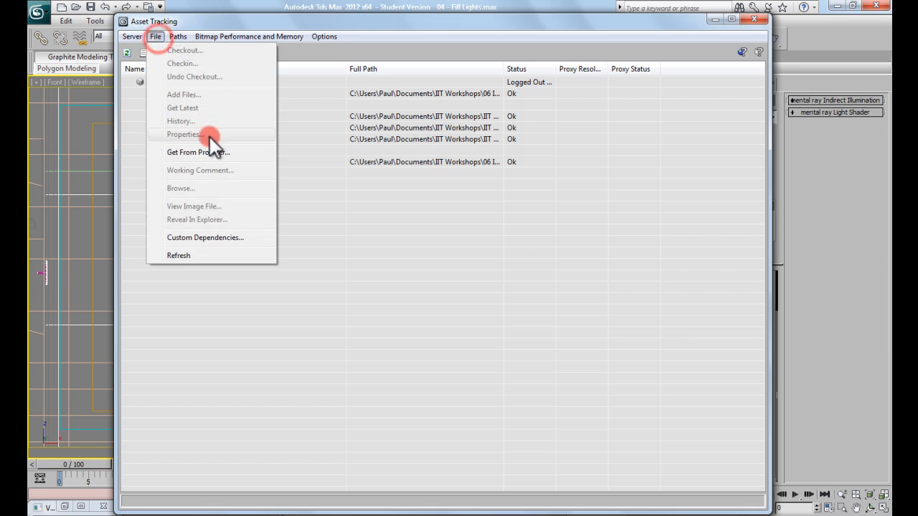
click(206, 255)
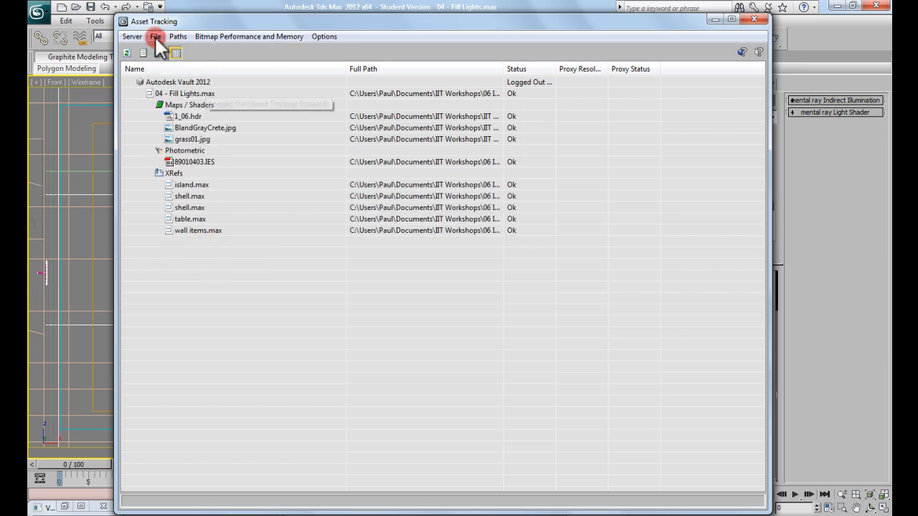
click(155, 37)
click(205, 256)
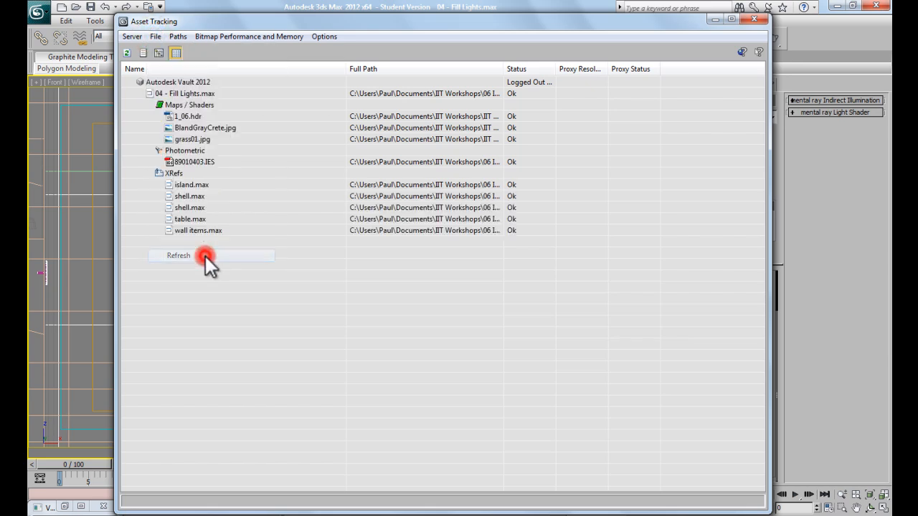
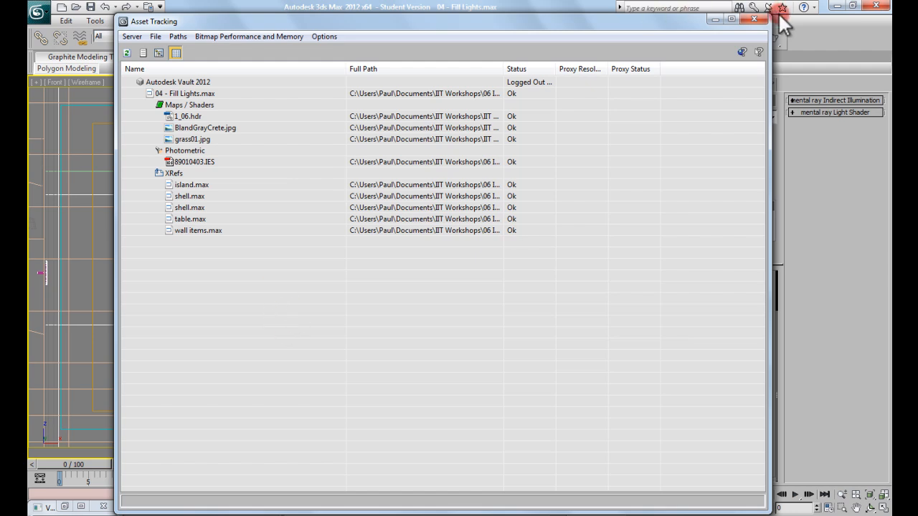
click(754, 18)
Select the IES light's target in the front view and then the light itself to compare their parameters
mouse_move(360, 242)
middle_down()
mouse_move(354, 256)
mouse_move(363, 229)
middle_up()
drag(350, 188, 401, 390)
middle_drag(376, 290, 377, 280)
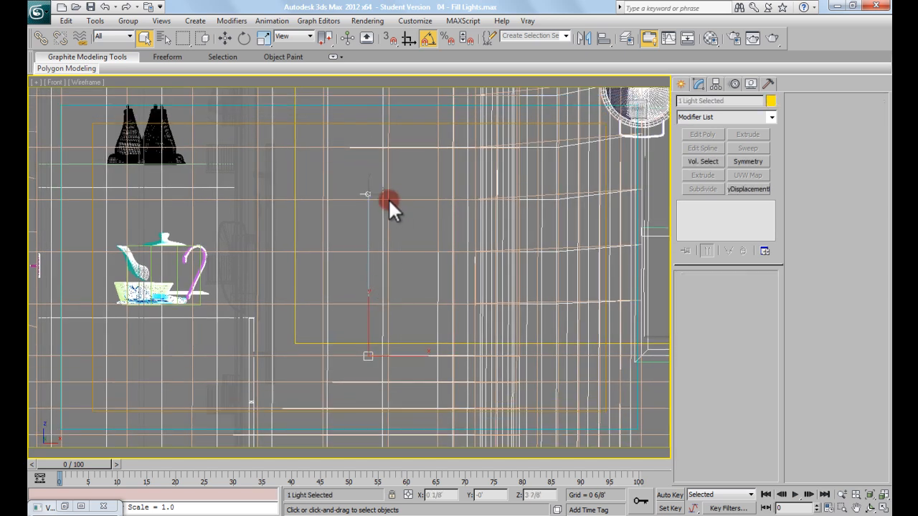
click(355, 181)
click(363, 193)
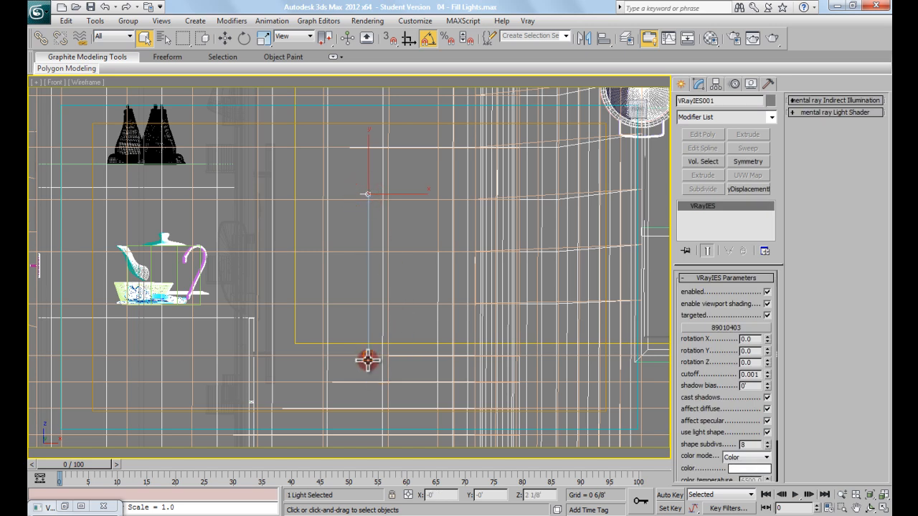
Move the IES light and its target along X in the top view to sit over the counter beside the teapot
click(367, 355)
middle_drag(373, 279, 373, 221)
key(t)
scroll(373, 222, down, 8)
scroll(369, 266, up, 4)
middle_drag(369, 267, 393, 273)
key(w)
drag(402, 266, 327, 263)
middle_drag(338, 261, 312, 262)
Raise the light's target slightly along Z in a shaded perspective view of the counter and shelf
key(p)
click(365, 292)
alt+middle_drag(391, 307, 313, 232)
scroll(292, 191, up, 3)
alt+middle_drag(277, 196, 307, 222)
key(F3)
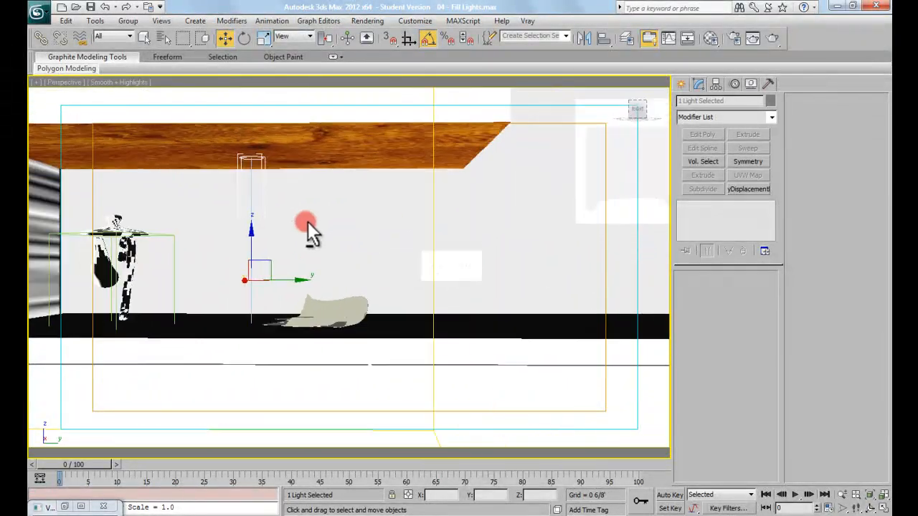
drag(251, 234, 251, 228)
middle_drag(251, 228, 303, 287)
alt+middle_drag(353, 268, 373, 259)
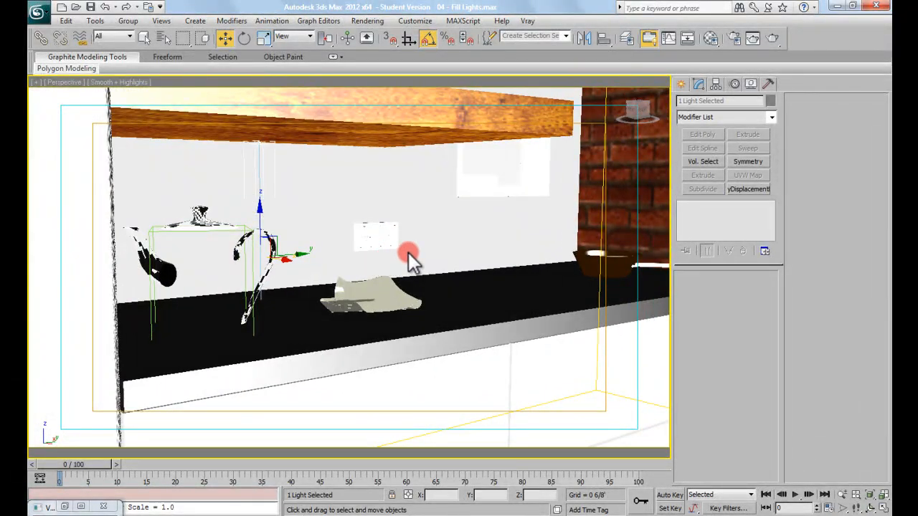
Return to a wireframe top view around the IES light and clear the selection
key(t)
middle_drag(371, 299, 368, 201)
key(t)
scroll(368, 203, down, 2)
key(F3)
mouse_move(404, 299)
middle_down()
mouse_move(373, 272)
mouse_move(367, 291)
mouse_move(365, 267)
mouse_move(381, 262)
mouse_move(389, 280)
middle_up()
scroll(369, 280, down, 3)
scroll(380, 279, down, 5)
click(381, 267)
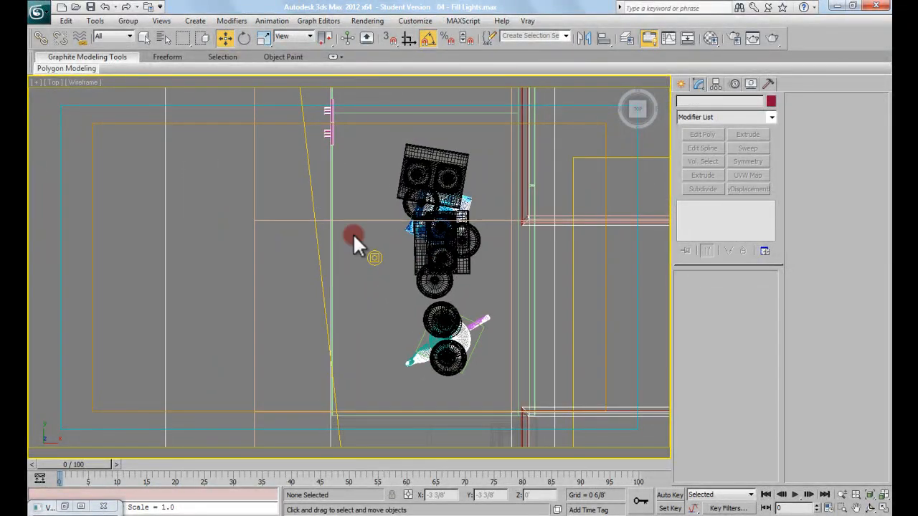
Look through the Items to import folder of 06 Interior Lighting in Windows Explorer, then return to the scene
click(37, 12)
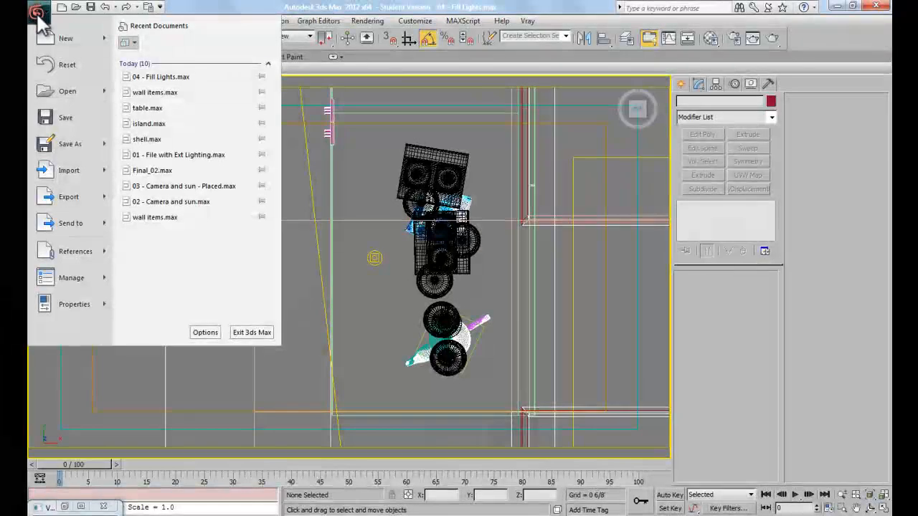
click(74, 167)
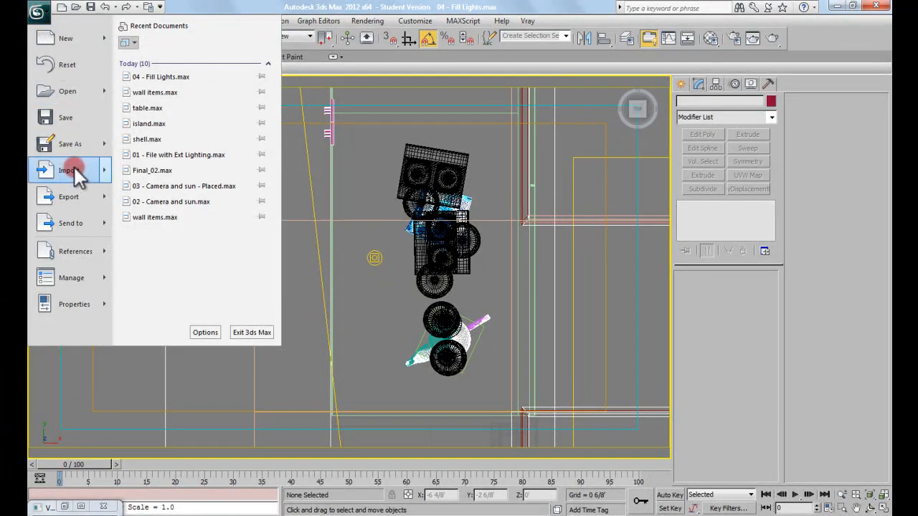
click(36, 13)
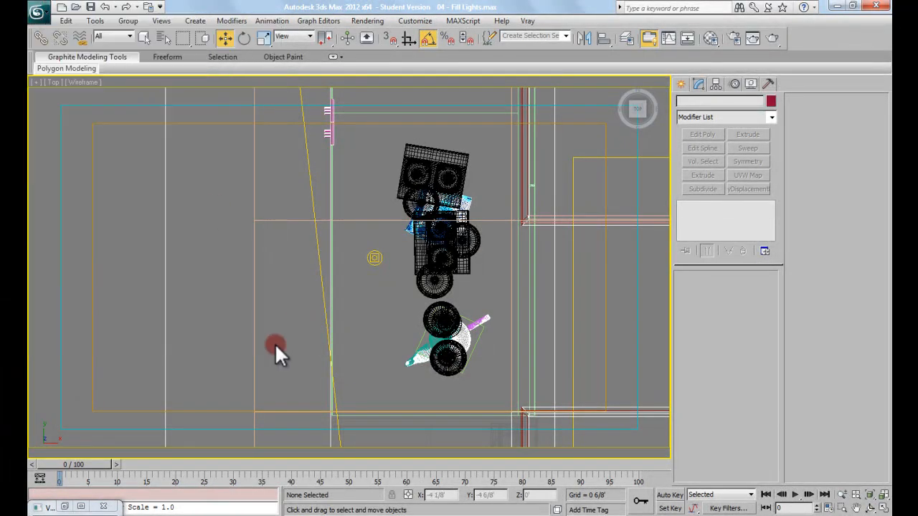
click(188, 514)
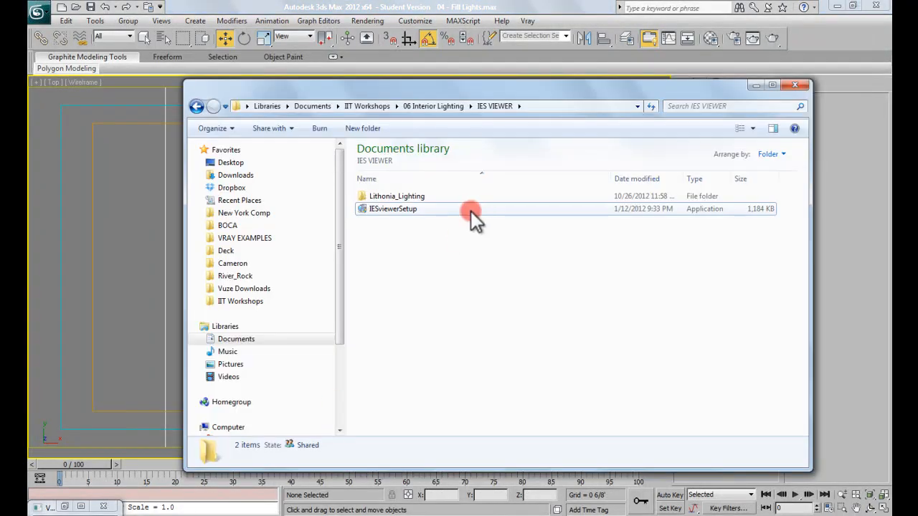
click(430, 105)
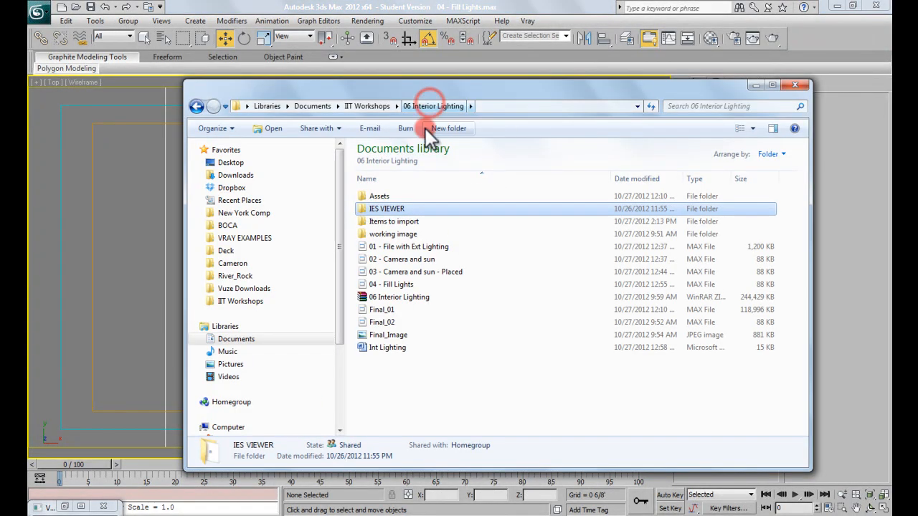
double_click(406, 224)
drag(415, 87, 670, 86)
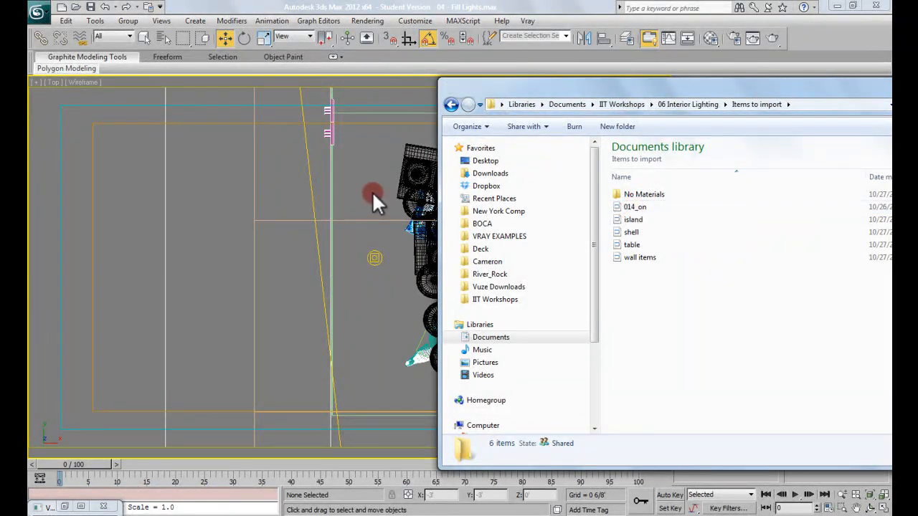
drag(667, 89, 363, 75)
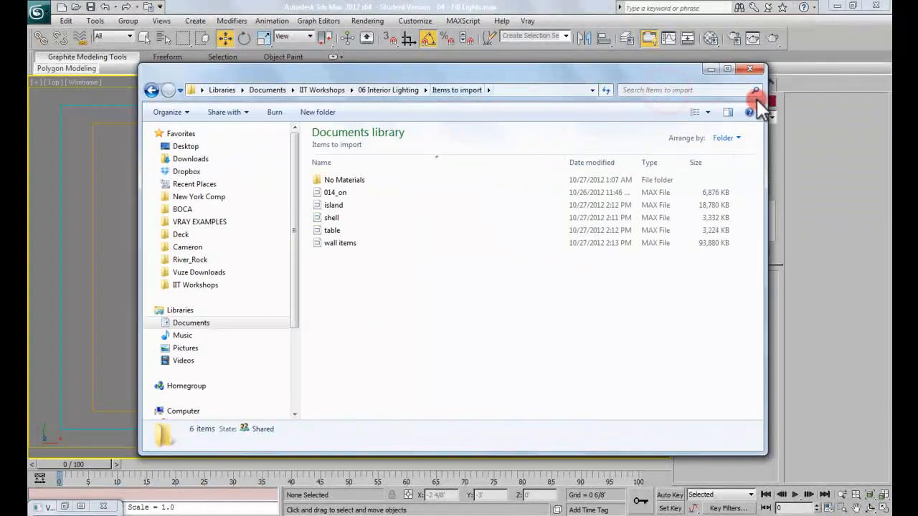
click(710, 69)
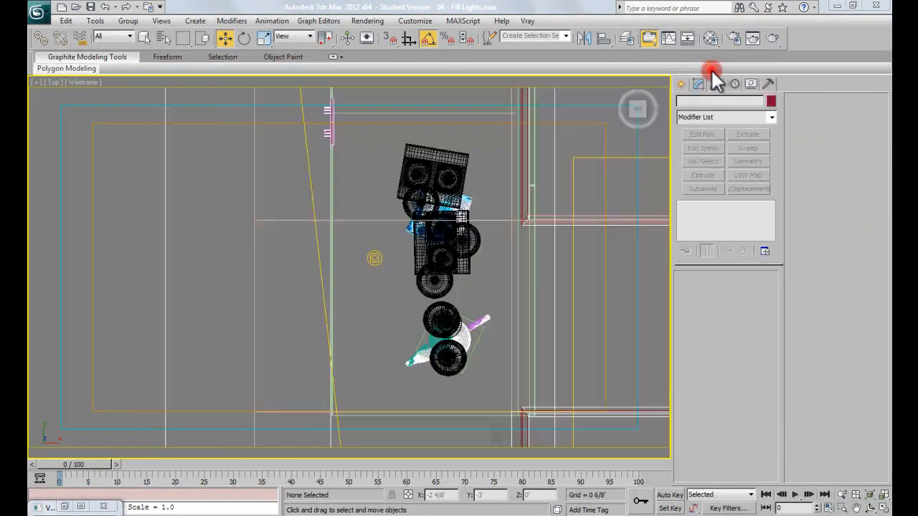
Open 014_on from the Items to import folder of 06 Interior Lighting for merging into the scene
click(35, 14)
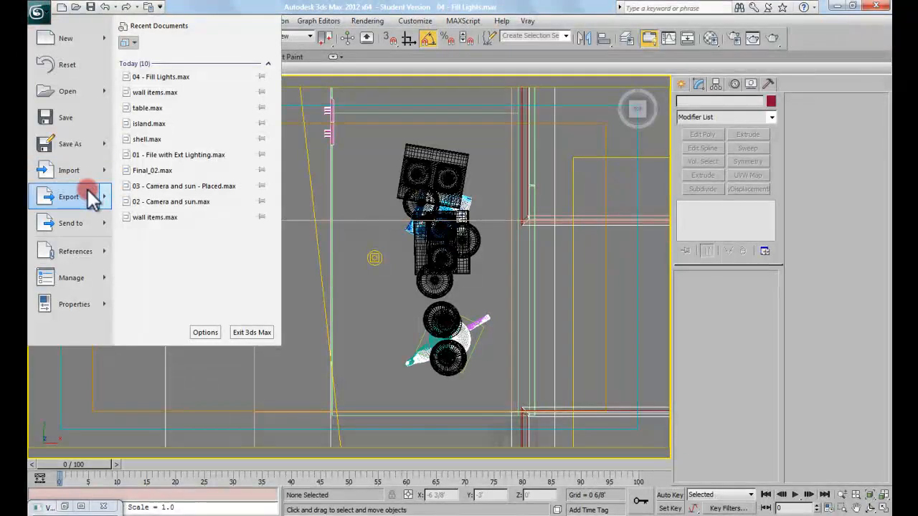
mouse_move(78, 177)
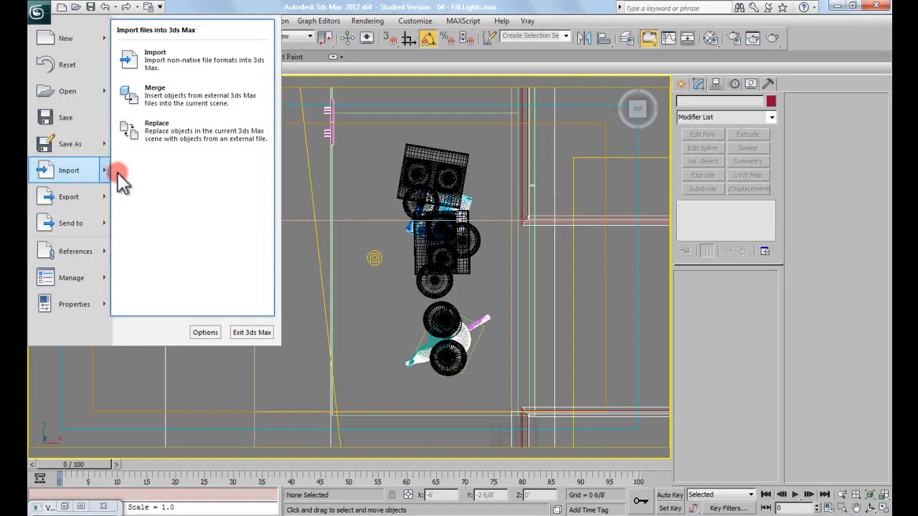
click(169, 94)
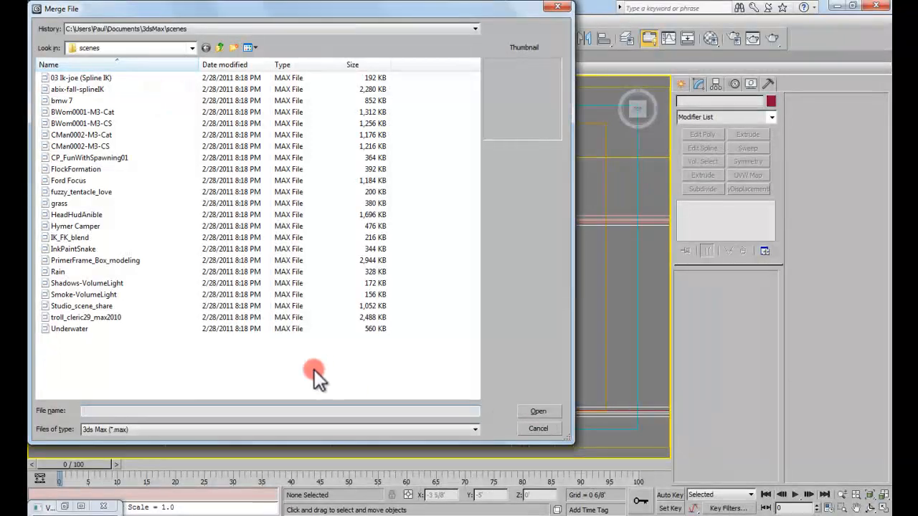
click(134, 29)
click(129, 47)
click(155, 29)
click(154, 54)
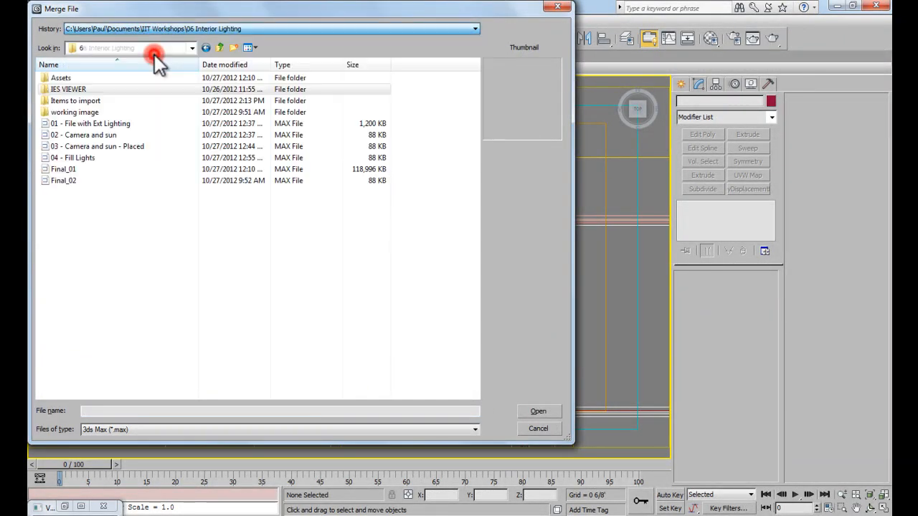
double_click(97, 101)
click(86, 89)
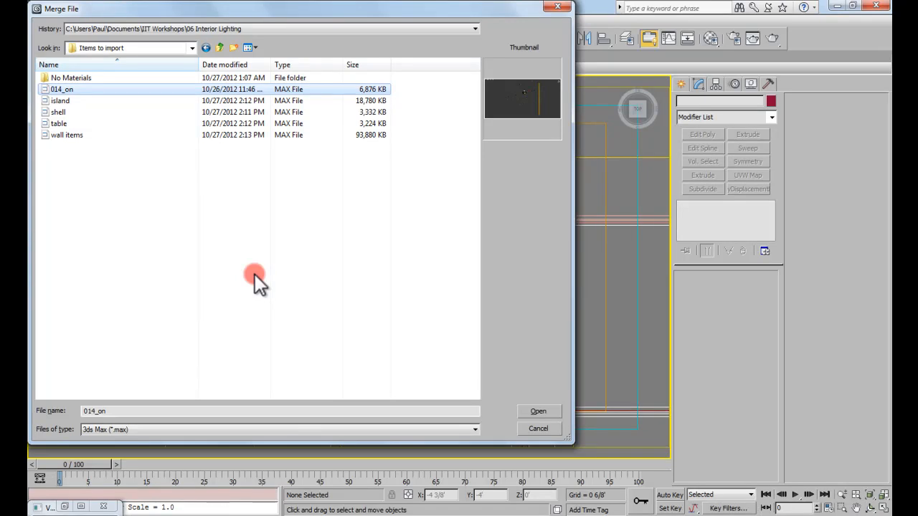
click(528, 410)
click(406, 207)
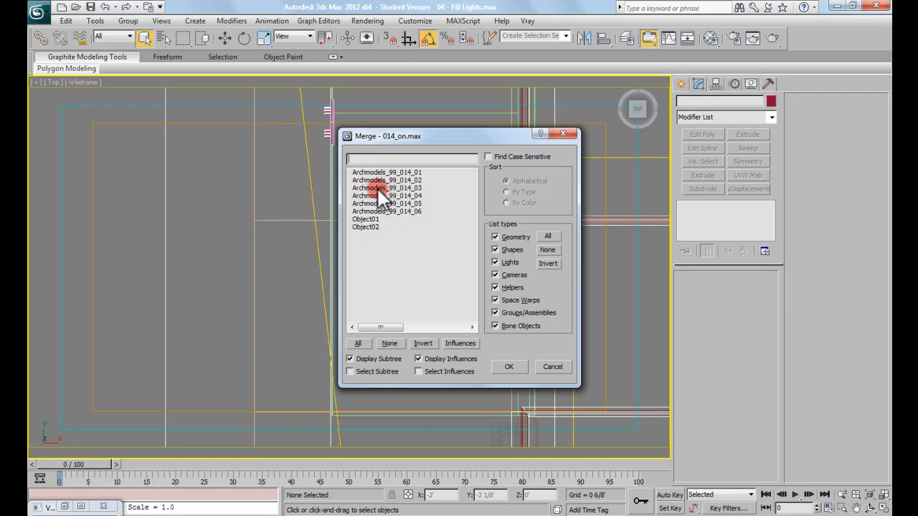
Restrict the merge list to geometry by excluding shapes, lights, cameras, helpers, space warps, groups/assemblies and bone objects
click(495, 236)
click(495, 236)
click(495, 236)
click(494, 237)
click(495, 237)
click(495, 237)
click(494, 237)
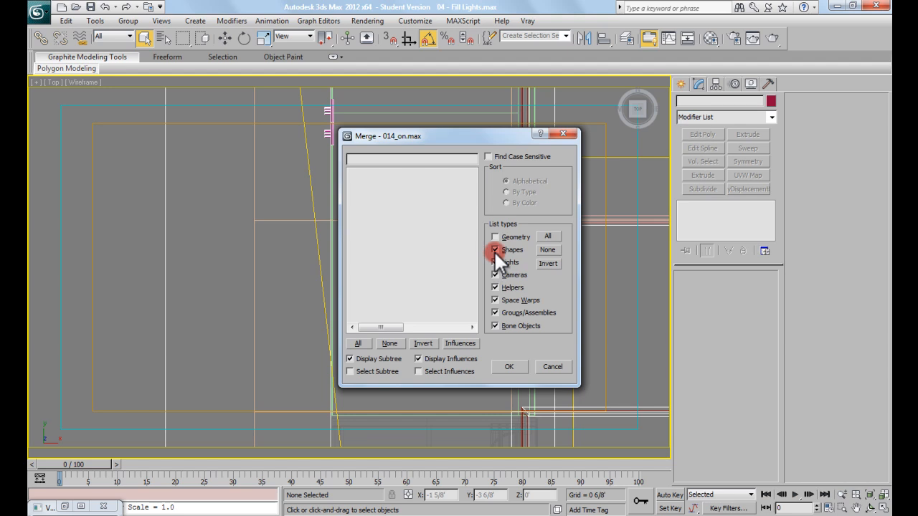
click(494, 262)
click(494, 274)
click(495, 274)
click(494, 287)
click(494, 300)
click(494, 312)
click(495, 326)
click(495, 274)
click(494, 237)
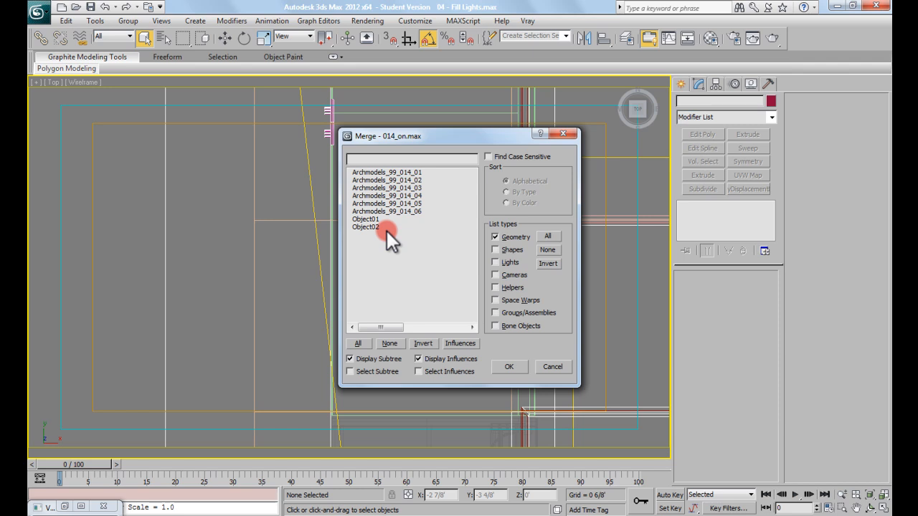
Merge all listed geometry, from Archmodels_99_014_01 through Object02, into the scene
click(421, 175)
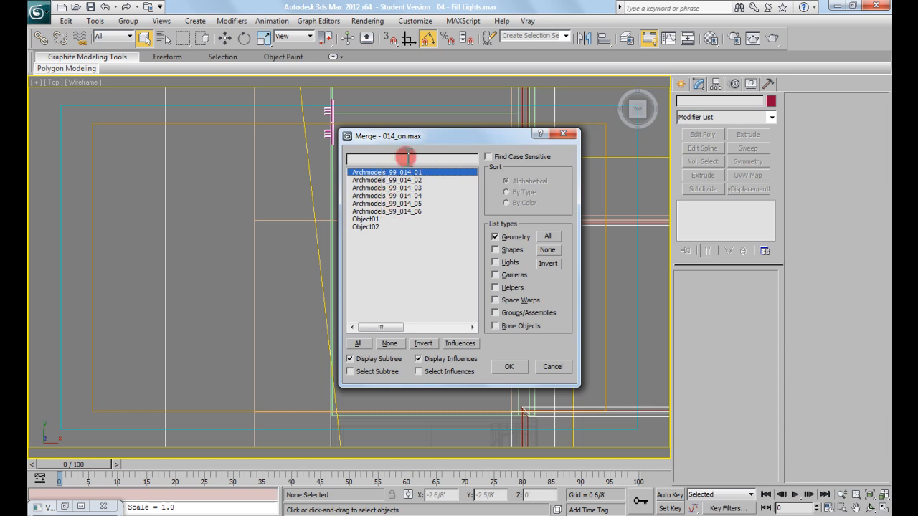
drag(370, 226, 374, 176)
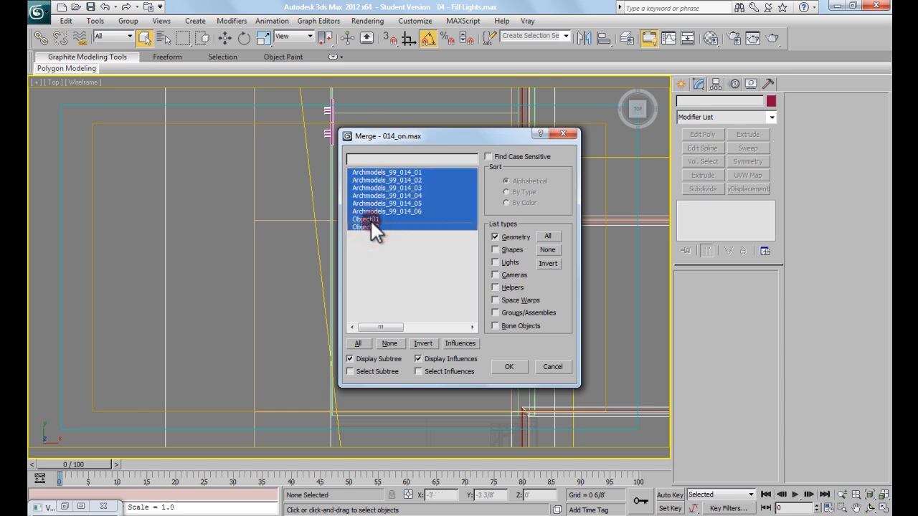
click(381, 173)
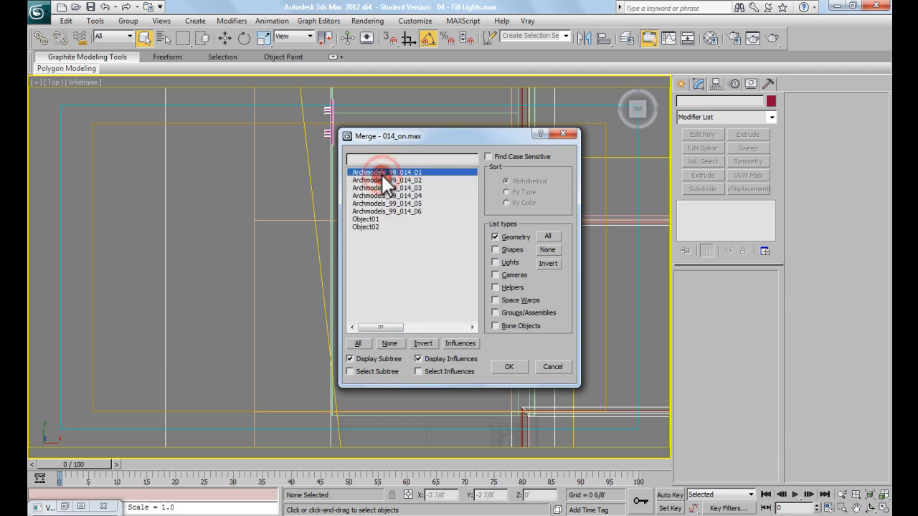
shift+click(377, 226)
click(509, 366)
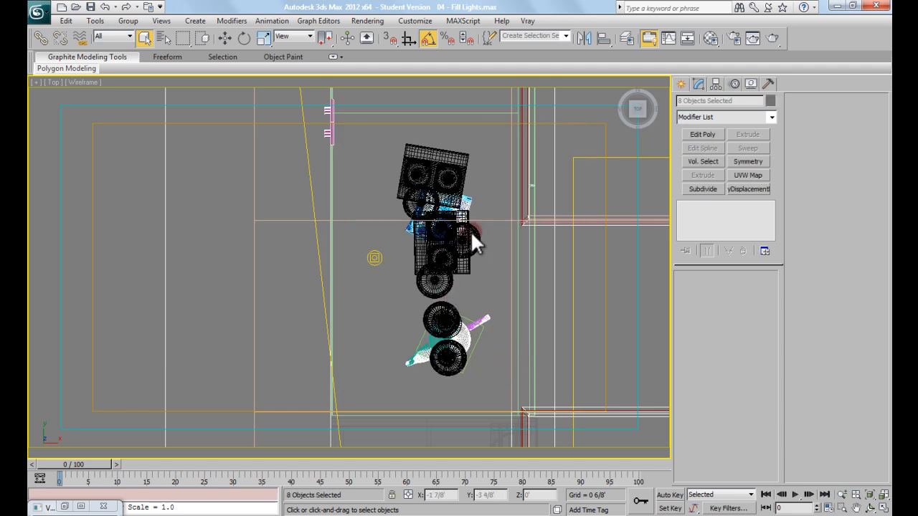
Group all the merged fixture objects under the name Can light 1
middle_drag(484, 219, 446, 219)
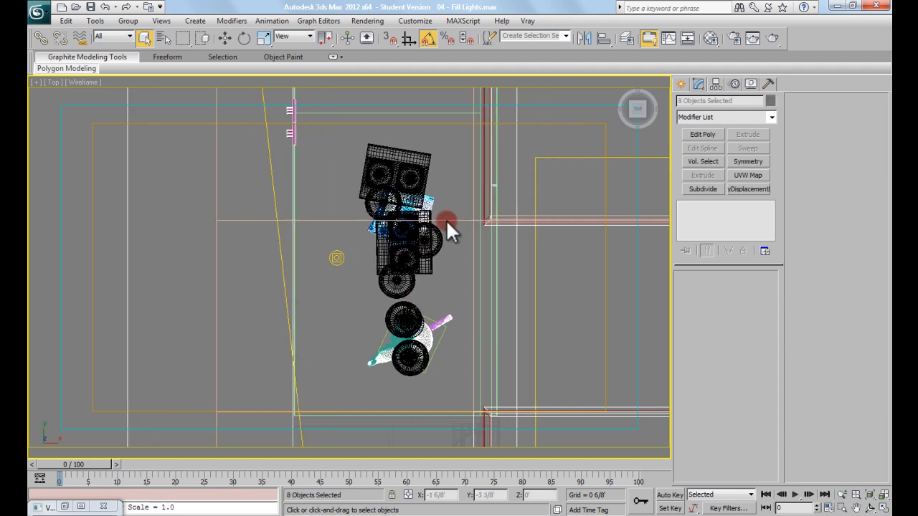
key(z)
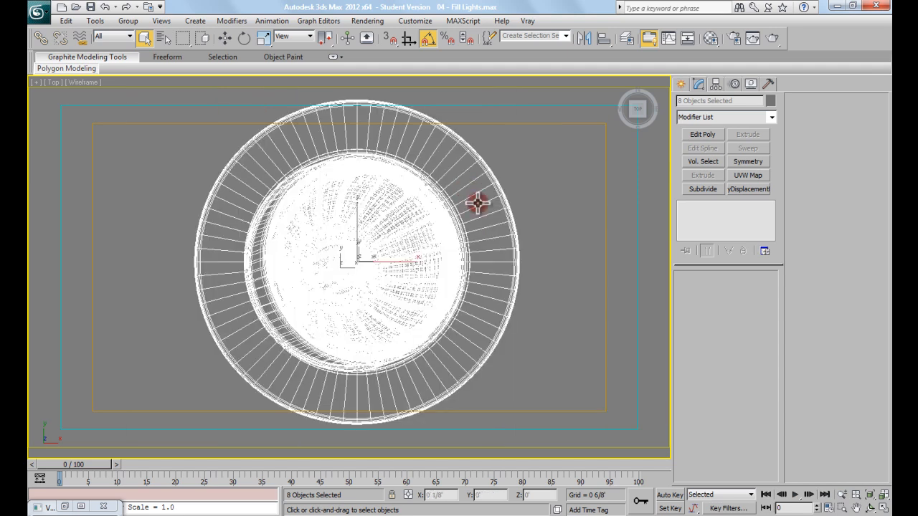
middle_drag(410, 243, 412, 224)
scroll(412, 225, down, 4)
alt+middle_drag(423, 268, 381, 195)
key(w)
mouse_move(357, 182)
mouse_down()
mouse_move(356, 153)
mouse_move(359, 181)
mouse_up()
middle_drag(367, 228, 380, 254)
click(128, 21)
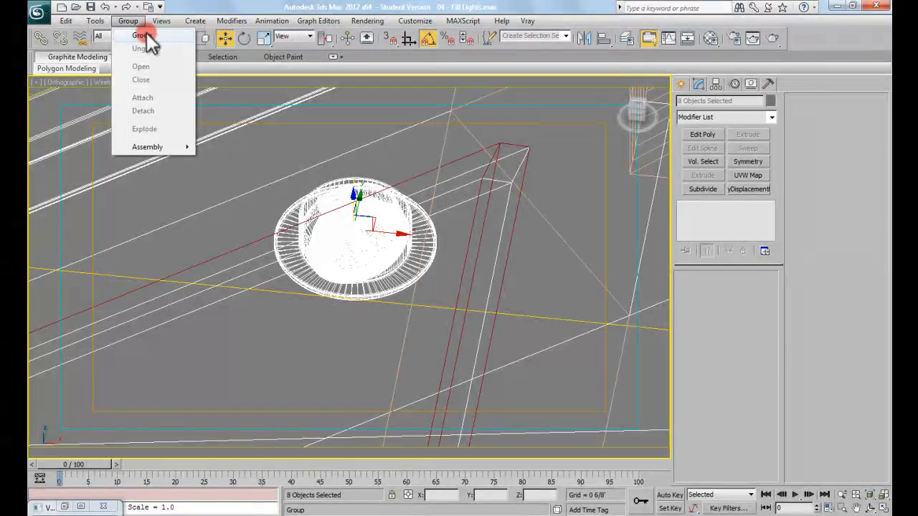
click(154, 36)
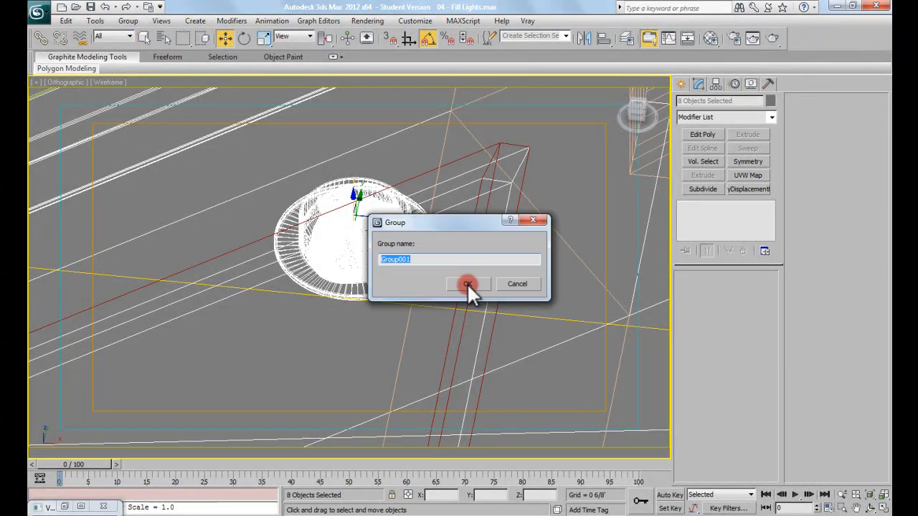
text(Can light 1)
click(461, 284)
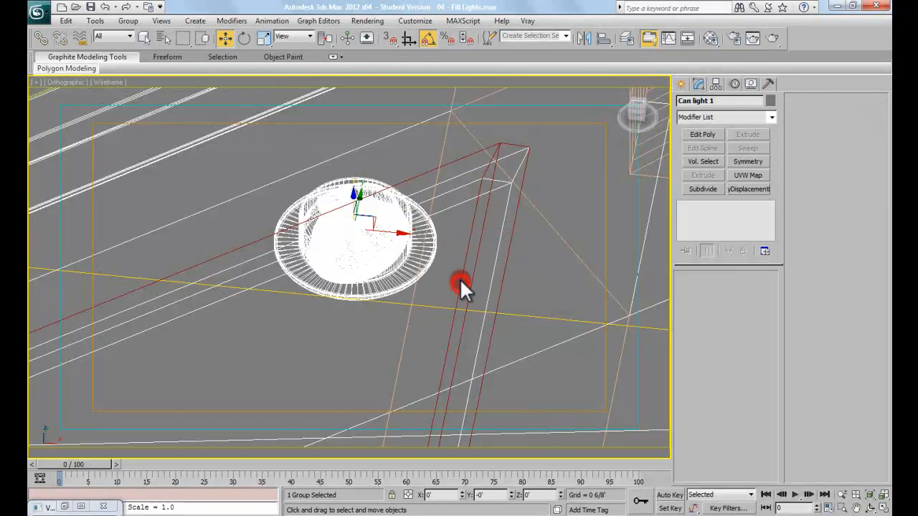
Check that the can light selects as one group and examine its shape from the side in a perspective view
click(379, 167)
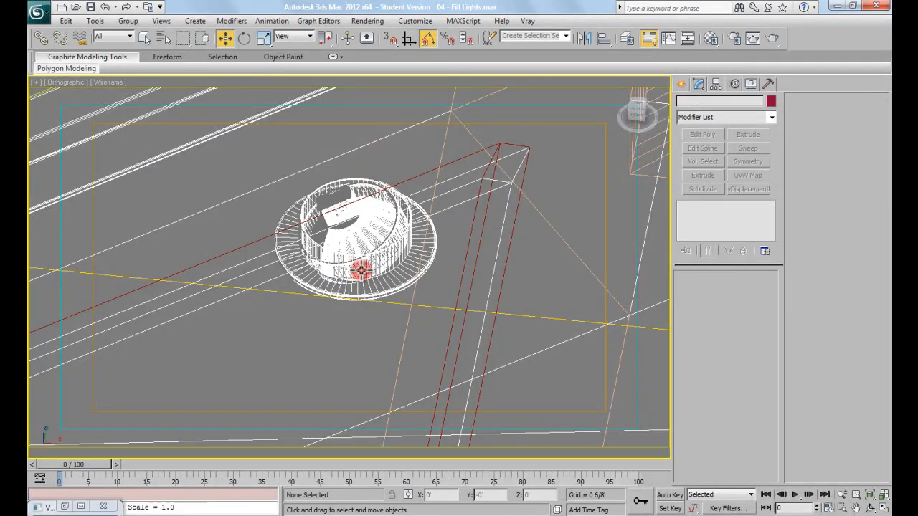
click(379, 266)
click(376, 158)
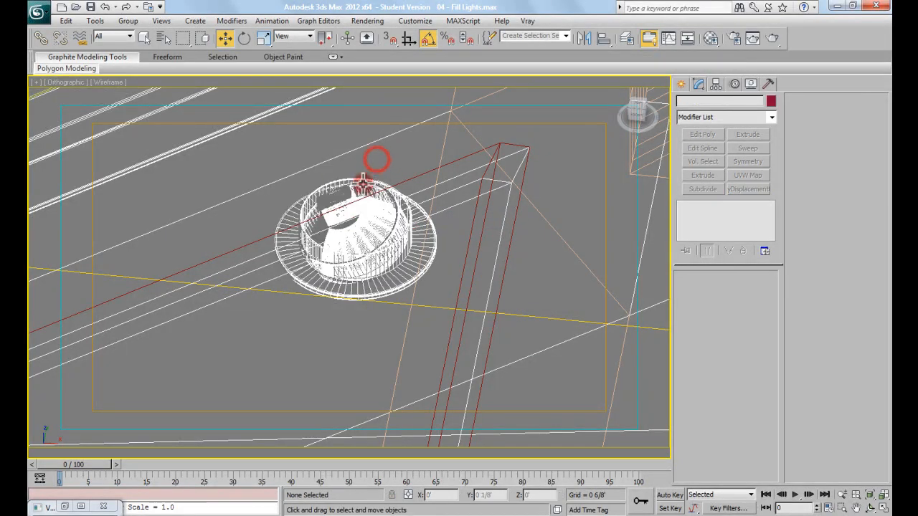
click(361, 187)
click(263, 209)
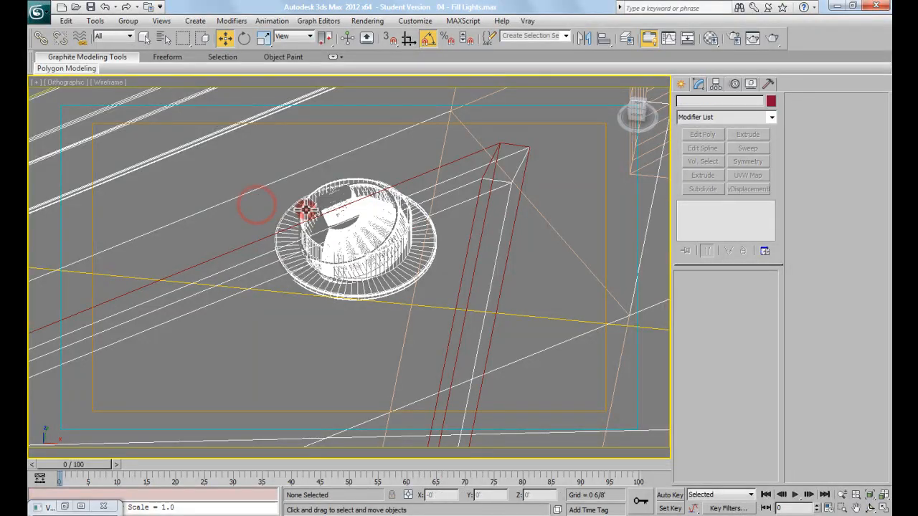
click(306, 209)
alt+middle_drag(311, 207, 342, 217)
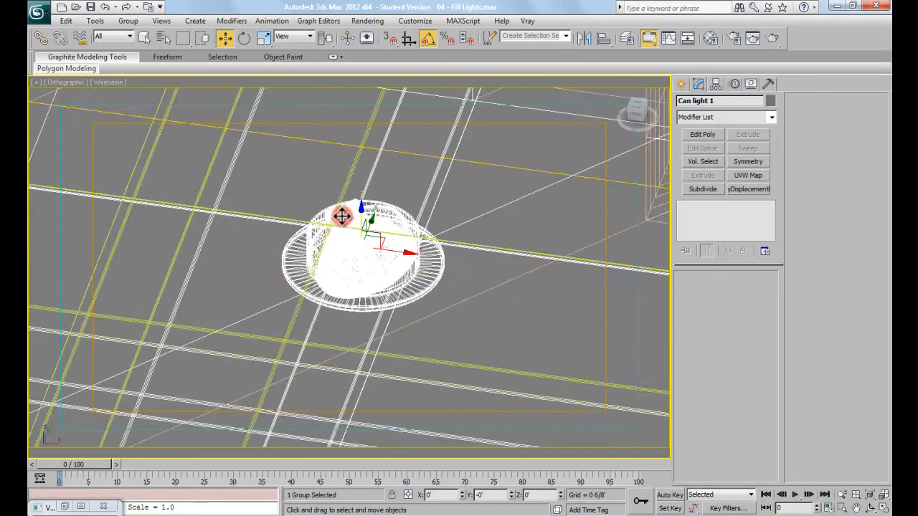
key(p)
key(z)
alt+middle_drag(402, 243, 421, 227)
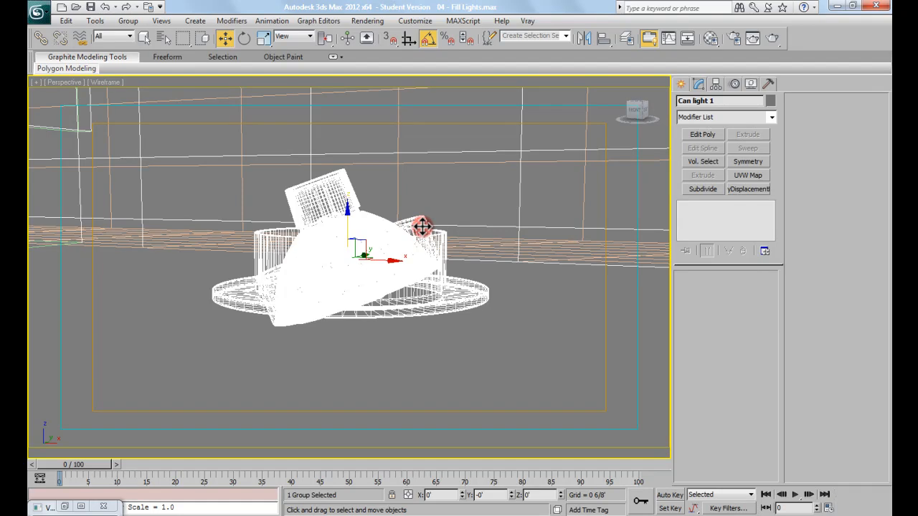
Move the can light in the top view to centre it on the IES light, at about X -3' and Y -3 6/8'
key(t)
middle_drag(418, 254, 387, 212)
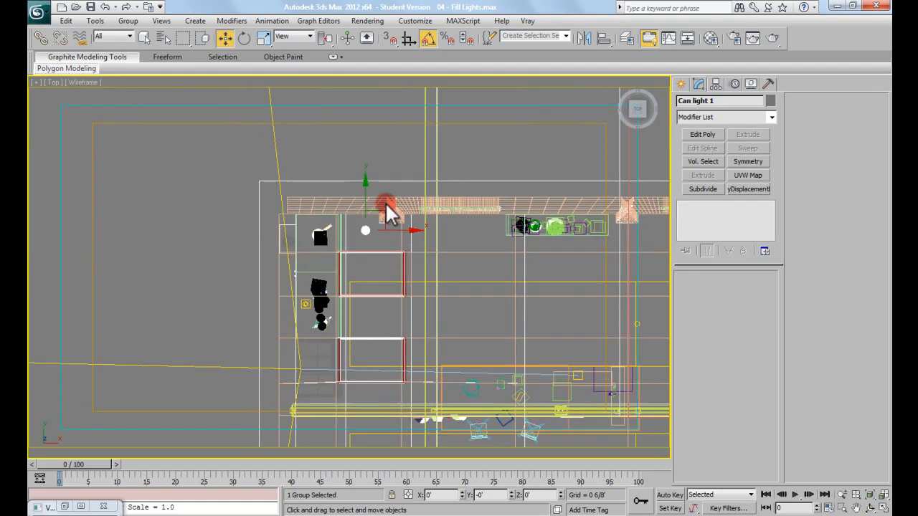
drag(381, 215, 311, 310)
scroll(294, 313, up, 5)
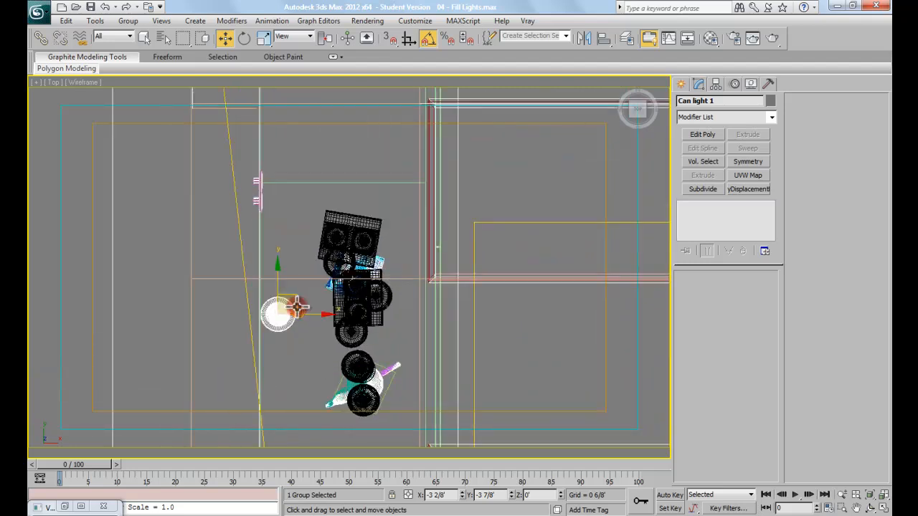
middle_drag(286, 322, 297, 296)
drag(295, 291, 333, 288)
scroll(323, 295, up, 5)
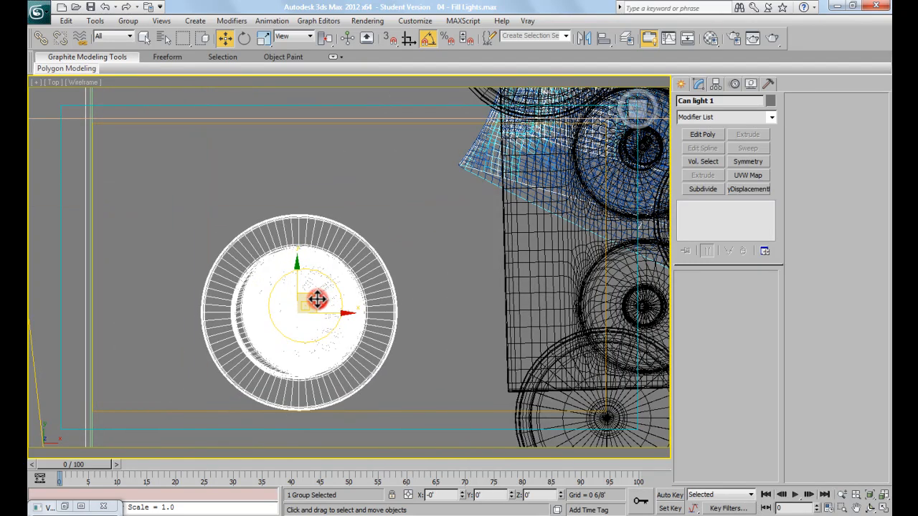
middle_drag(323, 299, 360, 291)
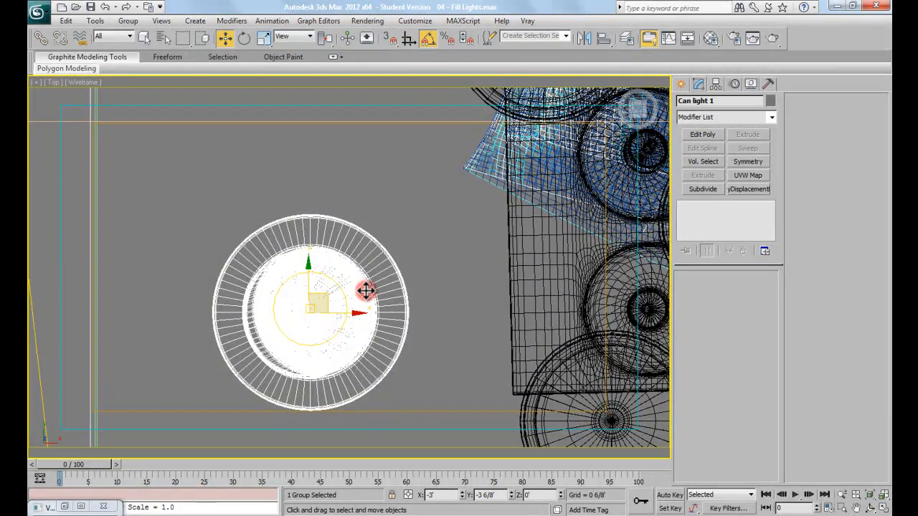
Raise the can light in the front view to the underside of the shelf, at about Z 4 1/8'
key(f)
scroll(363, 290, down, 7)
middle_drag(409, 275, 546, 258)
scroll(418, 252, up, 2)
drag(418, 246, 416, 104)
middle_drag(415, 161, 392, 277)
drag(390, 217, 394, 133)
scroll(389, 215, up, 6)
scroll(399, 240, up, 2)
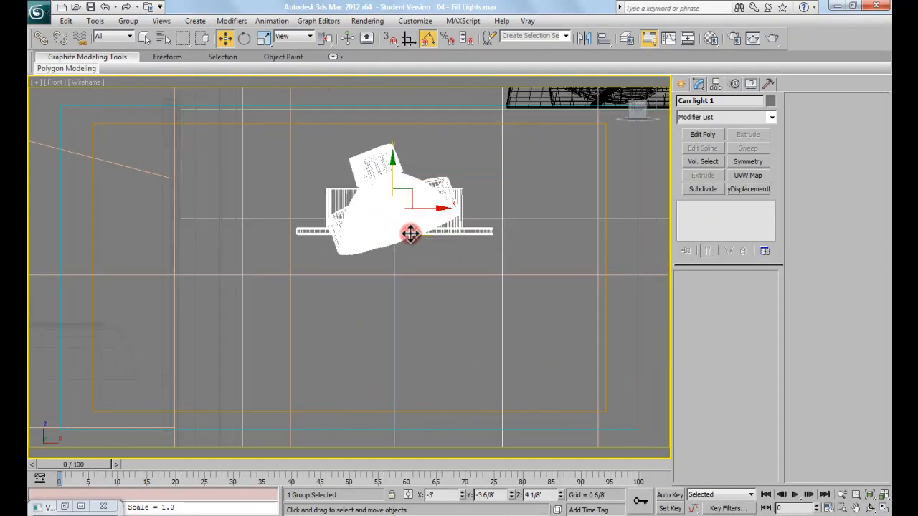
middle_drag(410, 236, 410, 191)
drag(393, 133, 398, 163)
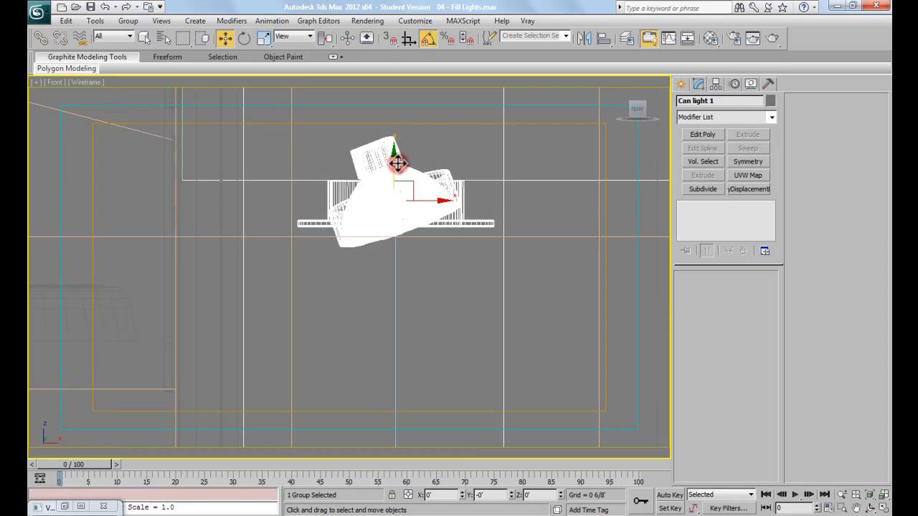
Lower the can light slightly in the front view to about Z 4' below the shelf
middle_drag(443, 220, 389, 224)
key(f)
key(z)
scroll(339, 253, up, 2)
middle_drag(339, 253, 373, 167)
scroll(428, 224, down, 1)
drag(443, 219, 443, 311)
middle_drag(420, 247, 422, 182)
scroll(421, 193, down, 2)
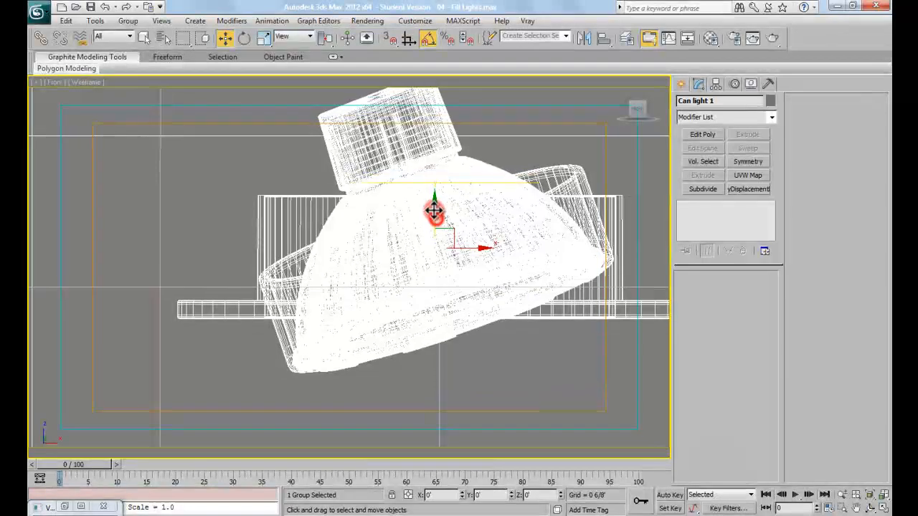
scroll(432, 205, down, 4)
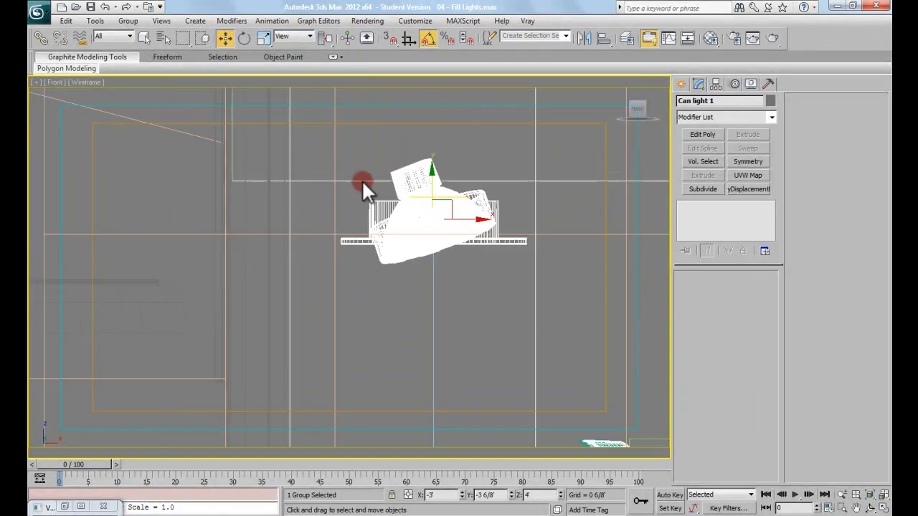
Move the IES light vertically in the front view to just below the can light, at about Z 3 7/8'
middle_drag(403, 186, 347, 201)
scroll(343, 201, down, 2)
middle_drag(436, 201, 362, 206)
scroll(368, 221, down, 2)
scroll(354, 189, up, 4)
click(375, 211)
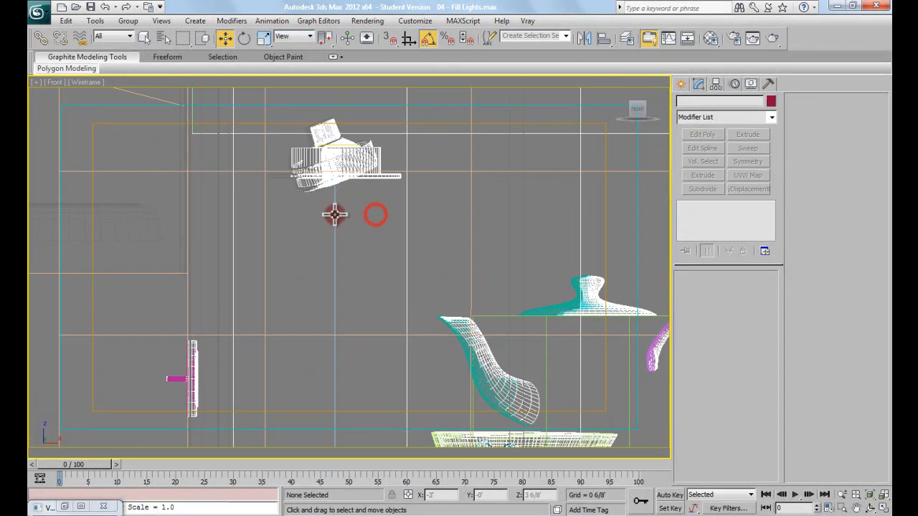
click(334, 214)
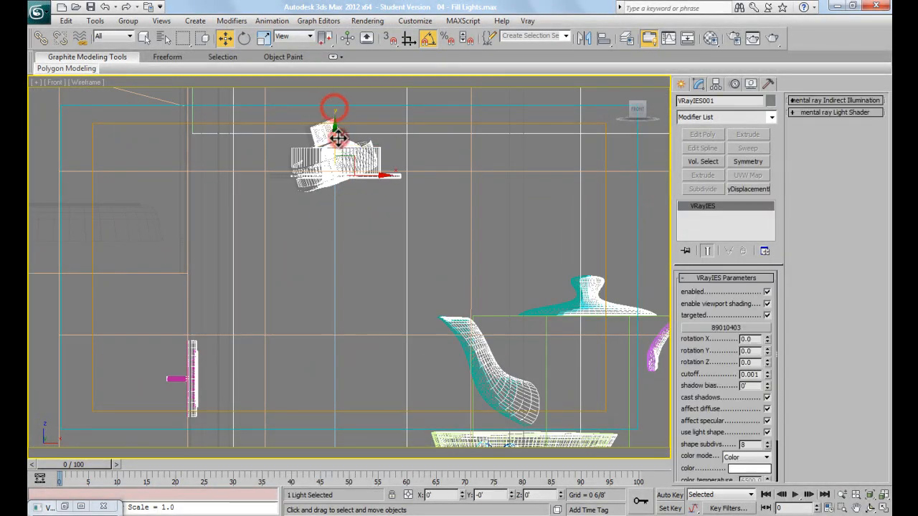
middle_drag(356, 194, 356, 206)
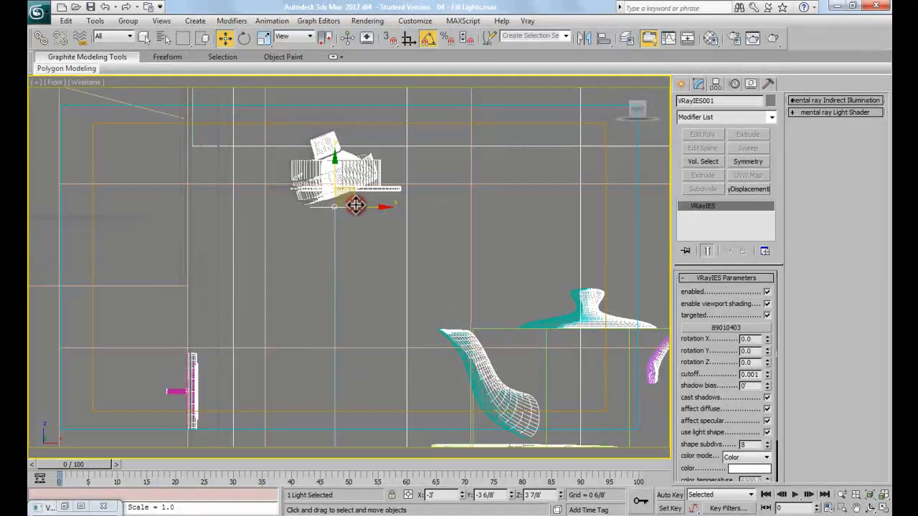
scroll(368, 218, down, 2)
middle_drag(408, 239, 388, 248)
Scale the Can light 1 fixture down uniformly to about 78 percent
click(352, 193)
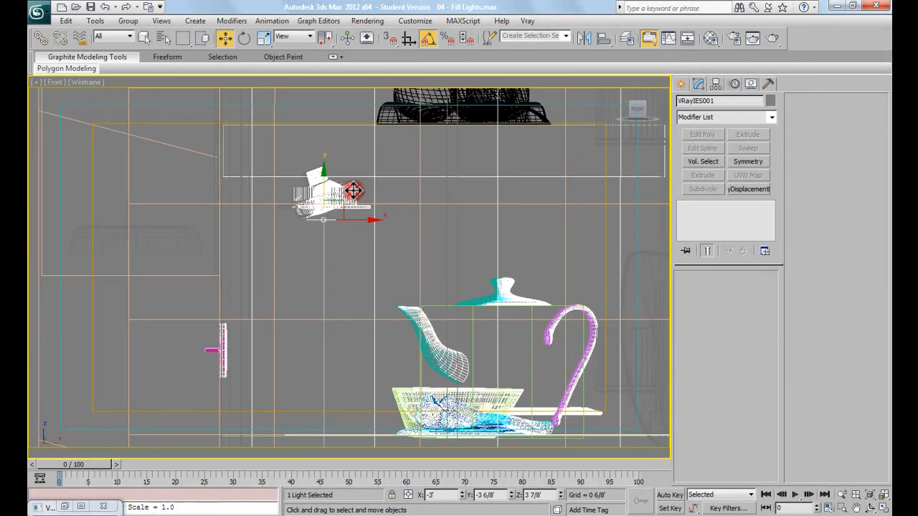
key(t)
scroll(359, 199, down, 5)
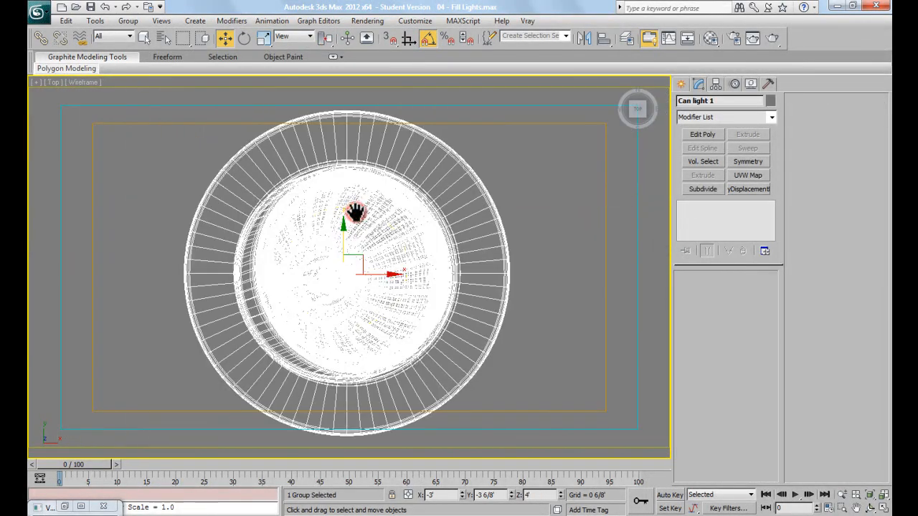
alt+middle_drag(418, 248, 389, 235)
key(r)
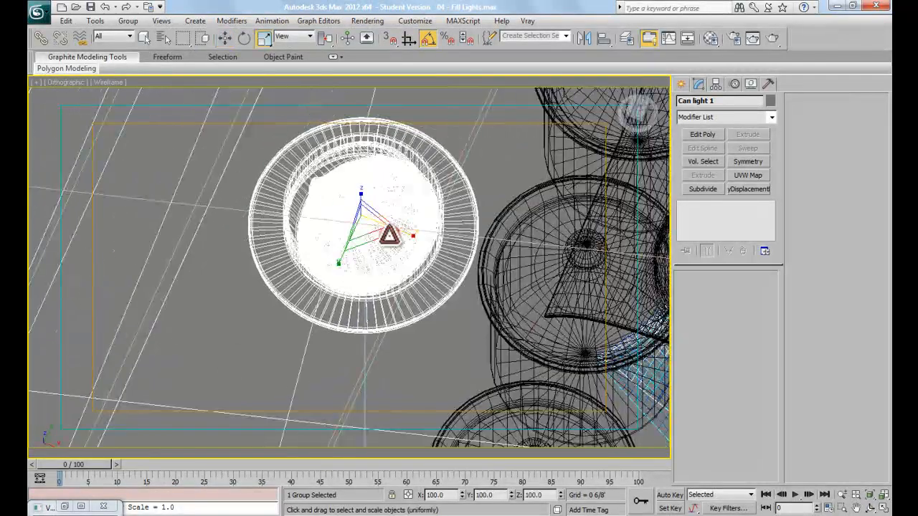
drag(365, 225, 367, 242)
key(t)
key(z)
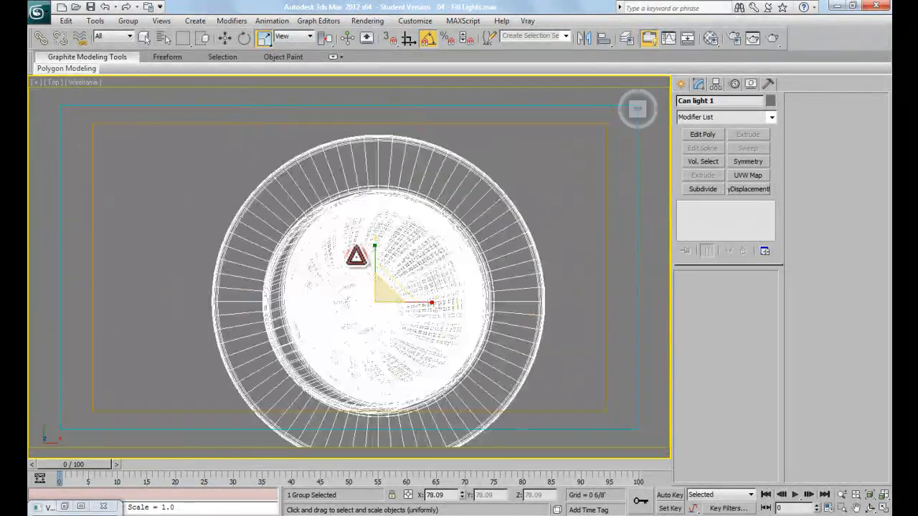
Examine the scaled can light's size and placement under the shelf in a shaded perspective view
middle_drag(355, 263, 357, 207)
scroll(359, 209, down, 2)
click(519, 295)
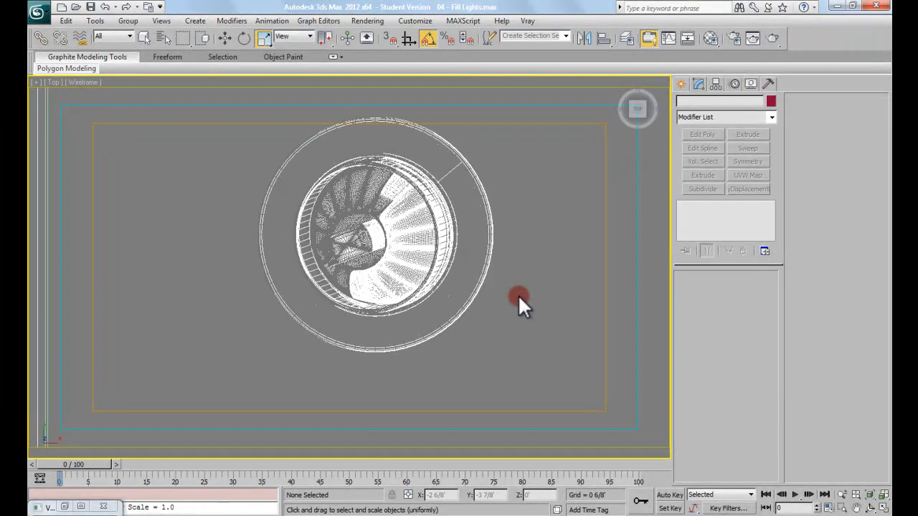
click(494, 267)
key(p)
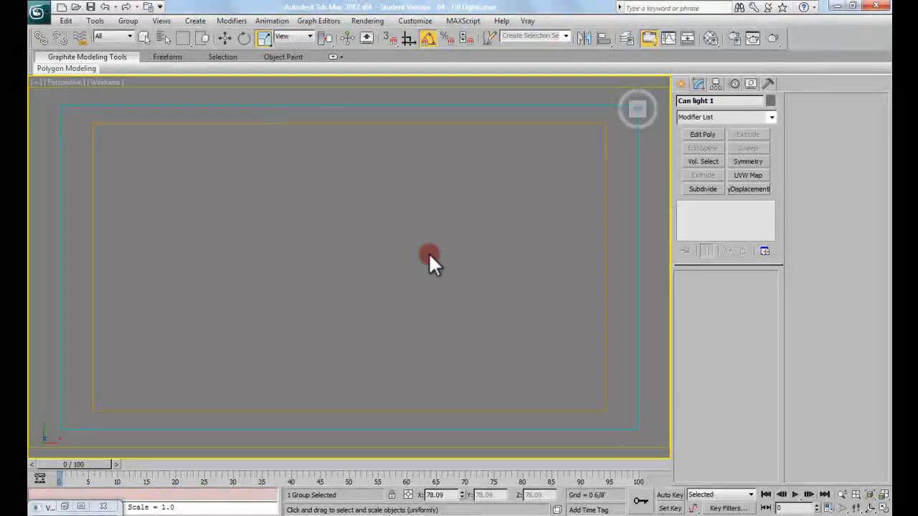
alt+middle_drag(381, 278, 328, 200)
middle_drag(362, 261, 344, 170)
mouse_move(356, 228)
alt+middle_down()
mouse_move(375, 237)
mouse_move(389, 201)
mouse_move(405, 210)
mouse_move(394, 263)
mouse_move(410, 250)
mouse_move(289, 252)
mouse_move(379, 256)
mouse_move(373, 239)
alt+middle_up()
key(F3)
scroll(371, 240, down, 3)
middle_drag(428, 272, 346, 242)
scroll(401, 243, down, 2)
scroll(434, 268, down, 2)
scroll(371, 267, up, 1)
scroll(367, 264, down, 1)
scroll(365, 247, up, 1)
scroll(350, 222, up, 2)
scroll(348, 211, down, 2)
scroll(348, 210, up, 2)
mouse_move(348, 209)
middle_down()
mouse_move(348, 229)
mouse_move(348, 220)
middle_up()
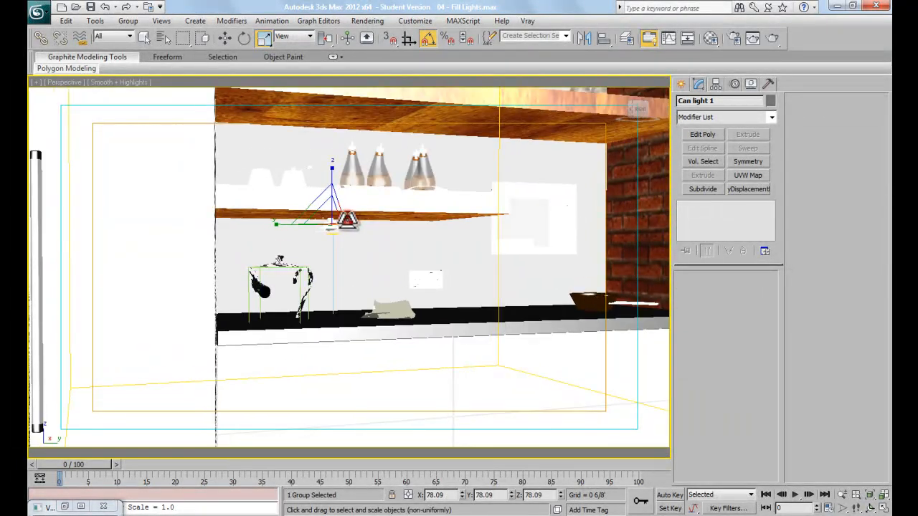
Configure the active viewport to be lit by default lights with the 1 Light option
click(107, 81)
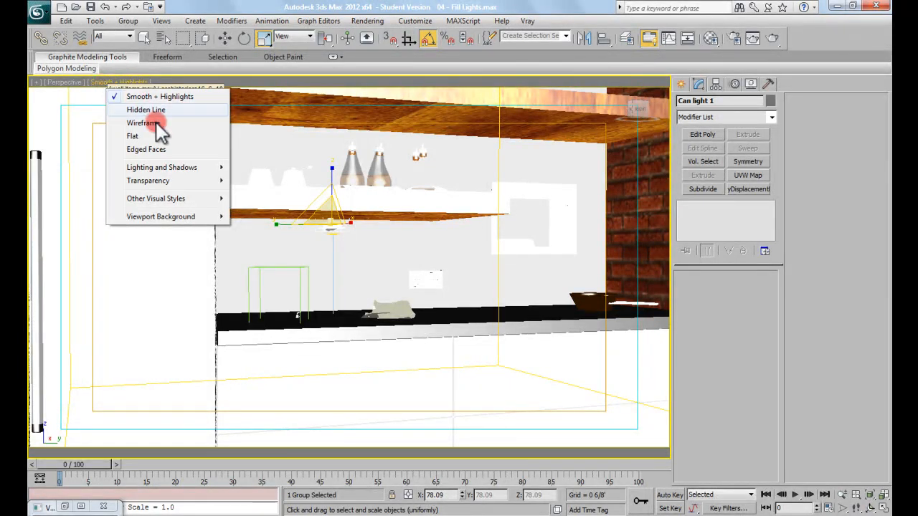
mouse_move(162, 166)
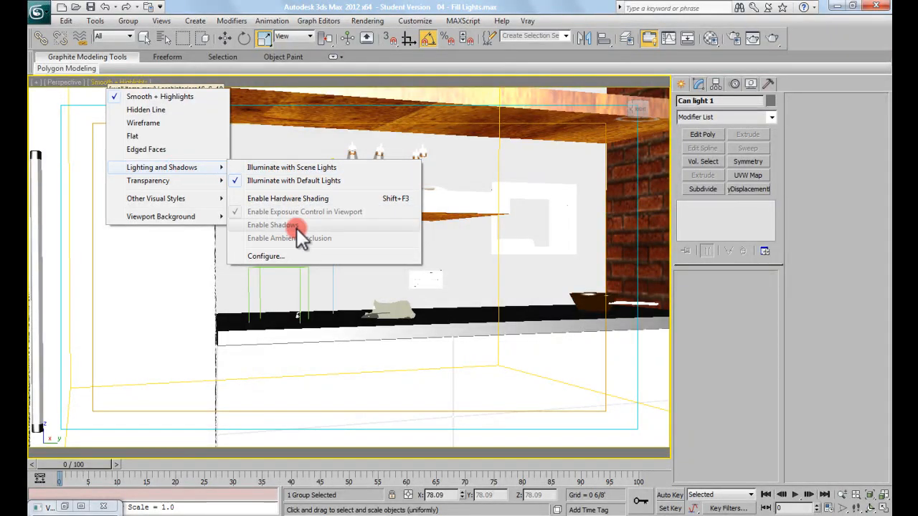
click(295, 256)
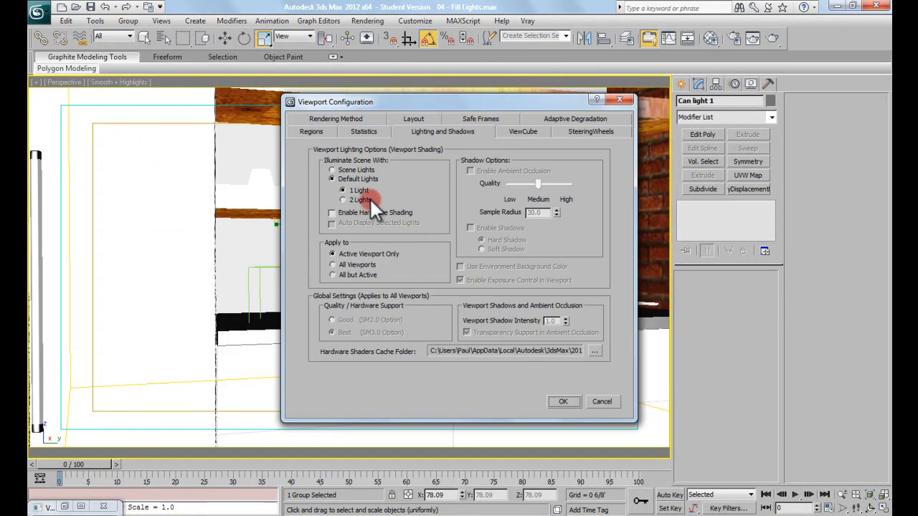
click(342, 171)
click(339, 178)
click(564, 402)
Examine how the can light and the IES light below it sit against the underside of the shelf
mouse_move(426, 314)
middle_down()
mouse_move(436, 273)
mouse_move(364, 276)
mouse_move(342, 261)
mouse_move(362, 233)
mouse_move(401, 220)
mouse_move(393, 205)
mouse_move(398, 230)
middle_up()
scroll(421, 290, down, 3)
scroll(345, 254, up, 3)
scroll(369, 209, up, 2)
scroll(368, 211, down, 1)
scroll(368, 210, up, 1)
scroll(393, 205, down, 1)
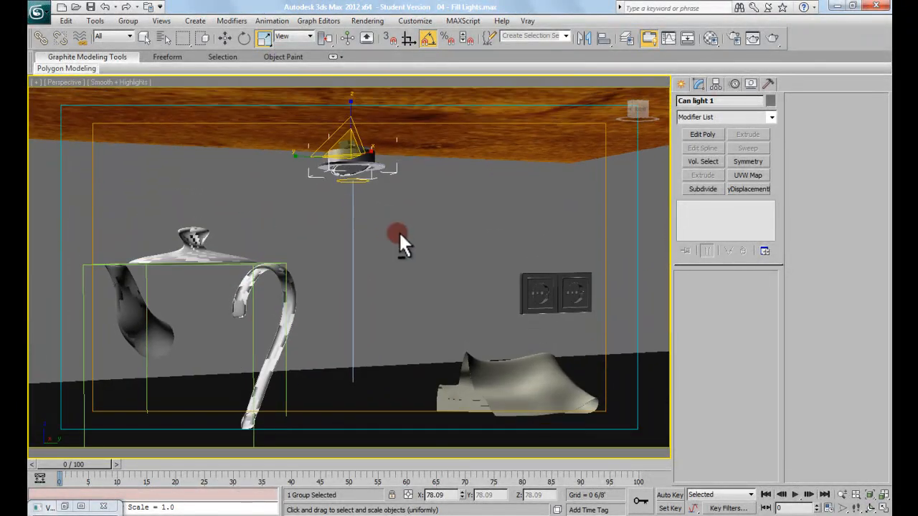
middle_drag(388, 194, 388, 218)
middle_drag(376, 171, 374, 201)
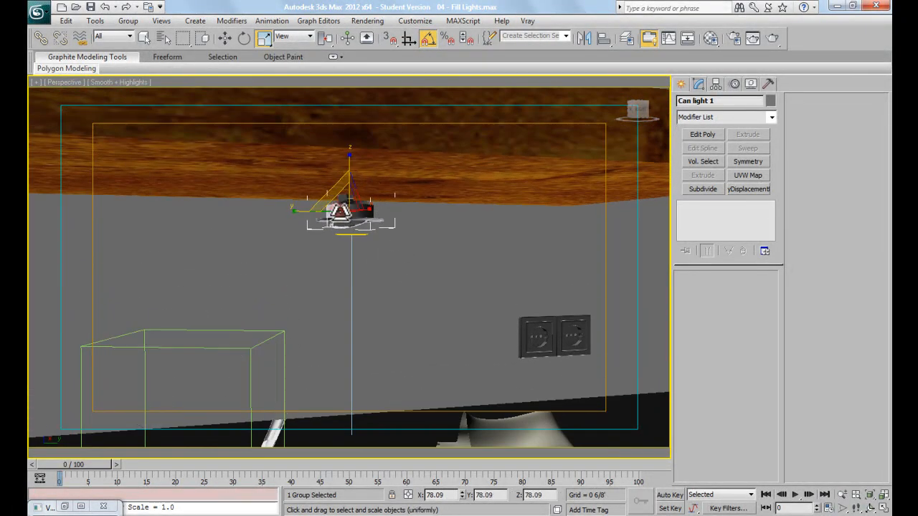
middle_drag(352, 269, 351, 246)
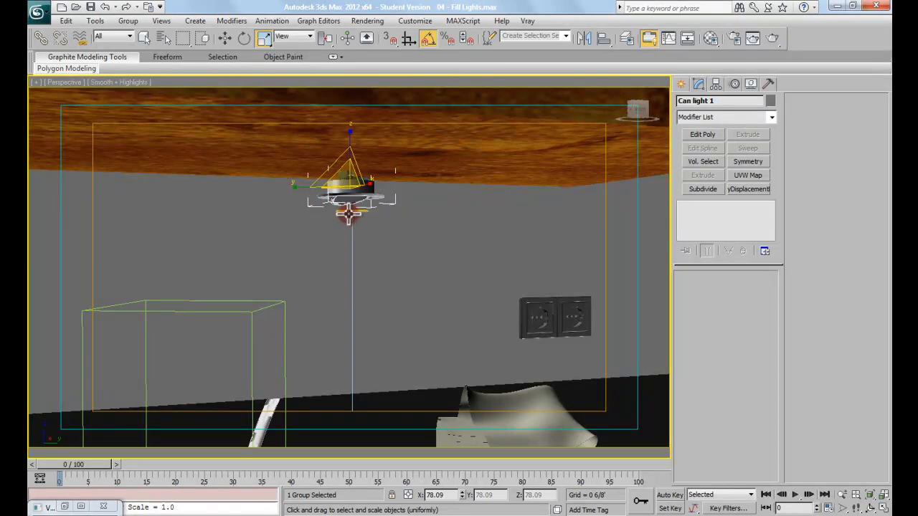
middle_drag(368, 239, 370, 220)
Group the can light fixture together with the IES light and its target as can light 02
key(t)
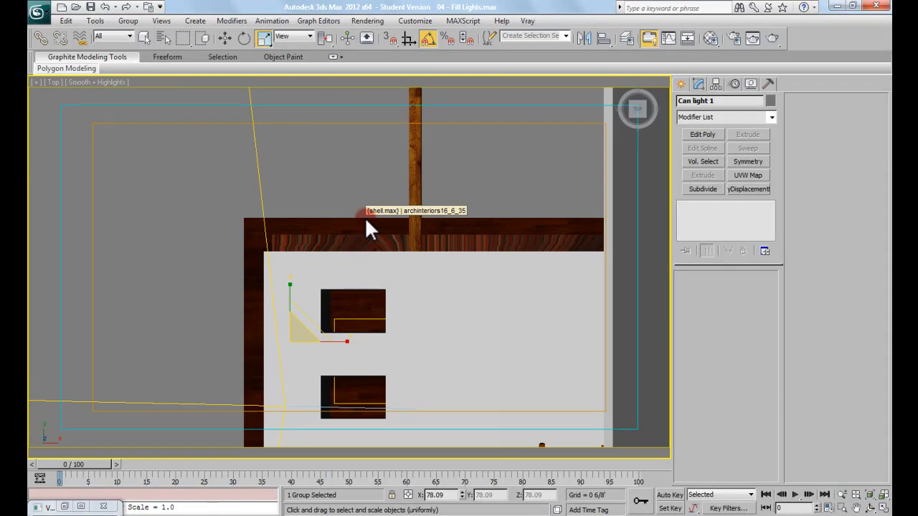
key(z)
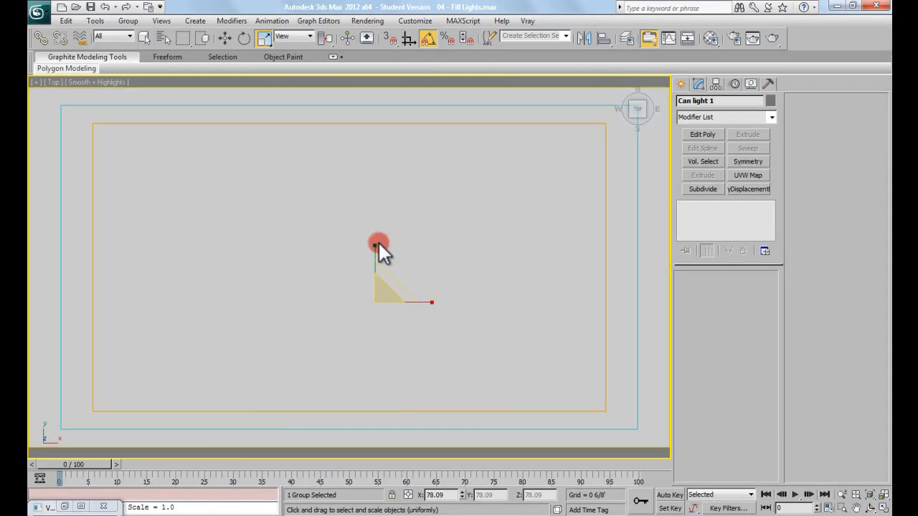
key(F3)
middle_drag(358, 252, 354, 208)
scroll(353, 208, down, 3)
scroll(354, 208, down, 2)
click(293, 159)
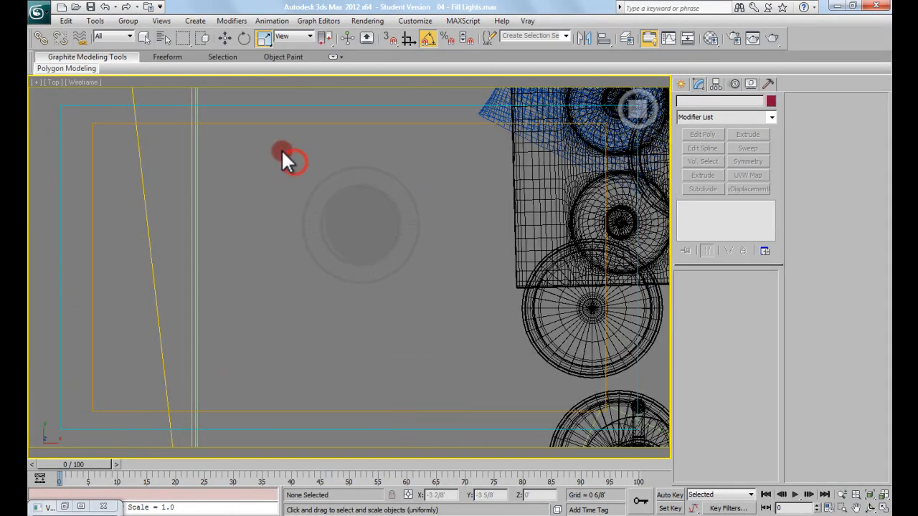
middle_drag(269, 142, 274, 153)
drag(263, 153, 452, 353)
middle_drag(425, 304, 420, 317)
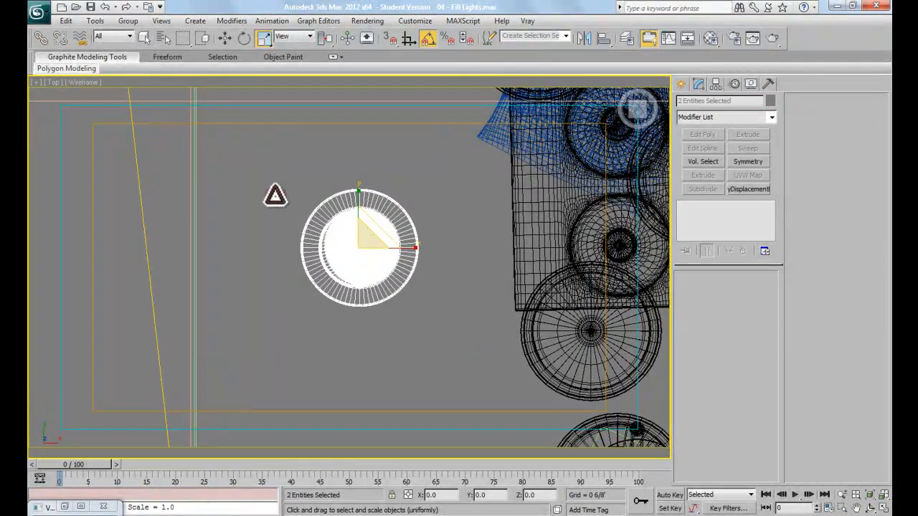
click(136, 20)
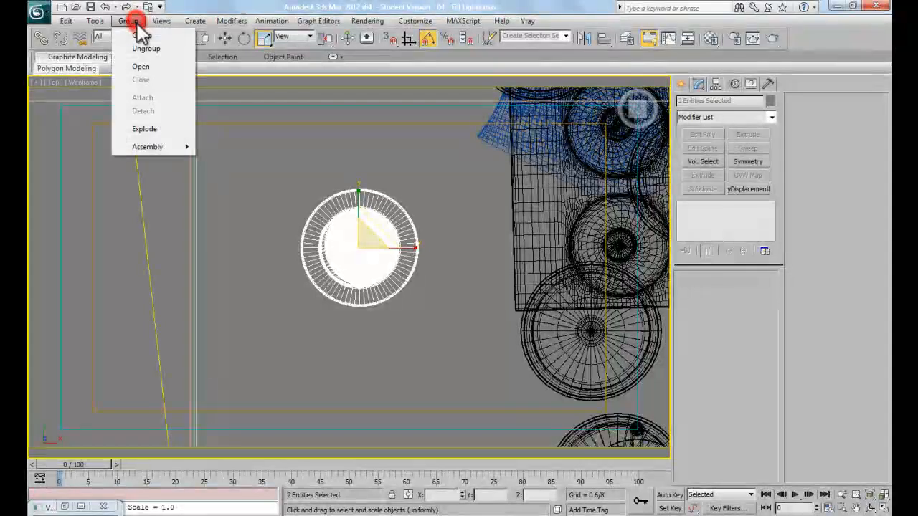
click(137, 35)
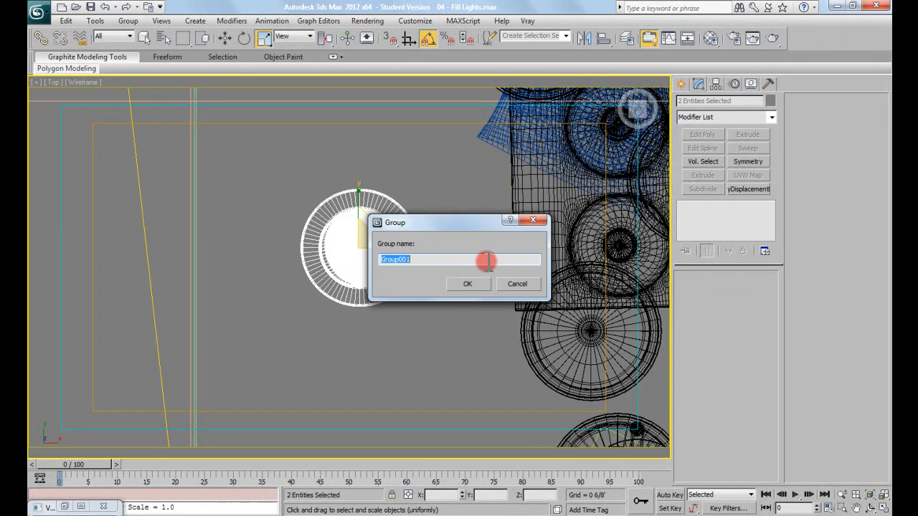
text(can light 02)
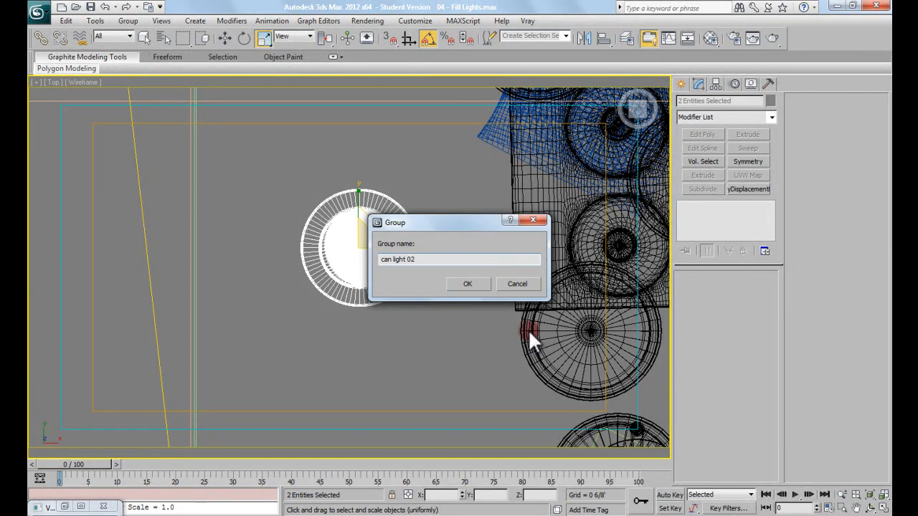
click(468, 284)
Move the can light 02 group along Y in the top view to about Y -4 5/8'
key(w)
scroll(377, 248, down, 5)
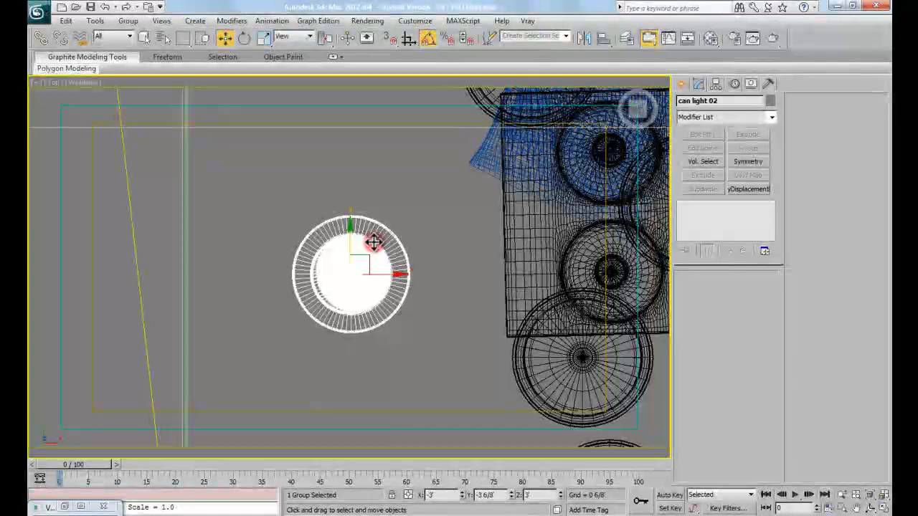
scroll(376, 248, down, 2)
drag(376, 247, 377, 325)
Clone the can light 02 group along Y as two instances spaced about 1' apart
middle_drag(381, 281, 379, 329)
shift+drag(365, 327, 360, 241)
click(492, 268)
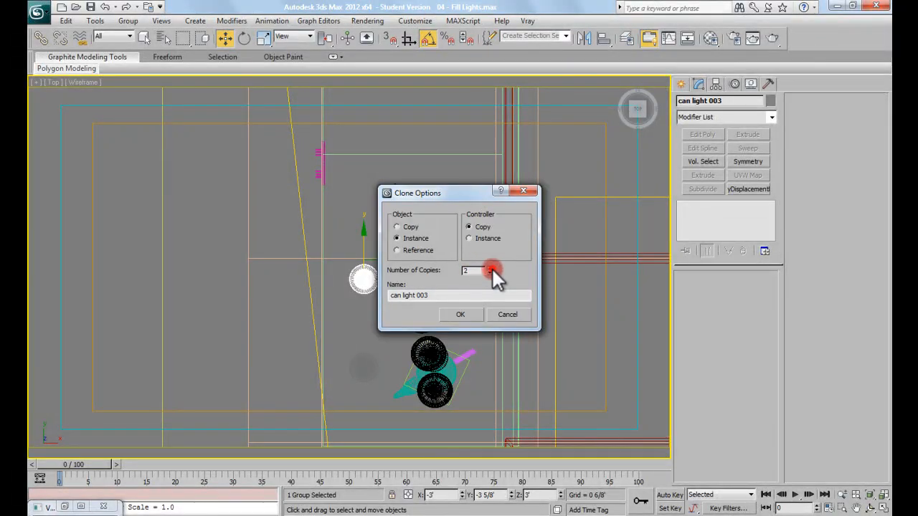
click(464, 315)
Hide the scene geometry in an orthographic view so only the lights of the three groups are shown
middle_drag(362, 316, 365, 237)
alt+middle_drag(375, 281, 427, 222)
scroll(275, 193, up, 3)
key(shift+g)
Open the can light 02 group and select its VRayIES light, showing the power parameter
click(467, 226)
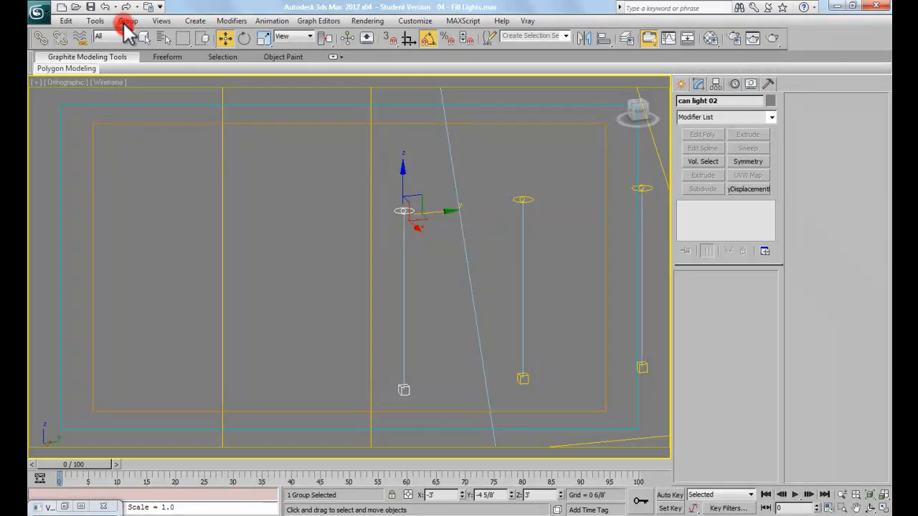
click(128, 21)
click(144, 66)
click(406, 210)
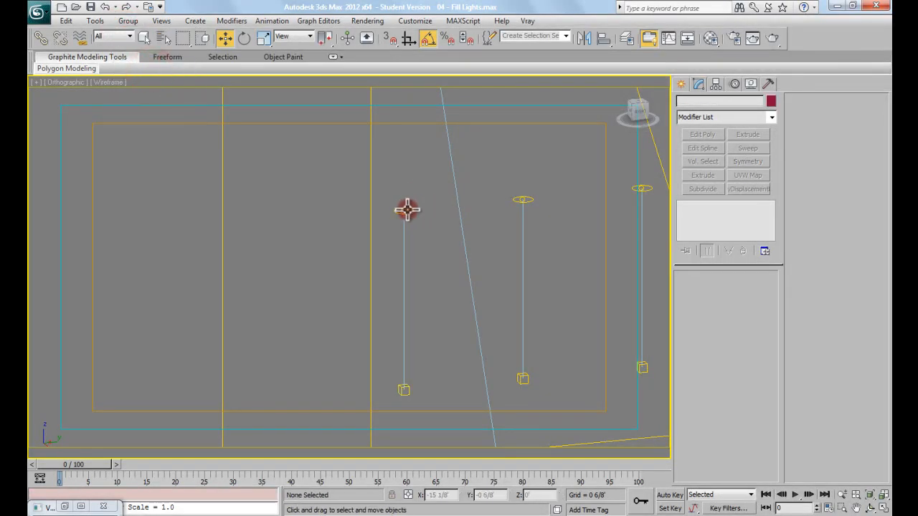
middle_drag(441, 247, 406, 223)
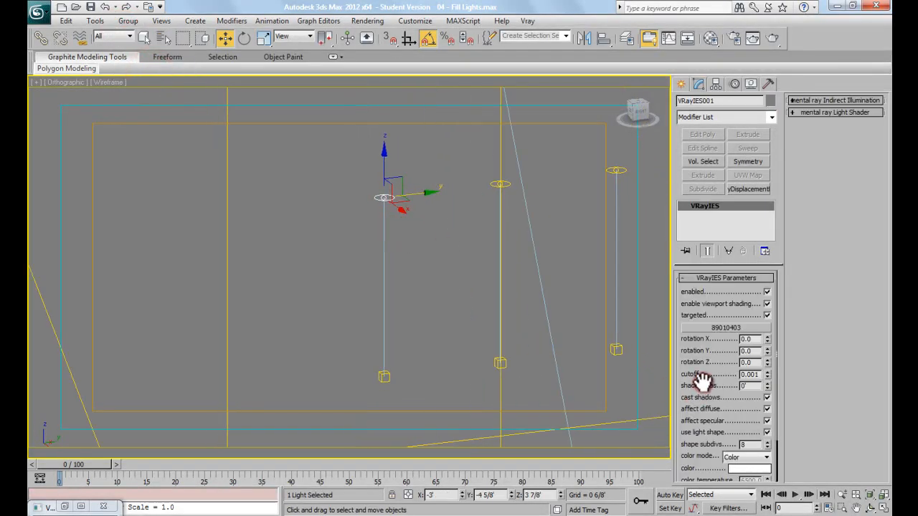
drag(724, 381, 719, 305)
Switch to the VRayPhysicalCamera01 view and enable the generic_white override material in the V-Ray global switches
middle_drag(440, 297, 402, 270)
key(c)
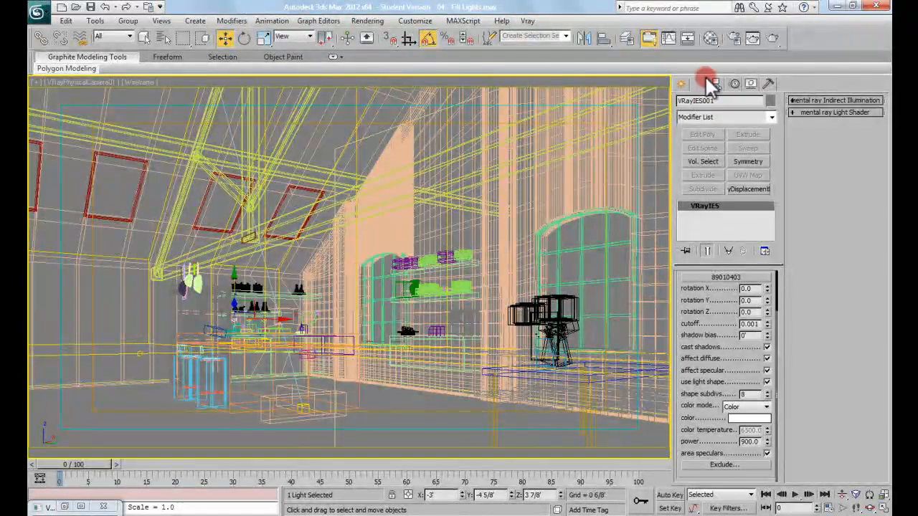
click(734, 35)
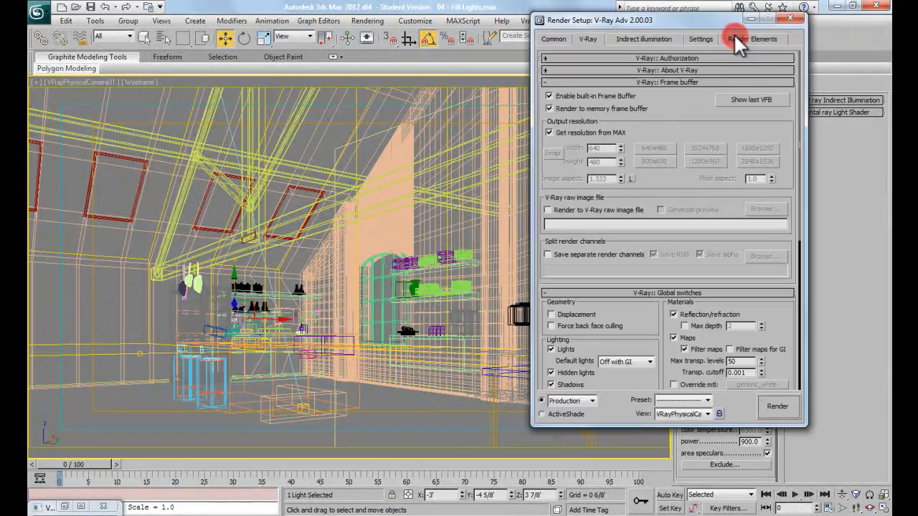
drag(664, 22, 581, 25)
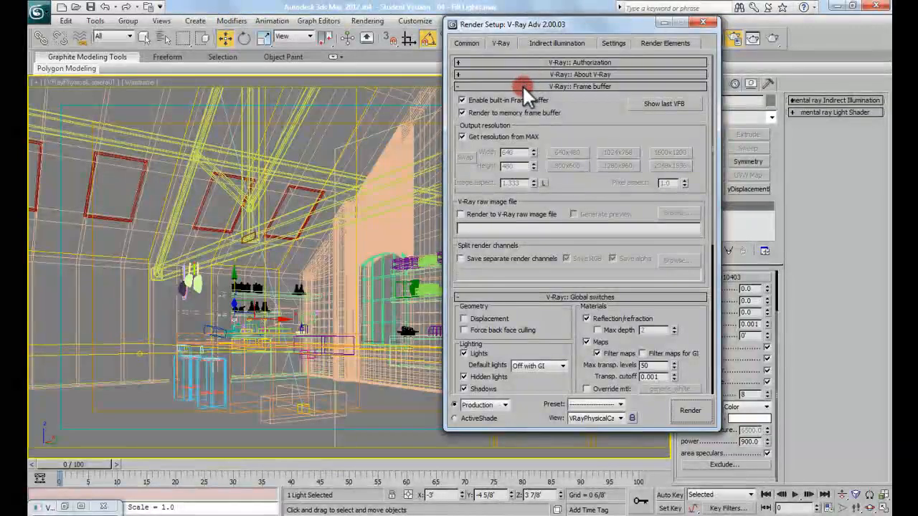
click(523, 86)
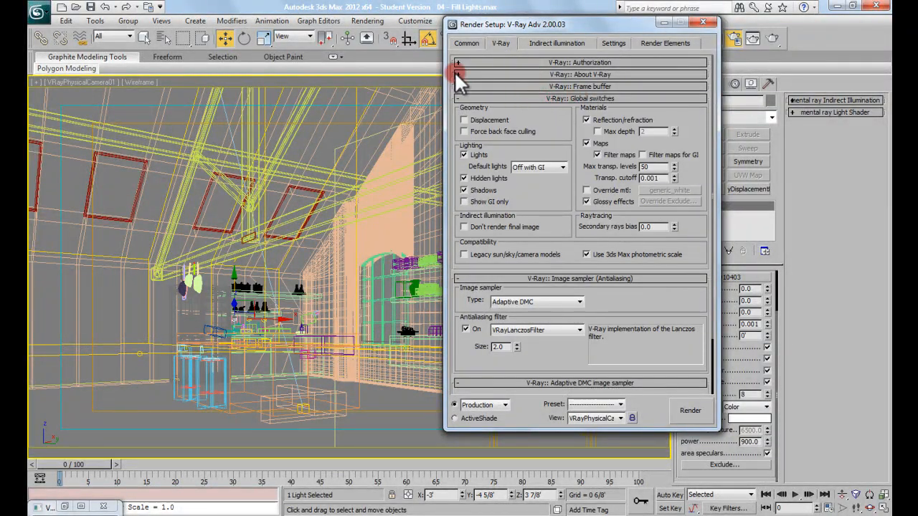
drag(513, 24, 510, 31)
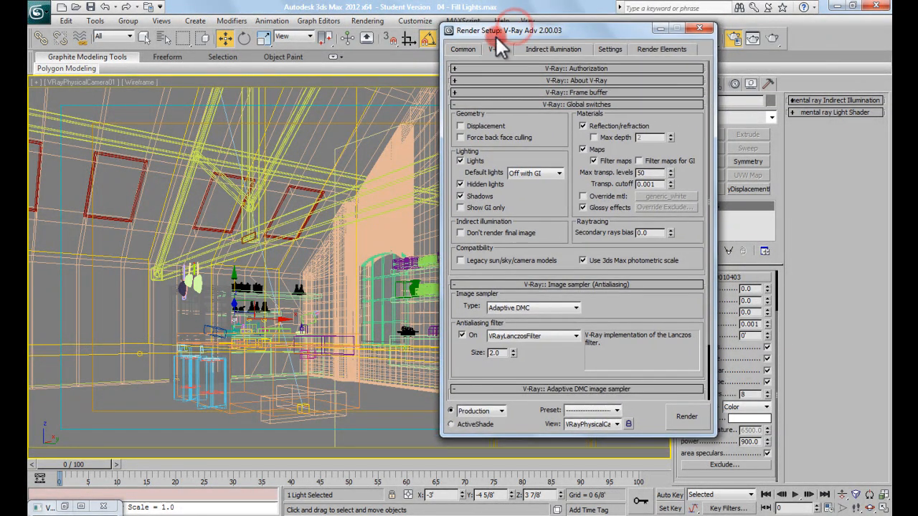
click(584, 196)
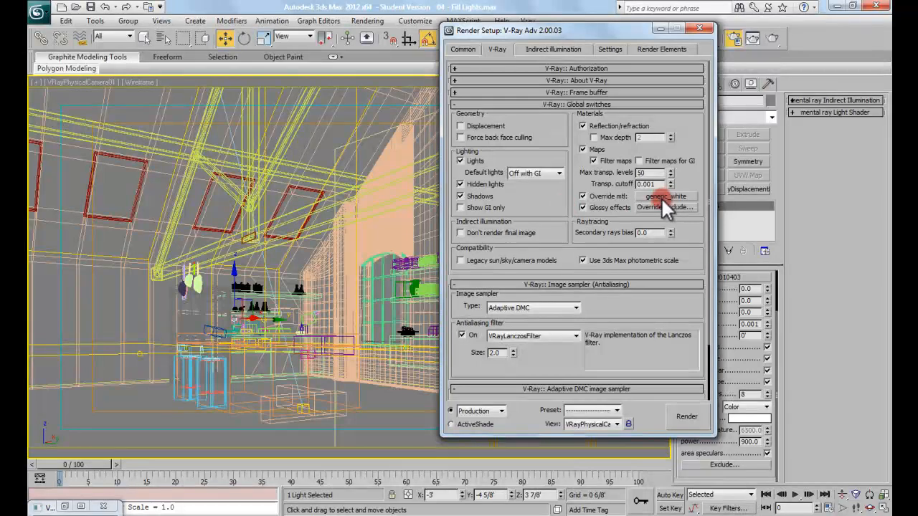
Open the Material Editor and bring its off-screen window back into view beside the render settings
drag(602, 33, 605, 61)
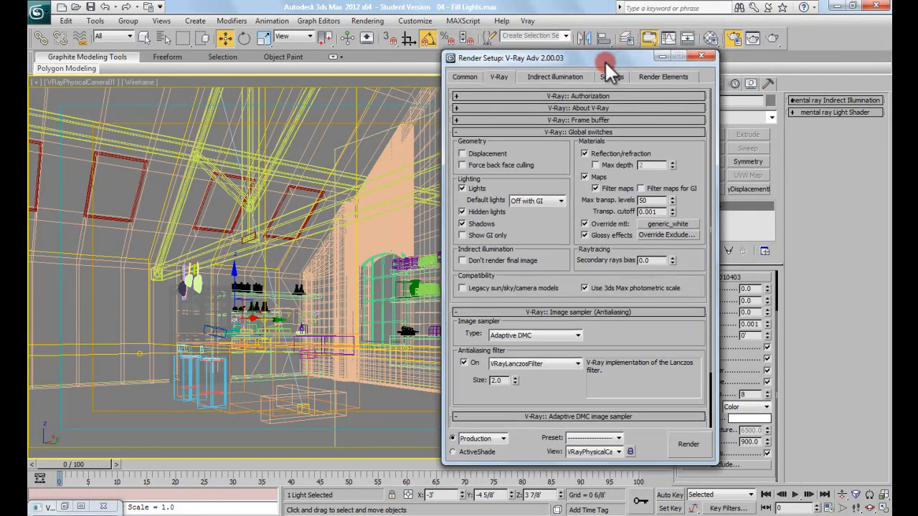
click(709, 39)
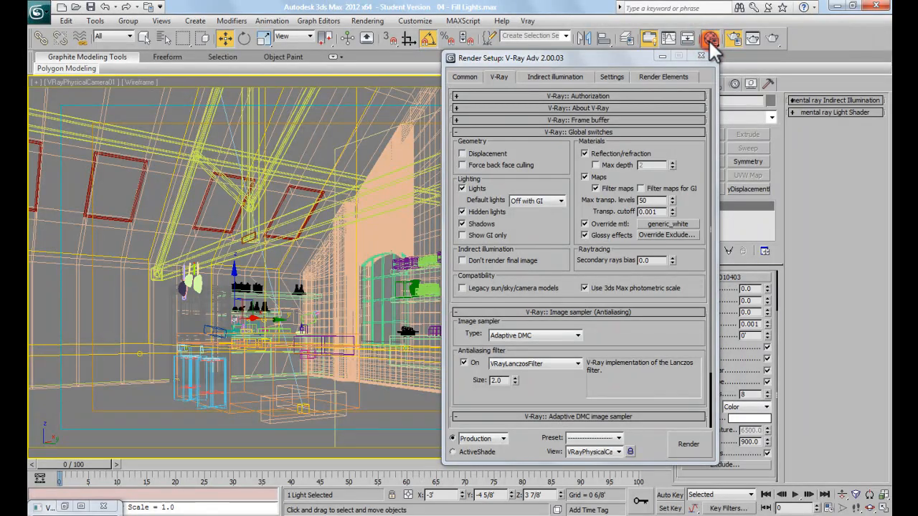
click(810, 41)
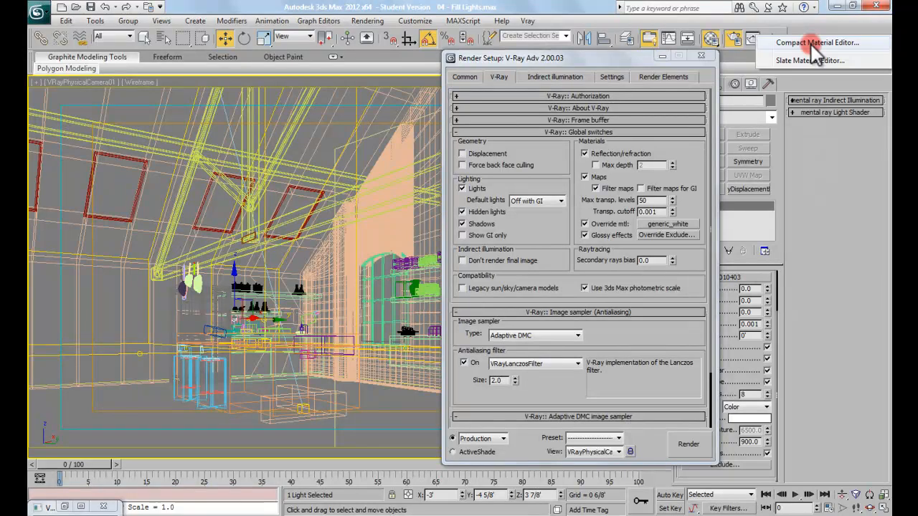
key(alt+space)
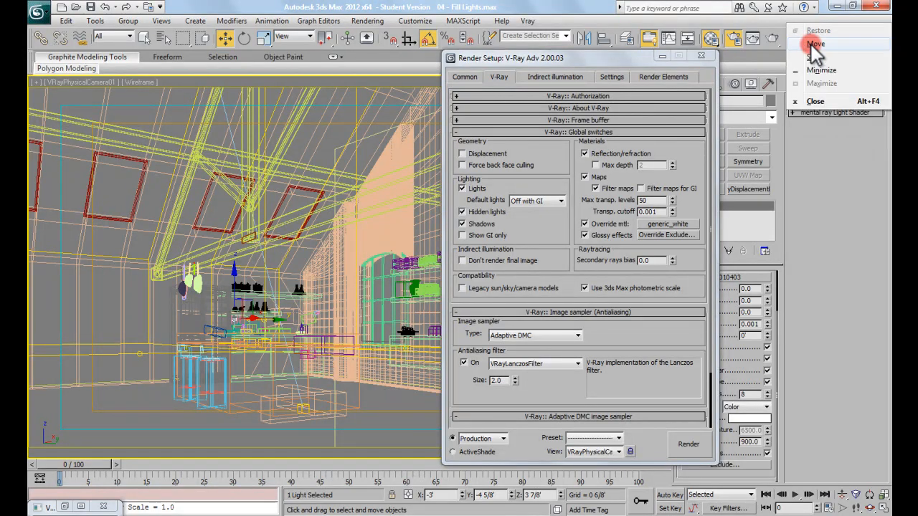
key(Left)
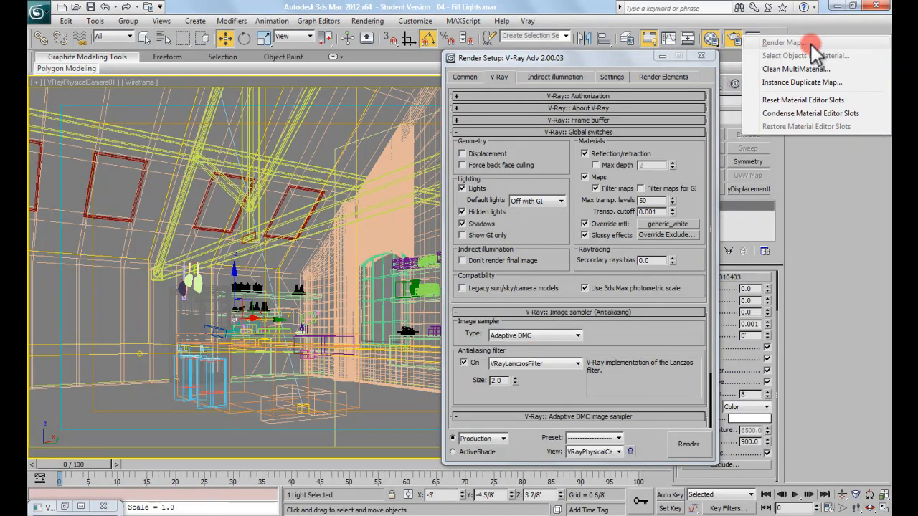
key(Left)
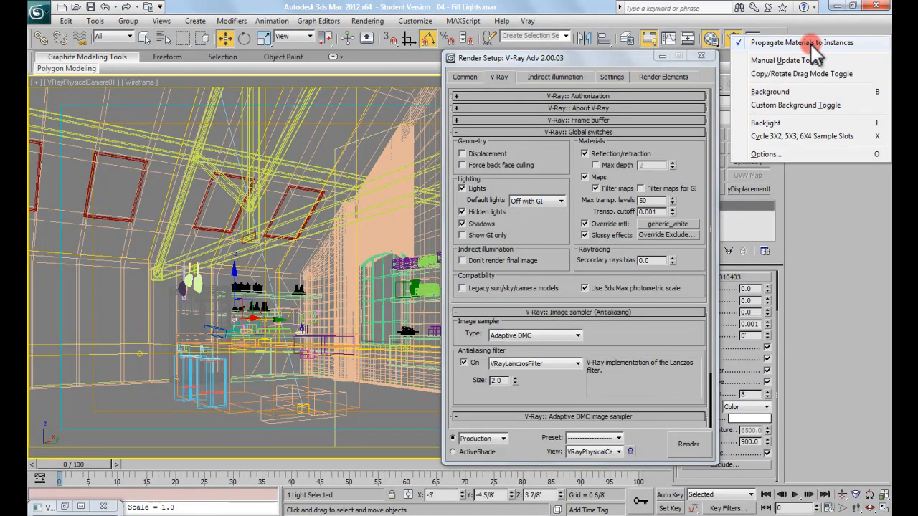
key(Left)
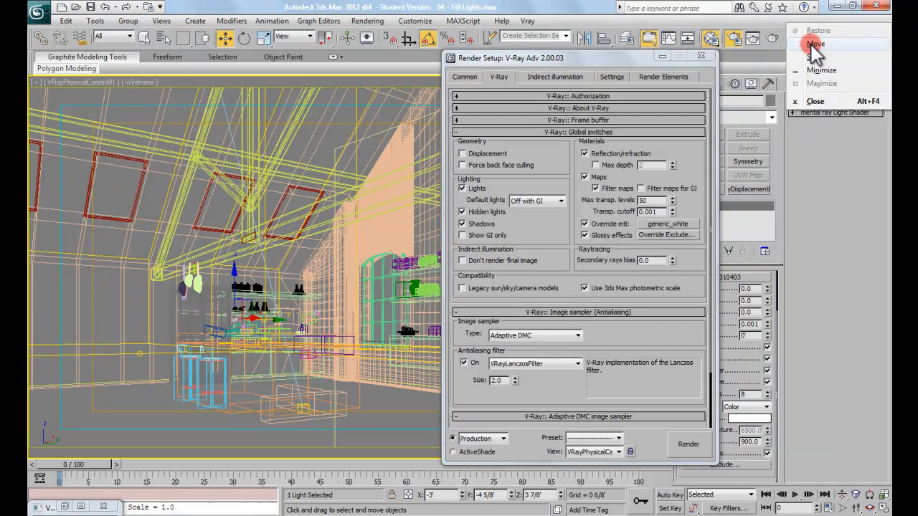
click(811, 44)
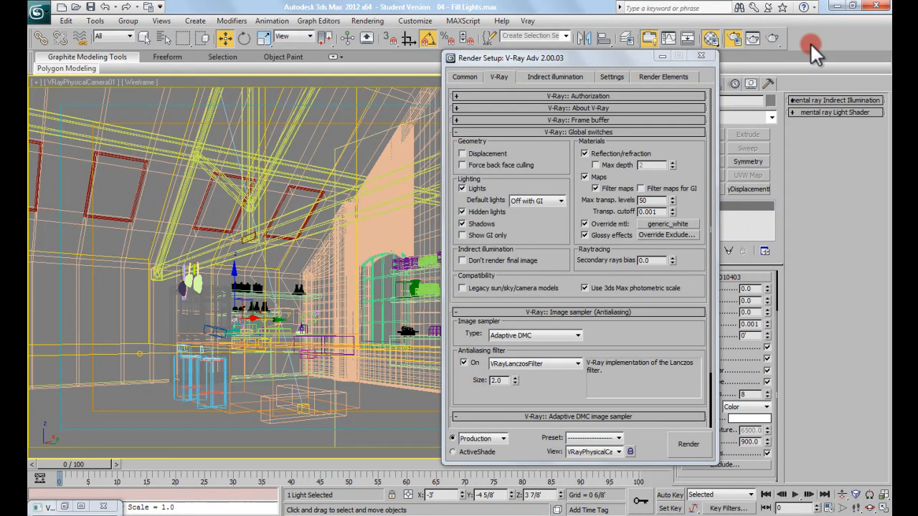
drag(809, 42, 259, 15)
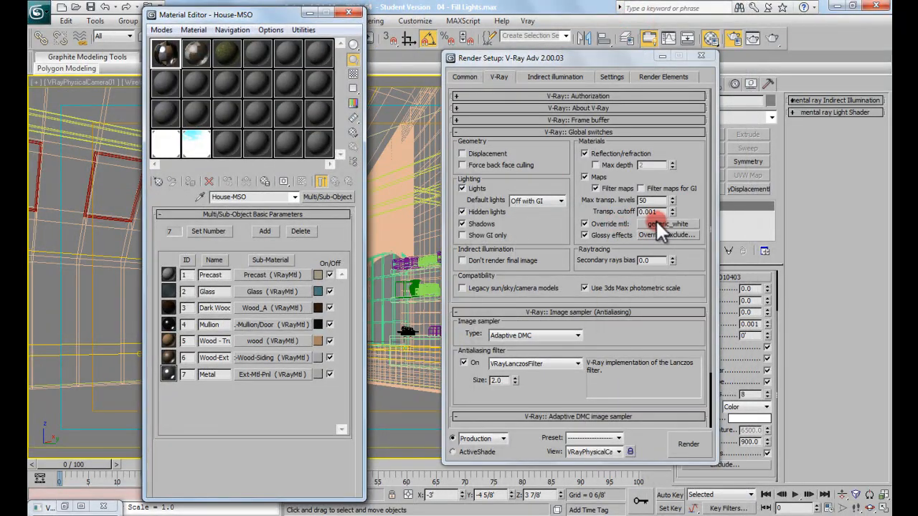
Copy the generic_white override material as an instance into an empty material sample slot
drag(672, 223, 316, 152)
click(241, 266)
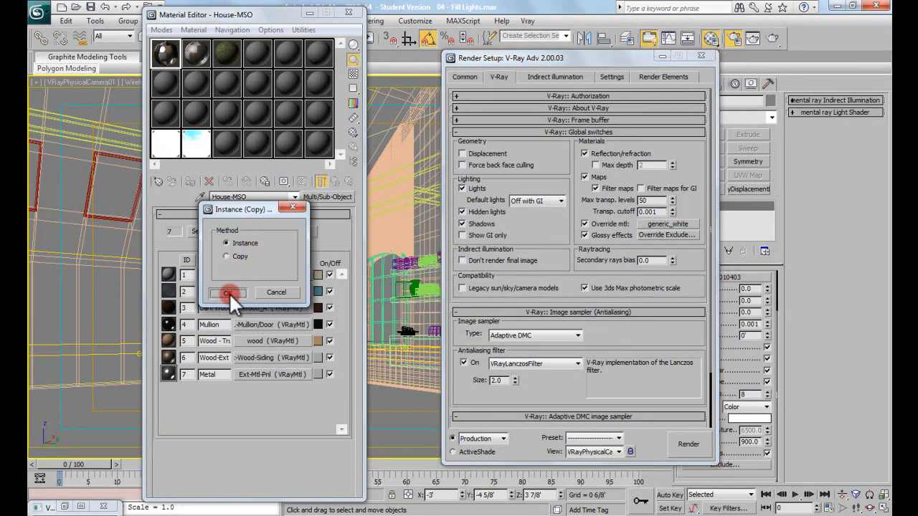
click(228, 292)
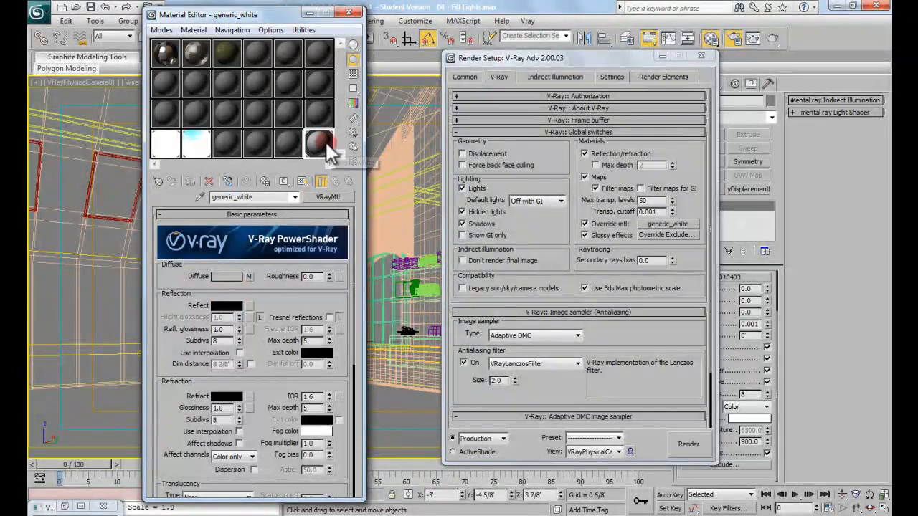
Examine the generic_white material's diffuse colour and the VRayDirt map in its diffuse slot, and close the Material Editor
drag(280, 312, 294, 286)
scroll(294, 294, down, 3)
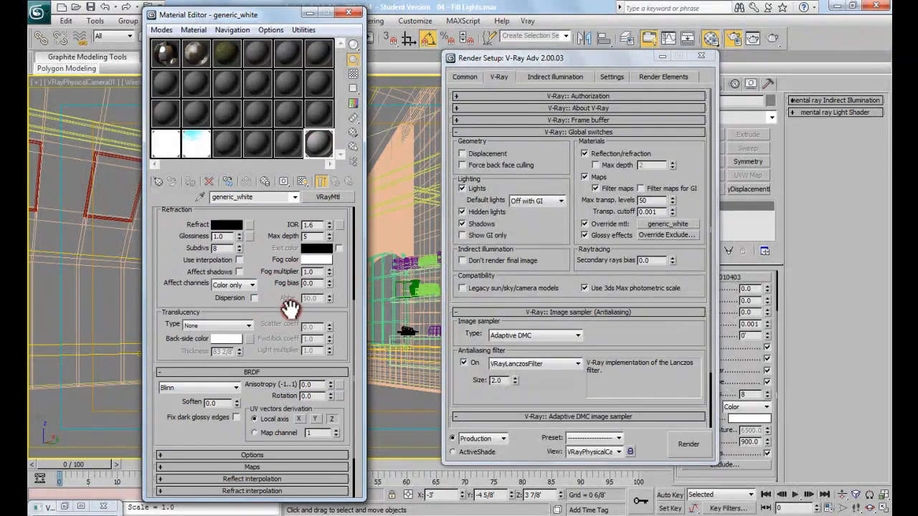
scroll(295, 321, up, 4)
scroll(290, 312, up, 1)
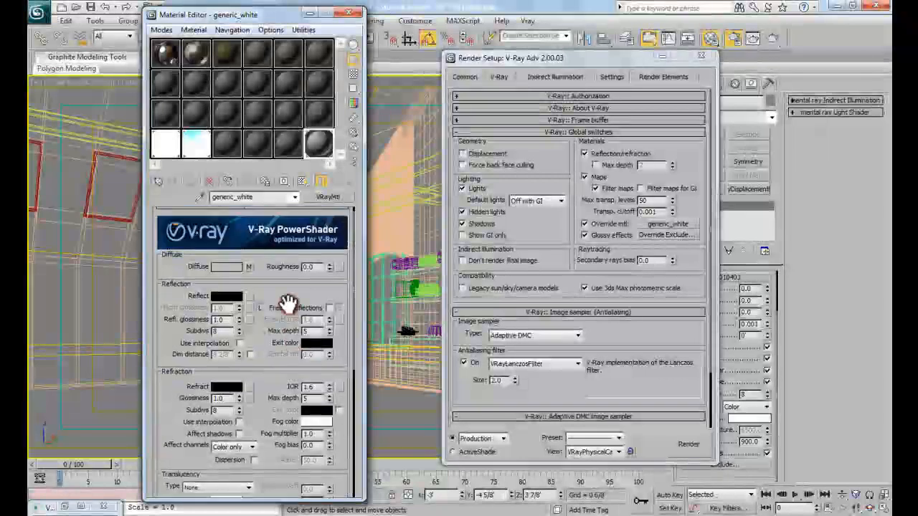
click(228, 266)
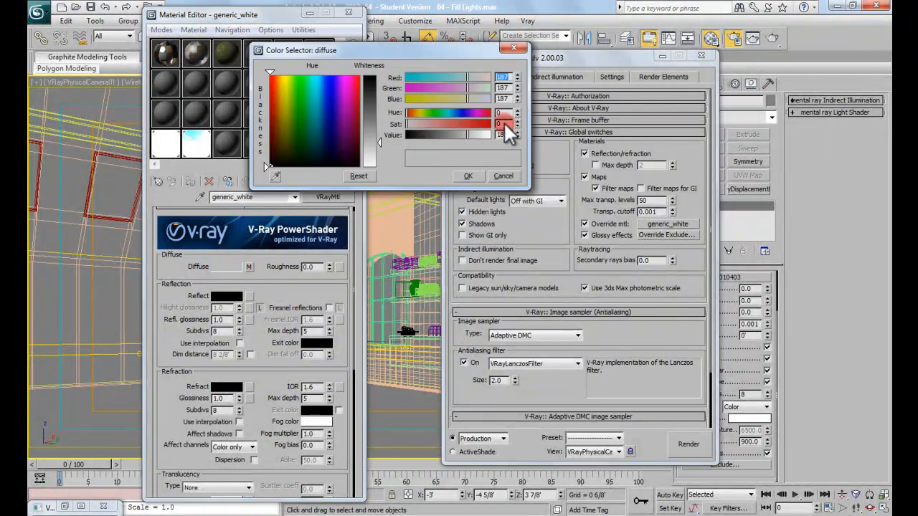
click(468, 177)
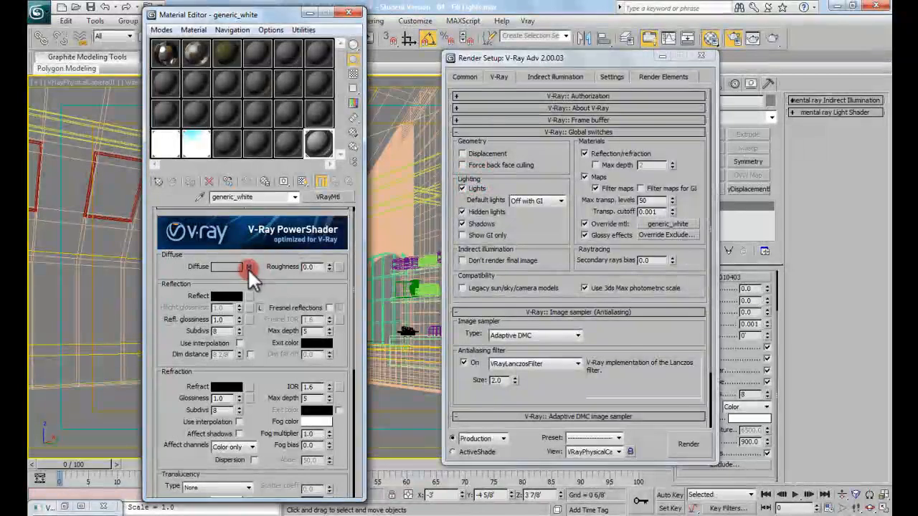
click(249, 267)
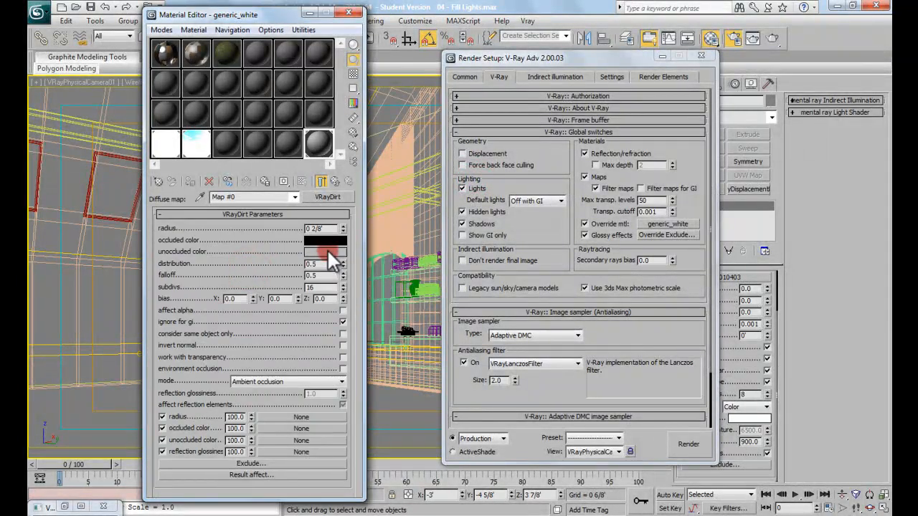
click(334, 181)
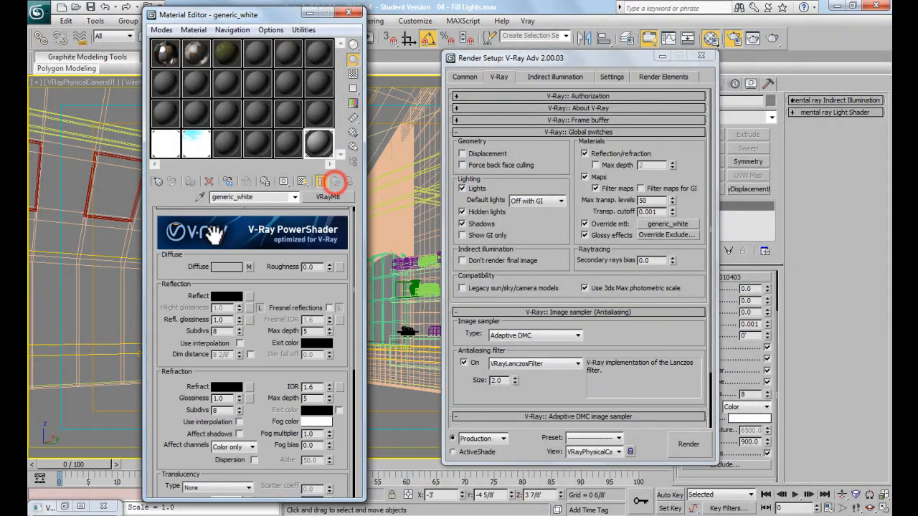
click(249, 266)
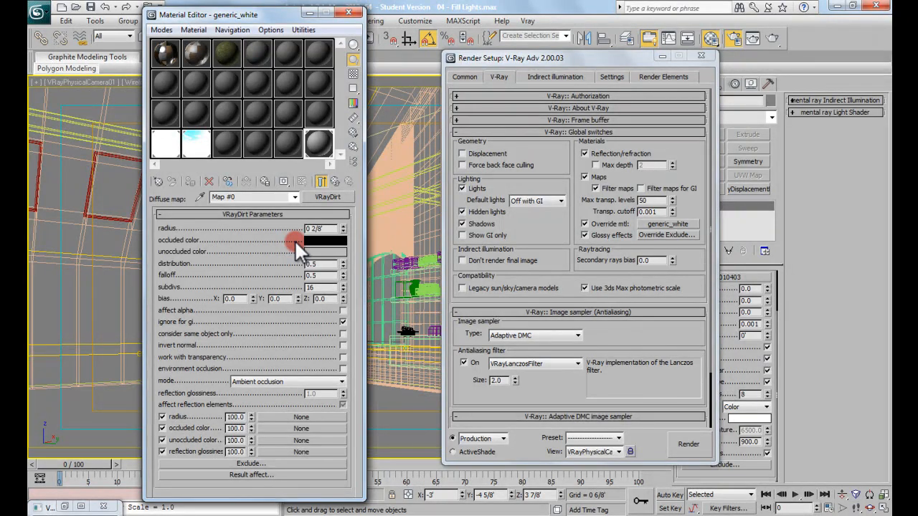
click(332, 179)
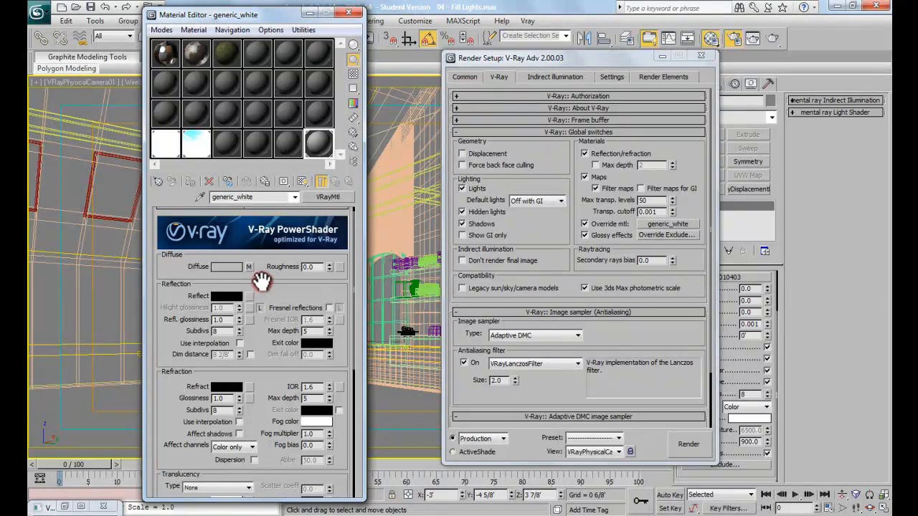
drag(263, 280, 316, 226)
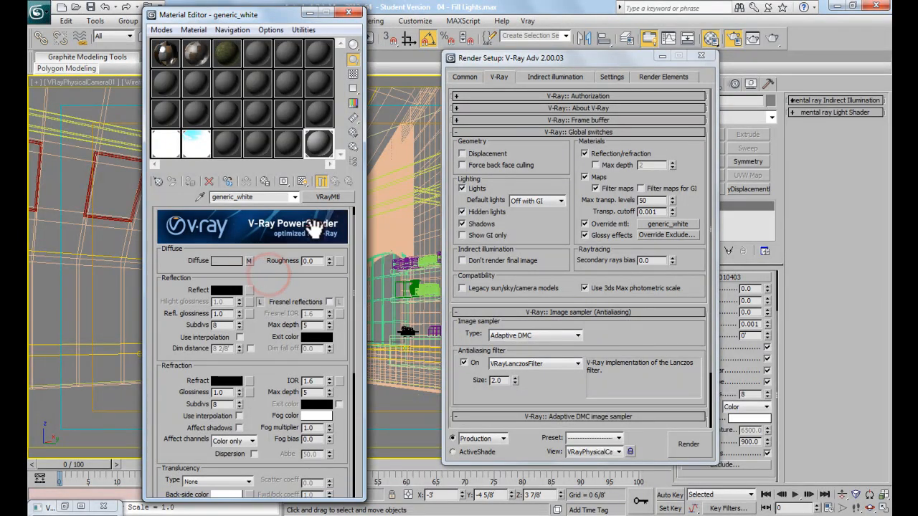
click(349, 12)
Check the output size and V-Ray sampler settings, and render the VRayPhysicalCamera01 view with the generic_white override
click(473, 78)
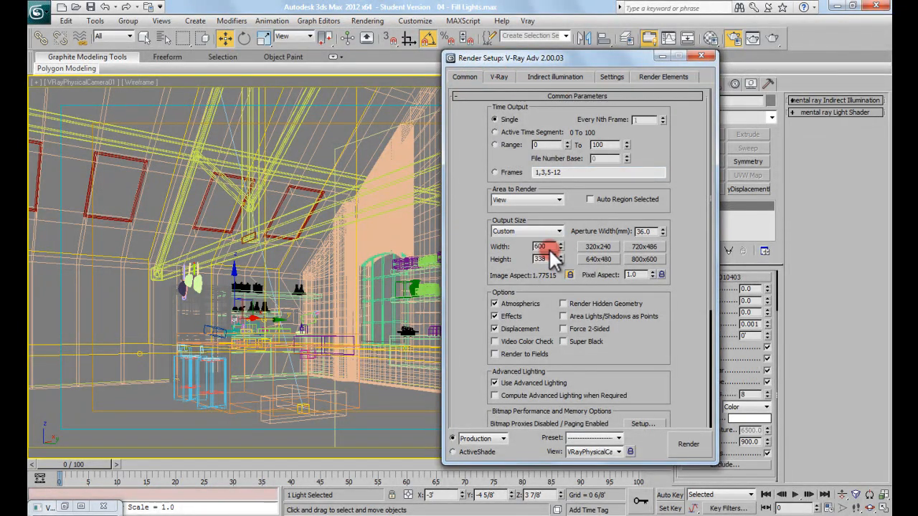
click(500, 77)
drag(559, 229, 553, 189)
drag(627, 57, 707, 60)
click(508, 121)
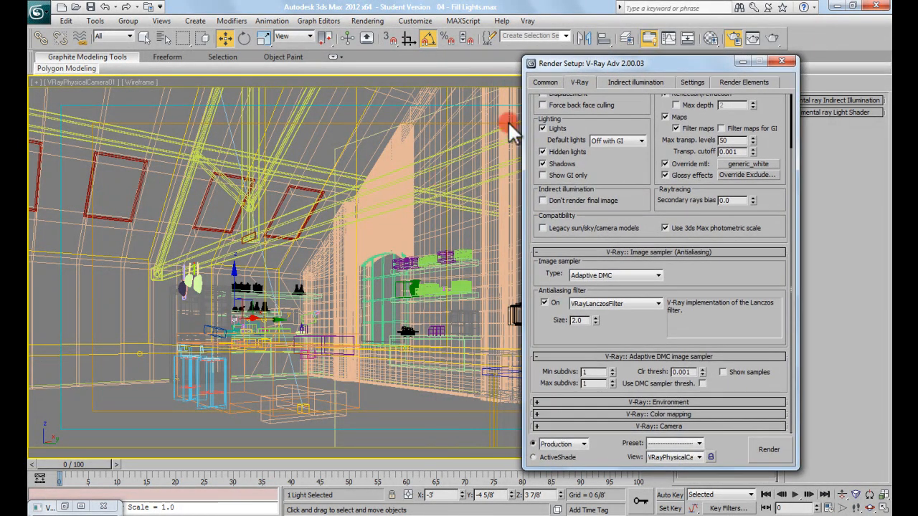
click(773, 39)
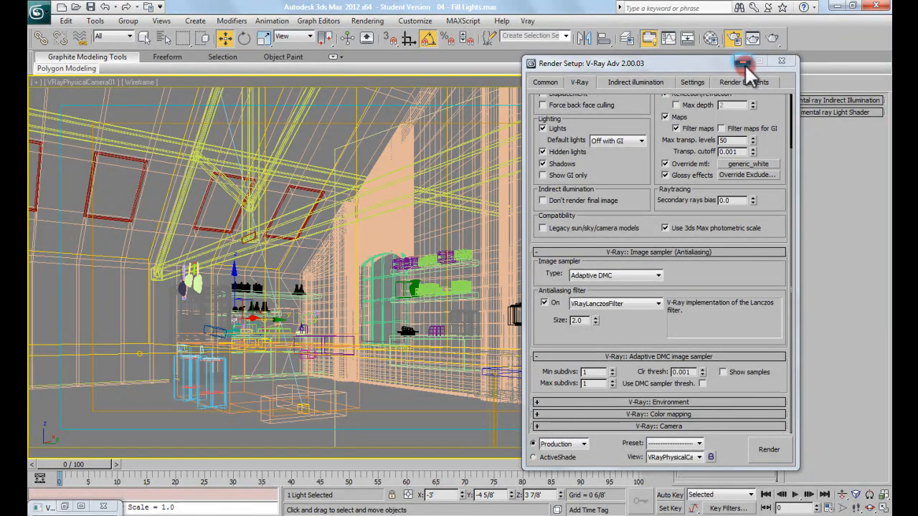
click(770, 40)
click(766, 449)
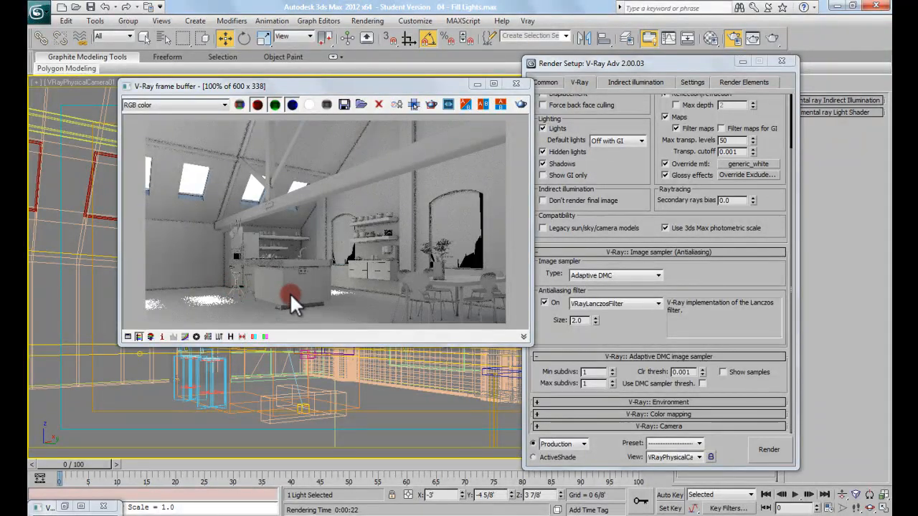
Inspect the lighting around the kitchen shelves in the test render, and clear the render windows off the viewport
click(270, 252)
scroll(270, 252, up, 1)
middle_drag(266, 254, 269, 247)
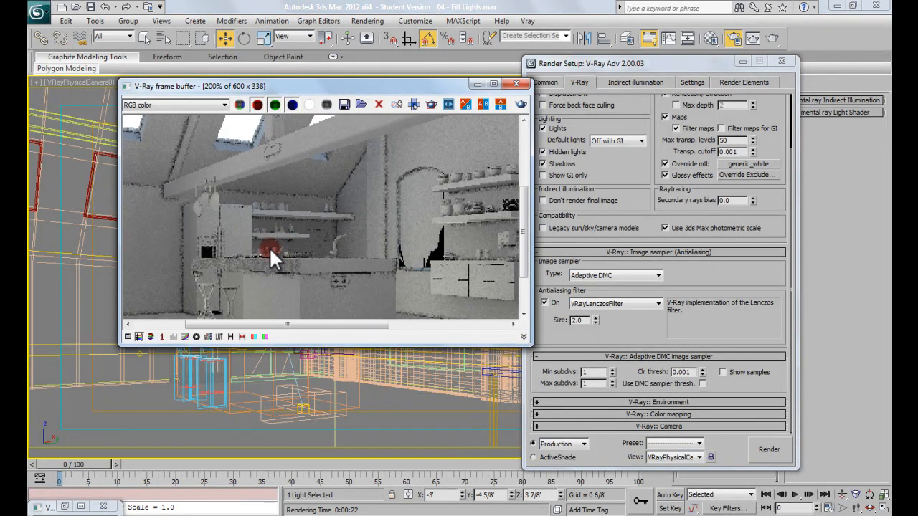
scroll(268, 244, down, 1)
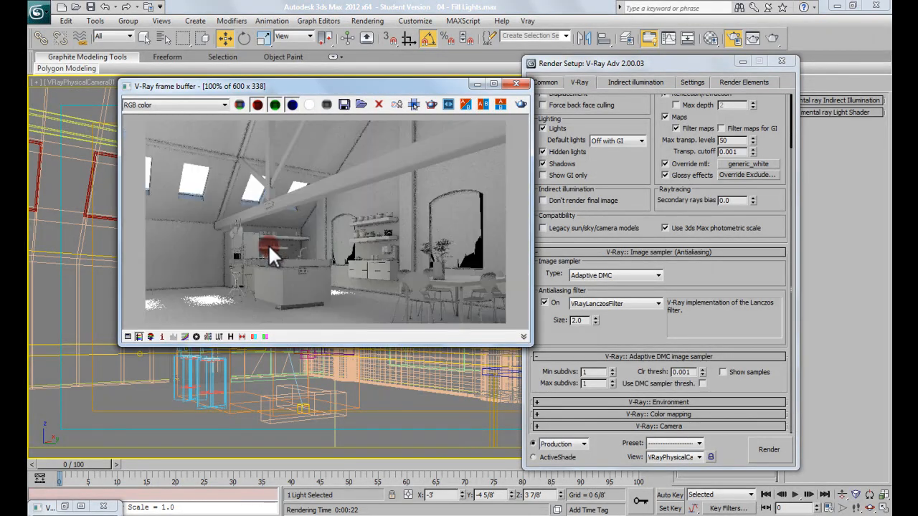
click(780, 61)
drag(386, 88, 252, 389)
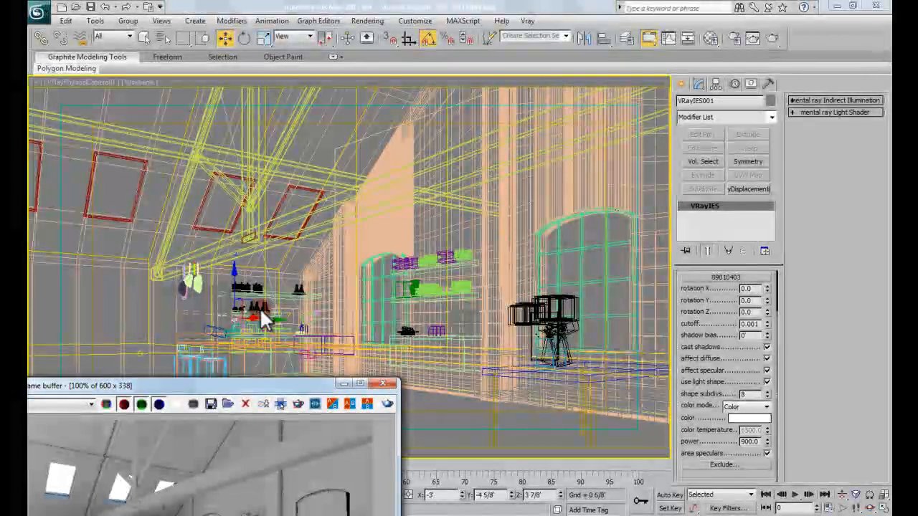
drag(257, 385, 347, 191)
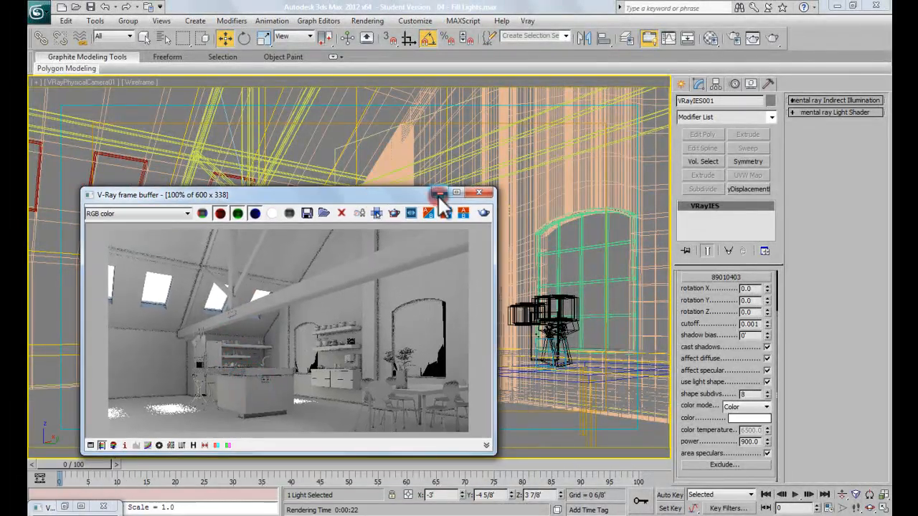
click(441, 193)
Hide the scene geometry and select the VRayIES light of the opened can light group
key(shift+g)
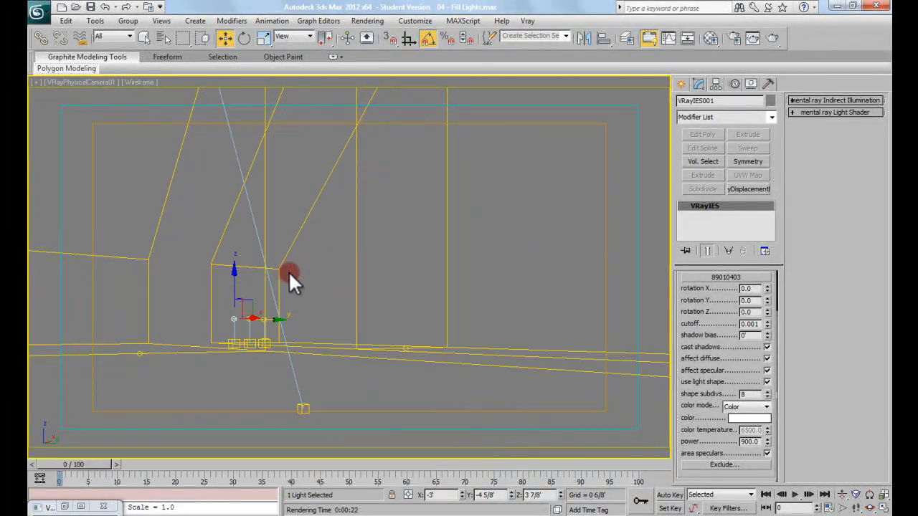
click(248, 289)
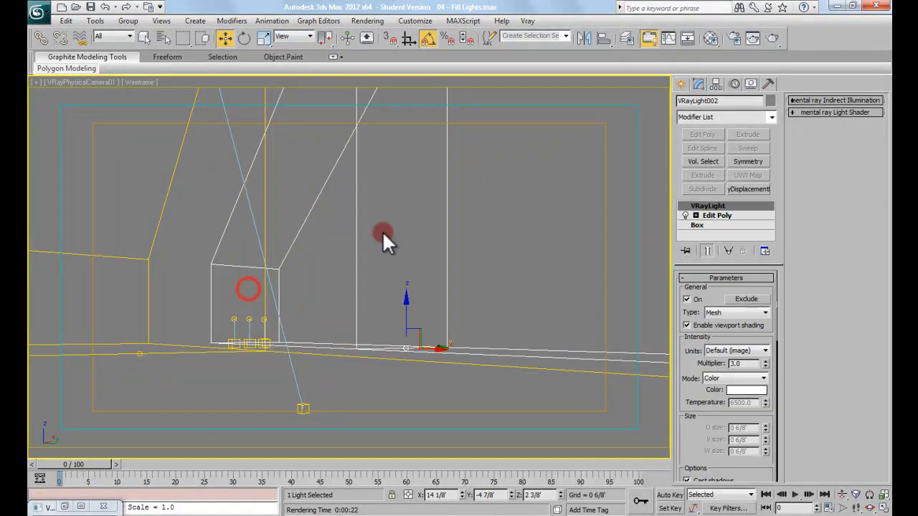
click(230, 383)
click(234, 319)
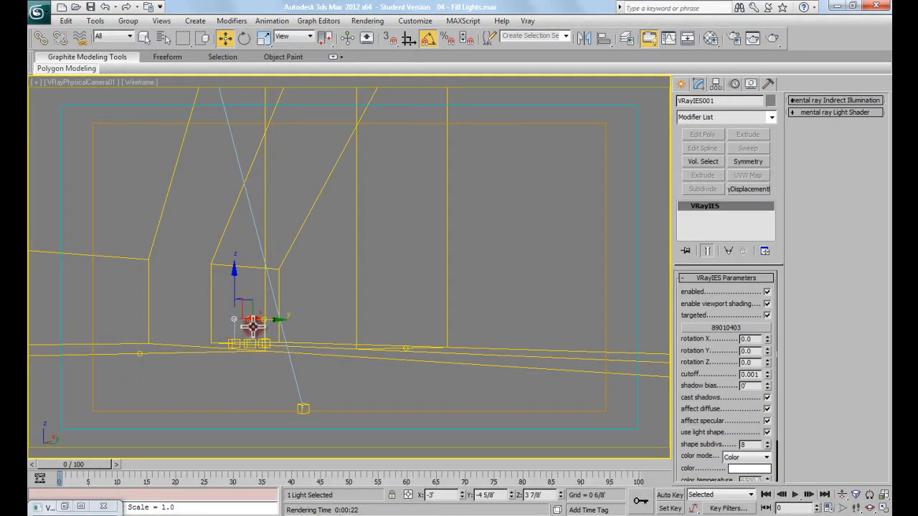
click(131, 20)
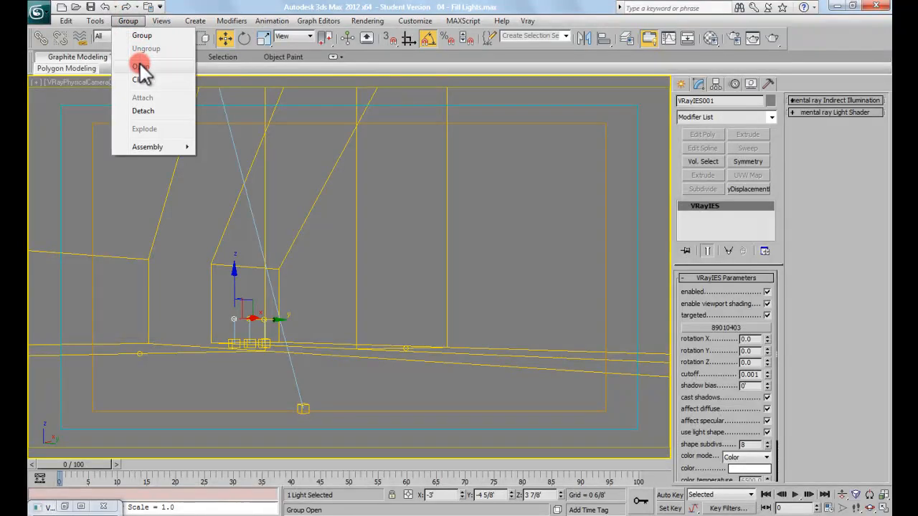
click(128, 21)
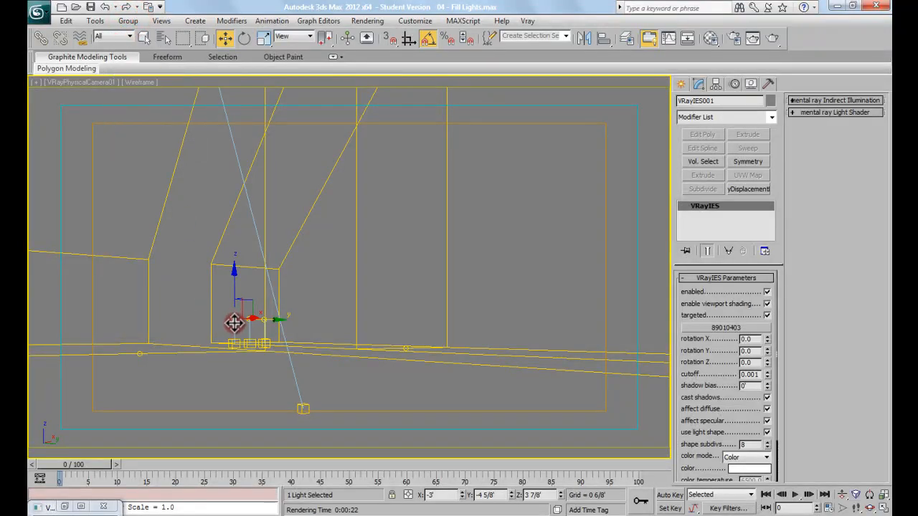
Change the power of the selected VRayIES light under the kitchen shelf
drag(748, 404, 746, 354)
click(748, 441)
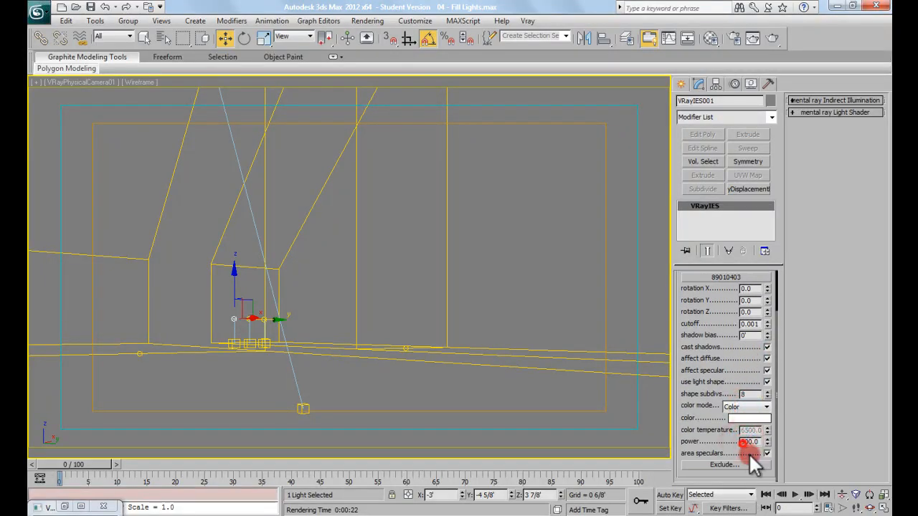
click(793, 434)
text(0)
key(Return)
click(195, 309)
click(232, 319)
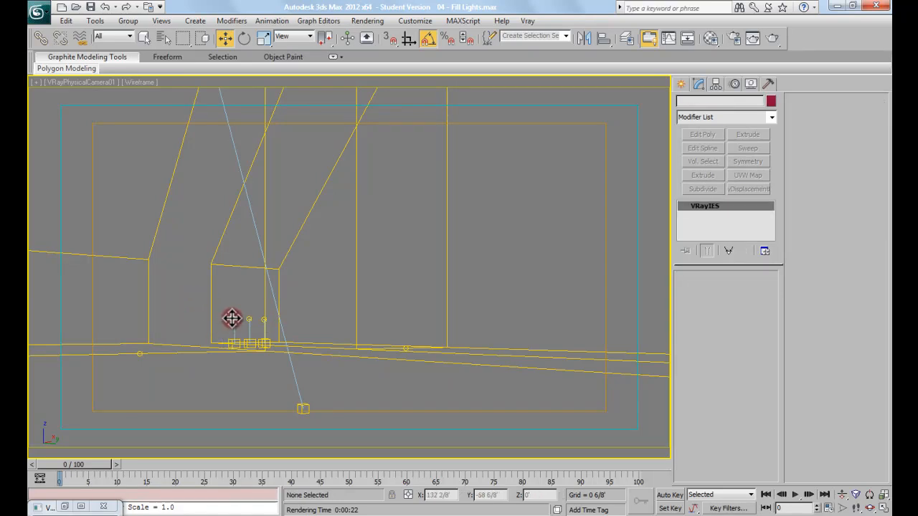
Unhide the scene geometry, test render the VRayPhysicalCamera01 view, and minimize the V-Ray messages window
click(63, 507)
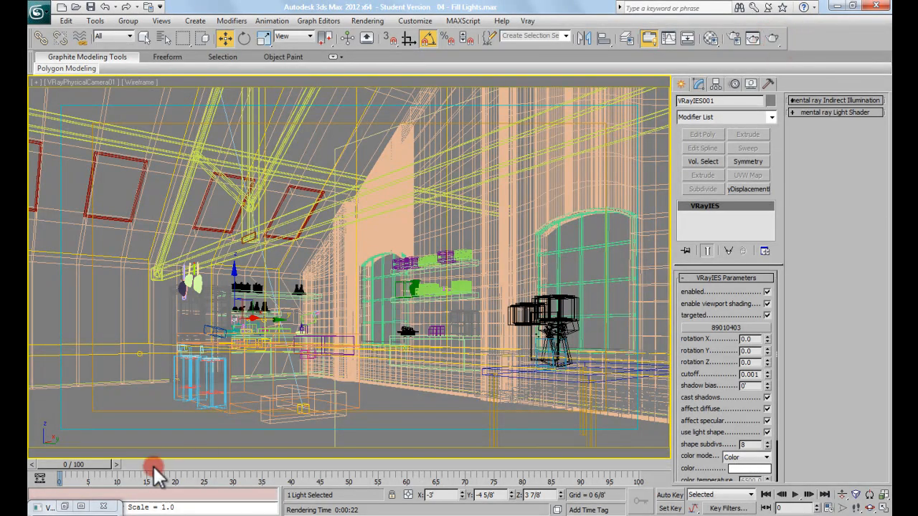
click(69, 507)
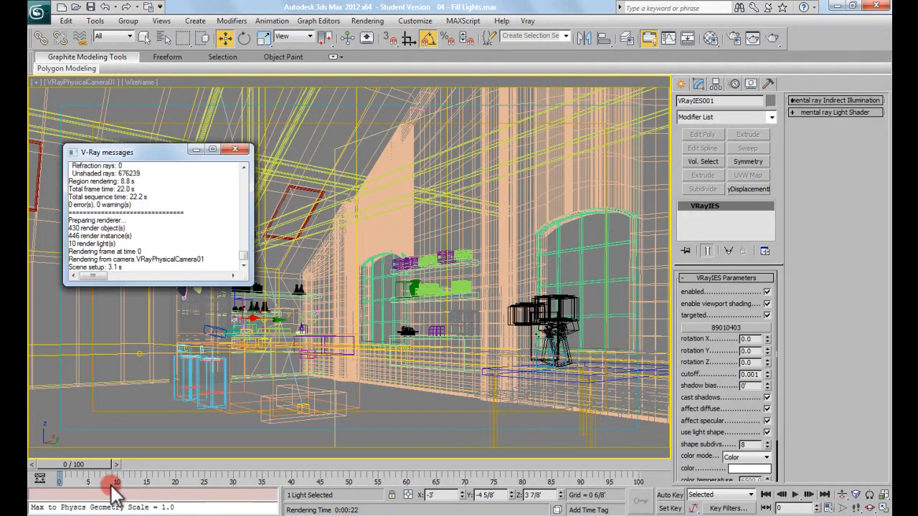
click(195, 149)
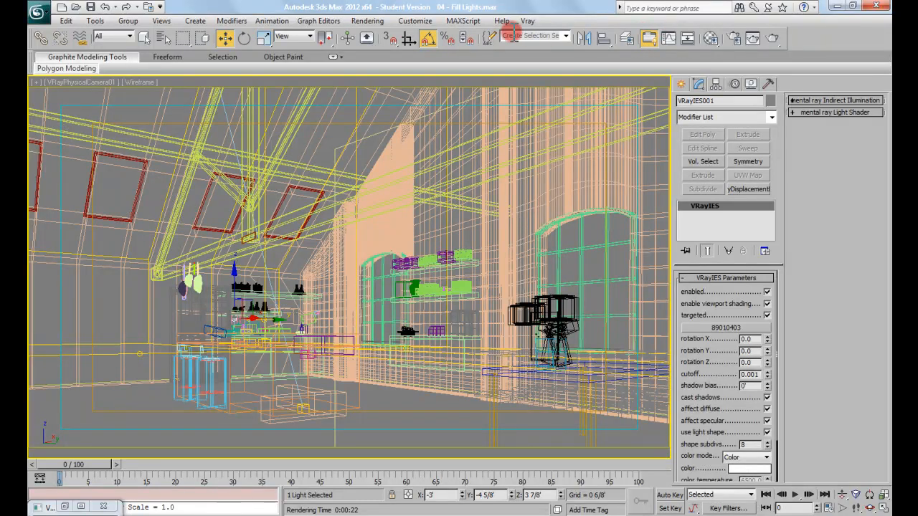
Try to bring up the last V-Ray frame buffer from the render setup
click(731, 37)
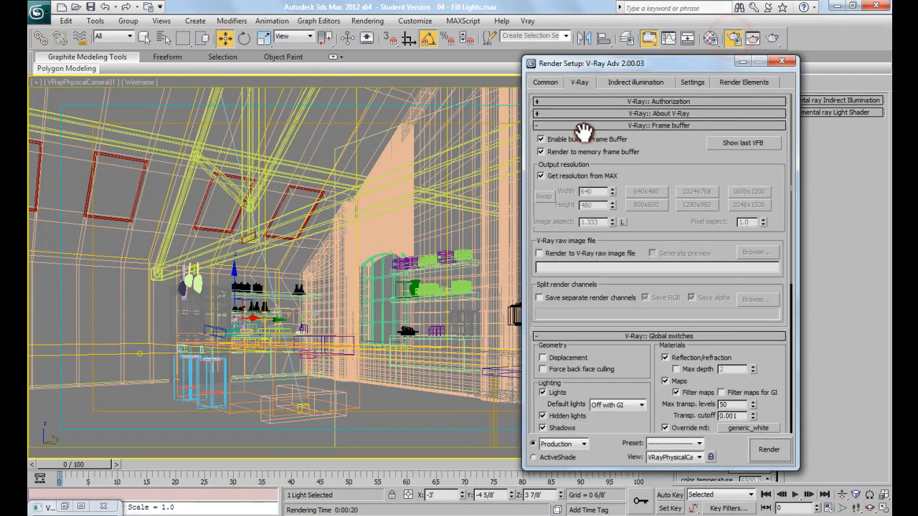
click(724, 144)
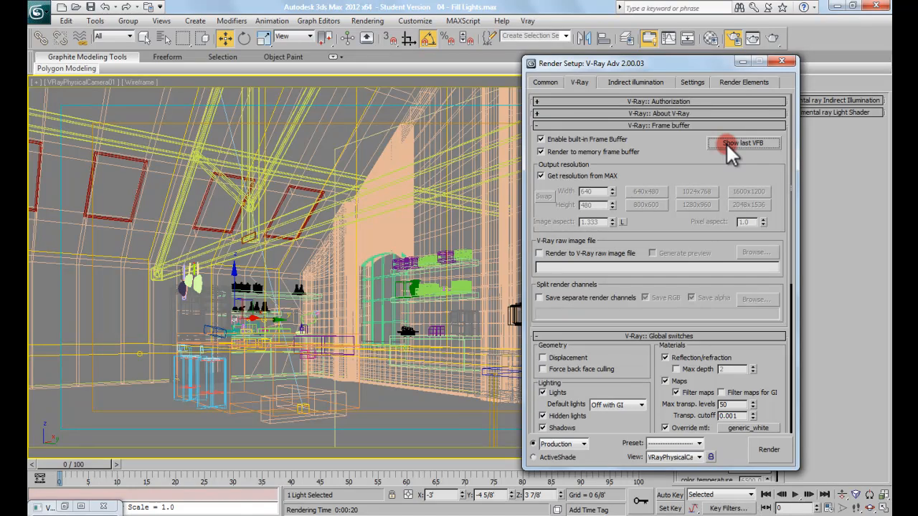
key(alt+space)
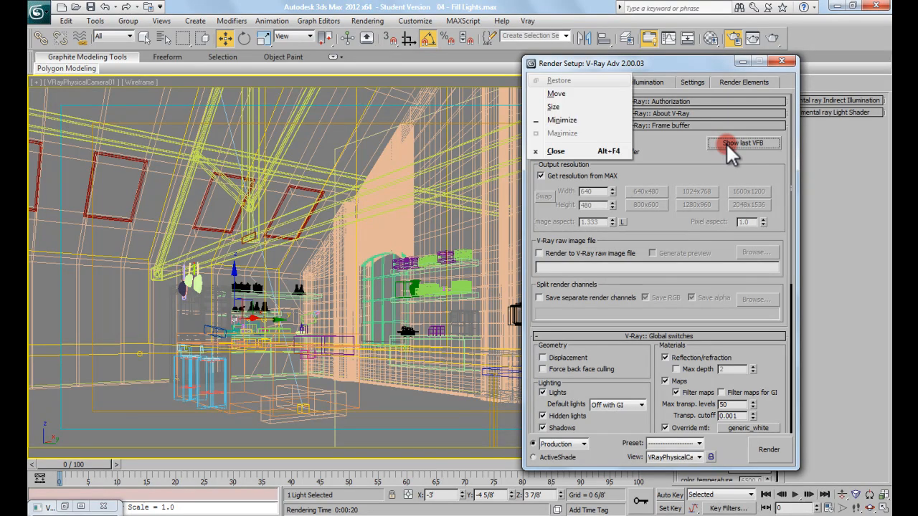
click(783, 63)
click(733, 40)
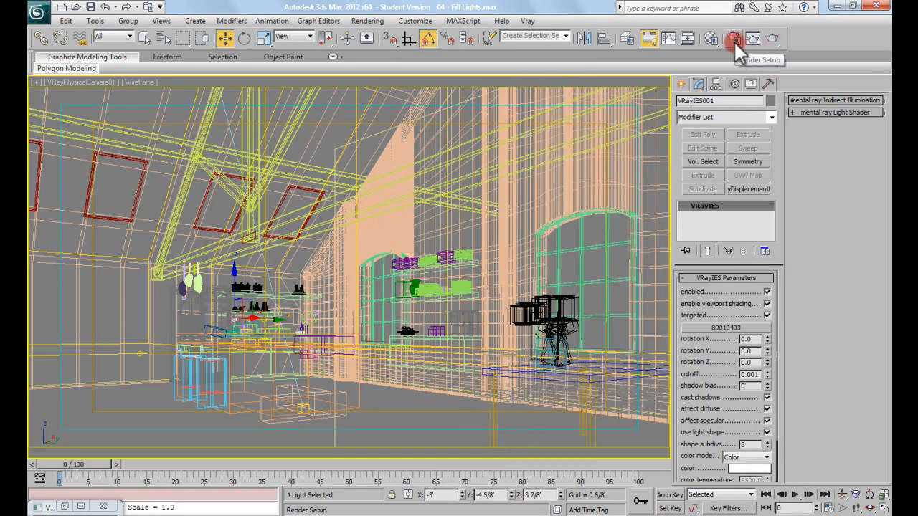
click(741, 140)
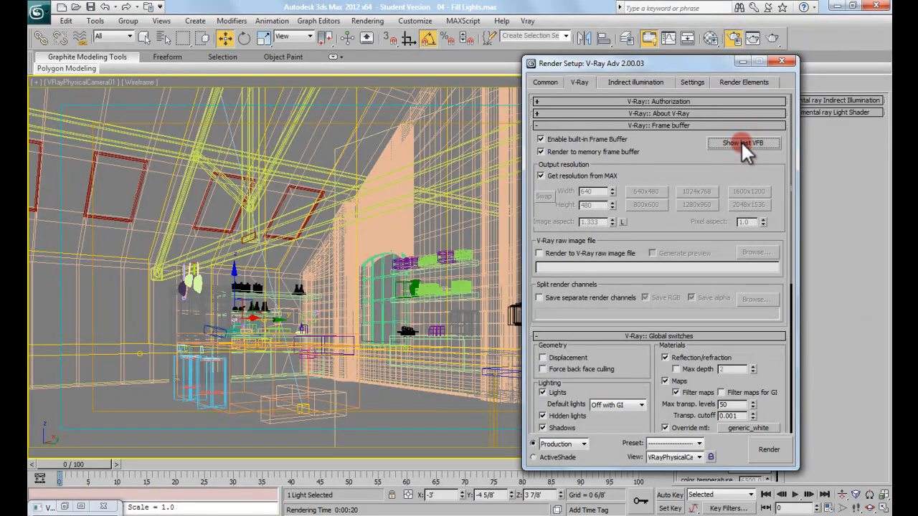
key(alt+space)
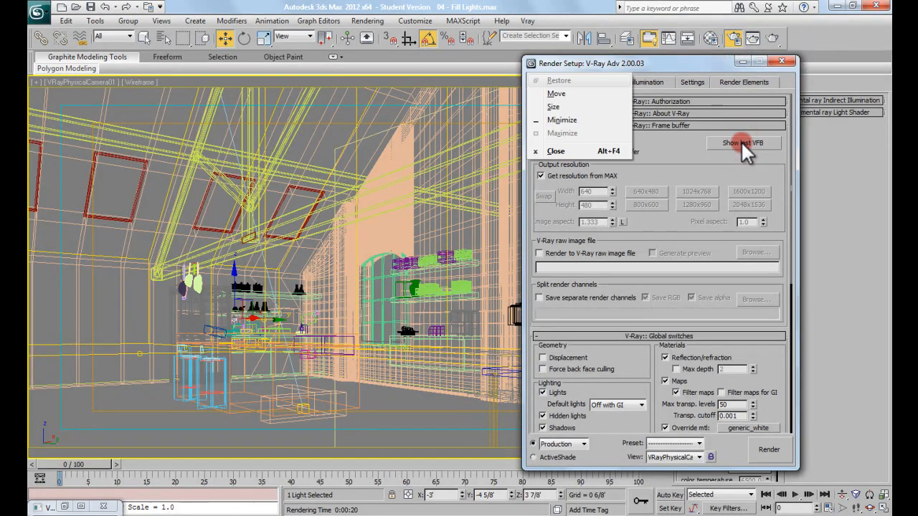
Render the VRayPhysicalCamera01 view again and restore the V-Ray messages window
click(771, 38)
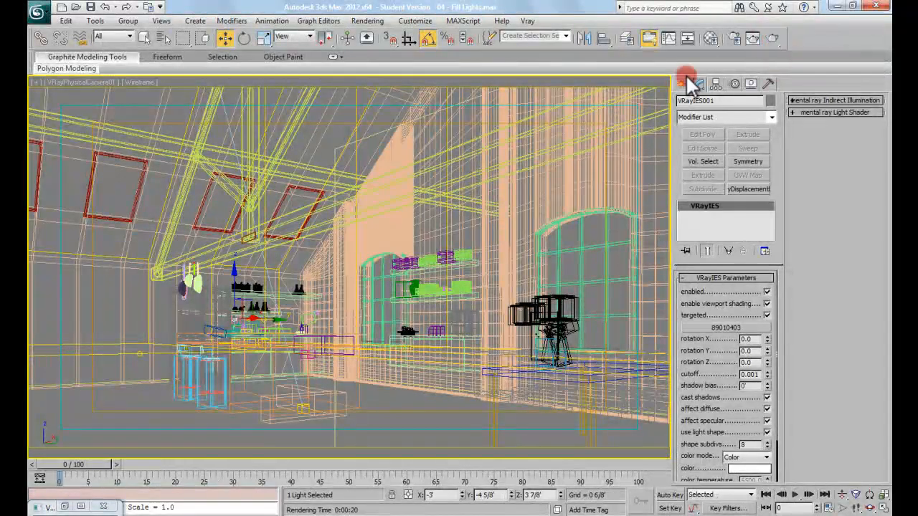
click(63, 507)
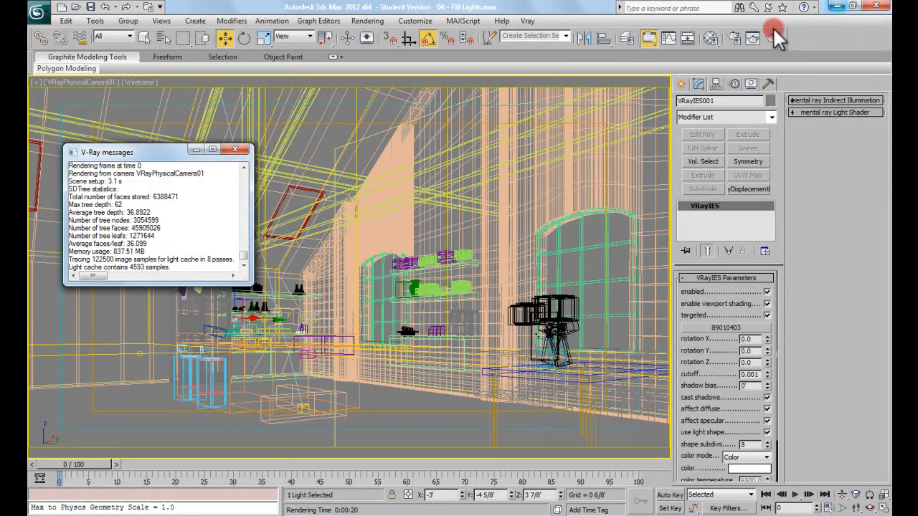
click(731, 38)
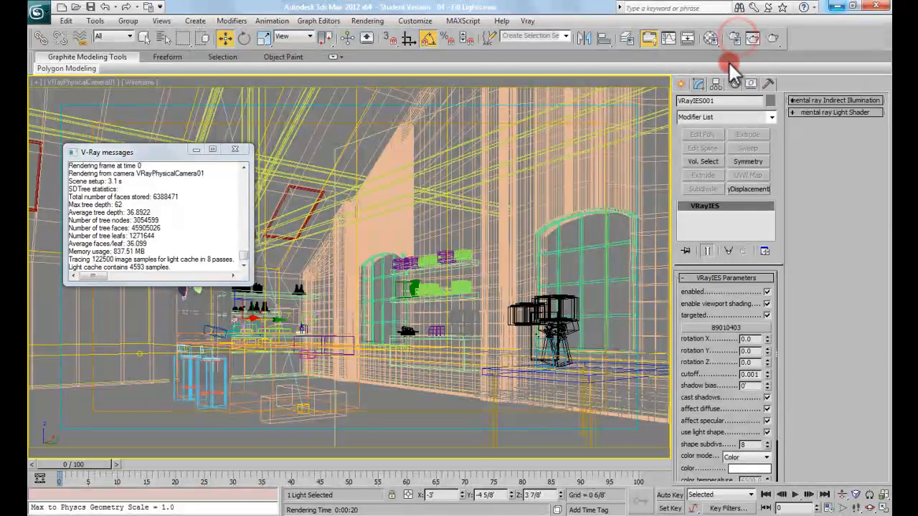
click(758, 38)
click(422, 20)
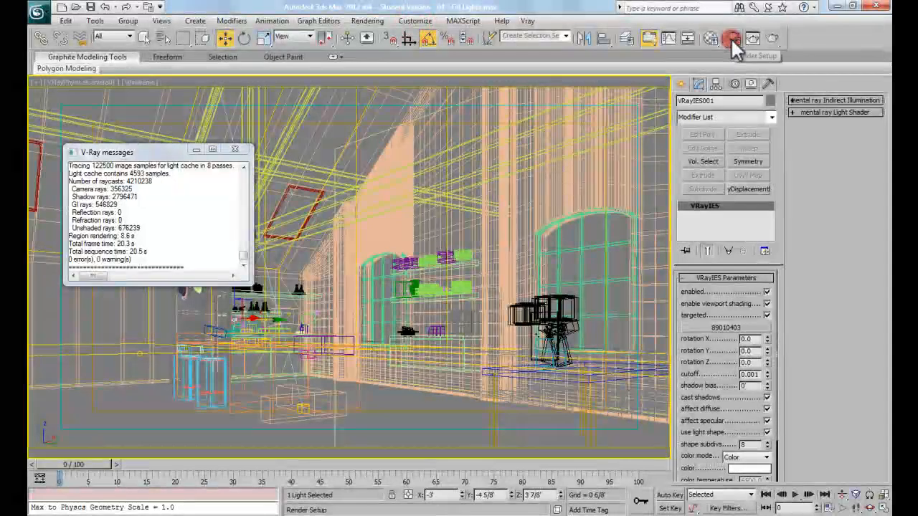
click(731, 38)
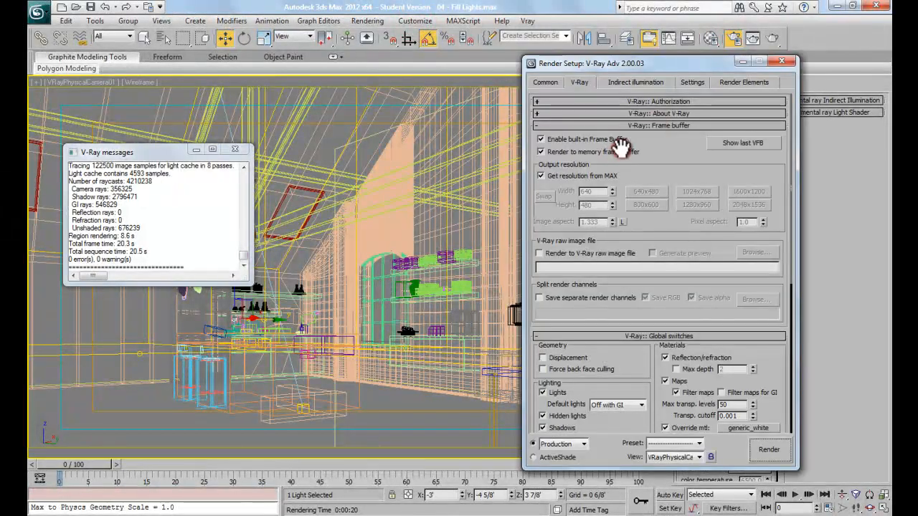
click(778, 62)
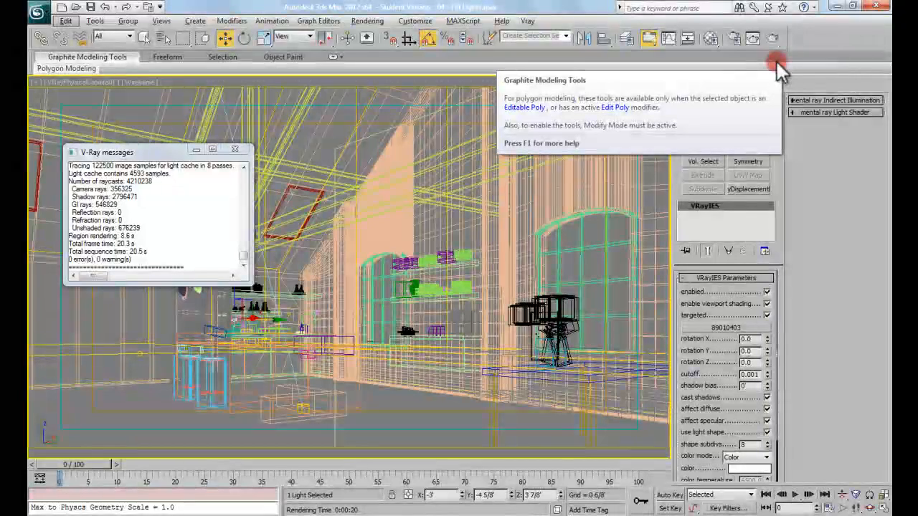
key(alt+e)
click(807, 29)
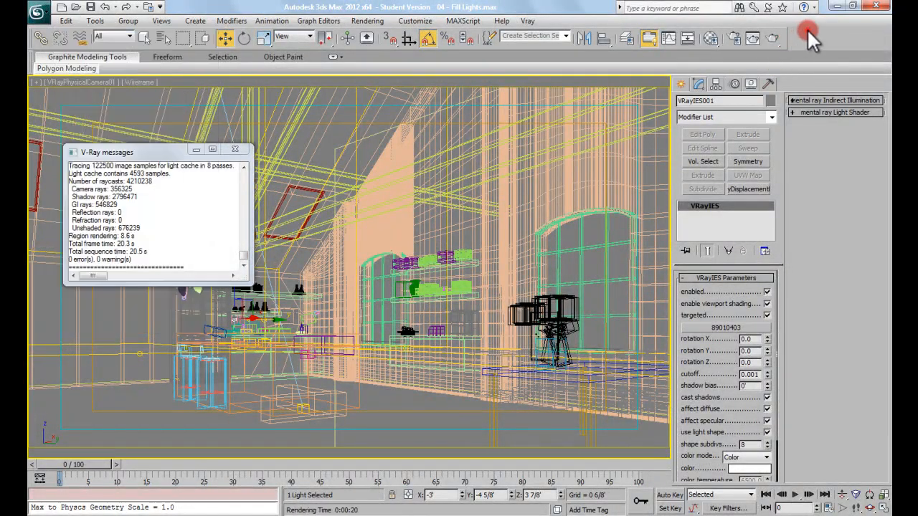
Show the last V-Ray frame buffer, move it clear of the V-Ray messages window, and close the render setup
click(731, 37)
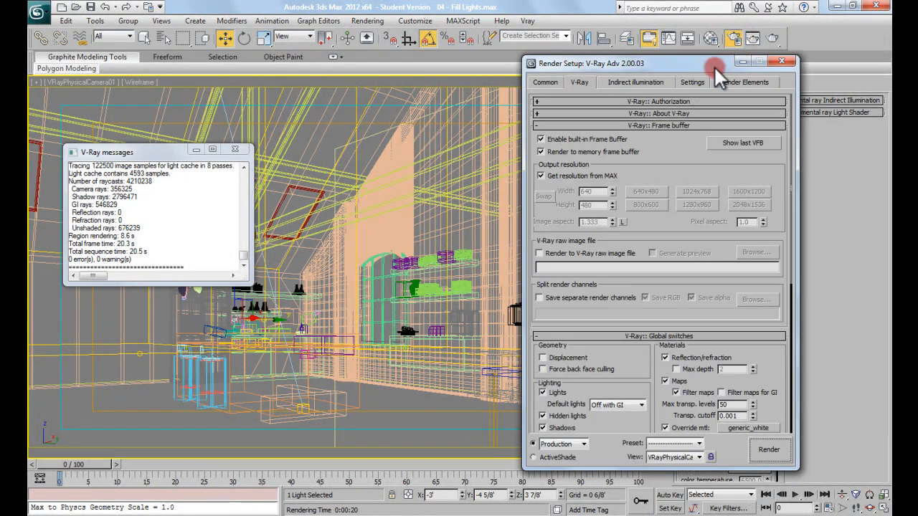
click(730, 144)
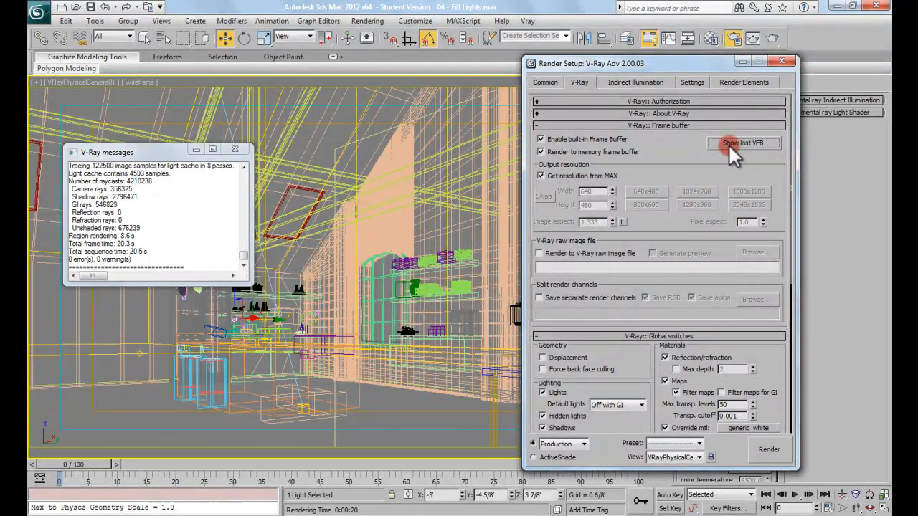
key(alt+space)
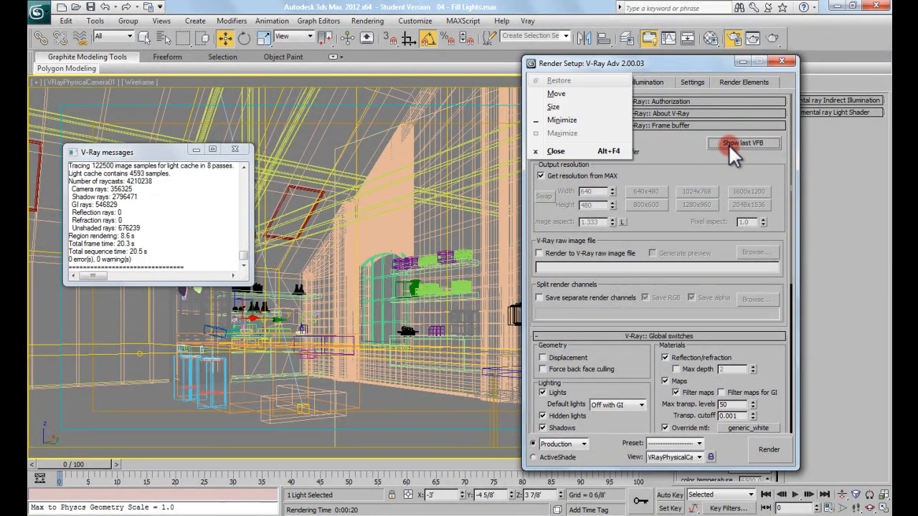
click(674, 151)
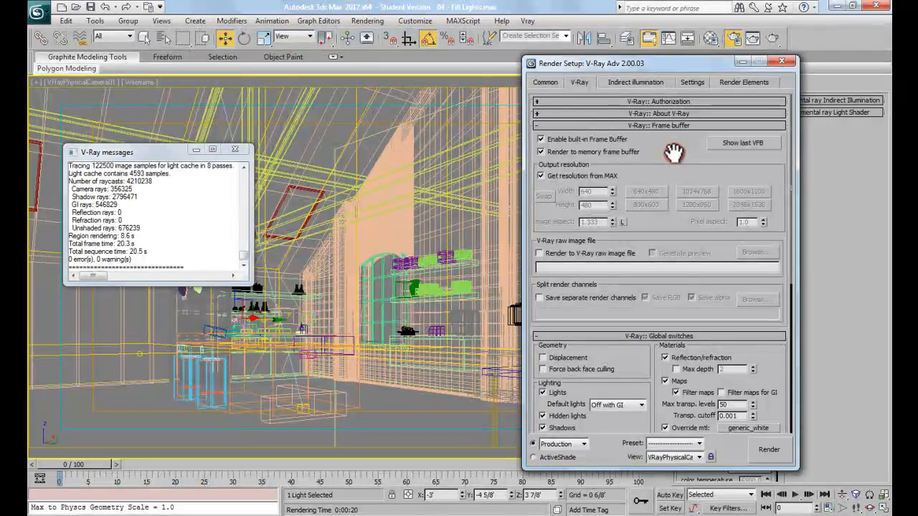
key(alt+Tab)
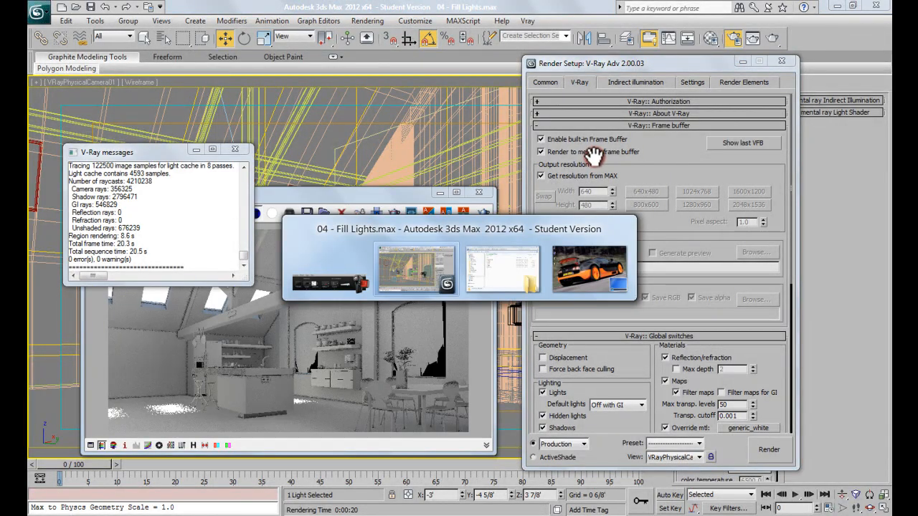
mouse_move(522, 269)
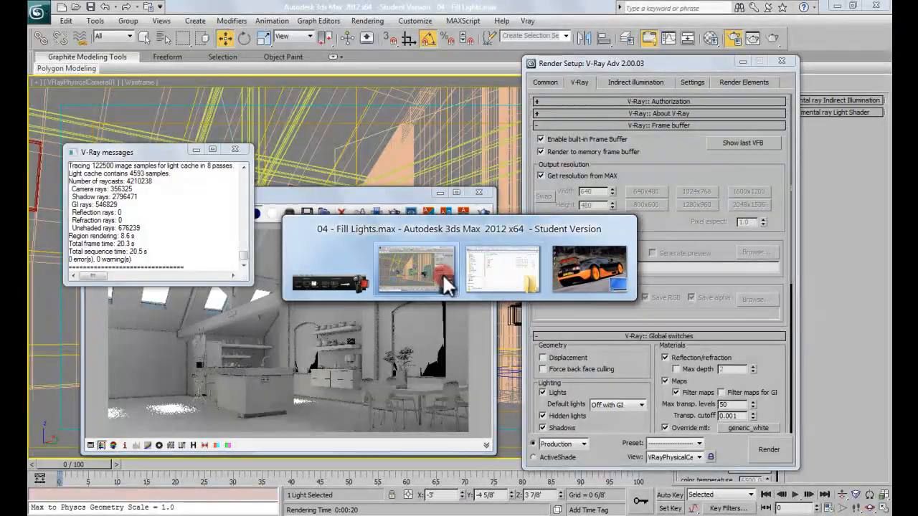
click(444, 274)
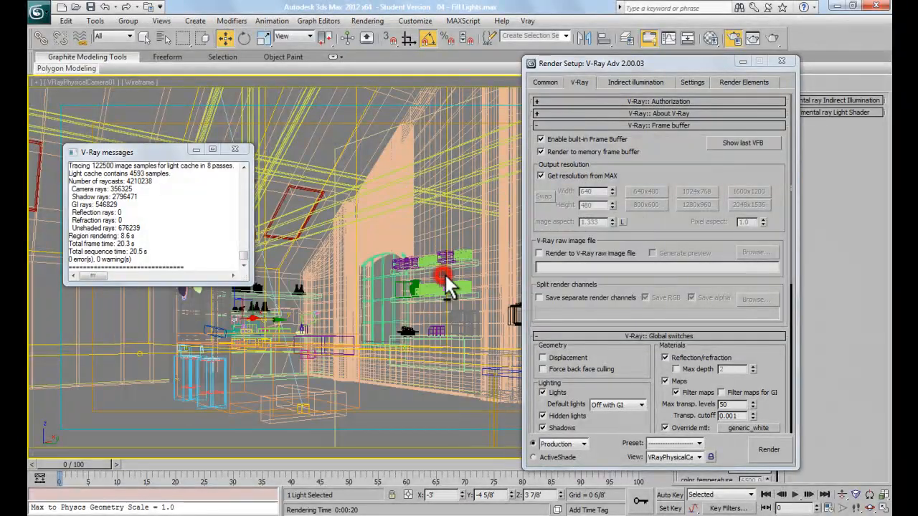
click(743, 142)
key(alt+Tab)
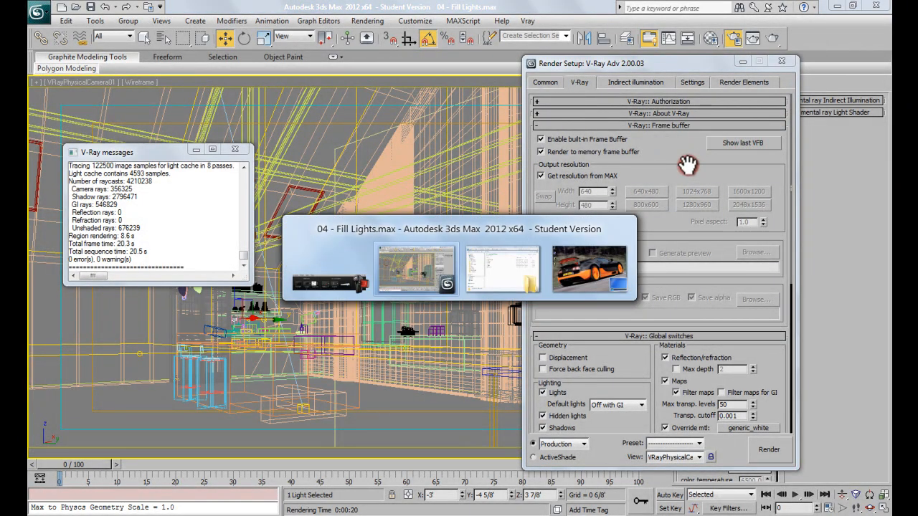
click(359, 197)
drag(359, 196, 498, 111)
click(782, 62)
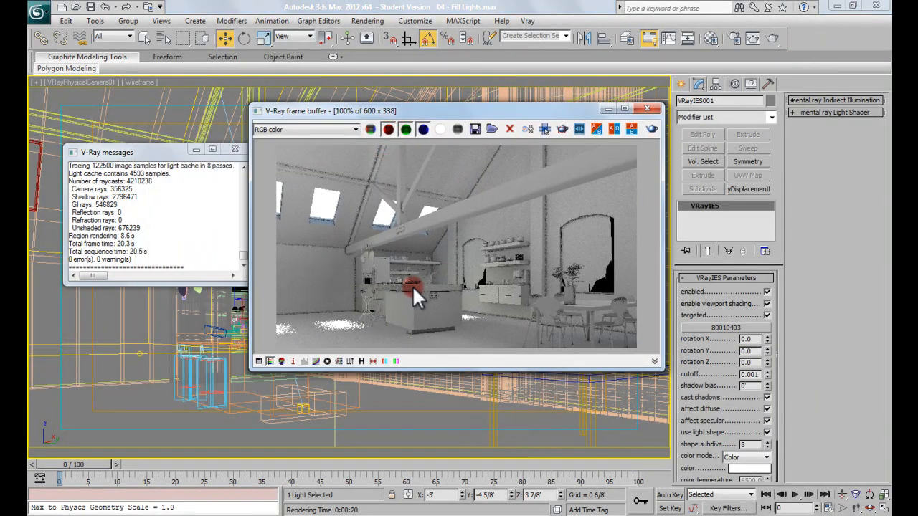
Inspect the light falling under the kitchen shelves in the test render, and close the frame buffer and V-Ray messages
scroll(405, 287, up, 2)
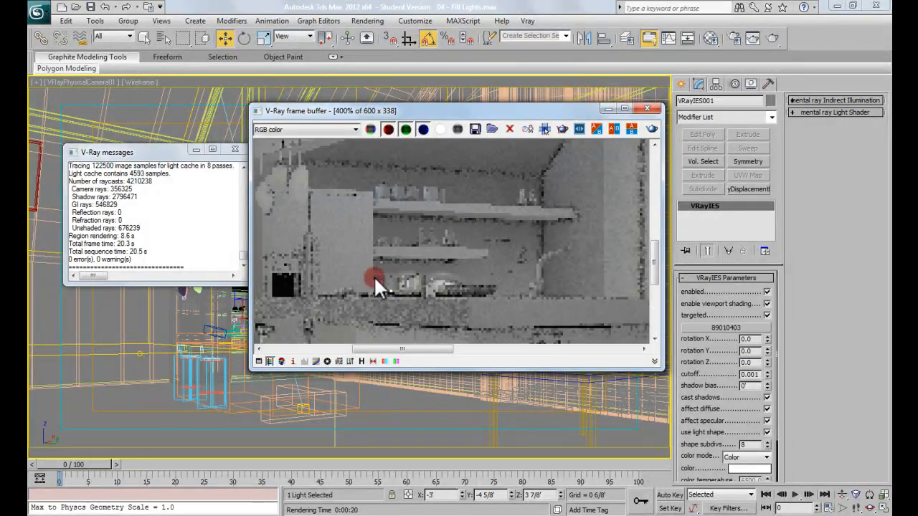
scroll(430, 261, down, 2)
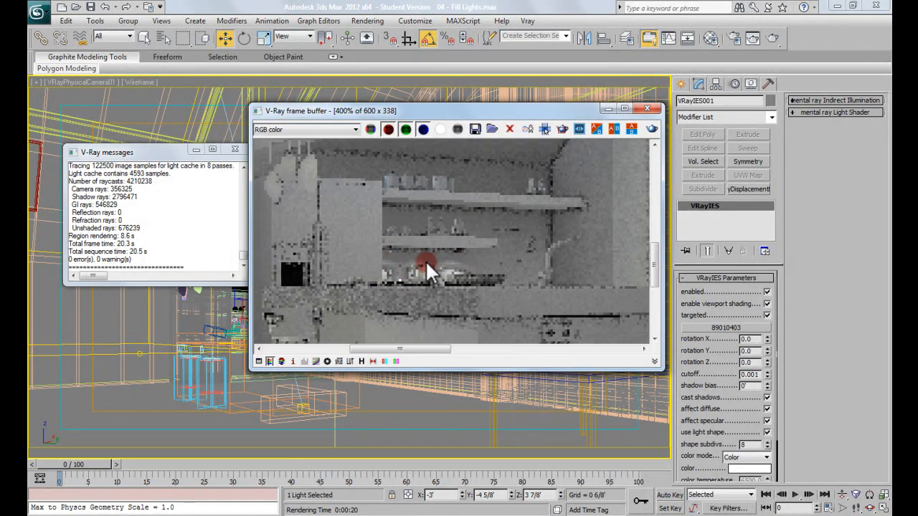
drag(400, 260, 440, 252)
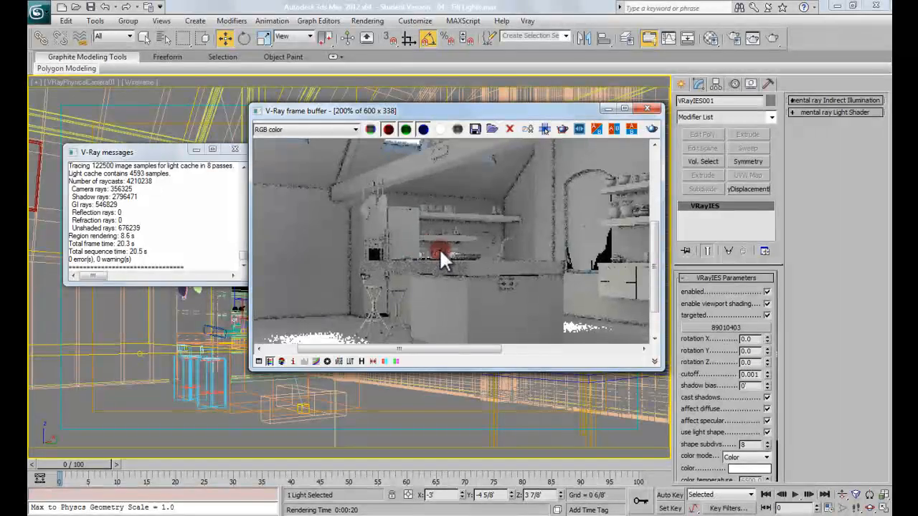
click(647, 108)
click(234, 149)
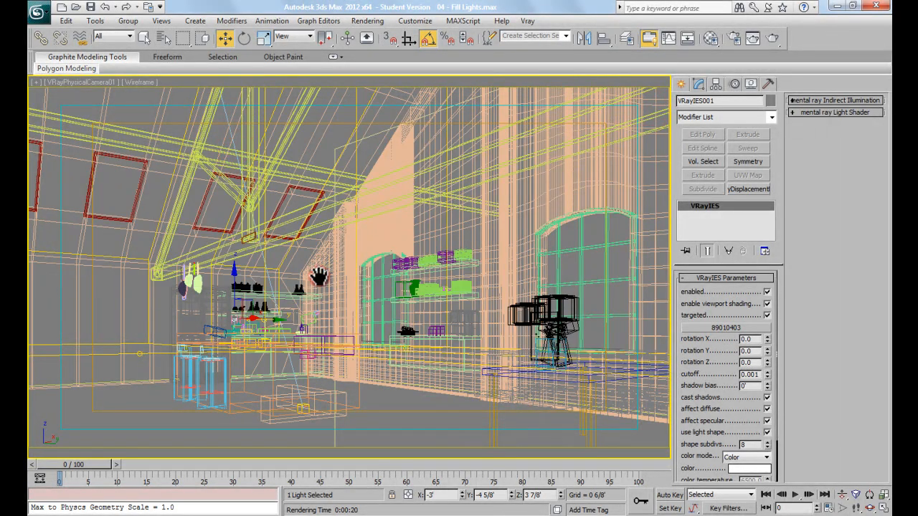
Select the can light together with its VRayIES light and target in the top view, and move it along the wall beyond the kitchen shelves
key(f)
key(t)
scroll(366, 187, down, 8)
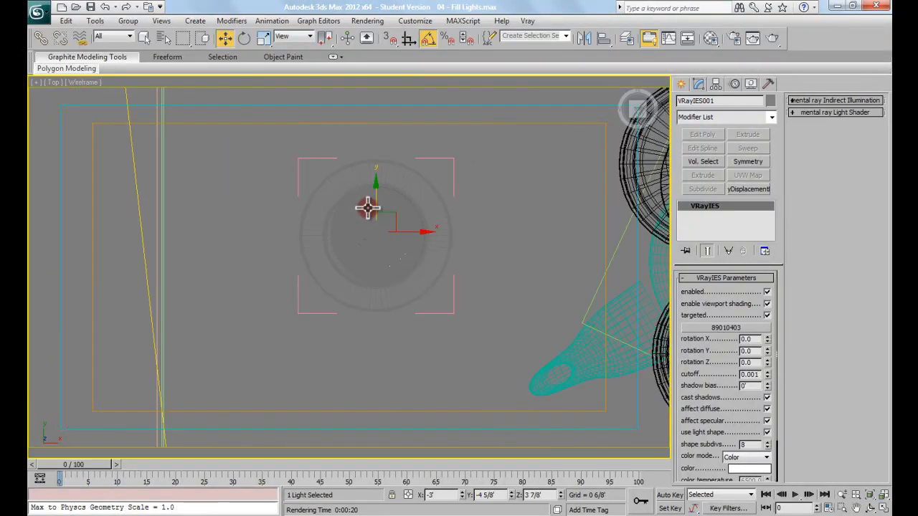
drag(338, 177, 400, 254)
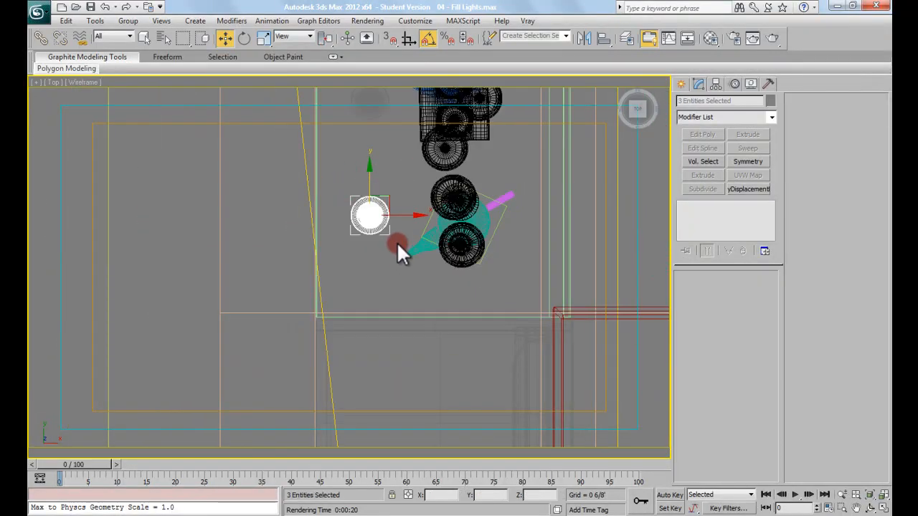
scroll(401, 252, down, 6)
drag(392, 150, 386, 310)
mouse_move(386, 310)
middle_down()
mouse_move(406, 318)
mouse_move(416, 338)
mouse_move(337, 251)
mouse_move(386, 326)
middle_up()
Raise the selected can light with its target above the top shelf in the front view, and render the VRayPhysicalCamera01 view
key(f)
key(z)
middle_drag(372, 272, 392, 309)
scroll(386, 276, down, 5)
scroll(390, 233, down, 3)
middle_drag(388, 221, 383, 281)
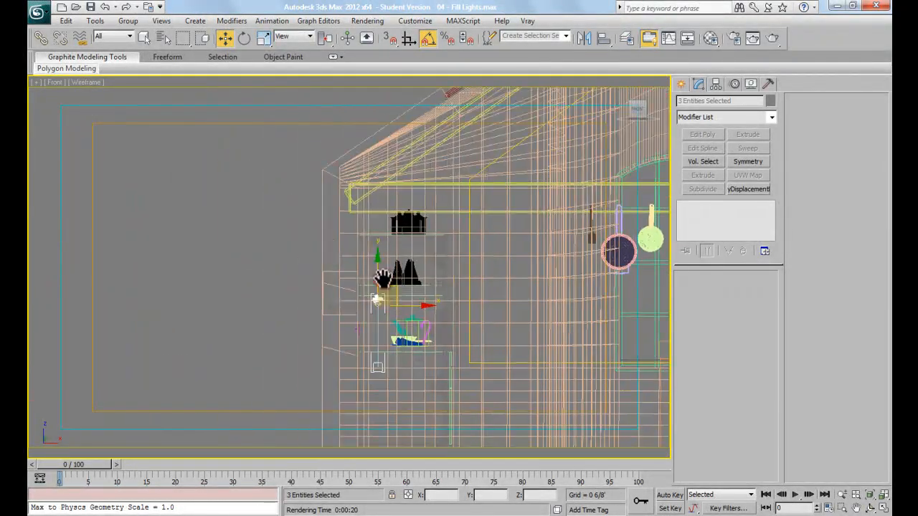
shift+drag(377, 273, 387, 179)
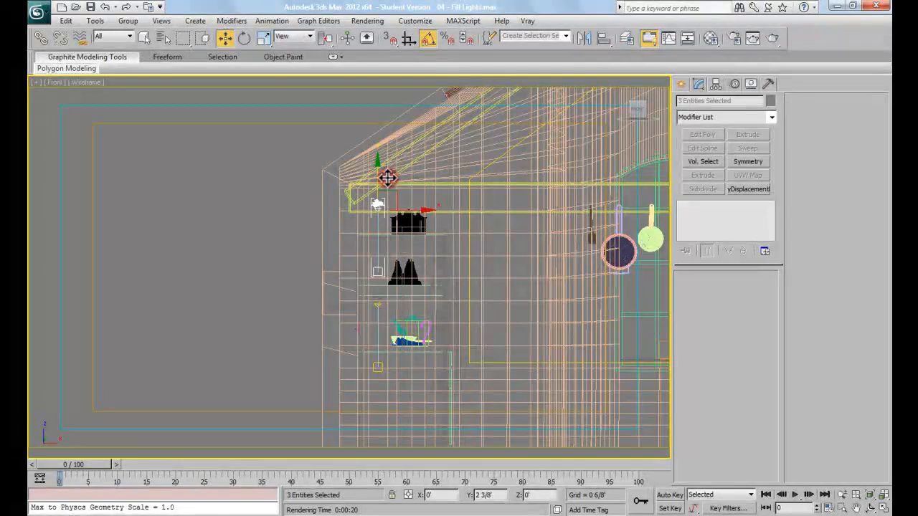
key(c)
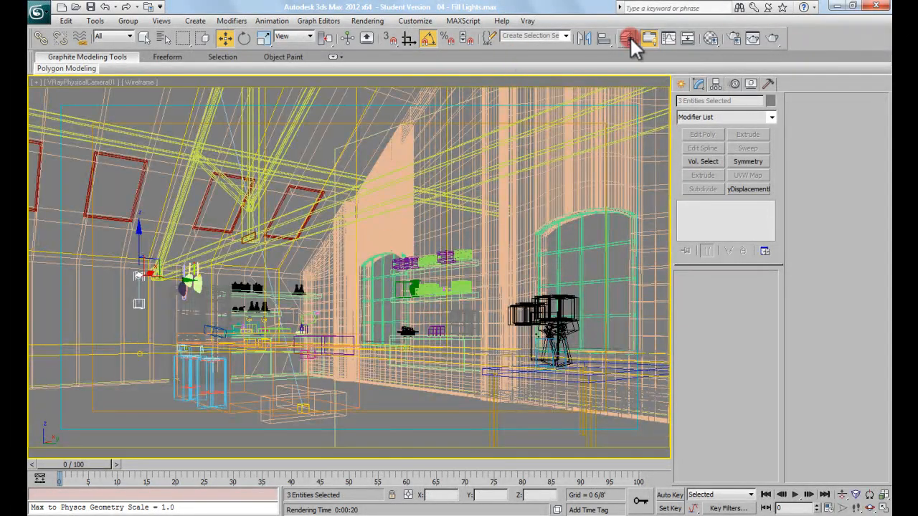
click(765, 38)
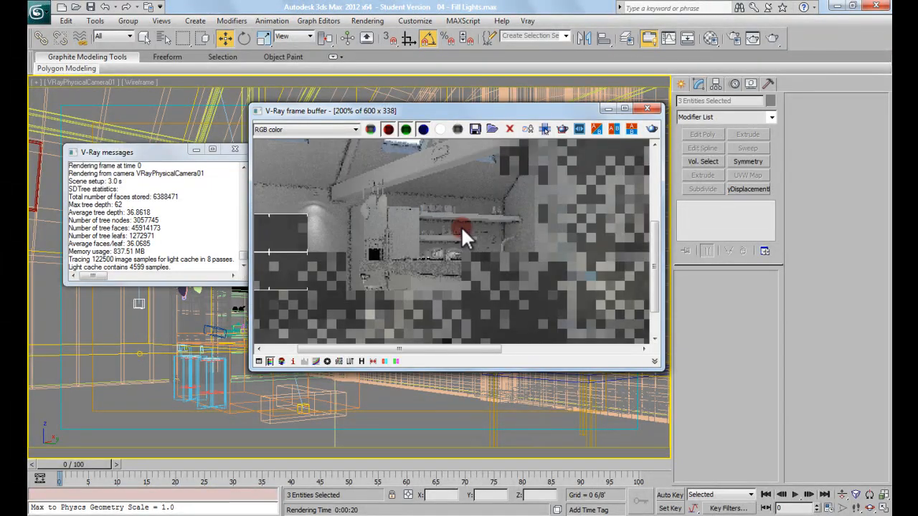
Inspect the raised can light's glow on the wall in the test render, and close the frame buffer
scroll(451, 226, down, 1)
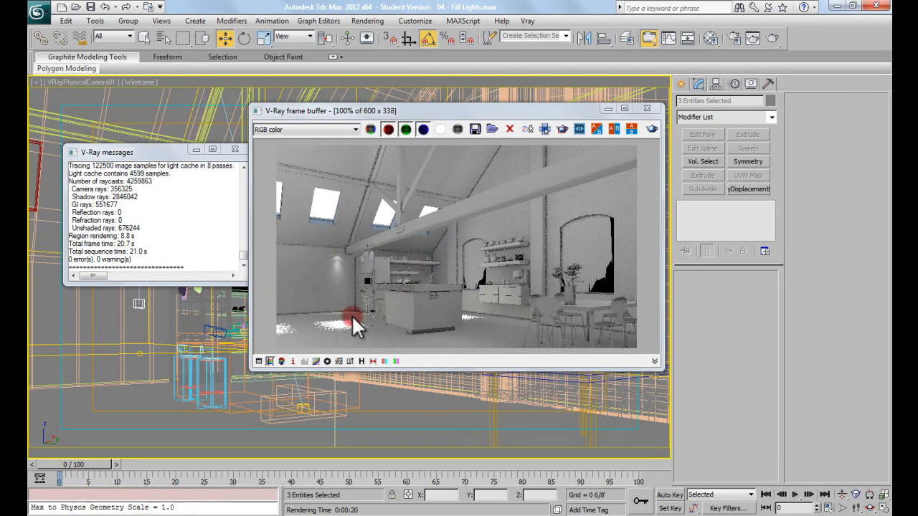
scroll(347, 318, up, 1)
scroll(335, 315, up, 1)
scroll(350, 309, down, 1)
middle_drag(350, 310, 377, 302)
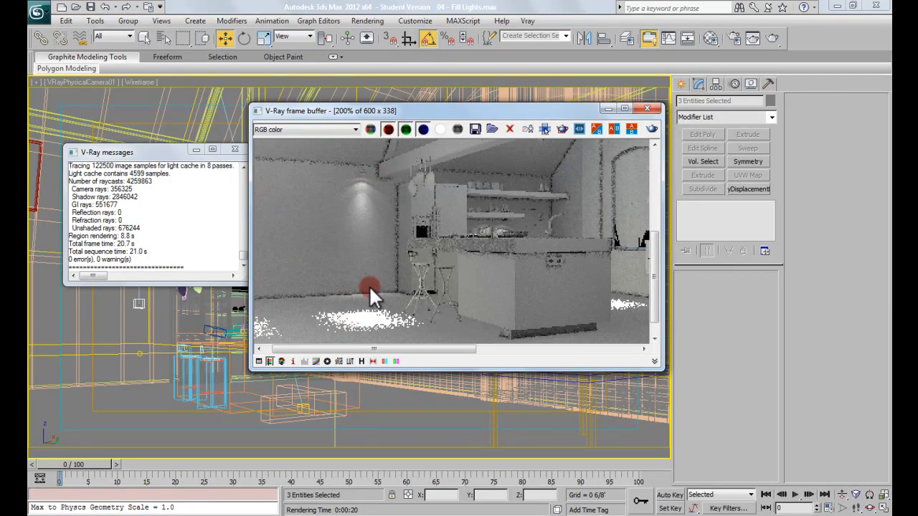
scroll(426, 256, down, 1)
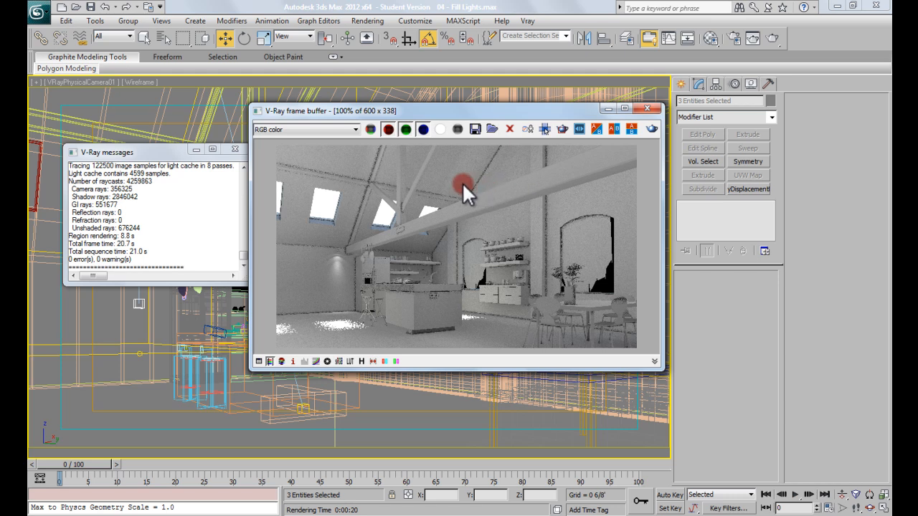
drag(472, 117, 424, 119)
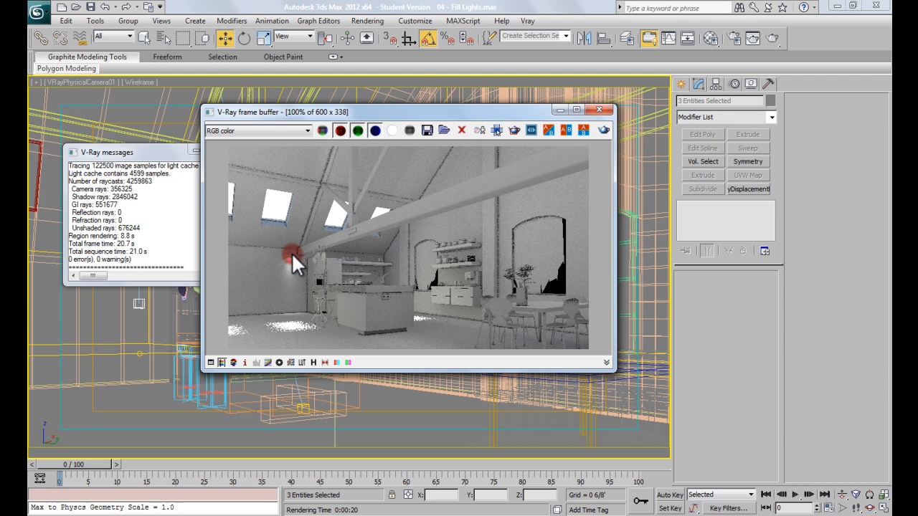
click(599, 109)
Create a photometric Target Light beside the large arched window in the camera view
click(680, 85)
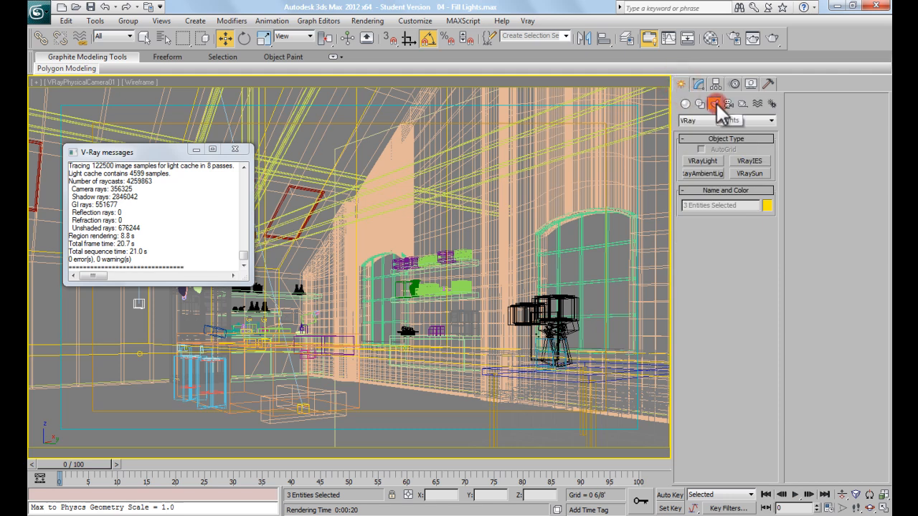
click(715, 121)
click(712, 132)
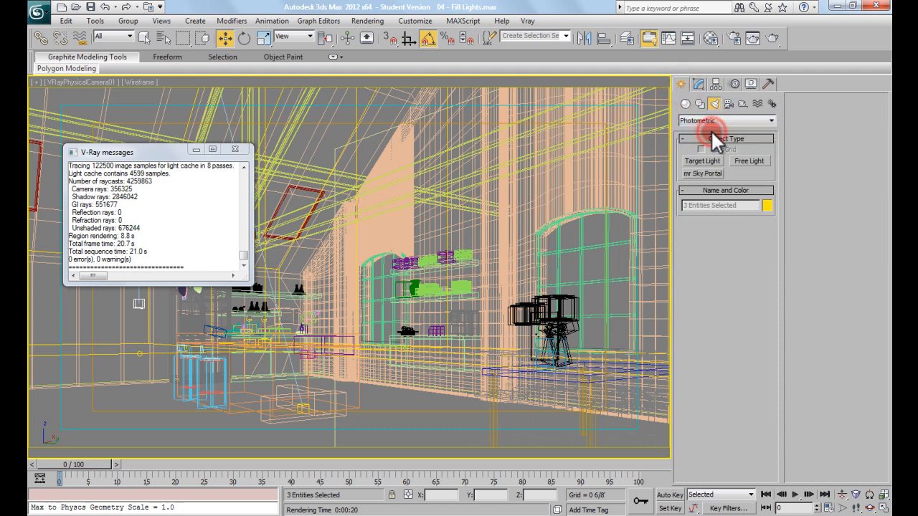
click(716, 162)
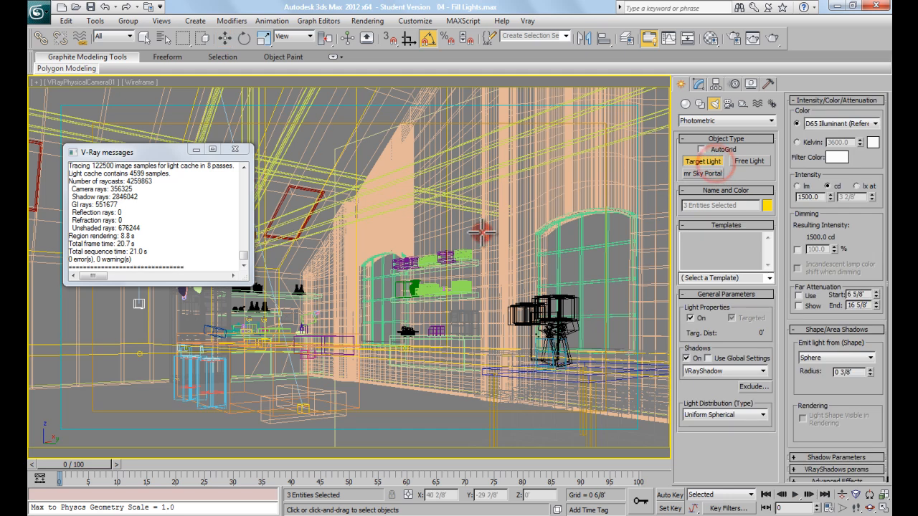
drag(581, 253, 600, 264)
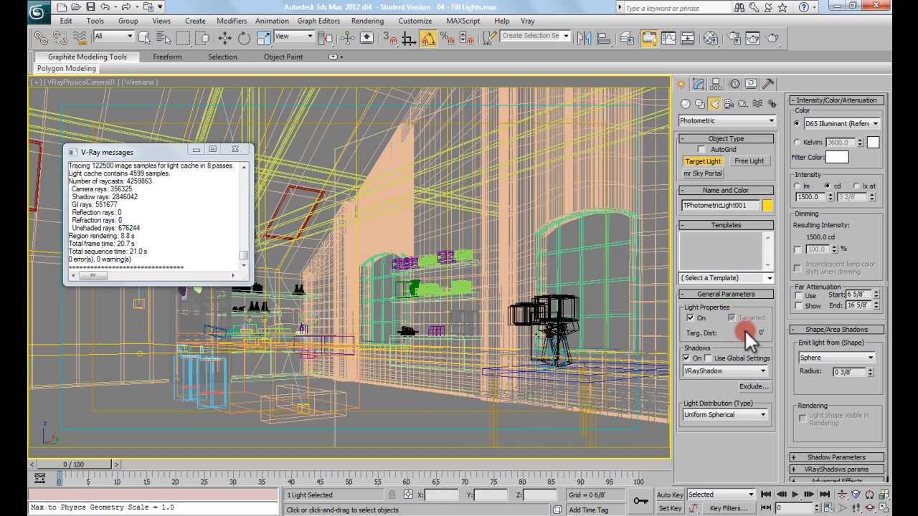
Examine the photometric lights' emission shapes, Advanced Effects and VRayShadows parameters, comparing the Target Light with the Free Light
scroll(858, 246, down, 1)
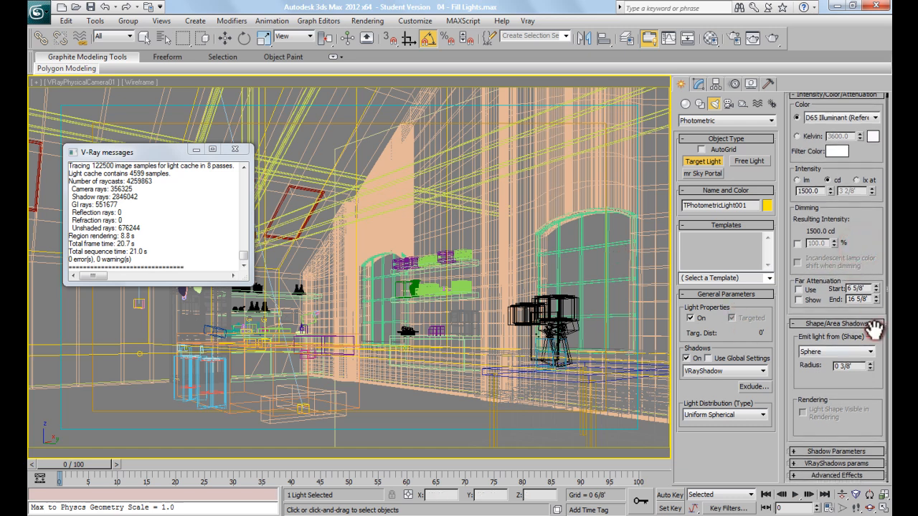
click(866, 351)
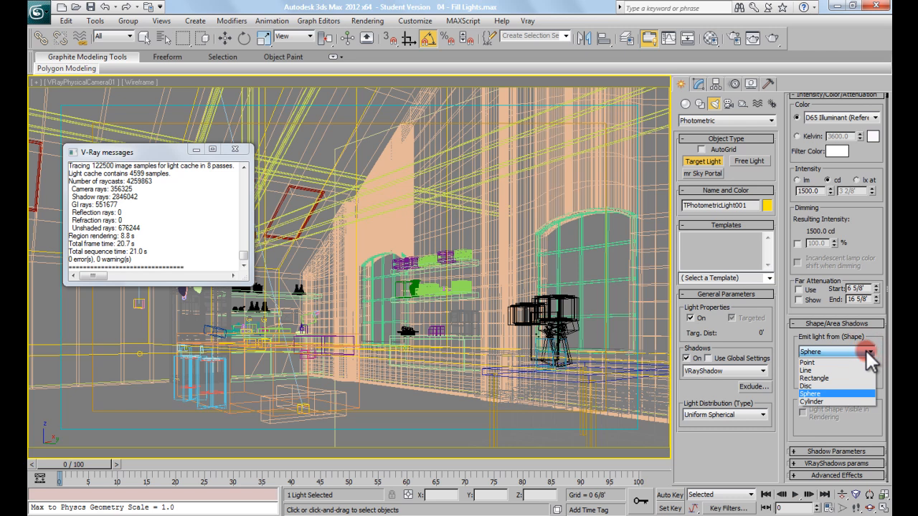
click(866, 350)
click(746, 161)
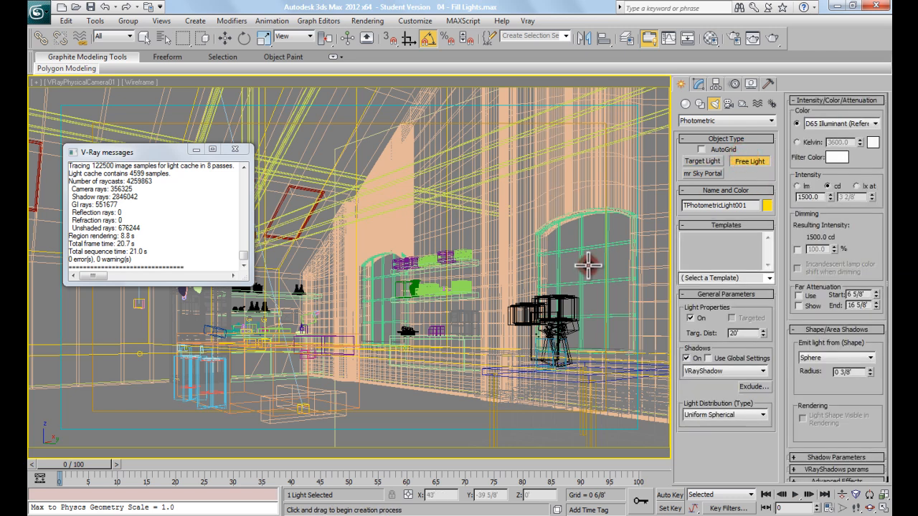
scroll(832, 387, down, 1)
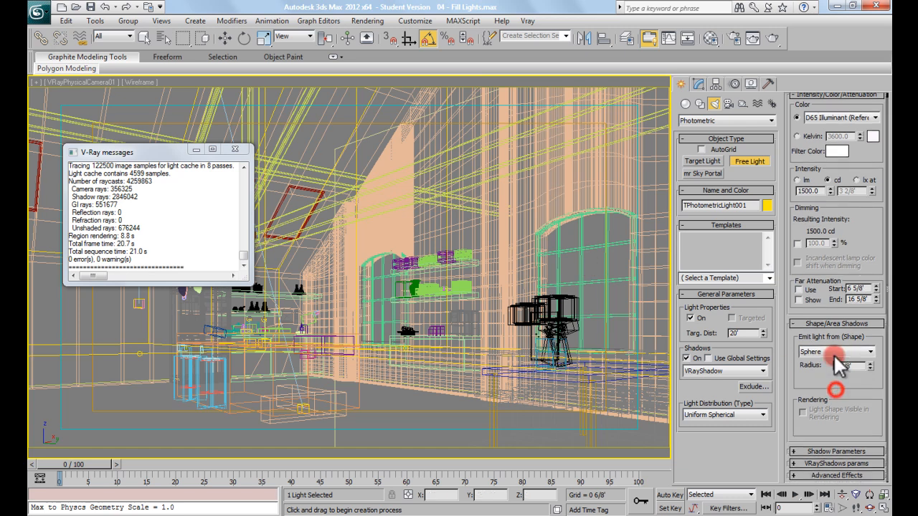
click(843, 476)
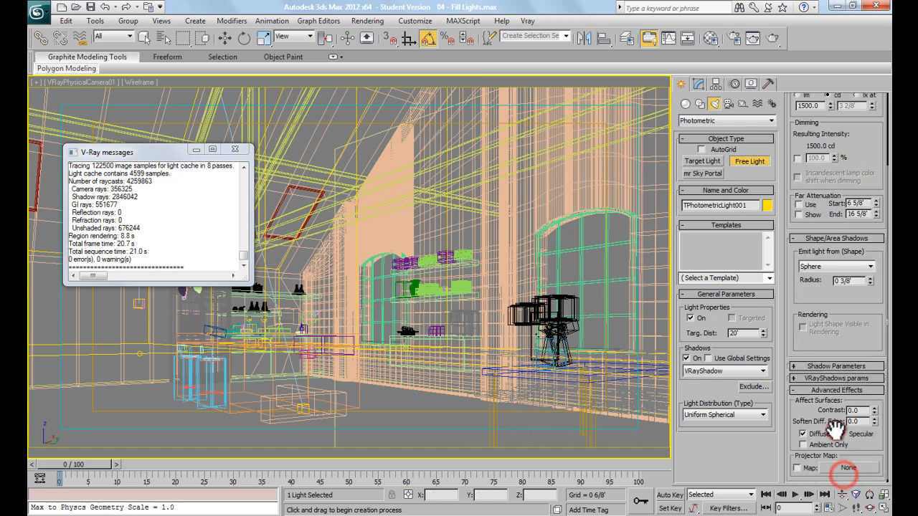
click(838, 378)
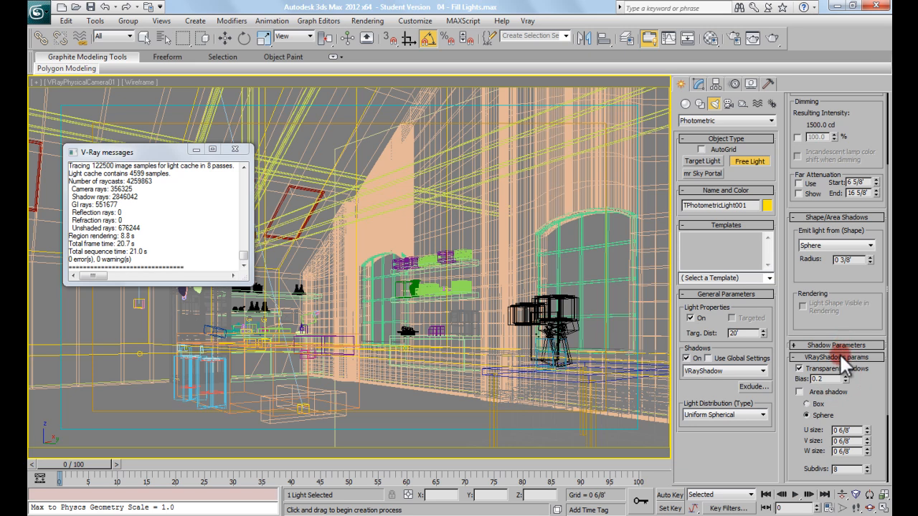
click(839, 356)
scroll(839, 346, up, 3)
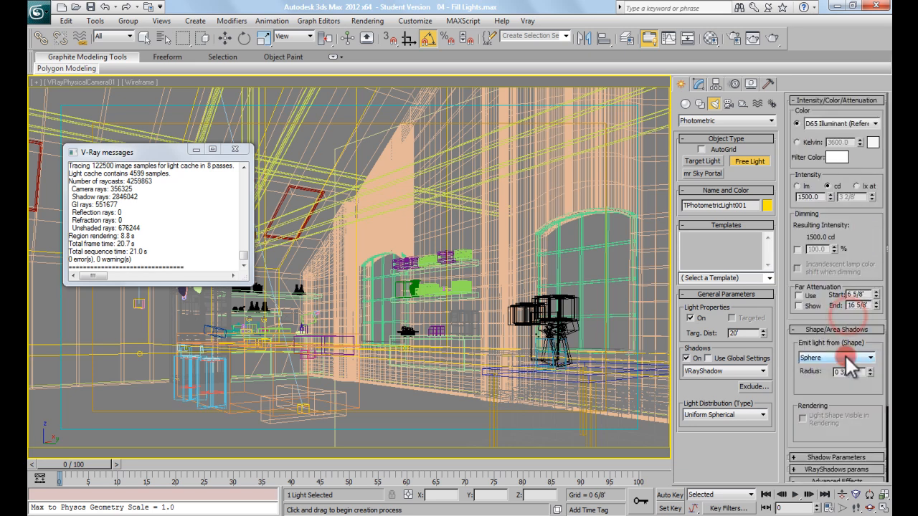
click(848, 357)
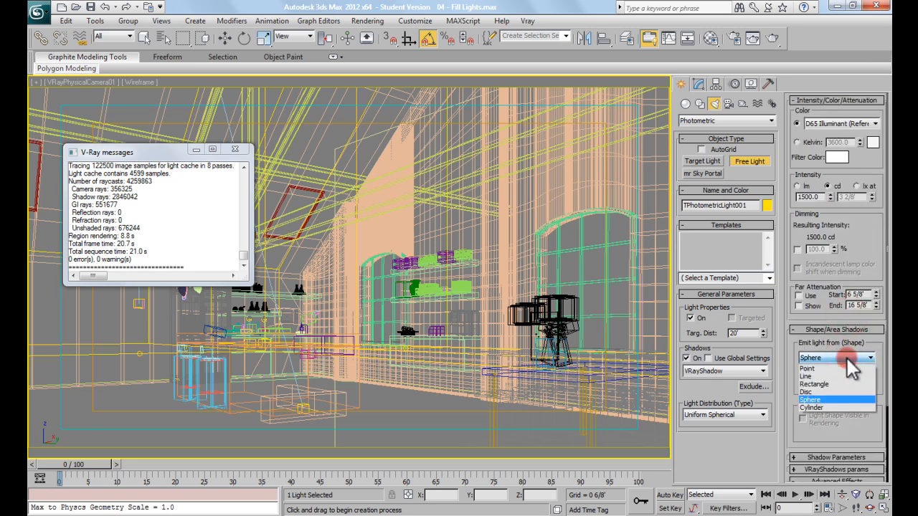
click(848, 358)
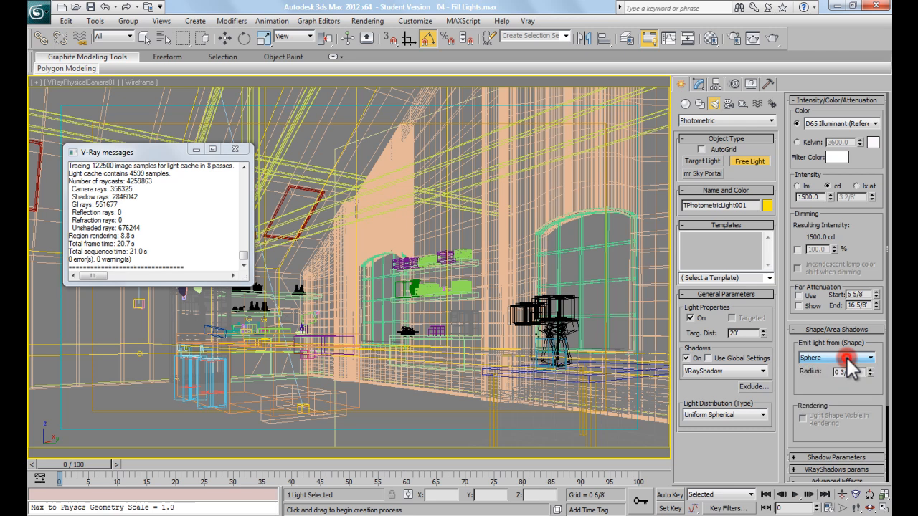
Review the Free Light's shadow types, light distribution types and colour and intensity settings
click(728, 371)
click(729, 372)
click(732, 419)
click(731, 418)
click(737, 372)
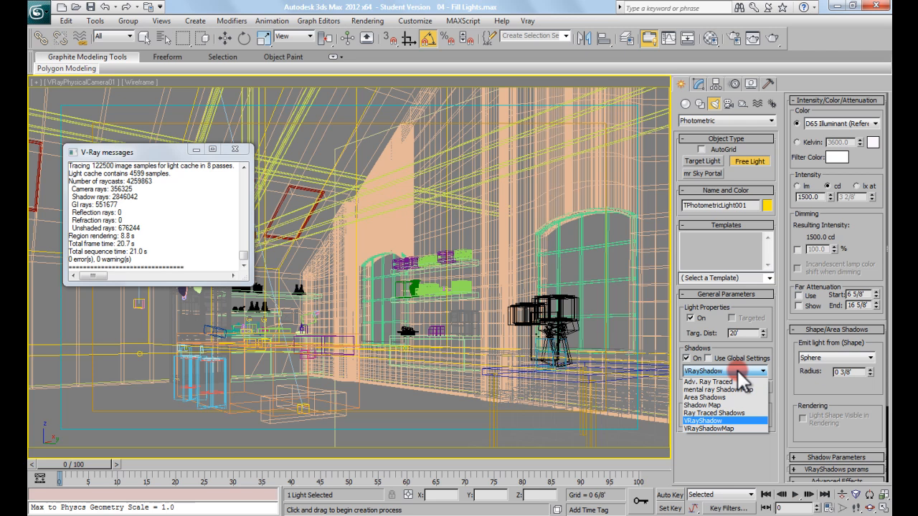
click(737, 368)
click(841, 143)
drag(859, 162, 861, 203)
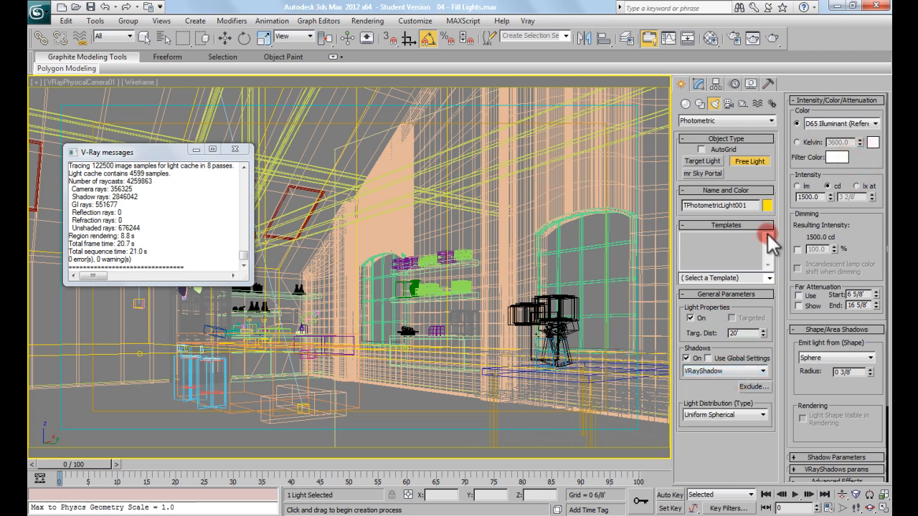
Apply the 21W Halogen Bulb template to the Target Light and review its colour, intensity and shape settings
click(704, 161)
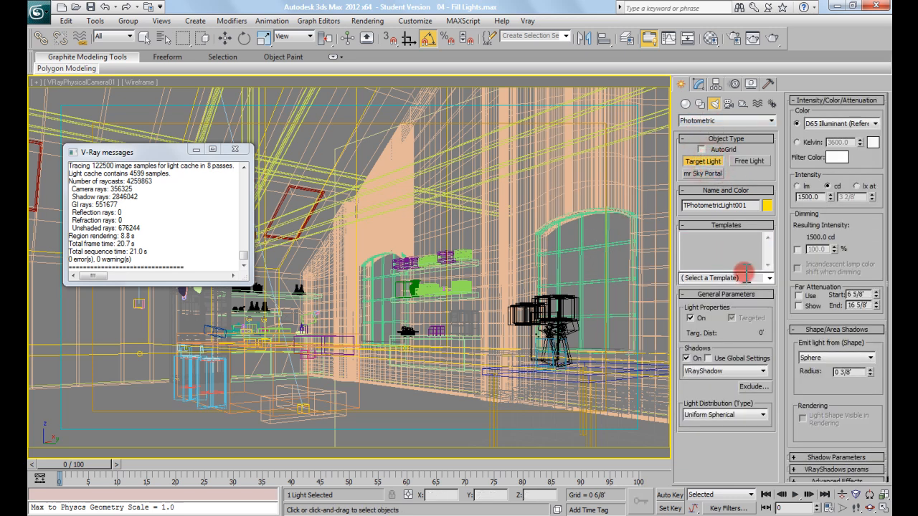
click(769, 278)
click(769, 278)
click(769, 277)
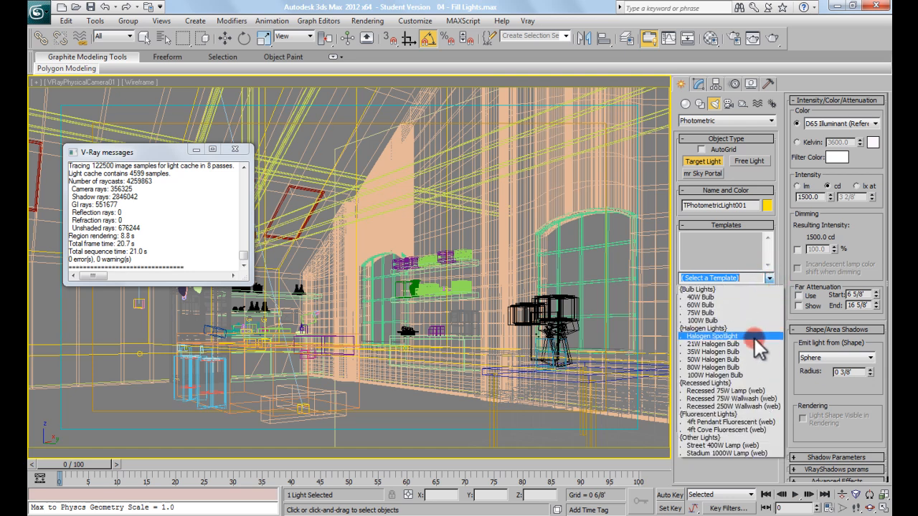
click(705, 344)
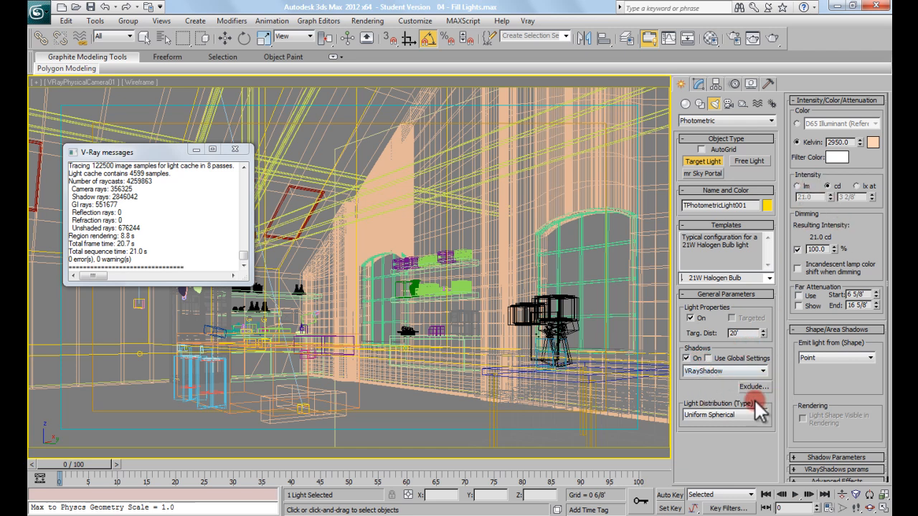
drag(866, 253, 865, 239)
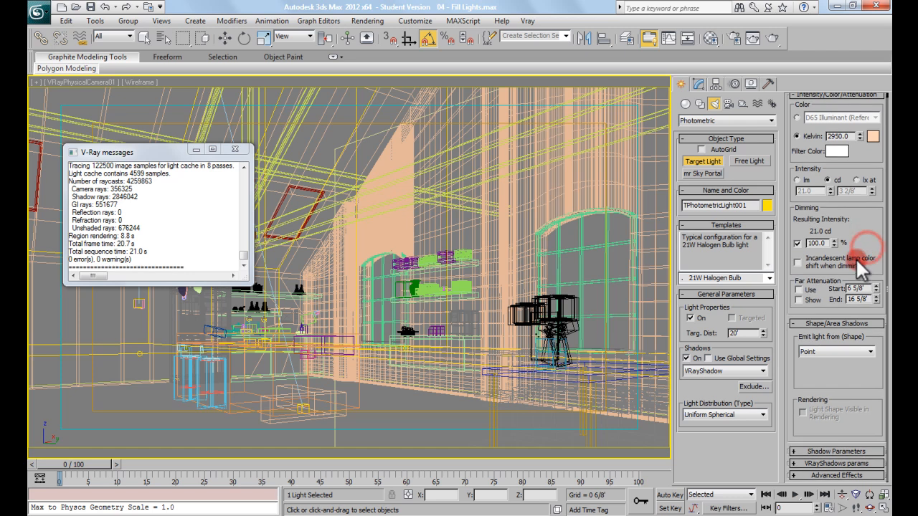
drag(842, 368, 842, 375)
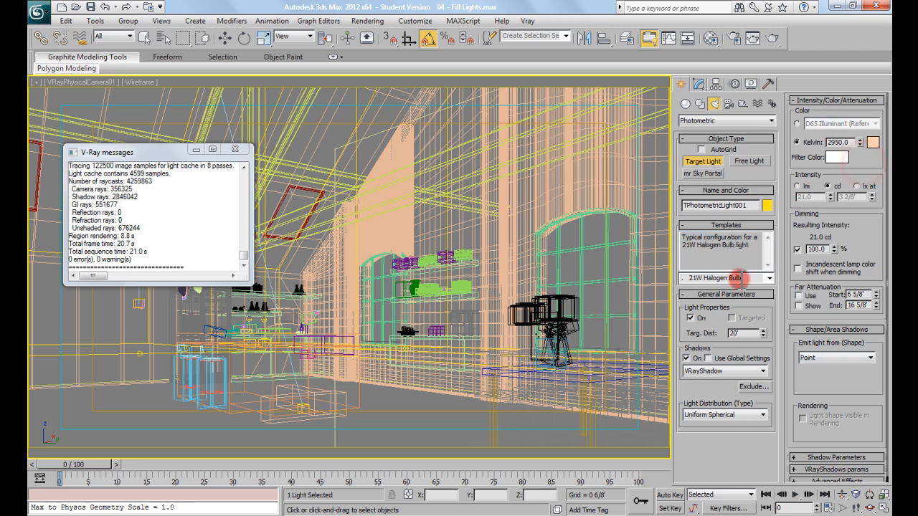
Switch the Target Light's template to 100W Halogen Bulb and end light creation
click(769, 277)
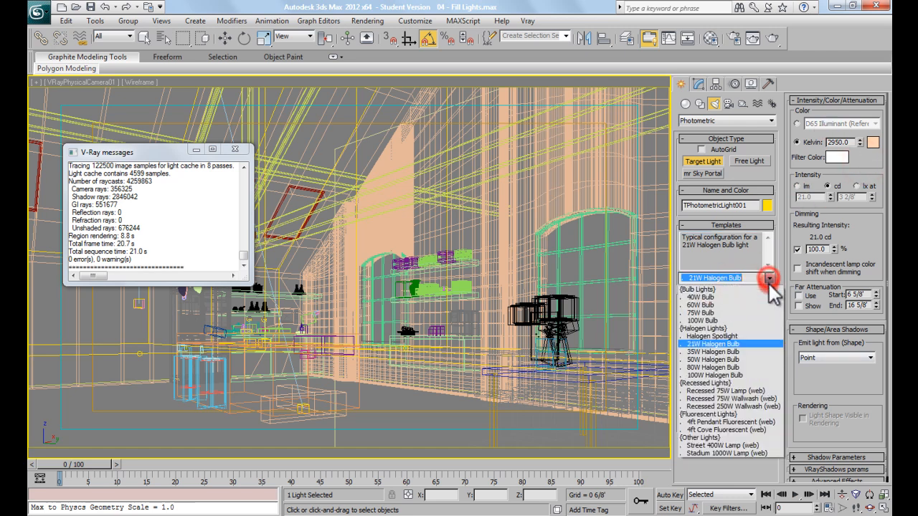
click(759, 375)
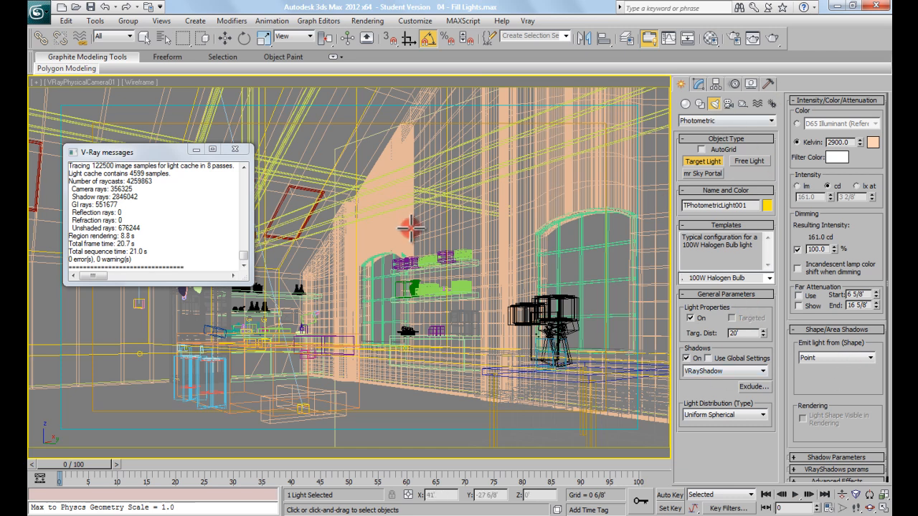
drag(182, 152, 191, 132)
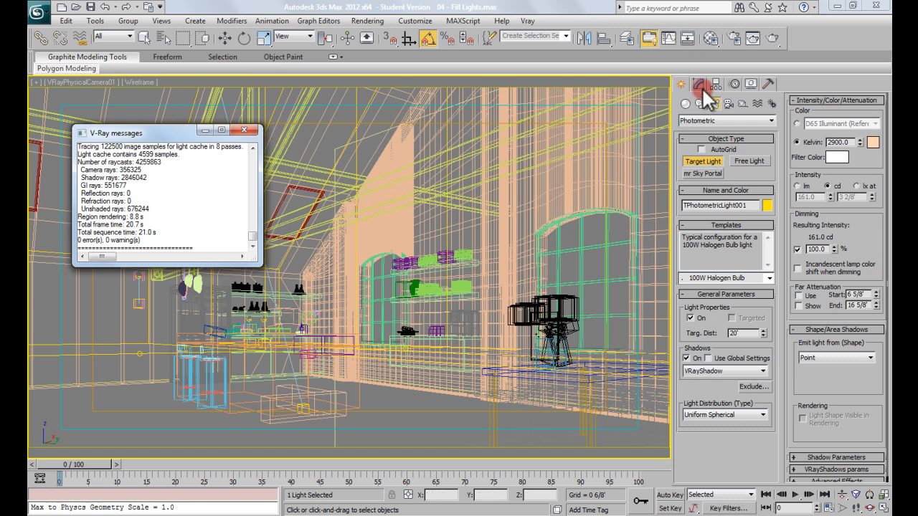
right_click(535, 239)
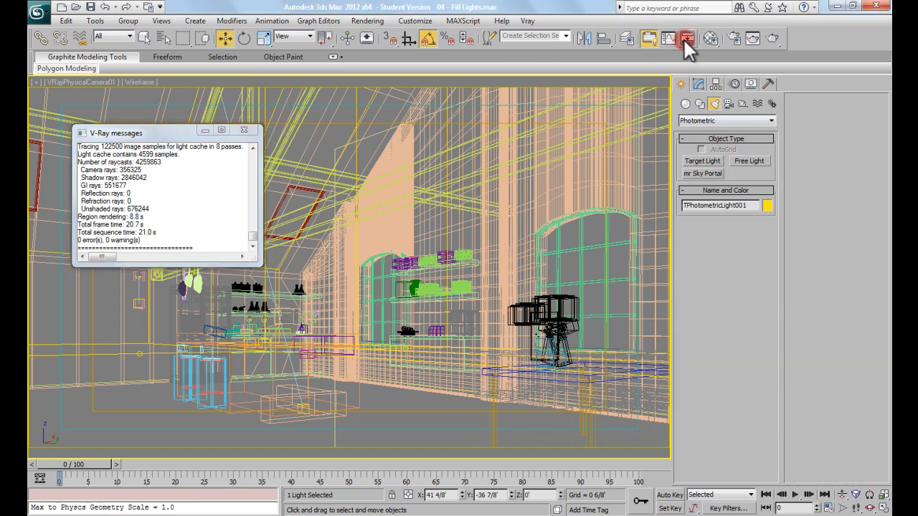
Render the VRayPhysicalCamera01 view with displacement enabled and the generic_white material override switched off
click(728, 35)
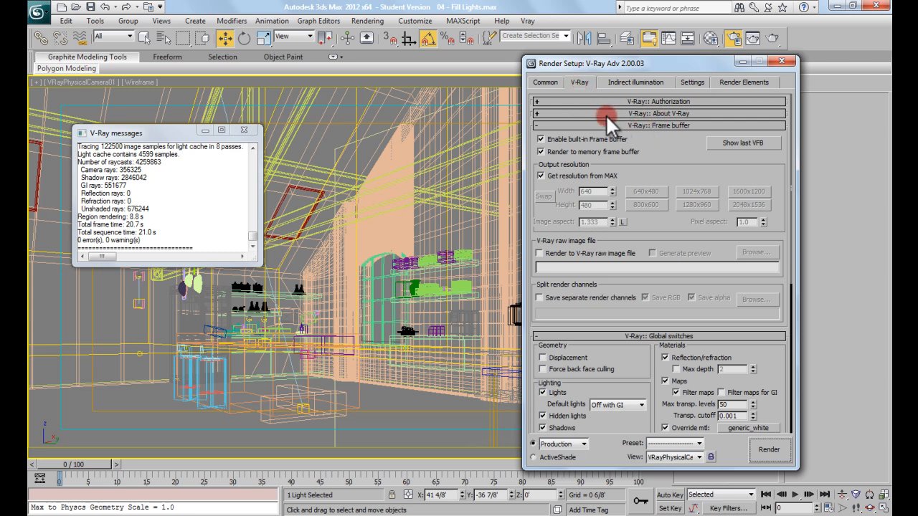
click(652, 120)
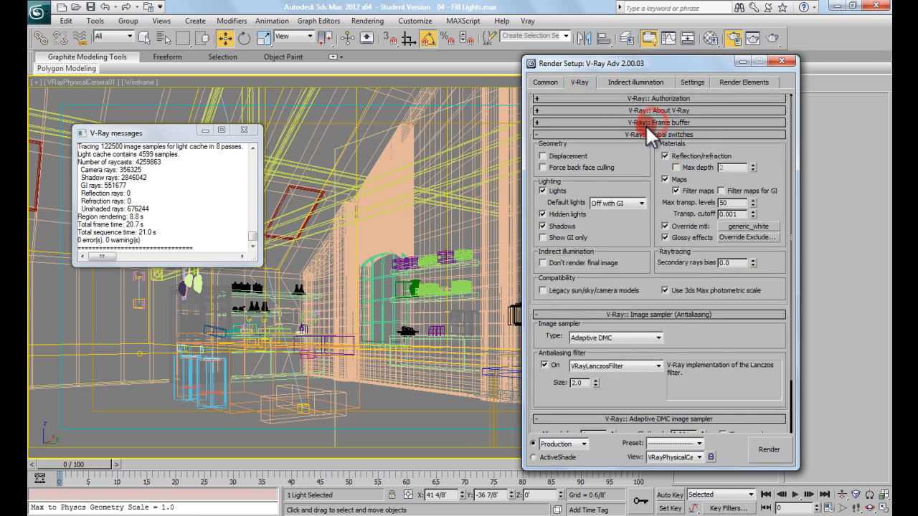
click(569, 155)
click(685, 227)
scroll(765, 188, down, 3)
drag(765, 188, 765, 185)
click(781, 61)
click(769, 36)
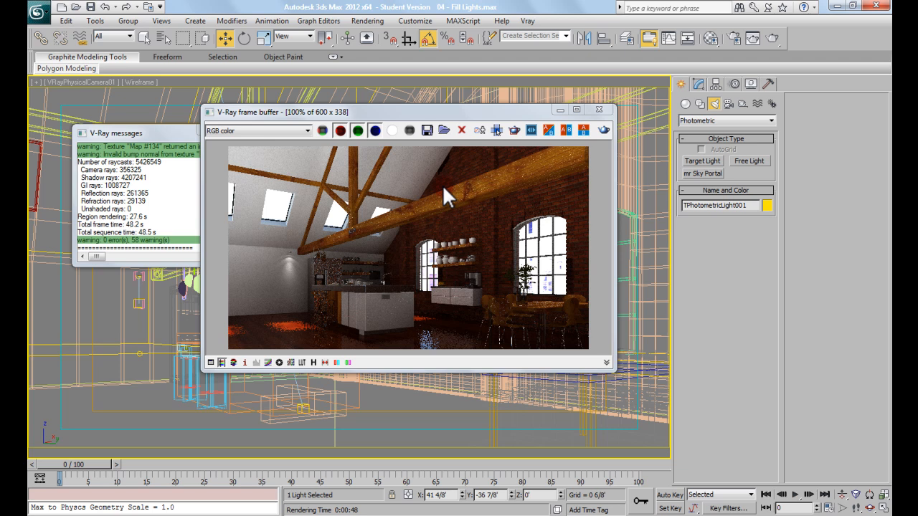
Minimise the V-Ray messages window and the frame buffer
click(140, 133)
click(244, 130)
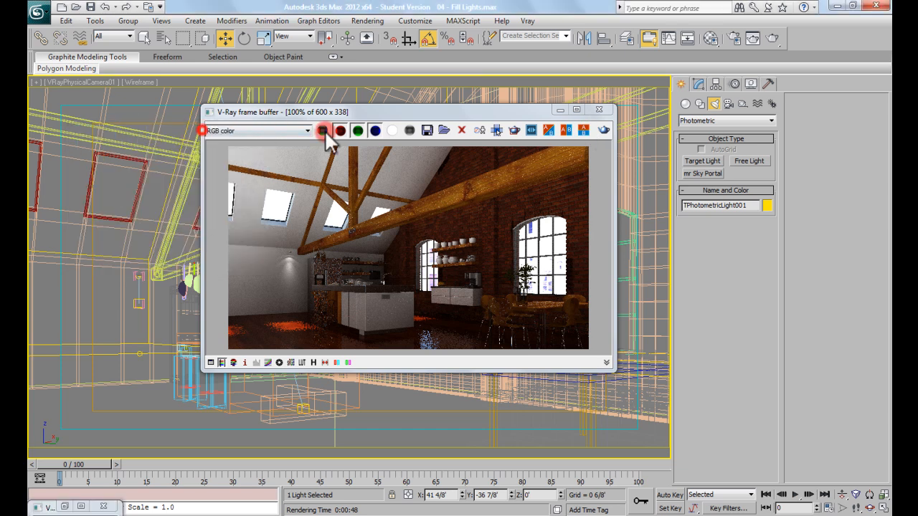
click(559, 110)
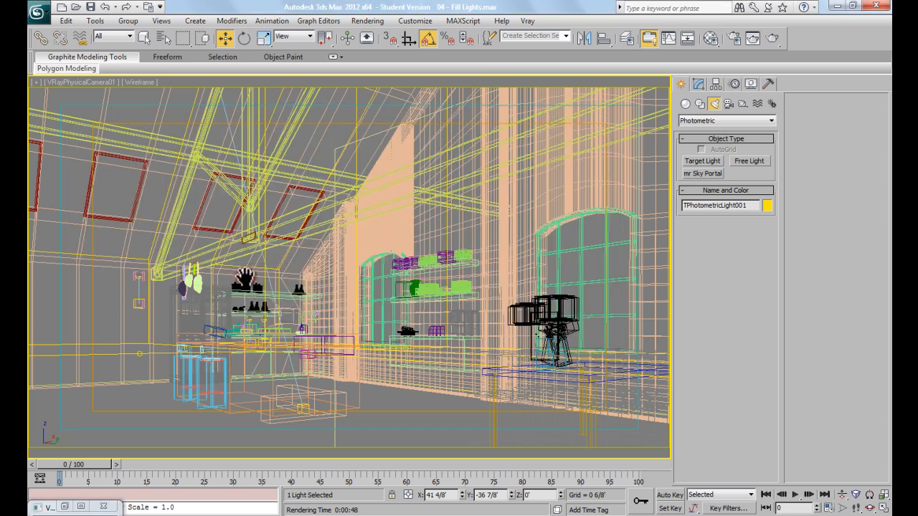
Delete the selected photometric Target Light in the top view
key(t)
key(z)
scroll(320, 225, down, 3)
middle_drag(352, 238, 335, 273)
key(Delete)
scroll(262, 215, up, 5)
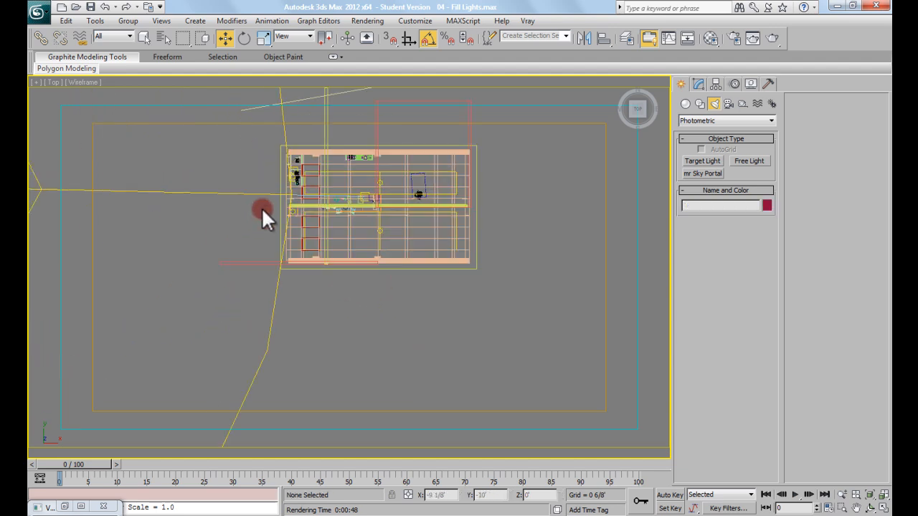
scroll(318, 194, up, 2)
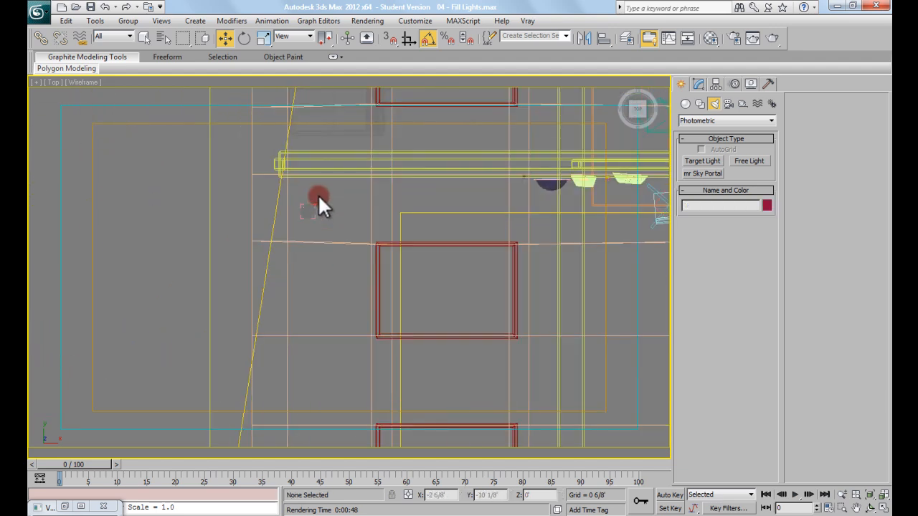
Try moving the Can light 1 group along X in the top view, and undo the move
scroll(317, 194, up, 4)
click(313, 241)
drag(313, 241, 367, 241)
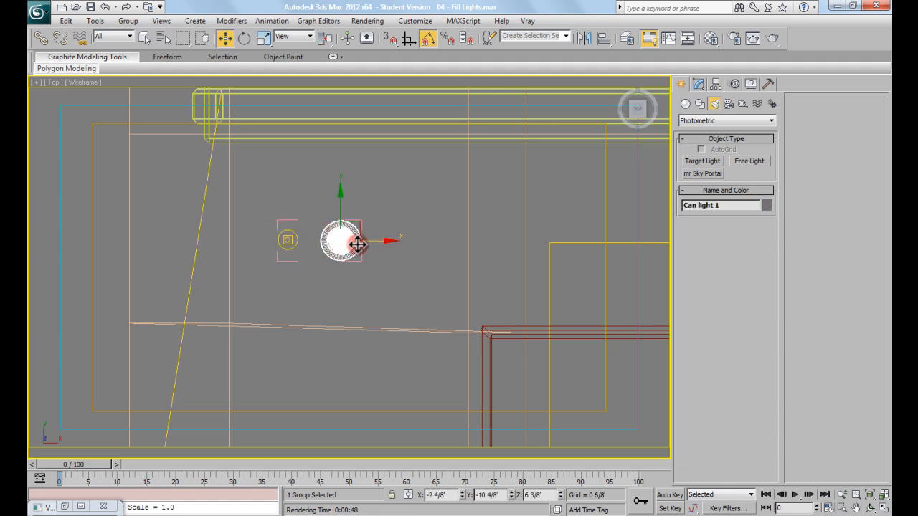
key(ctrl+z)
Ungroup the can light 02 group and clear the selection
click(141, 29)
click(155, 76)
click(130, 21)
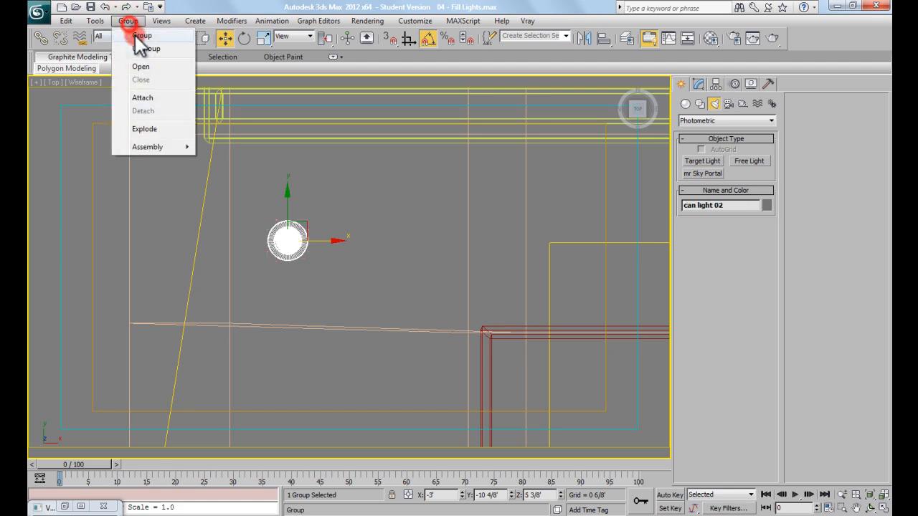
click(137, 51)
click(333, 189)
Try moving Can light 1 along X away from its VRayIES001 light, and undo the move
click(288, 236)
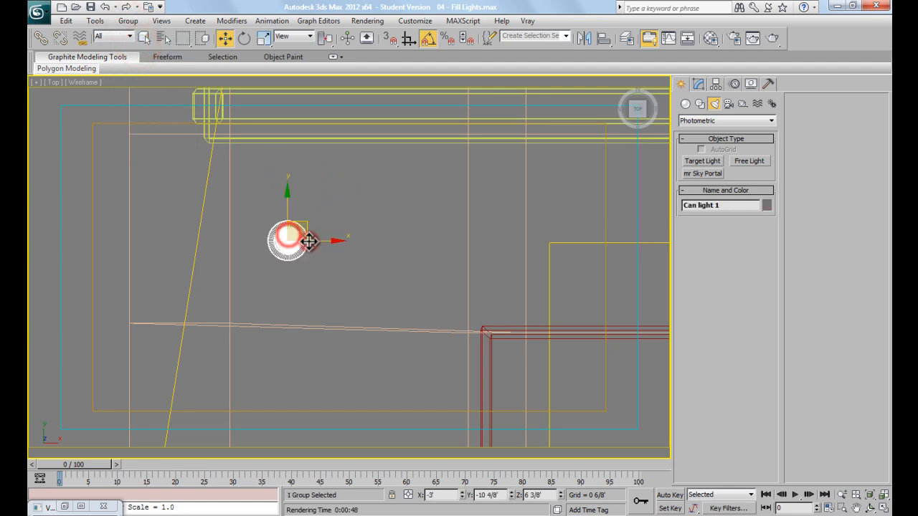
drag(312, 241, 364, 241)
click(306, 268)
click(288, 239)
click(321, 267)
key(ctrl+z)
key(ctrl+z)
key(ctrl+z)
key(ctrl+z)
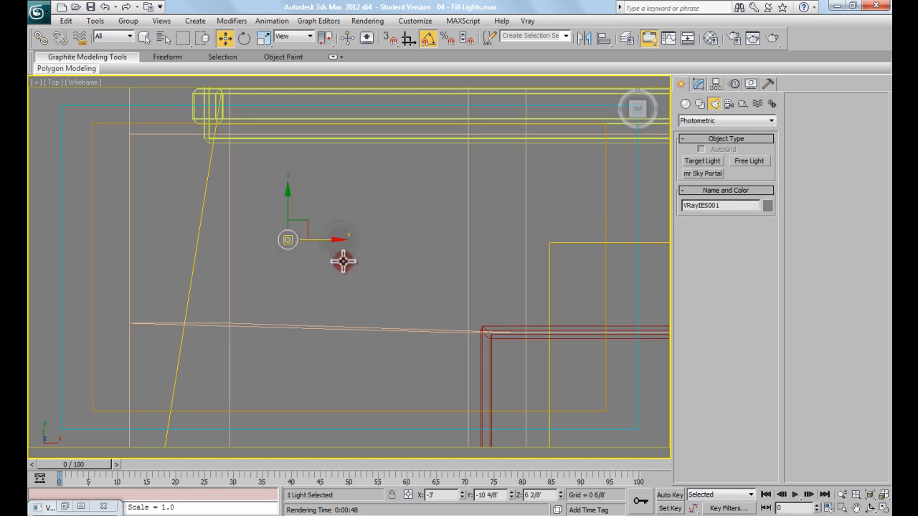
Group the can fixture and its VRayIES001 light under the name "light can"
drag(251, 183, 332, 292)
alt+middle_drag(321, 263, 284, 171)
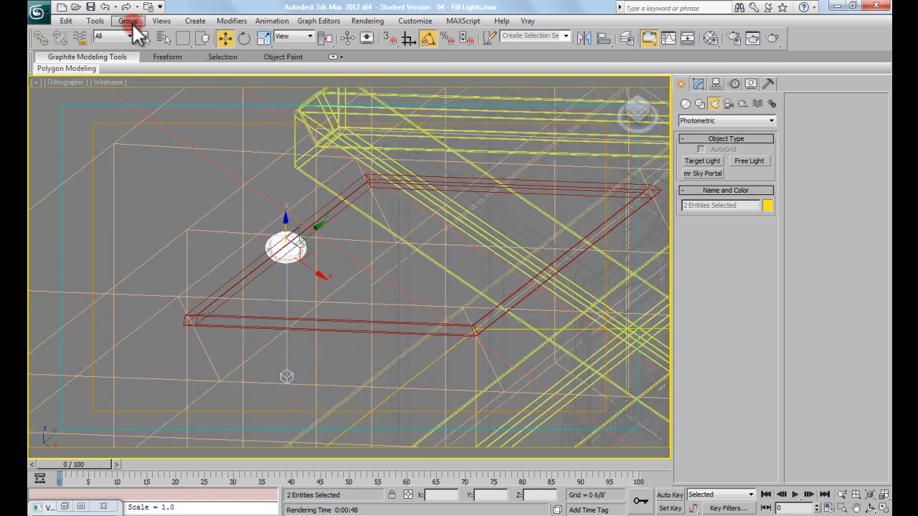
click(129, 21)
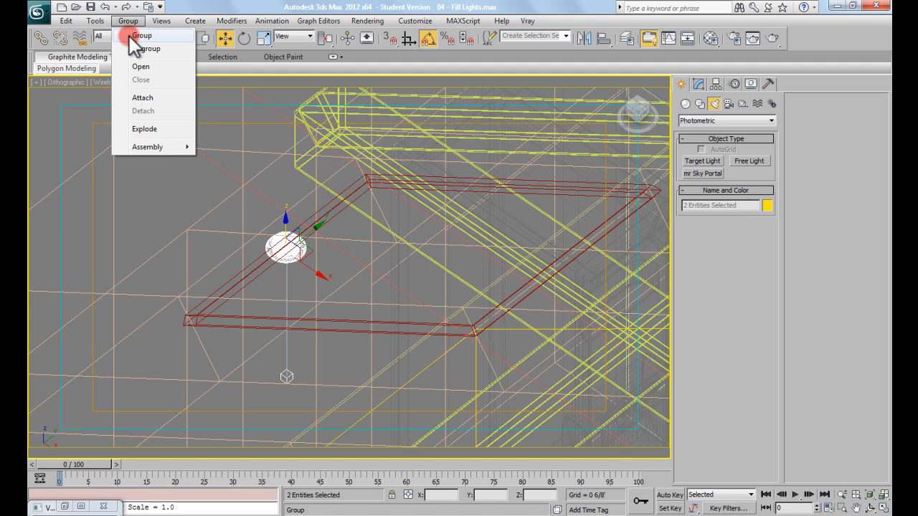
click(137, 35)
text(light can)
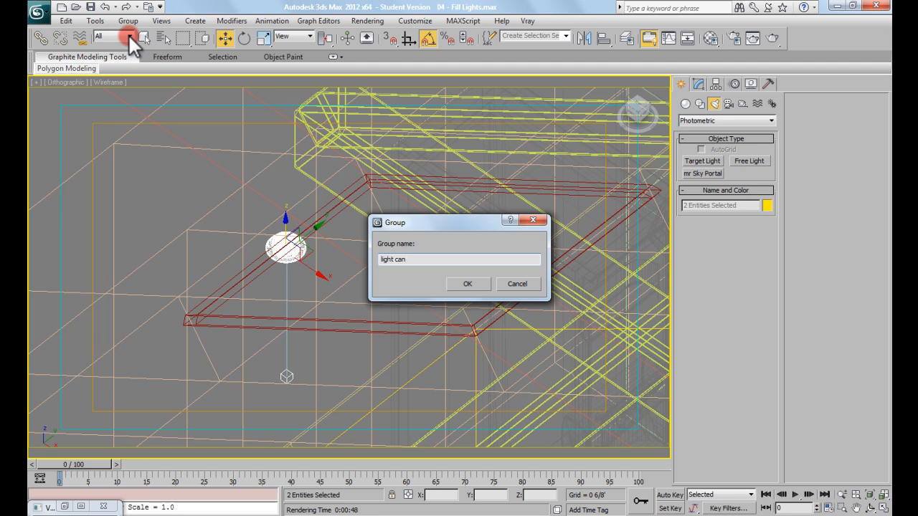
click(467, 284)
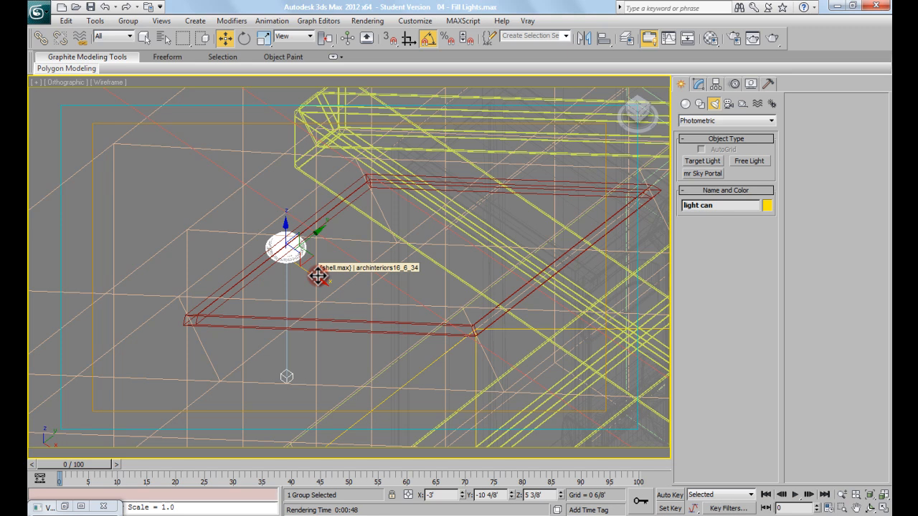
Switch to the VRayPhysicalCamera01 view and review the image sampler and antialiasing options in the V-Ray render settings
middle_drag(324, 284, 352, 289)
key(c)
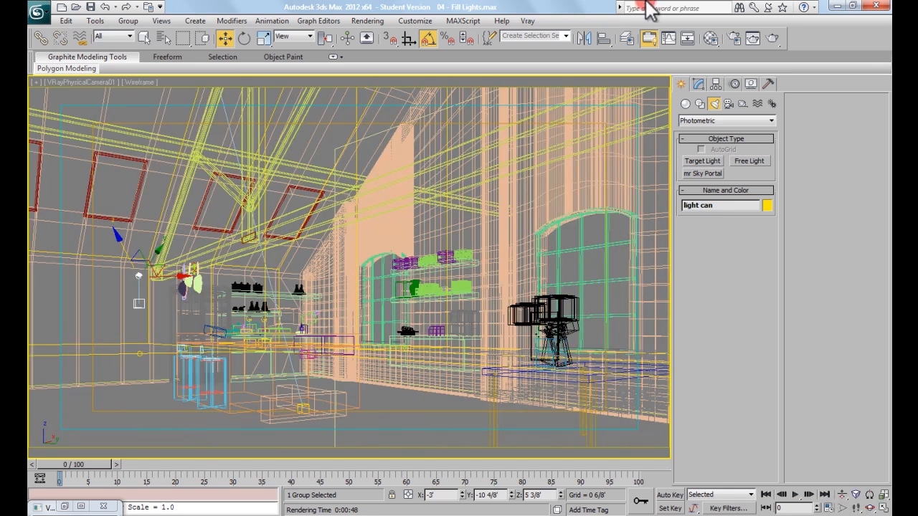
click(736, 35)
scroll(662, 174, down, 5)
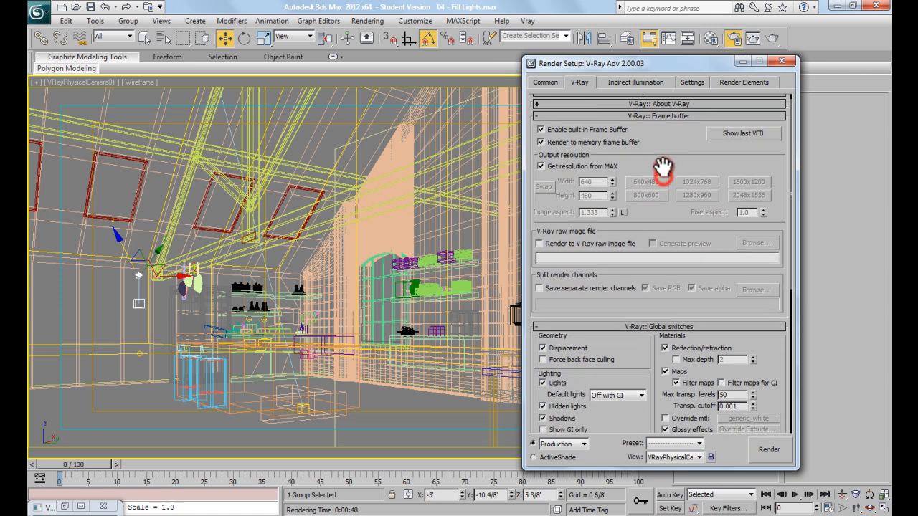
scroll(657, 220, down, 5)
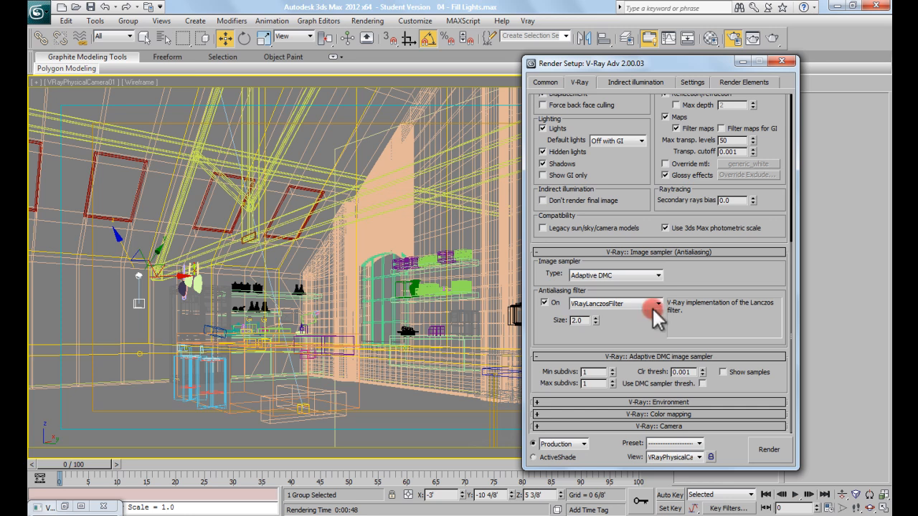
click(625, 275)
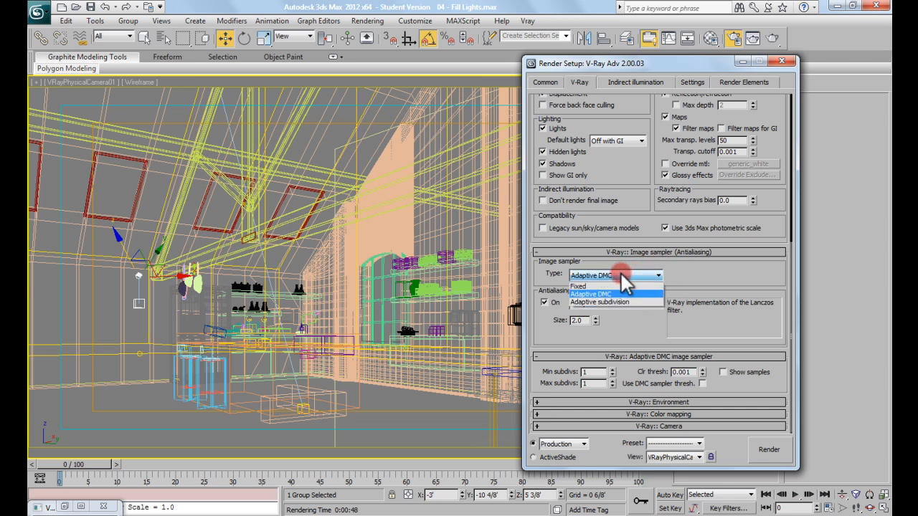
click(621, 274)
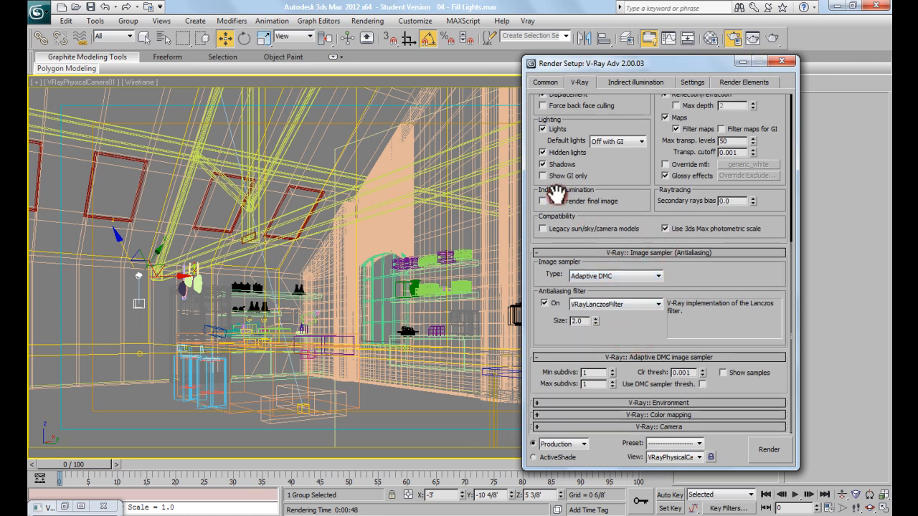
click(648, 337)
click(584, 382)
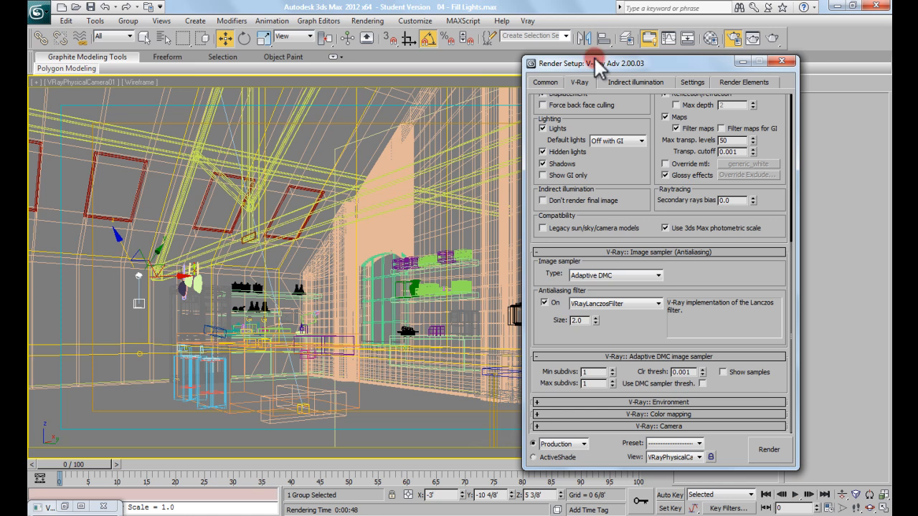
Show the last V-Ray frame buffer and place it beside the Render Setup dialog
drag(643, 107, 636, 220)
drag(635, 157, 634, 198)
click(742, 141)
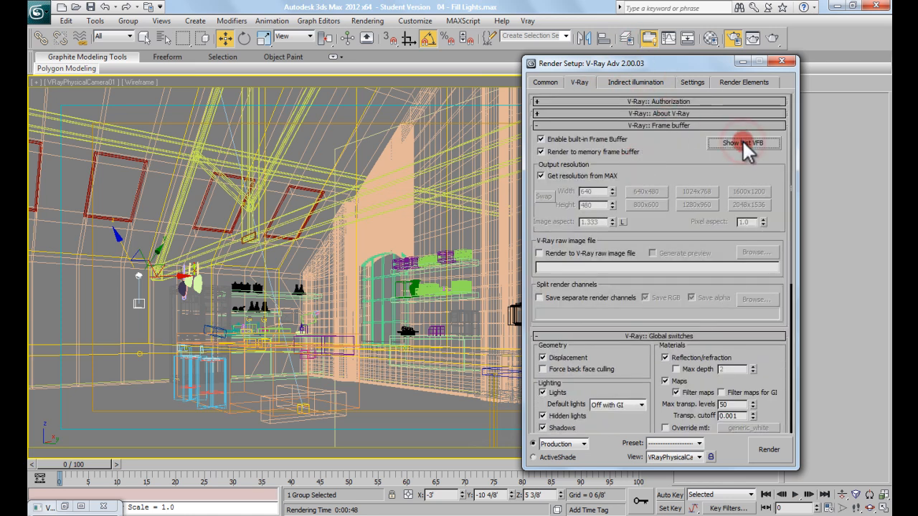
click(697, 126)
click(701, 125)
click(729, 140)
key(alt+Tab)
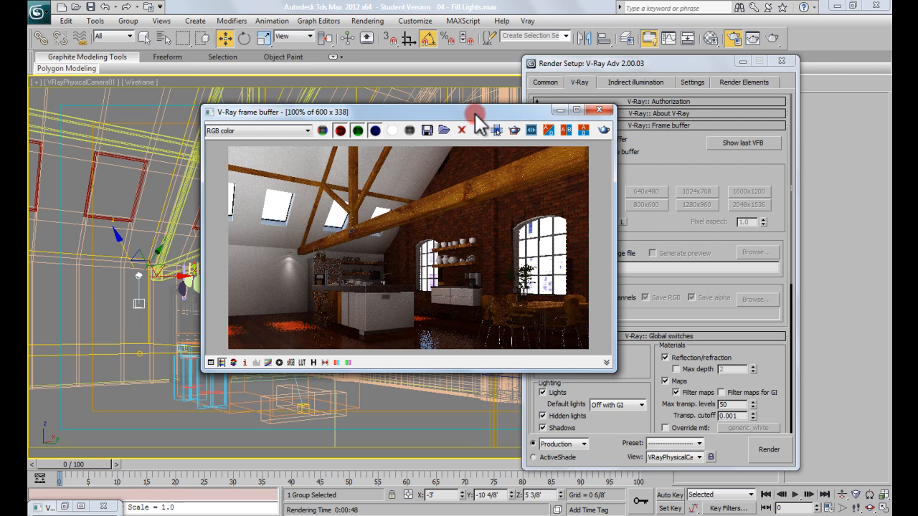
drag(475, 113, 349, 107)
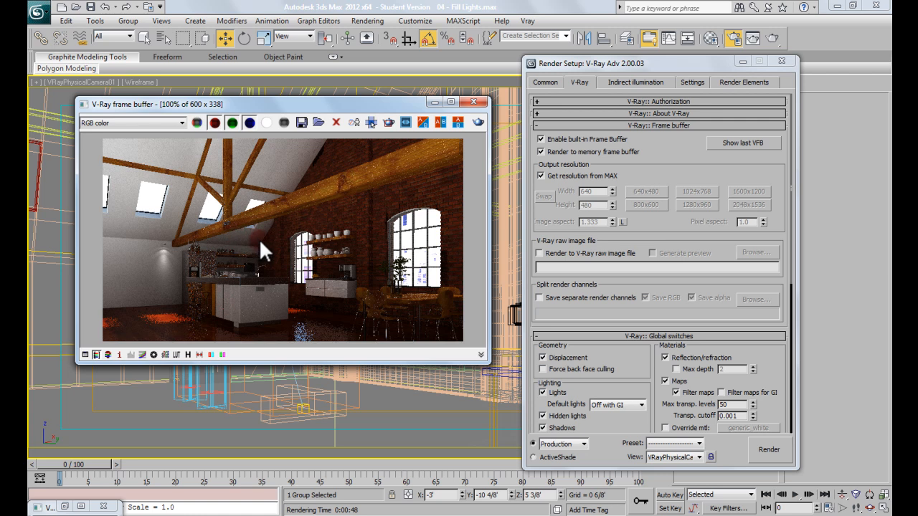
Set the render output width to 1700 and the height to 1100 with the image aspect locked
click(542, 82)
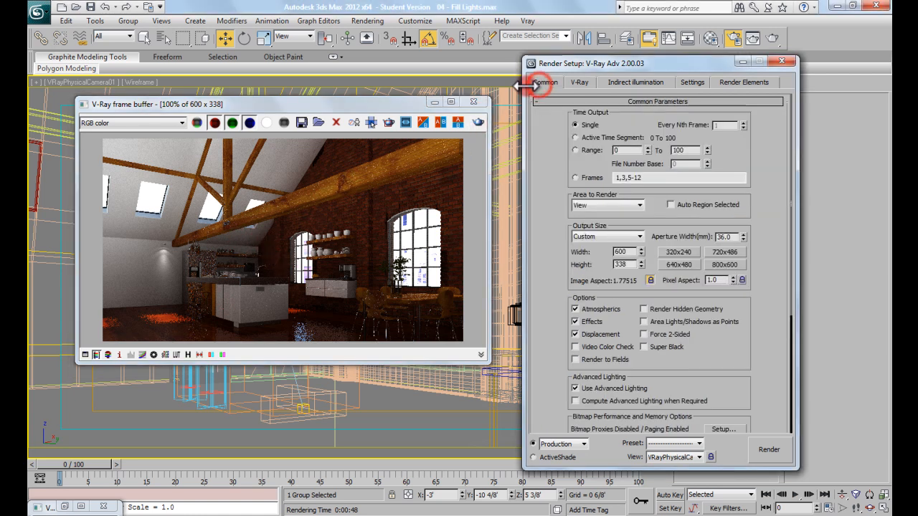
double_click(621, 252)
text(1700)
key(Return)
click(635, 264)
drag(631, 265, 521, 267)
text(1100)
key(Return)
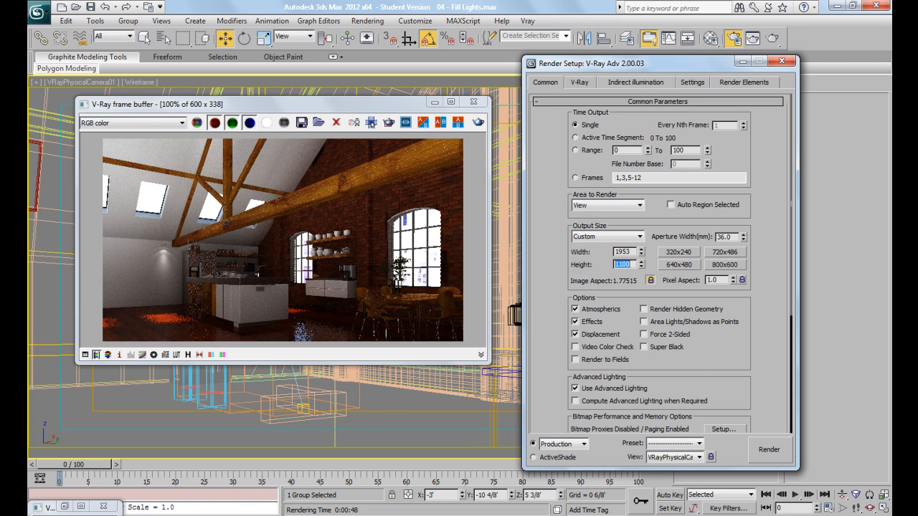
Open the Calculator and compute 150*11 for an 11-inch print at 150 pixels per inch
click(35, 512)
click(111, 314)
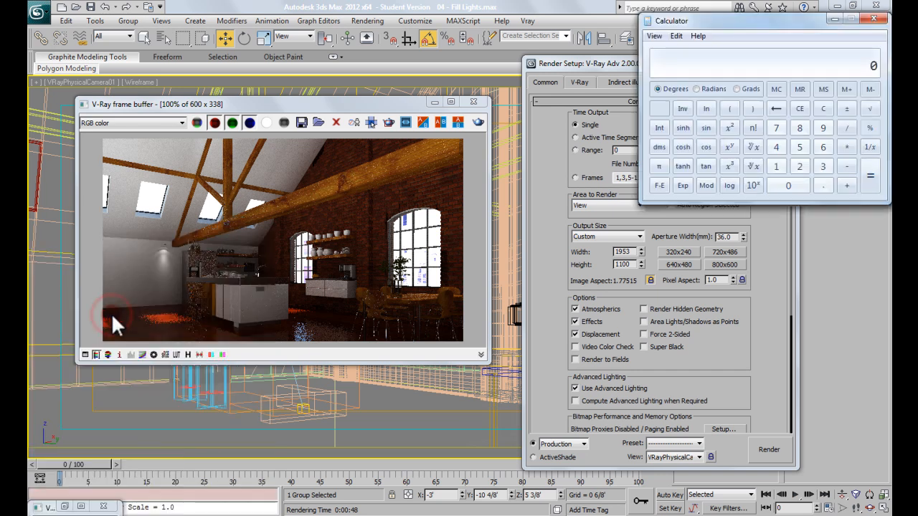
text(150*11)
key(Return)
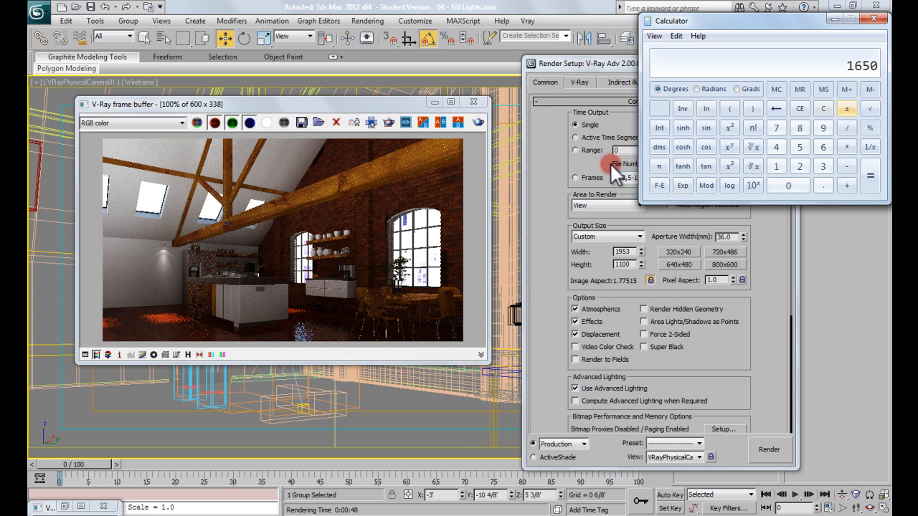
Set the render output height to 1650 and return it to 1100
drag(595, 67, 495, 47)
double_click(524, 244)
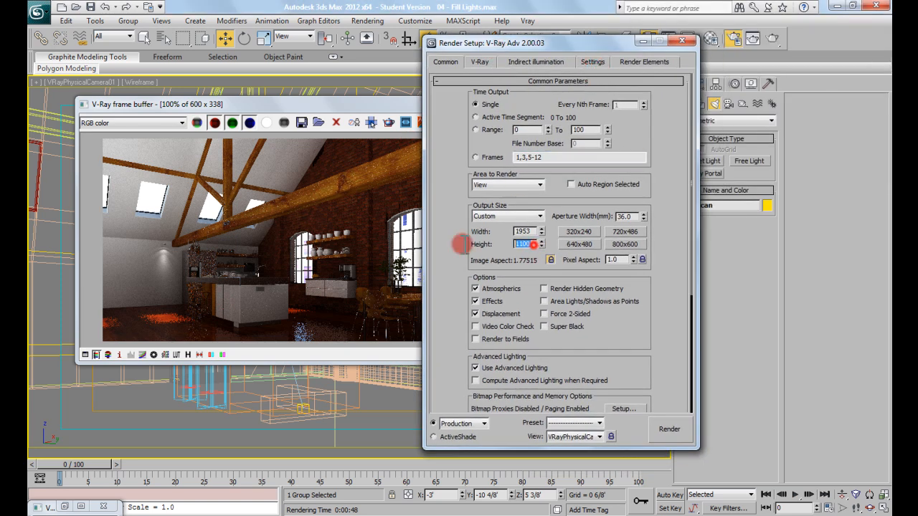
text(1650)
key(Return)
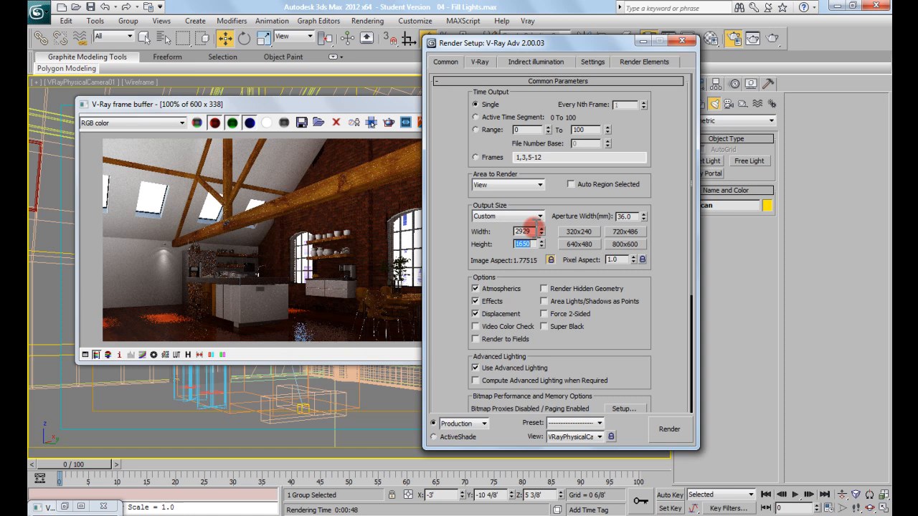
text(1100)
key(Return)
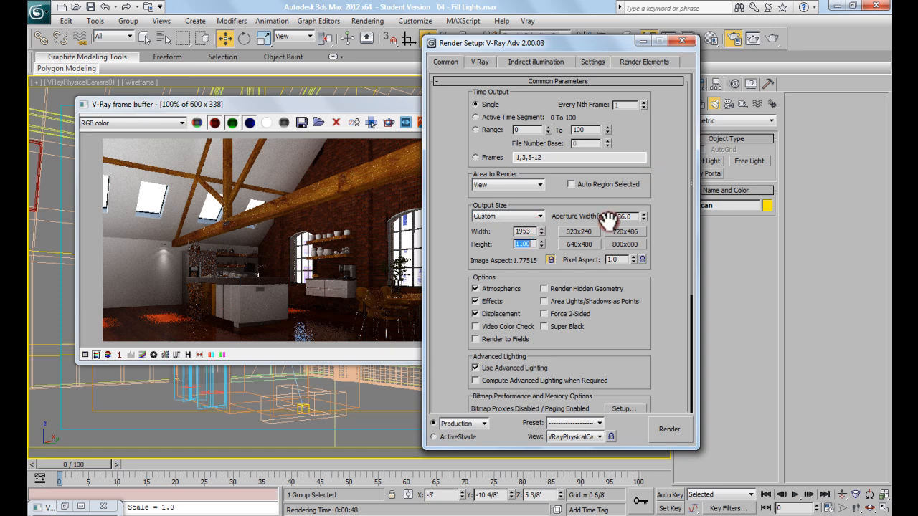
Set the render output width to 1200 with the image aspect locked
click(452, 207)
double_click(528, 231)
text(1200)
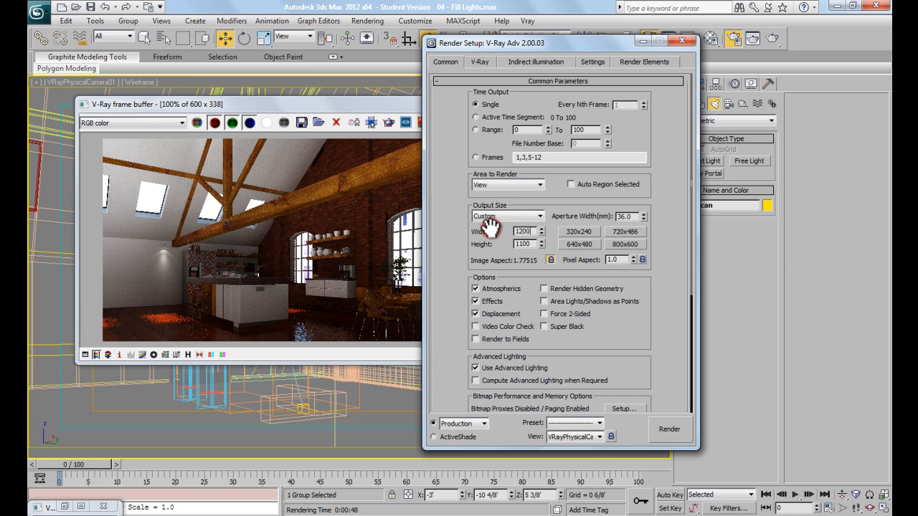
key(Return)
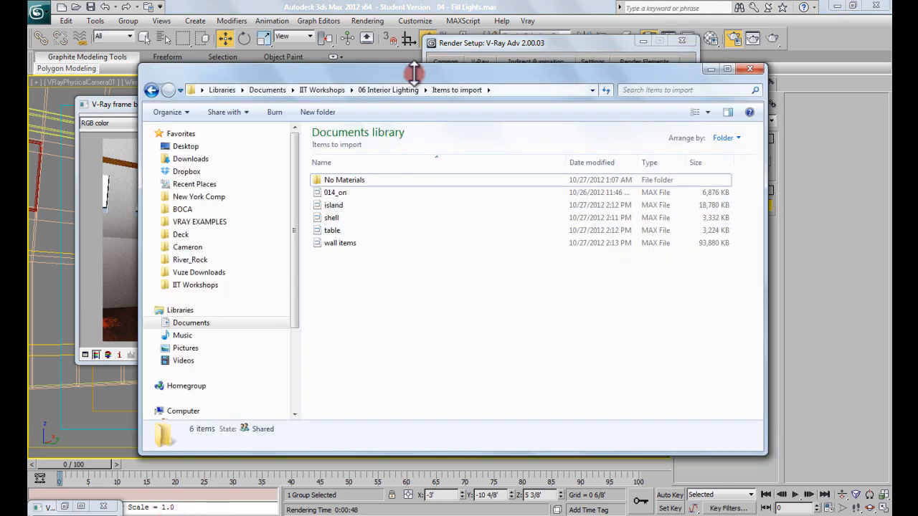
View Final_Image from the 06 Interior Lighting folder, including its render time stamp, and return to the Render Setup dialog
click(397, 90)
double_click(356, 320)
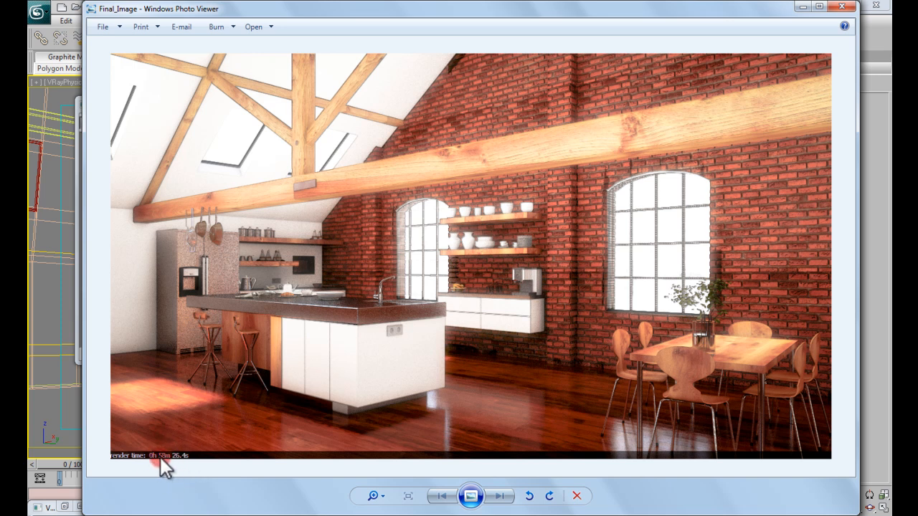
click(846, 7)
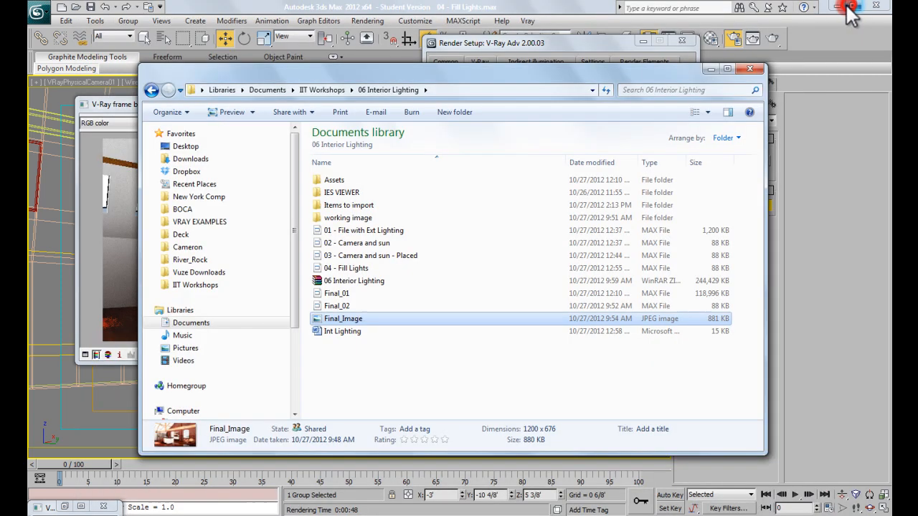
click(564, 42)
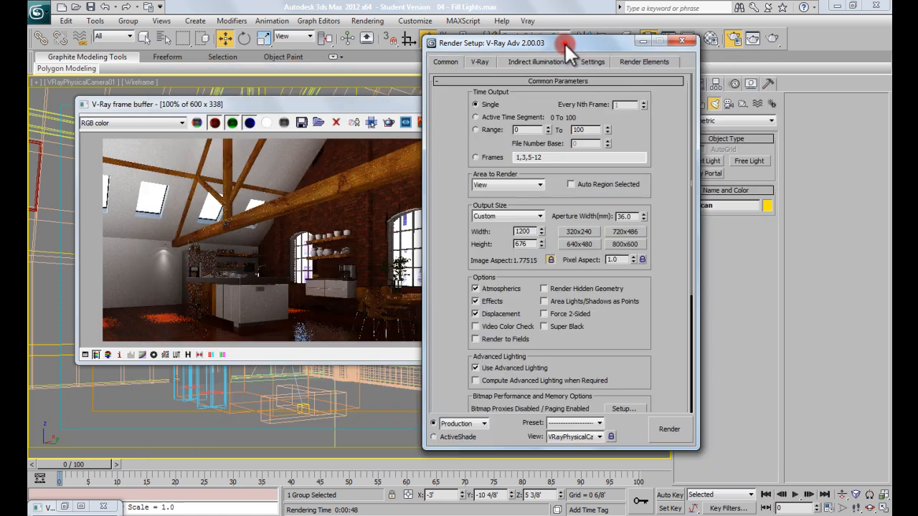
click(481, 63)
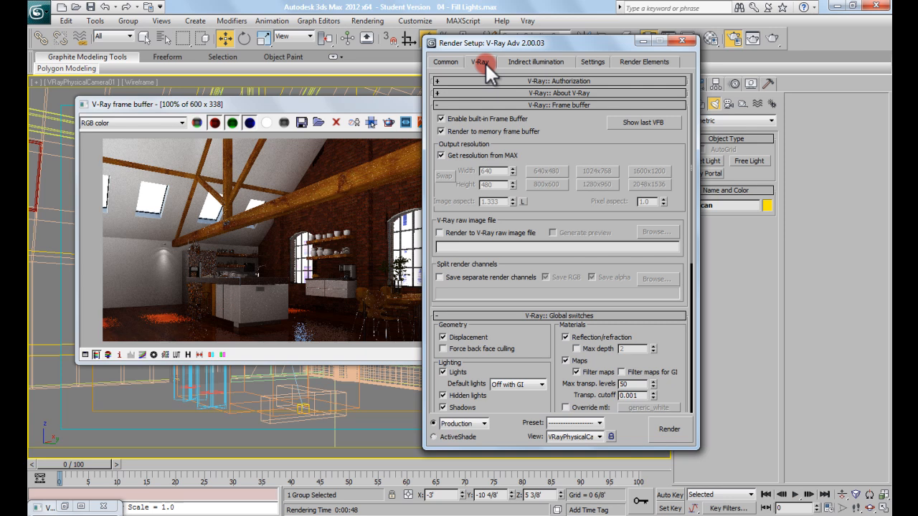
drag(581, 130, 578, 117)
click(451, 61)
double_click(522, 232)
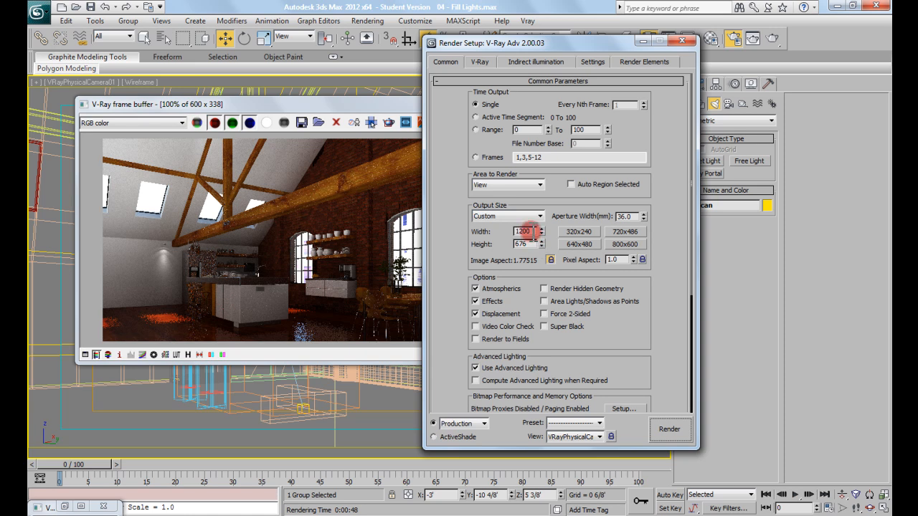
Set the Adaptive DMC image sampler's Max subdivs to 8 and move the frame buffer clear of the light can
click(480, 62)
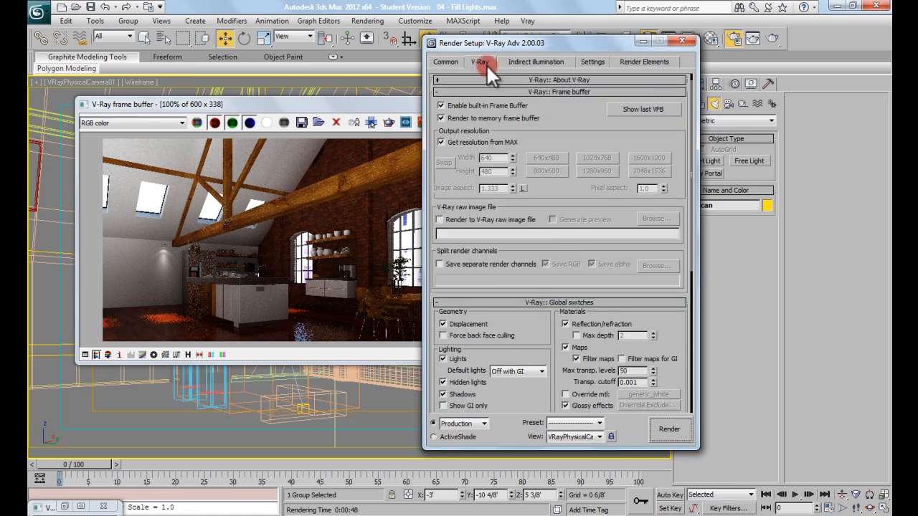
scroll(549, 172, down, 8)
click(529, 257)
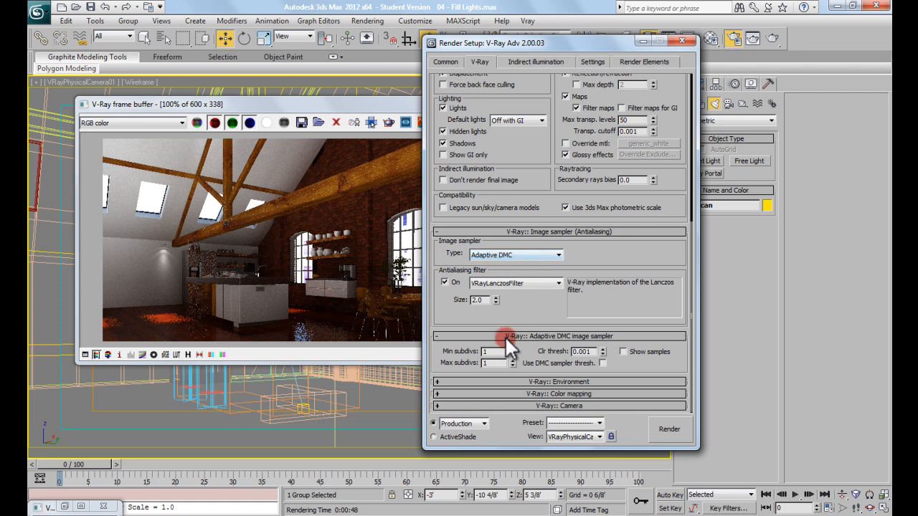
drag(500, 363, 463, 363)
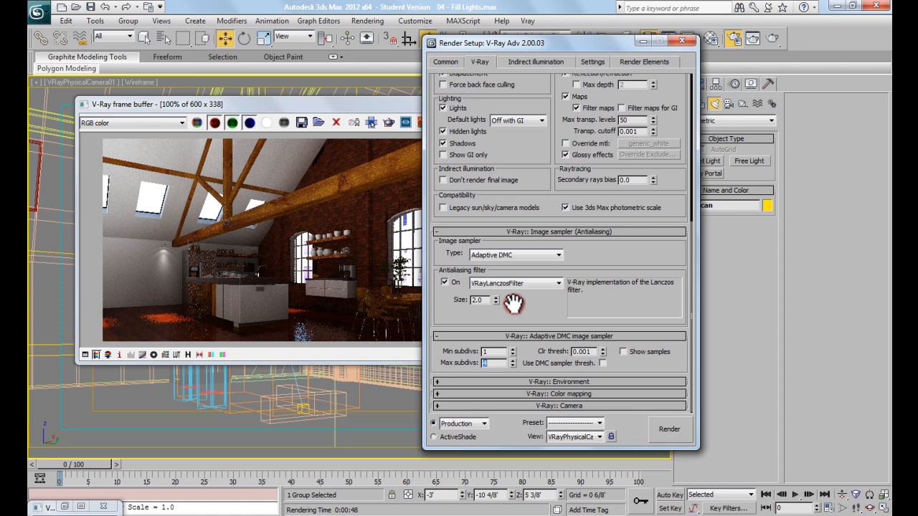
text(8)
text(6)
key(Return)
text(8)
key(Return)
drag(320, 104, 484, 102)
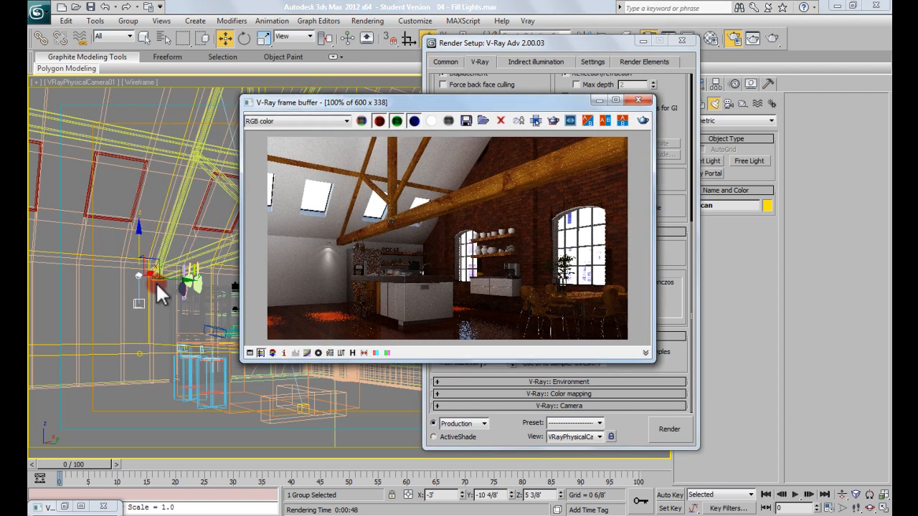
Select the VRayLight mesh fill light and bring its Sampling parameters into view beside the Render Setup dialog
click(133, 348)
click(172, 325)
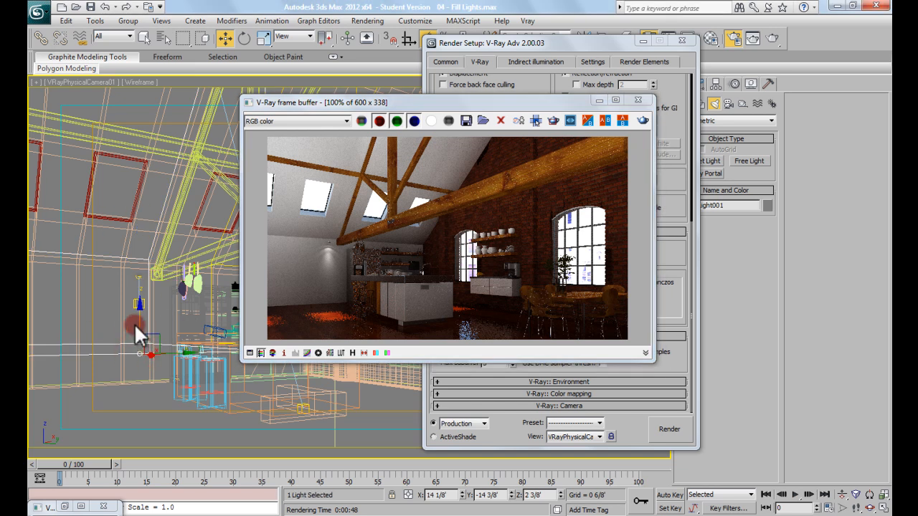
click(708, 84)
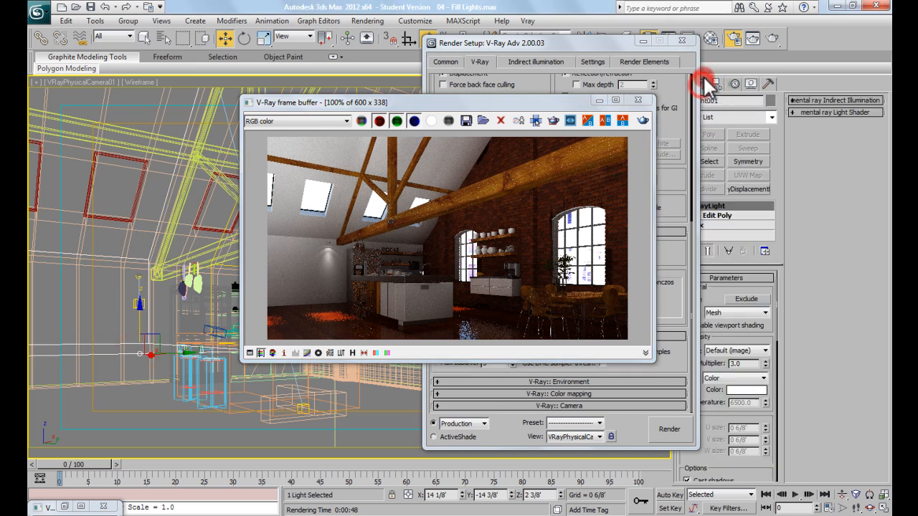
drag(654, 42, 611, 39)
scroll(720, 378, down, 5)
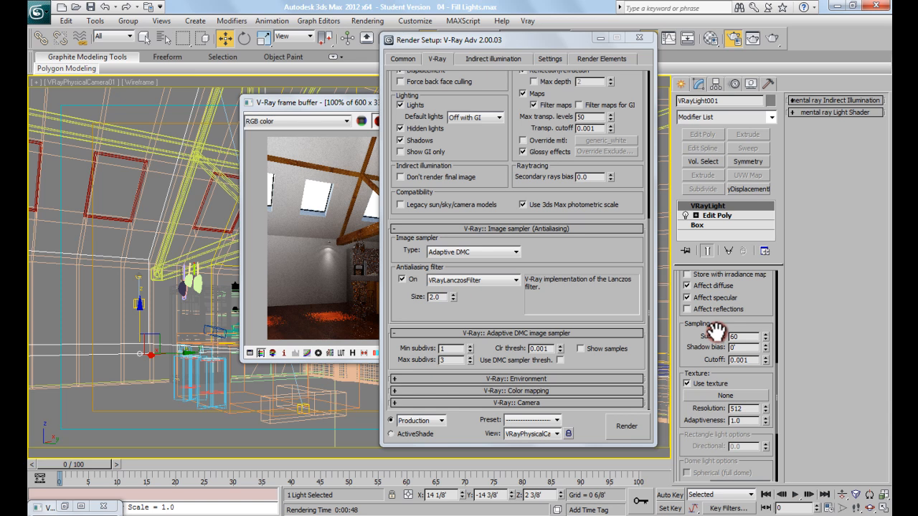
Set the Adaptive DMC image sampler's Max subdivs to 5 and open the fill light's sampling Subdivs value for editing
click(449, 361)
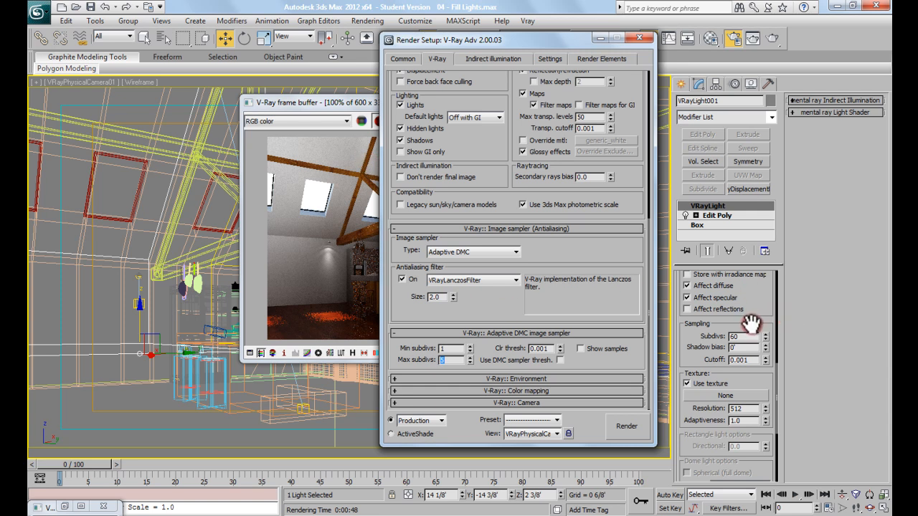
double_click(740, 337)
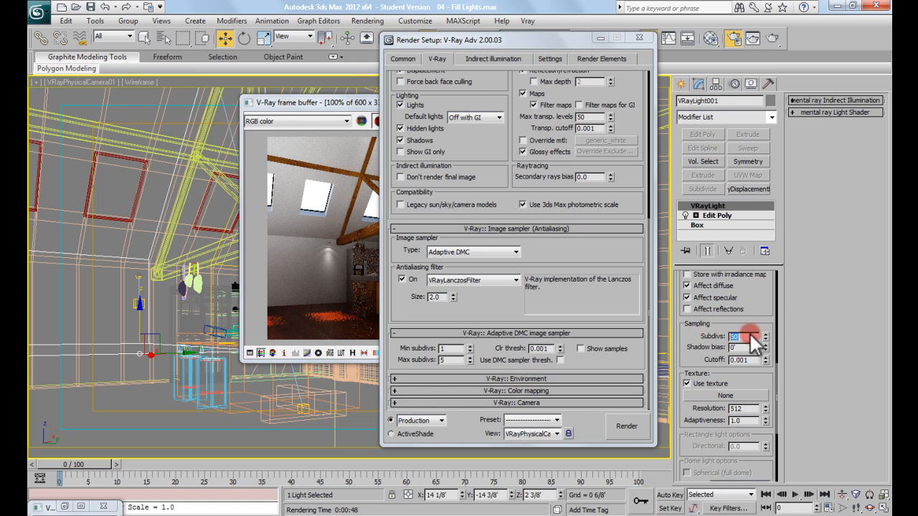
Move the V-Ray frame buffer so the render shows beside Render Setup and set the Adaptive DMC Max subdivs to 8
click(450, 360)
click(357, 260)
drag(413, 99, 267, 100)
click(519, 43)
click(439, 358)
double_click(446, 360)
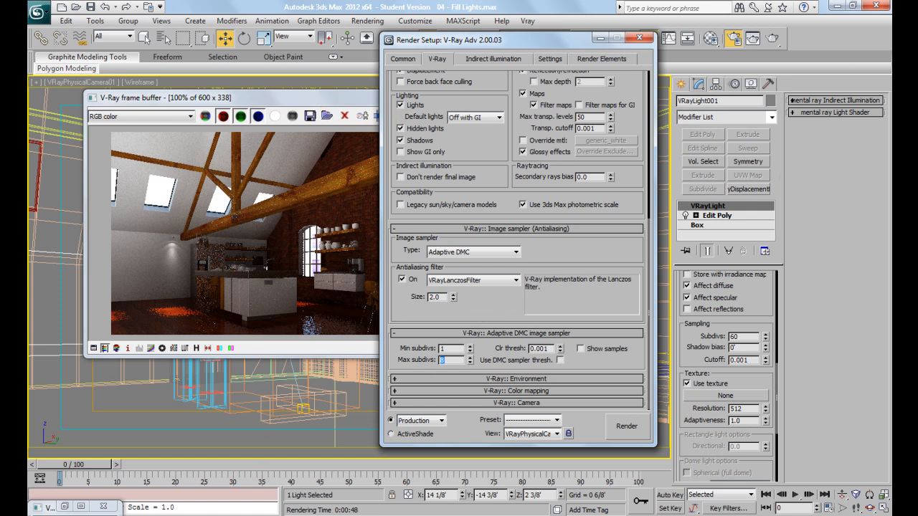
Switch to the 06 Interior Lighting folder, view Final_Image for reference, and close the image
click(174, 495)
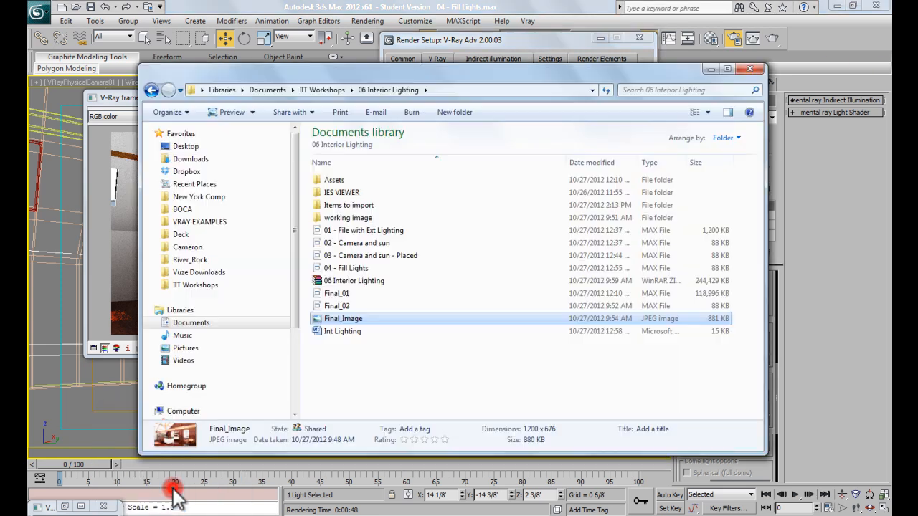
double_click(334, 320)
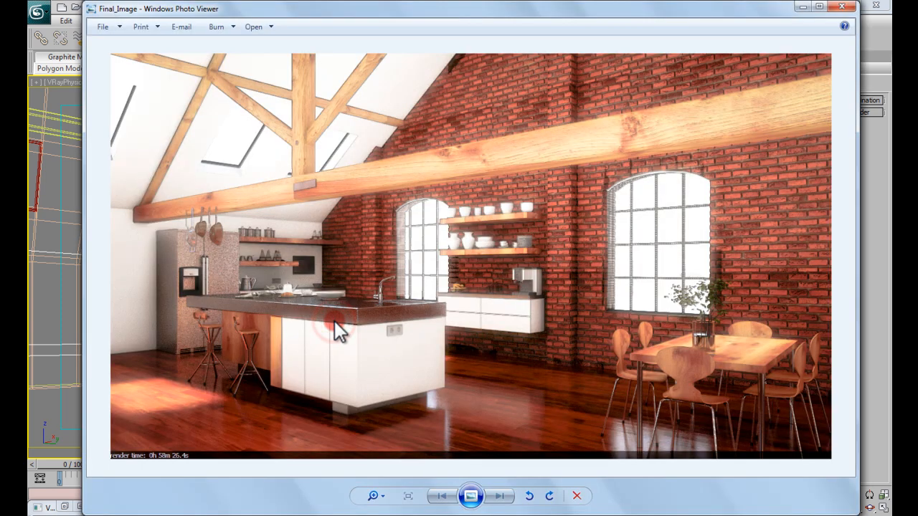
click(841, 6)
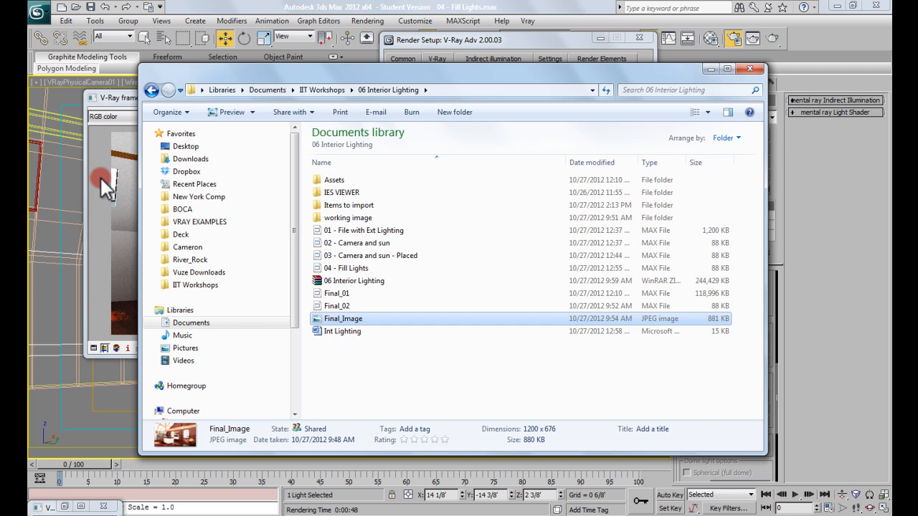